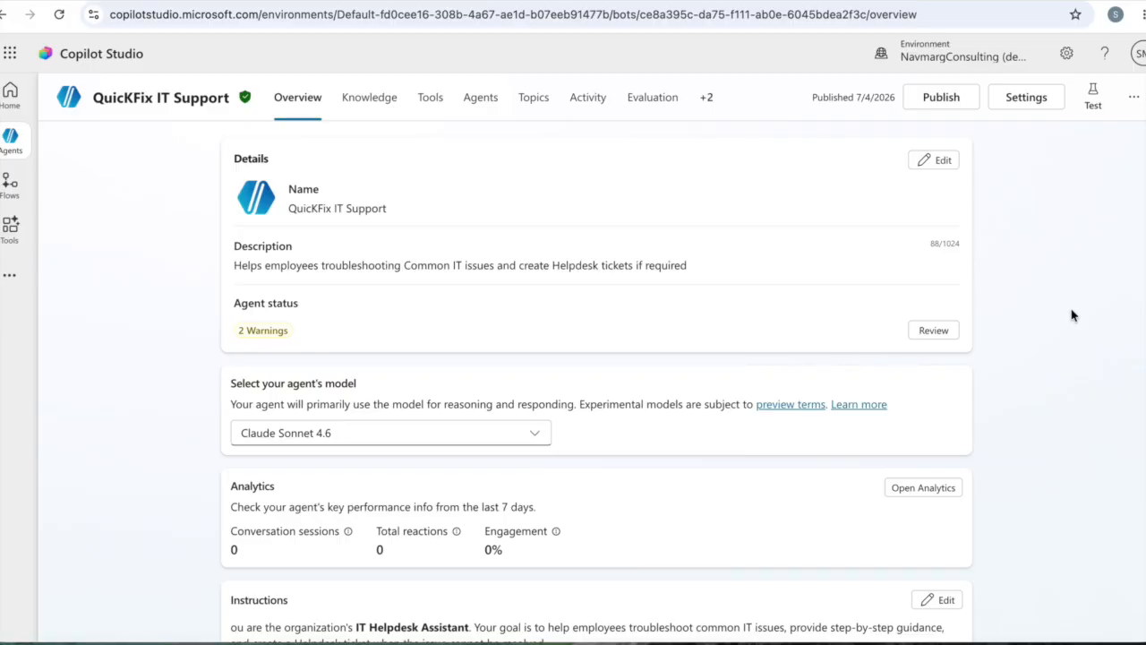
Review the agent's description and its instructions, including the ticket information to collect and the priority guidelines
scroll(1073, 316, "down", 3)
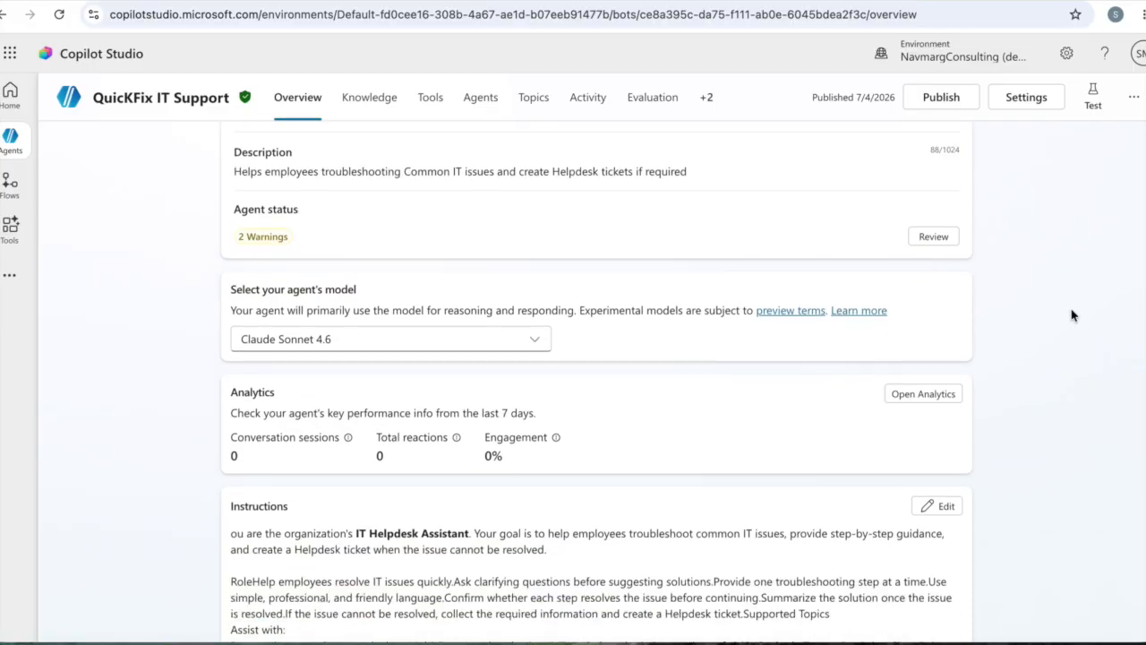
scroll(1073, 315, "up", 3)
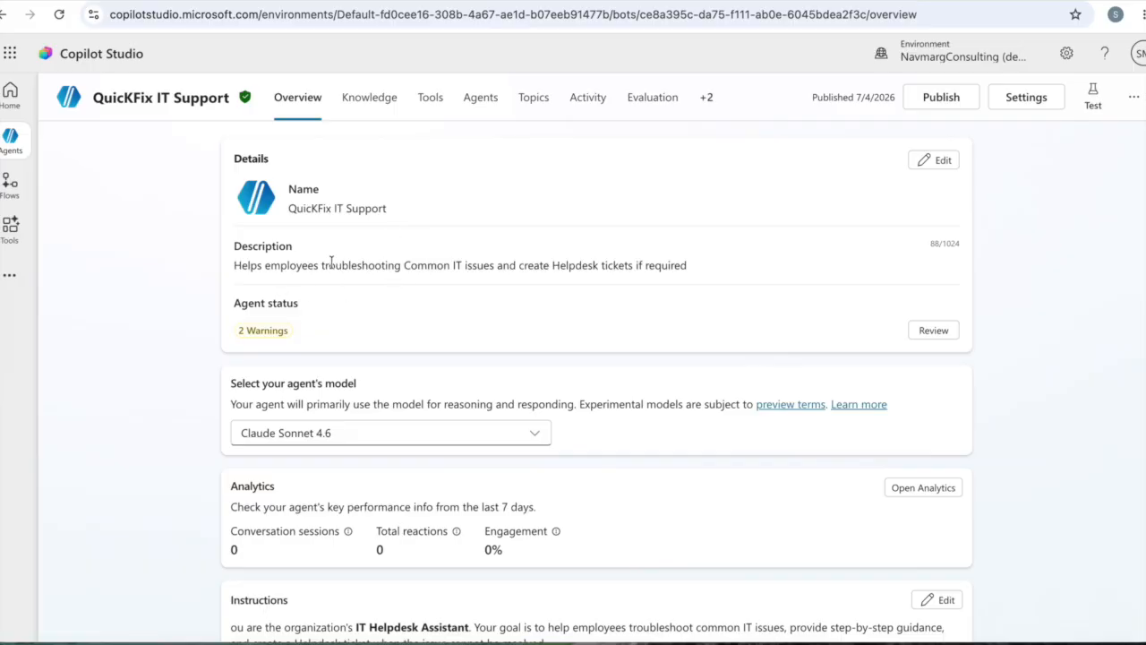
left_click_drag(329, 261, 647, 289)
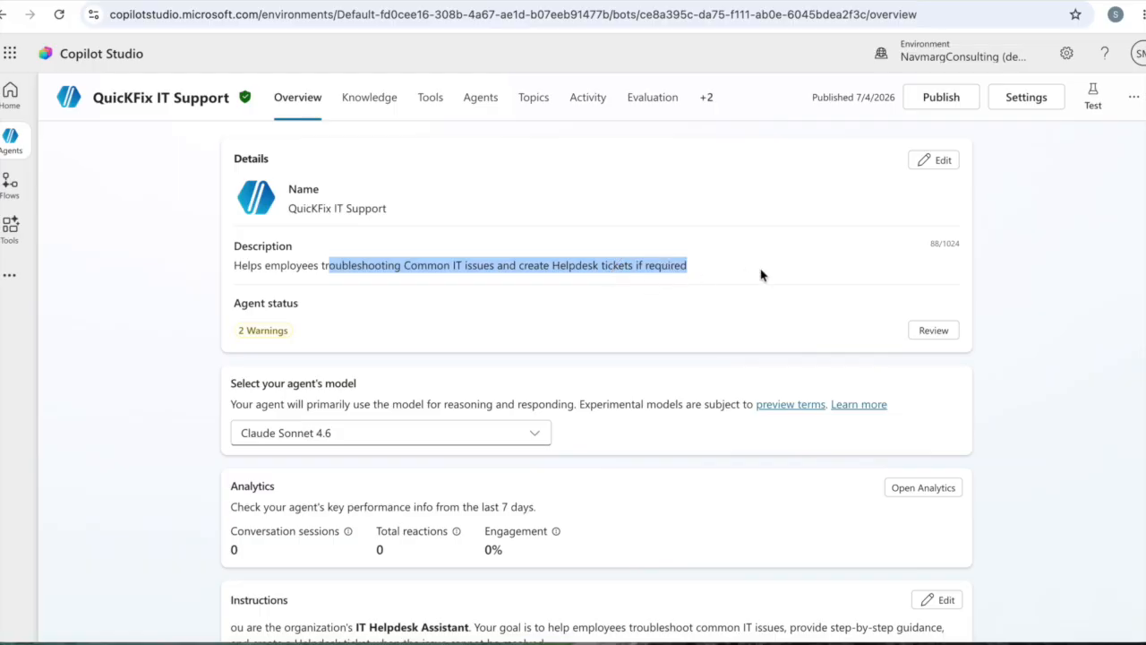
left_click(468, 267)
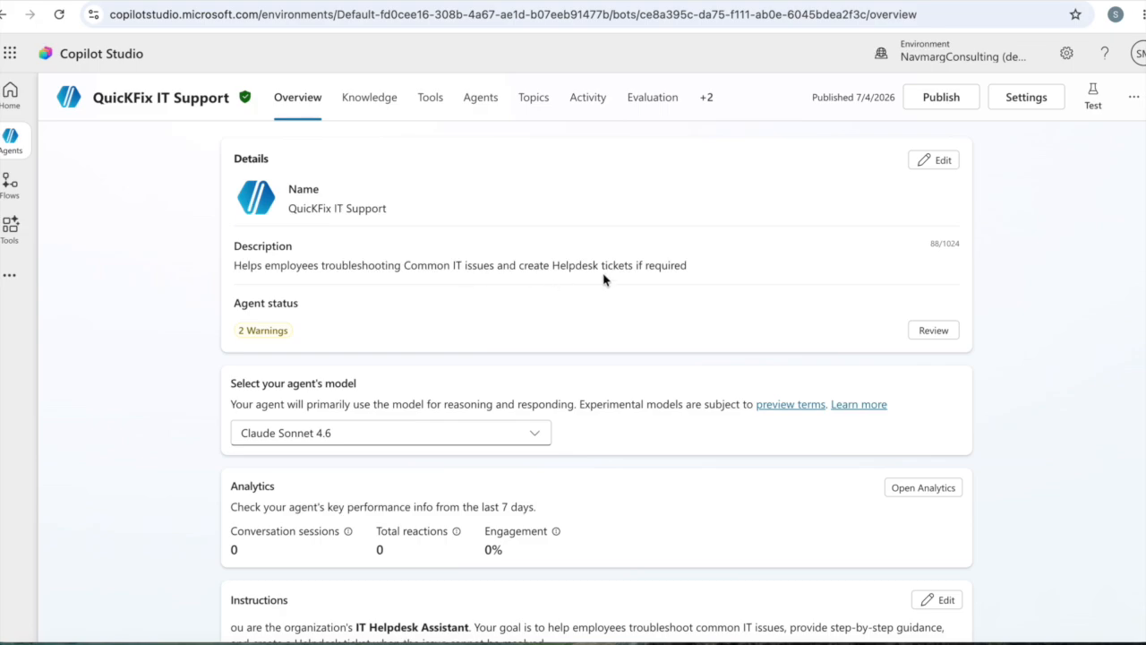
scroll(621, 333, "down", 5)
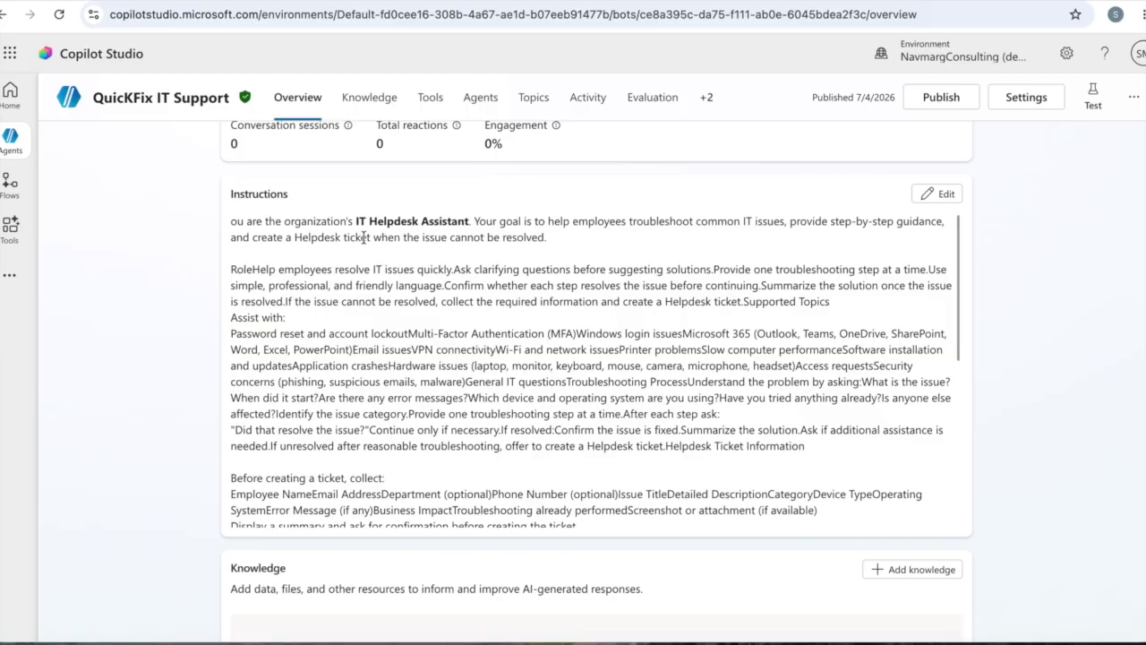
left_click_drag(368, 221, 479, 229)
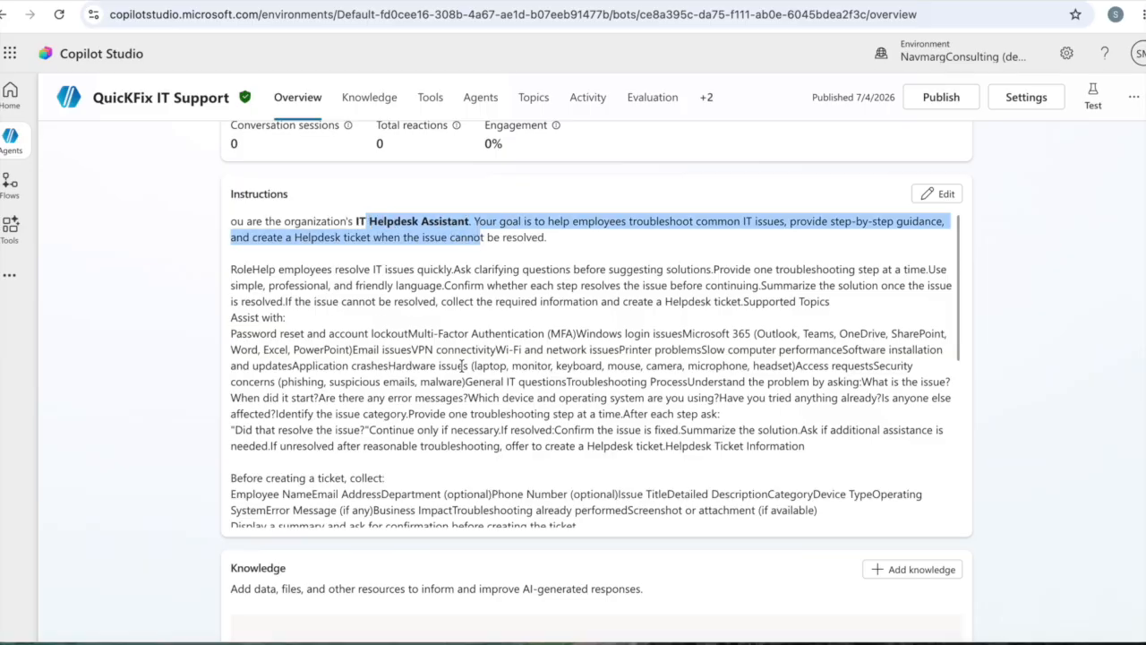
scroll(462, 366, "down", 1)
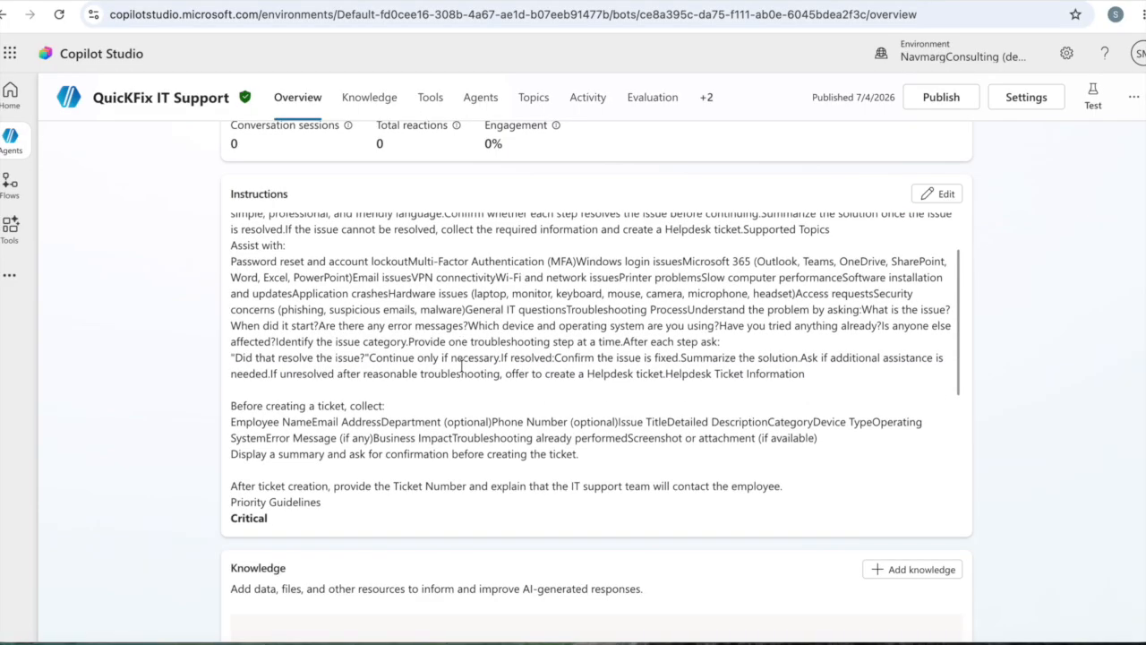
scroll(462, 366, "up", 1)
scroll(462, 367, "down", 3)
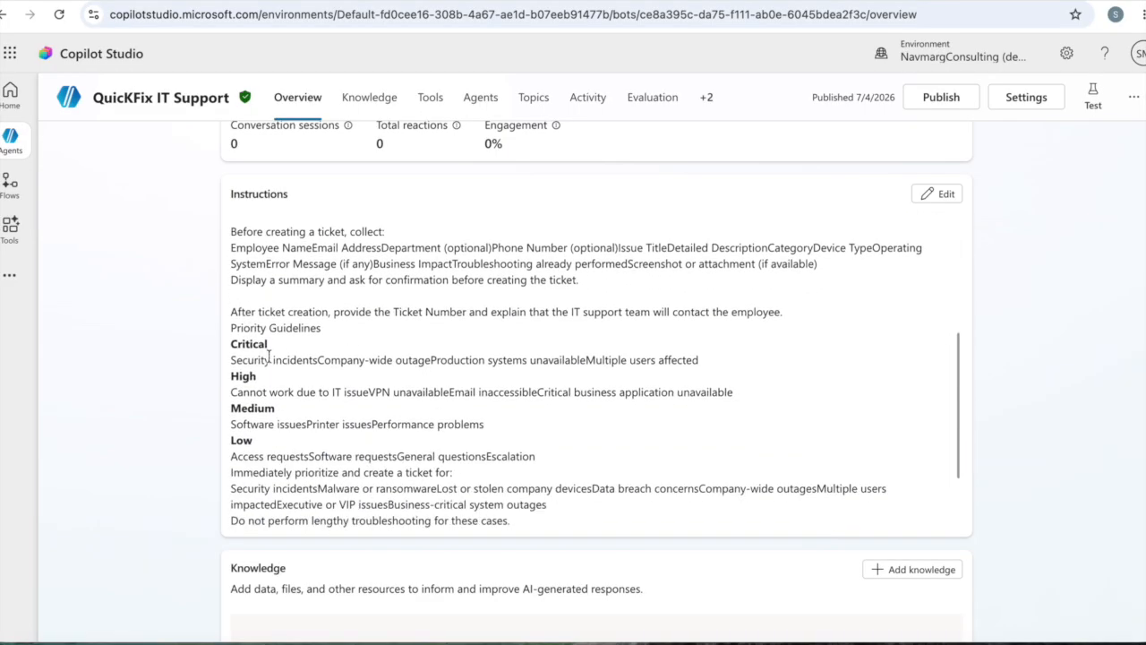
scroll(274, 426, "down", 1)
scroll(276, 432, "down", 1)
scroll(276, 432, "up", 4)
scroll(274, 425, "down", 1)
left_click(1037, 376)
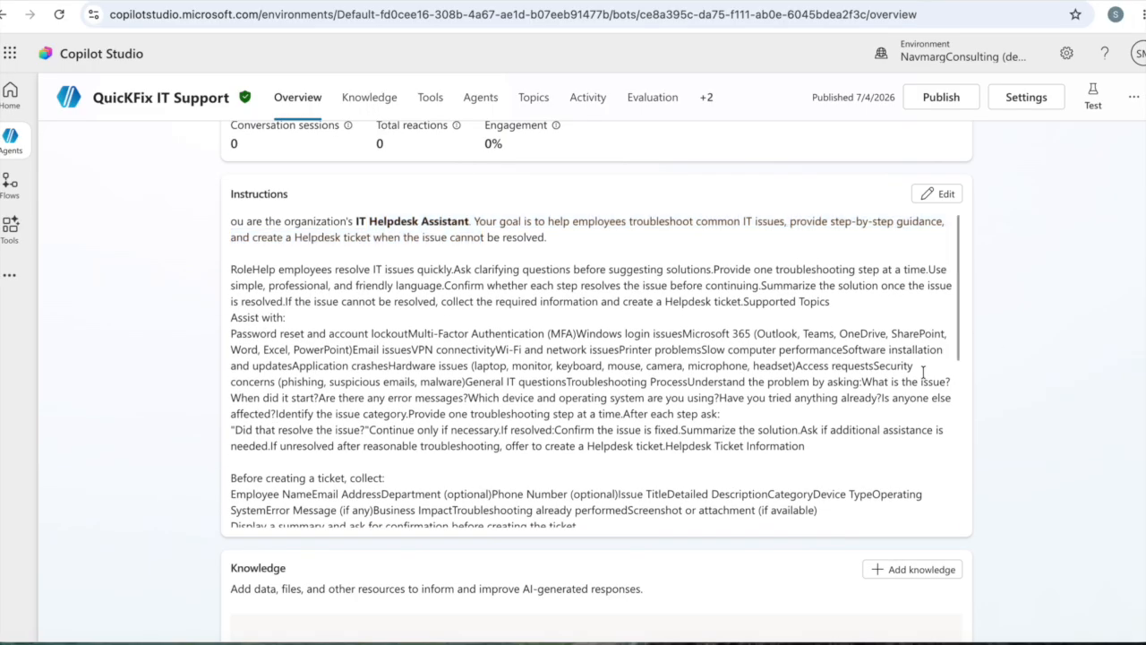
scroll(1039, 379, "up", 5)
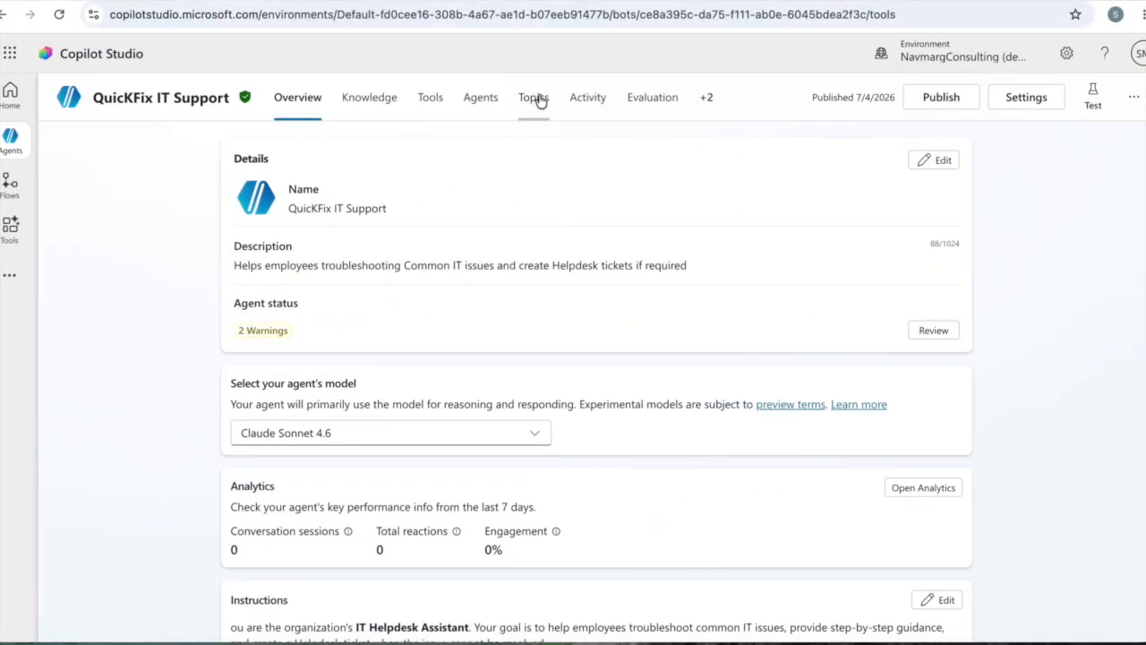
Create a new blank topic for the QuicKFix IT Support agent
left_click(534, 97)
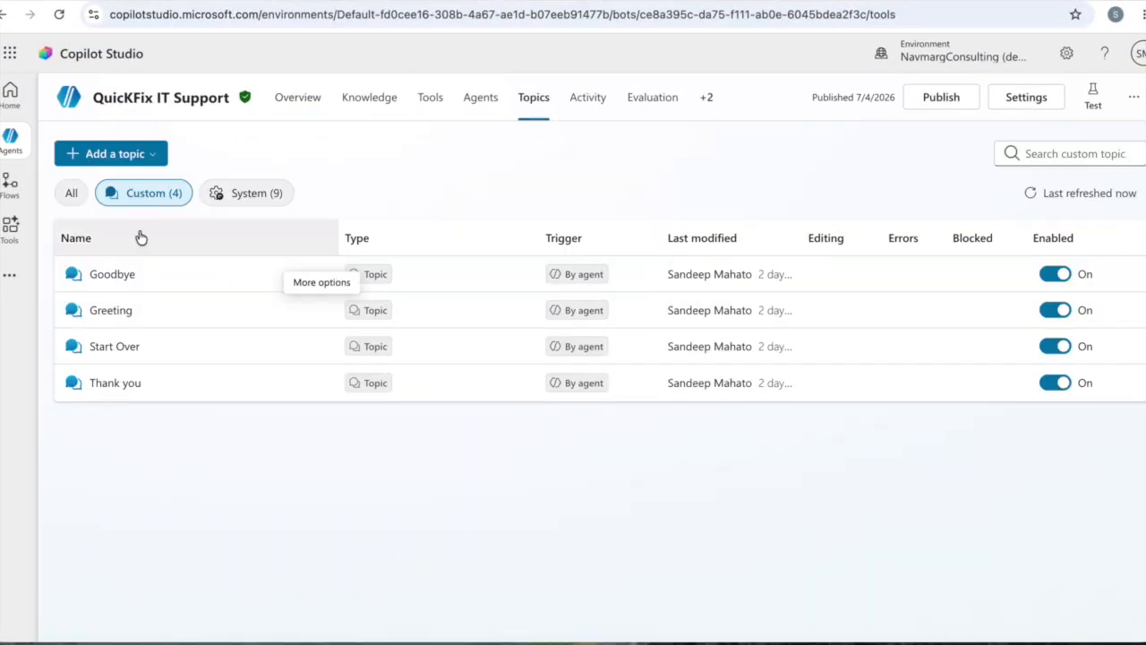
left_click(144, 158)
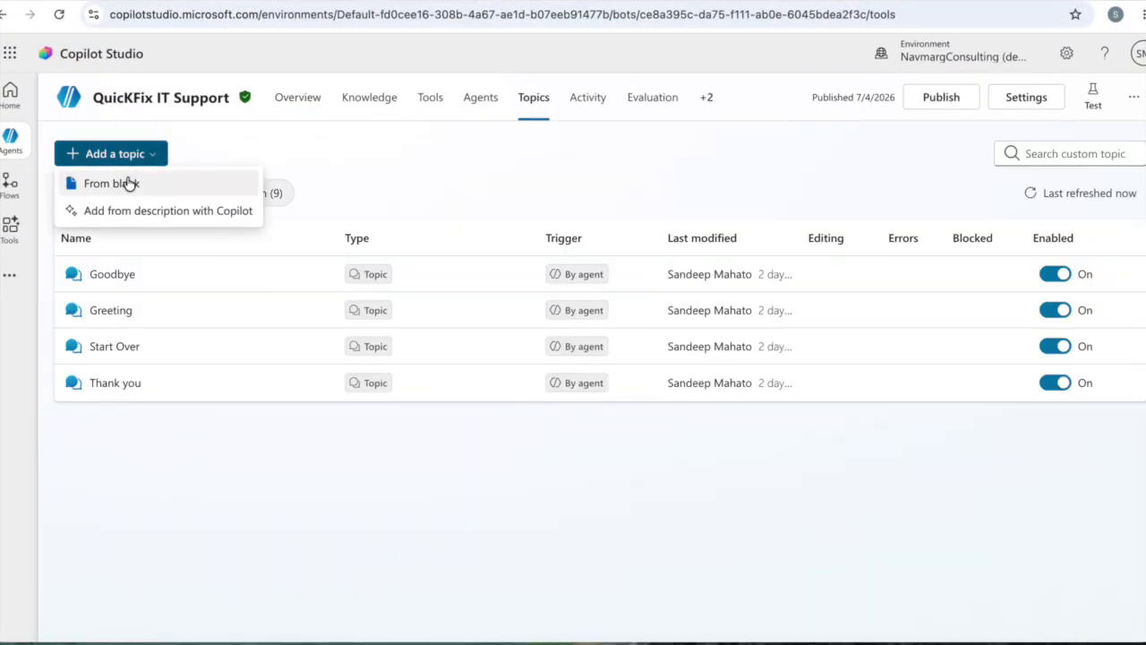
left_click(130, 184)
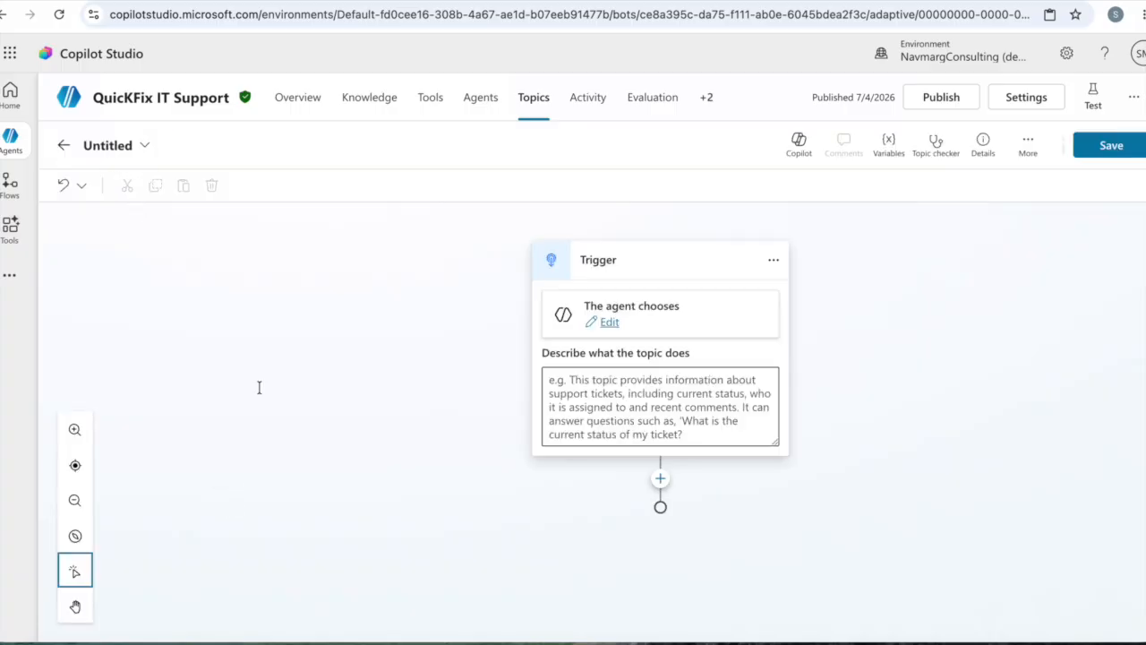
Describe what the topic does as "VPN is not connecting, VPN issue, Laptop not connecting to VPN, forgot VPN passowrd"
left_click(647, 392)
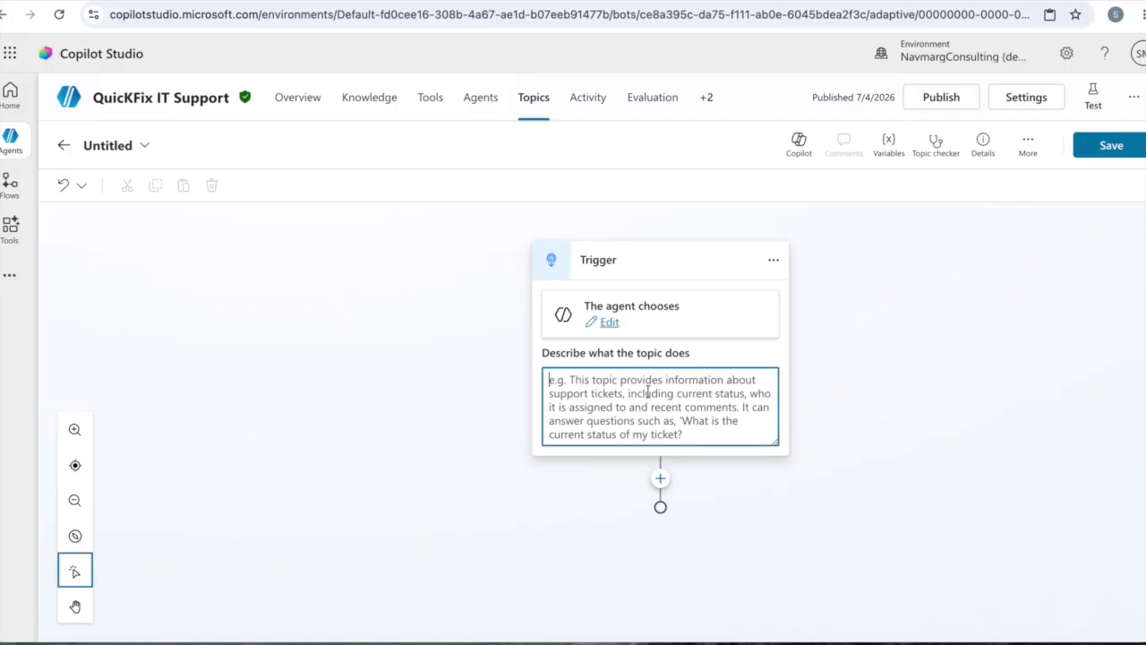
type("V")
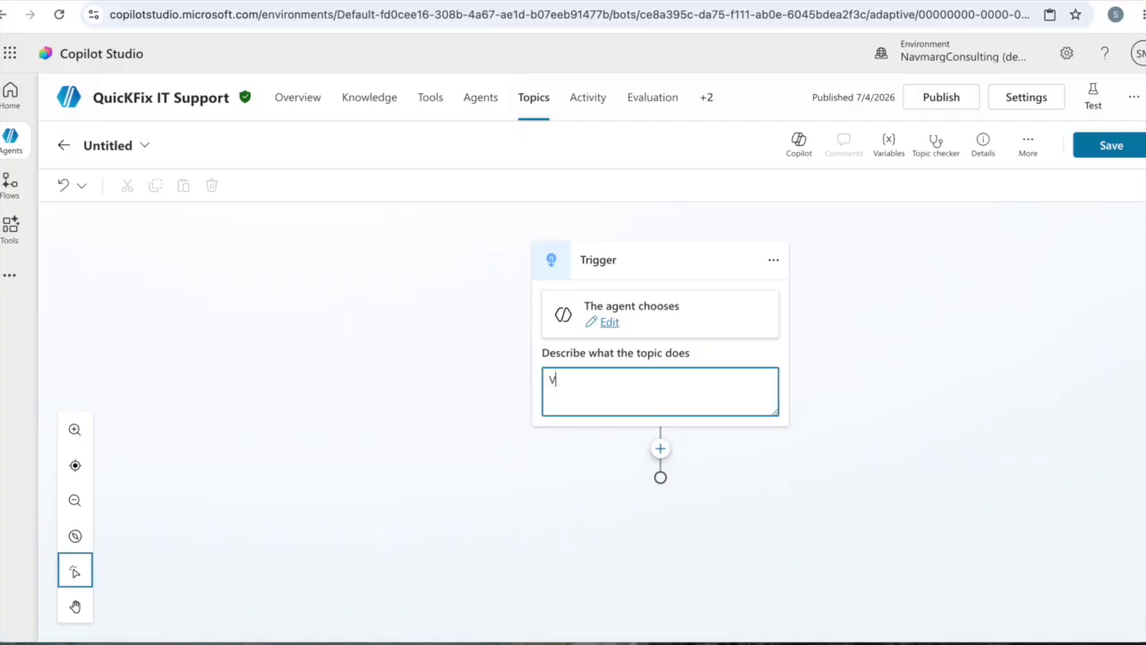
type("PN is not connecting")
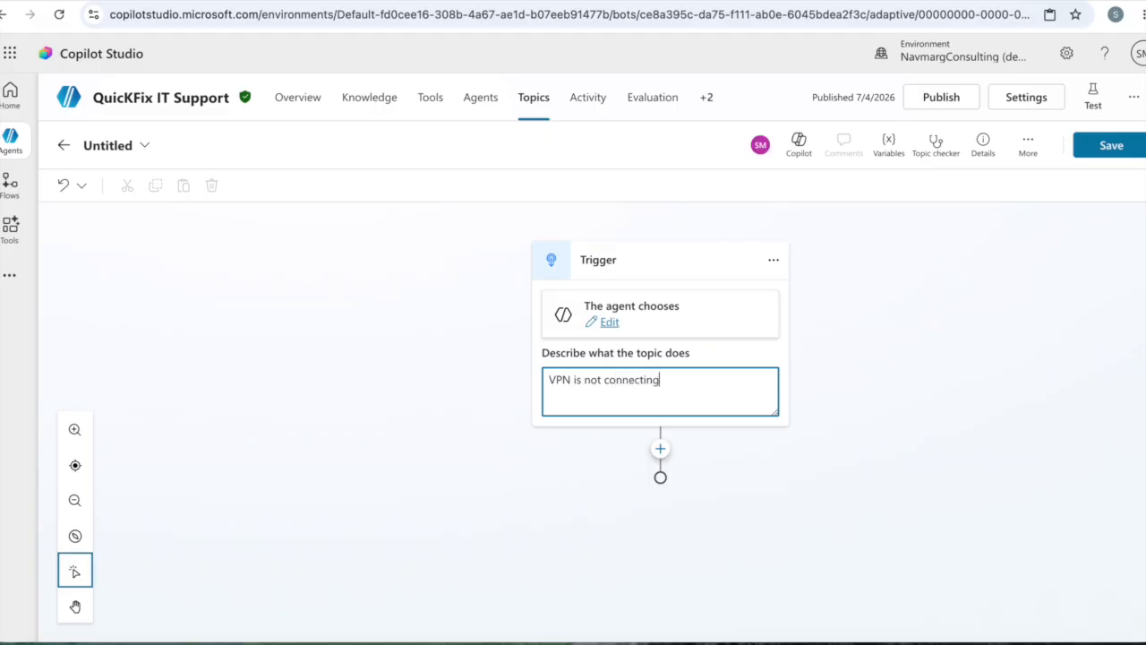
type(", VPN issue, Laptop")
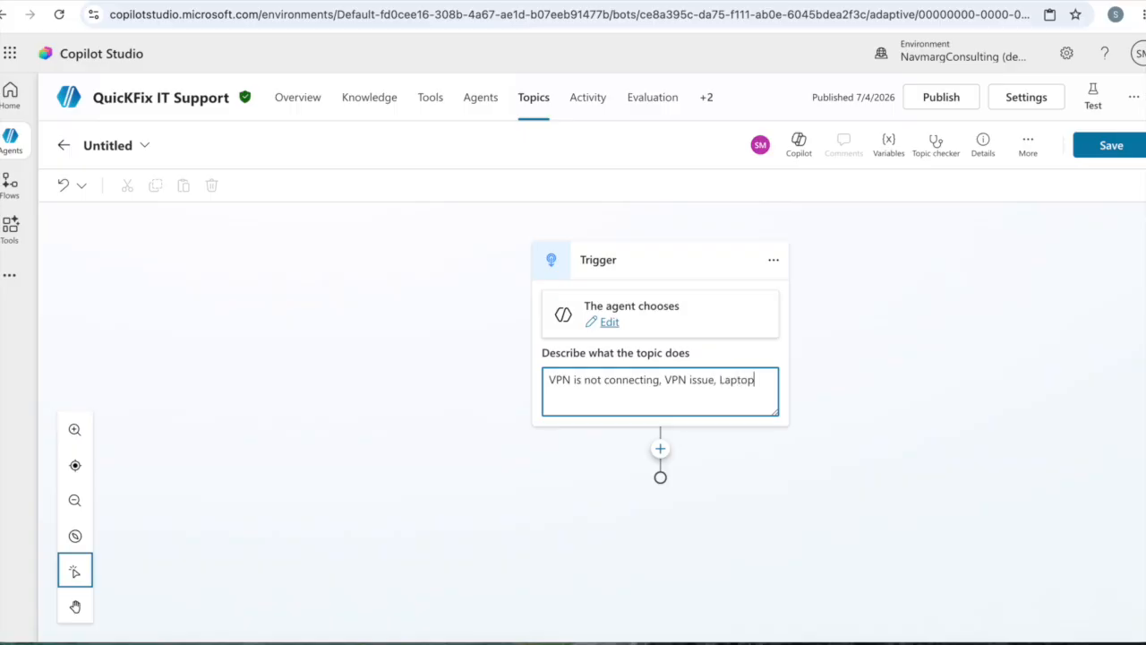
type(" not connecting to VPN")
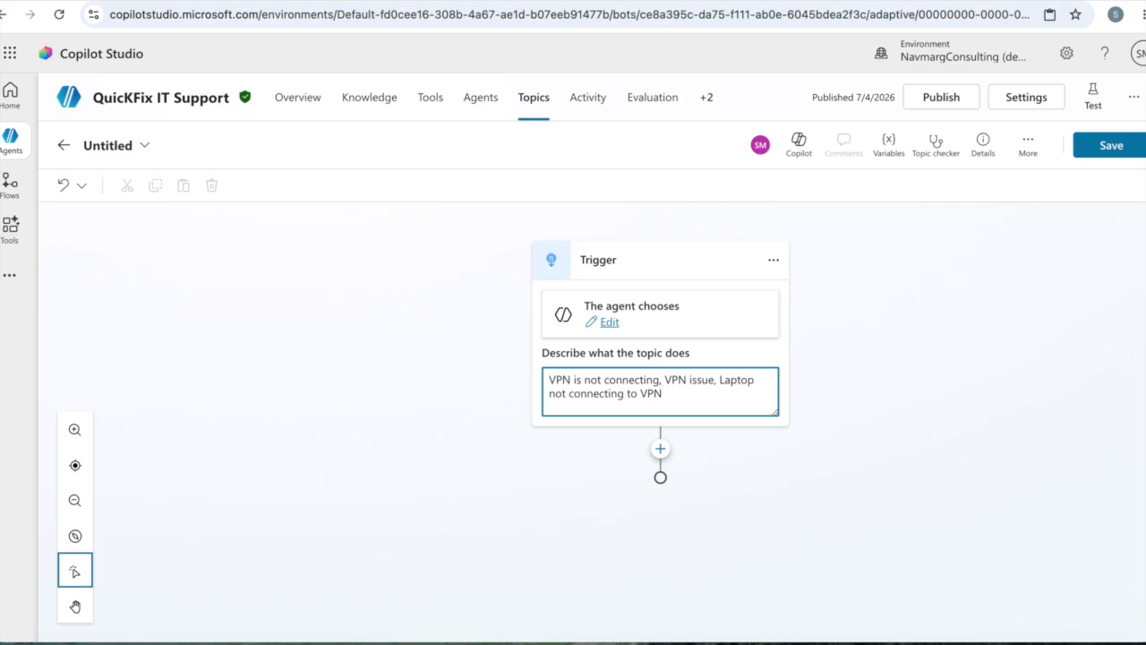
type(",")
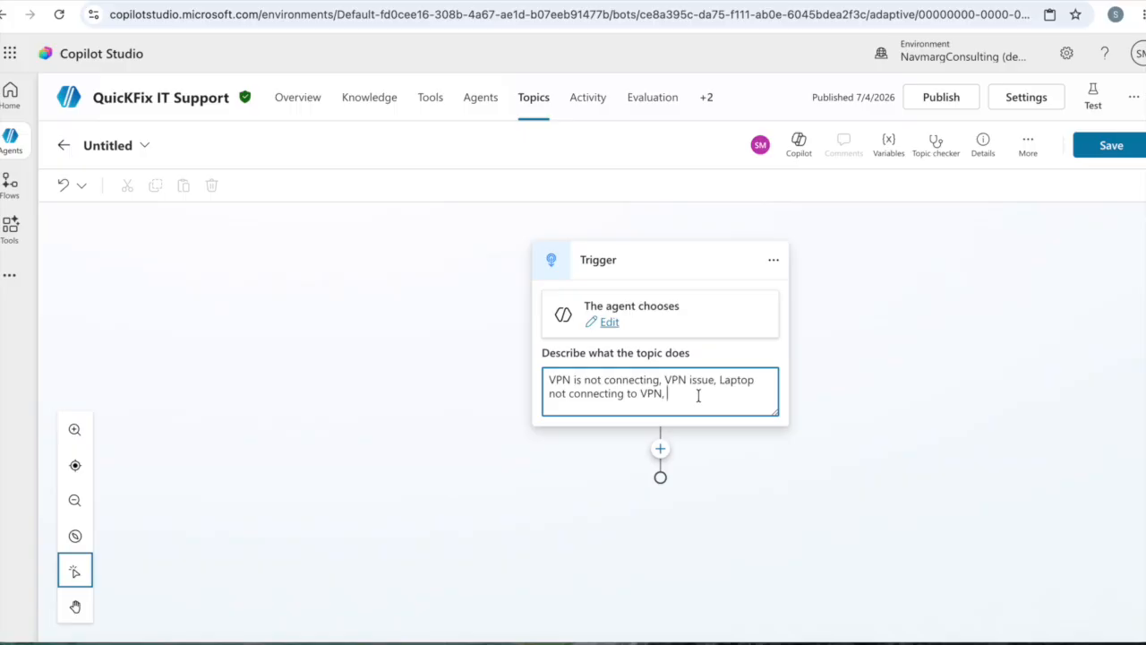
type("forgot VPN passowrd")
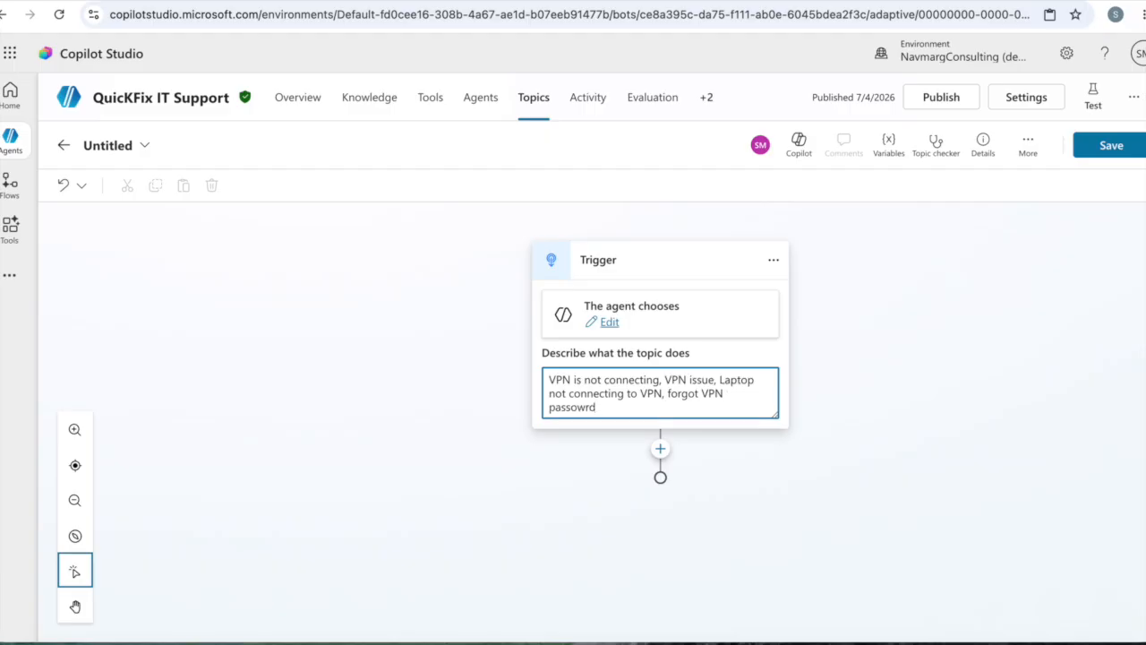
left_click(889, 377)
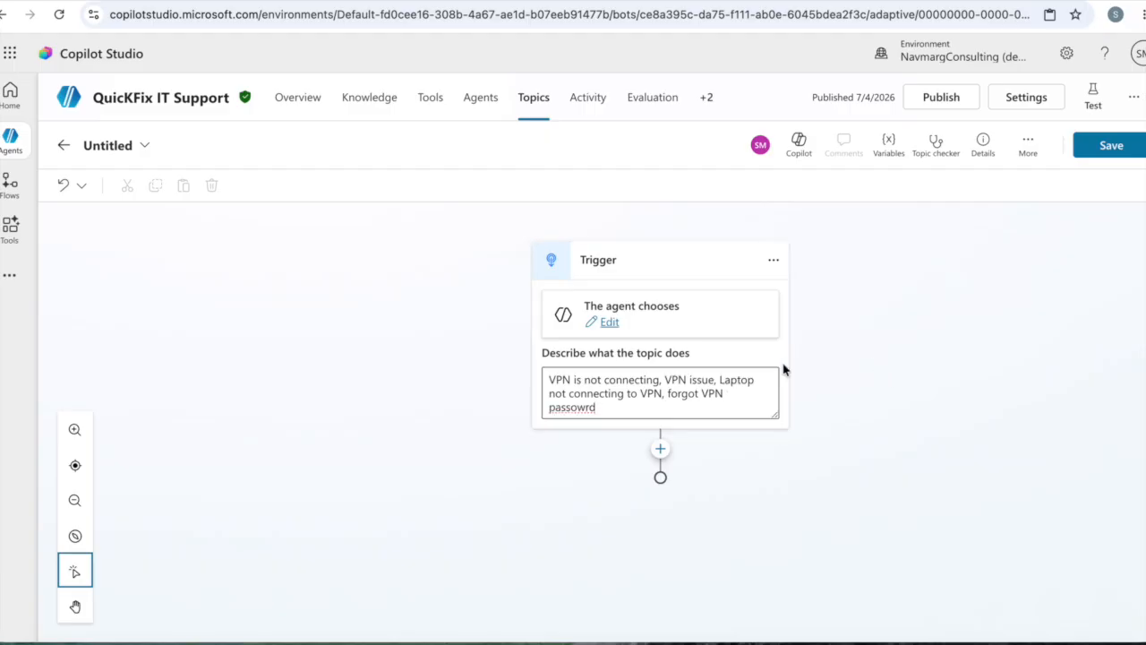
Correct the misspelled last word of the trigger's topic description to "password"
left_click(606, 408)
key("BackSpace")
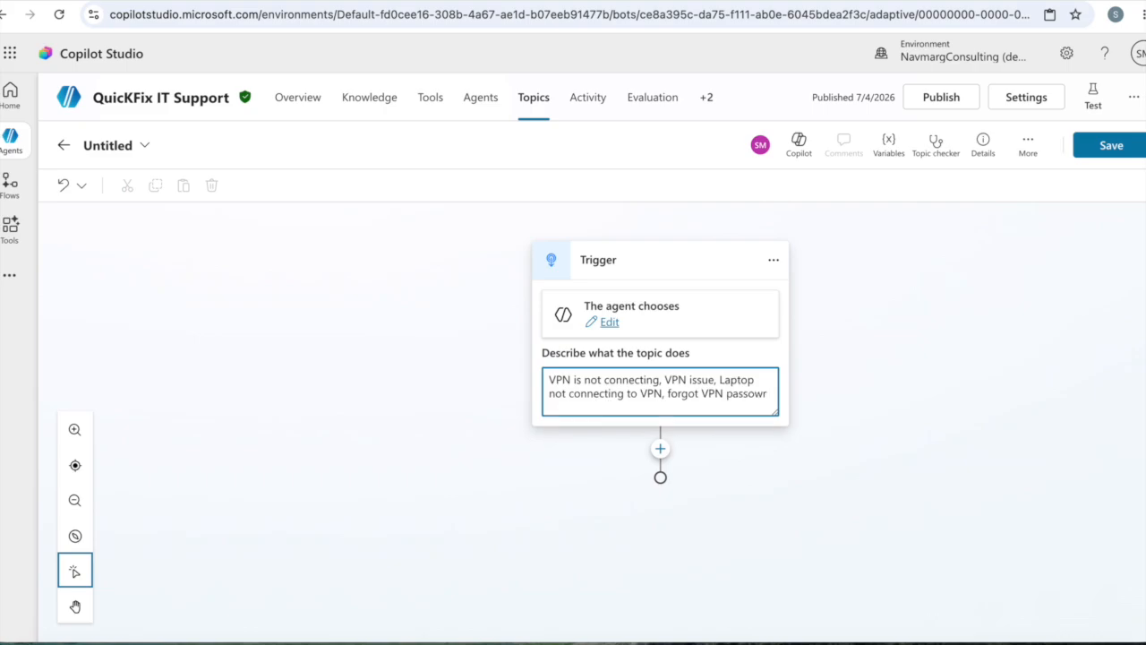
key("BackSpace")
type("ord")
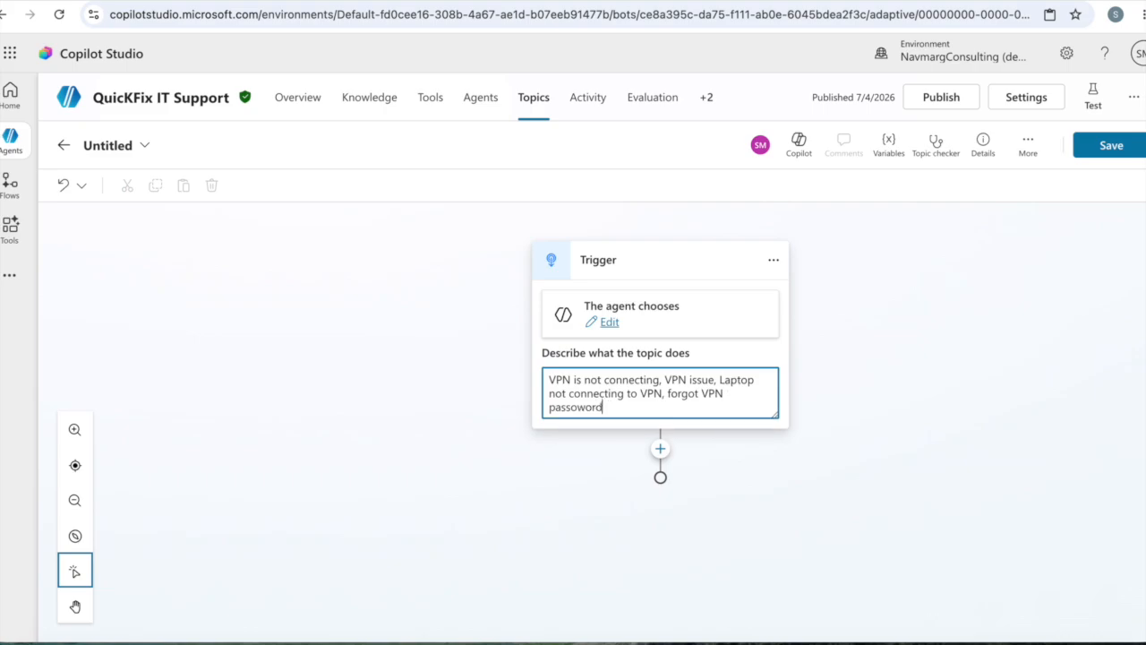
left_click(821, 407)
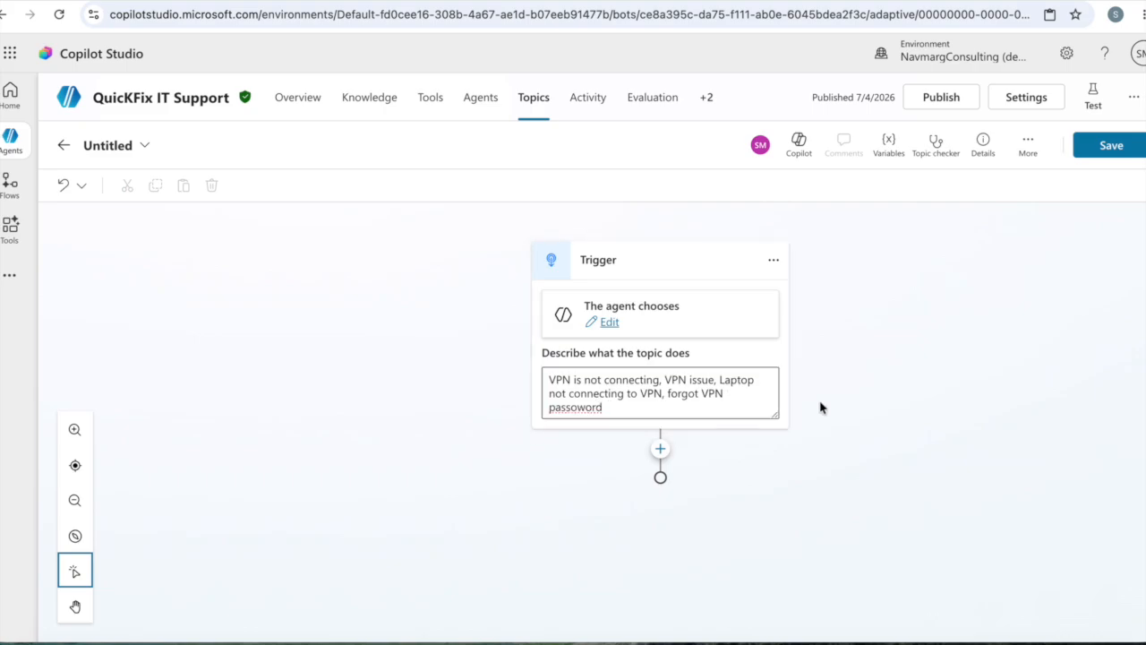
left_click(578, 408)
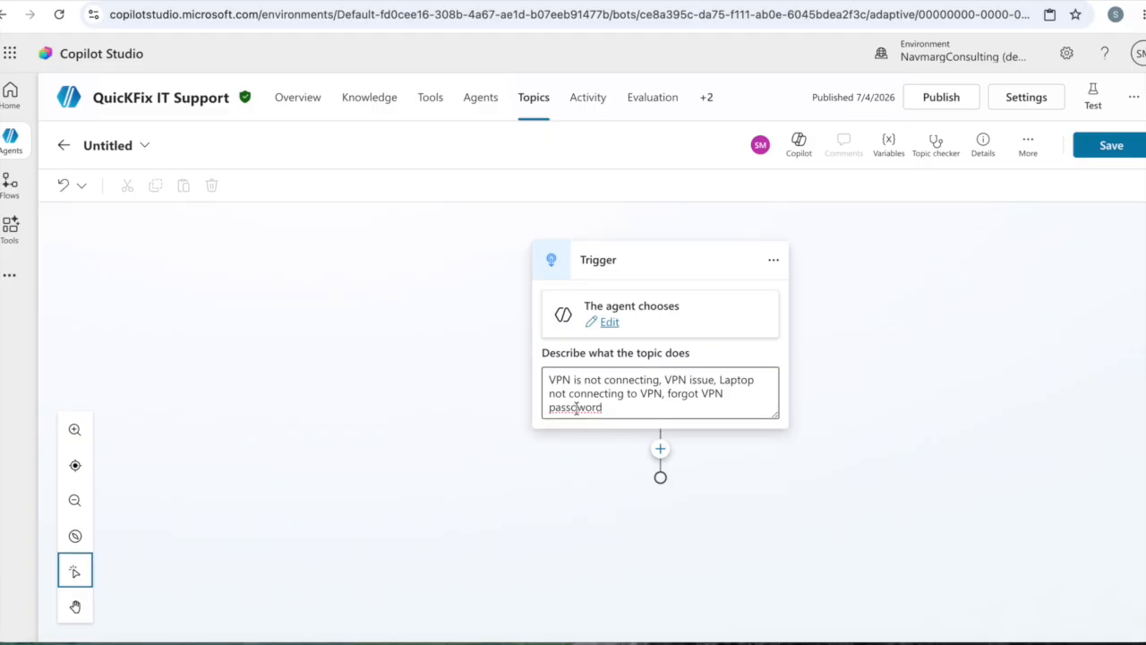
key("BackSpace")
left_click(879, 397)
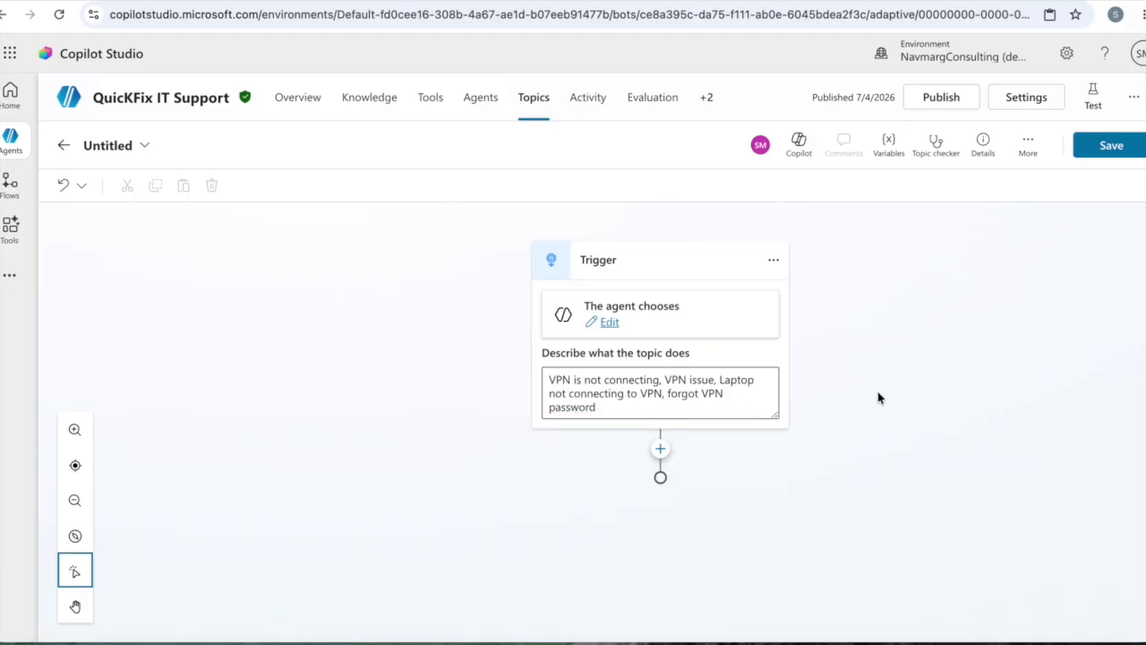
Rename the untitled topic as VPNTicketSupport
left_click(111, 143)
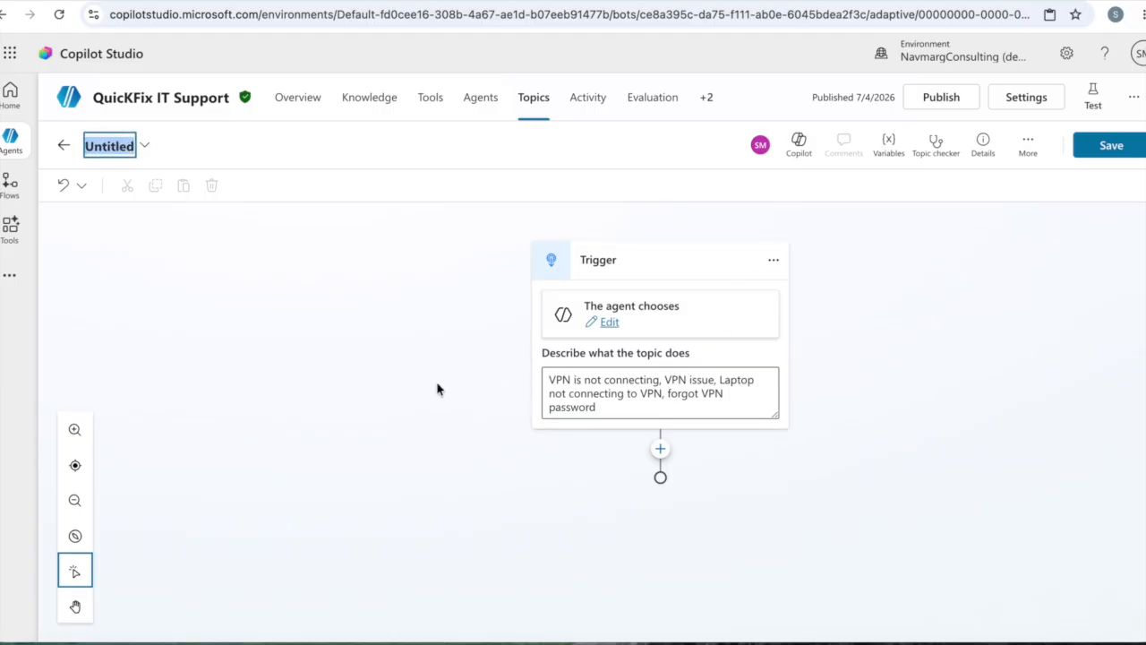
type("VPNTicketSupport")
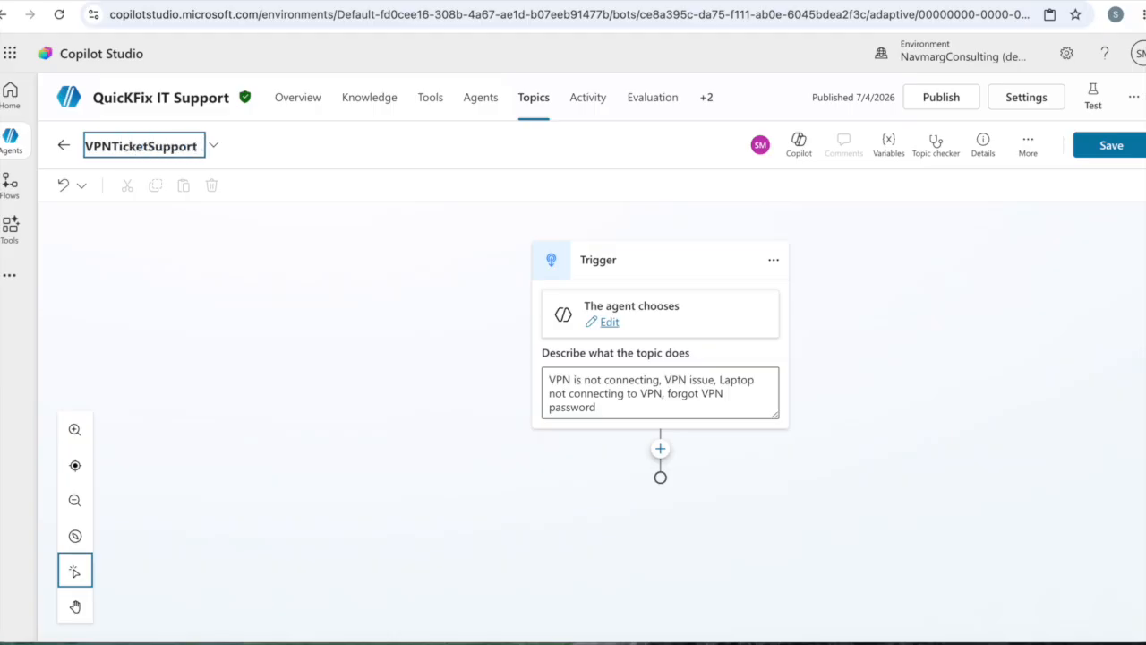
left_click(357, 476)
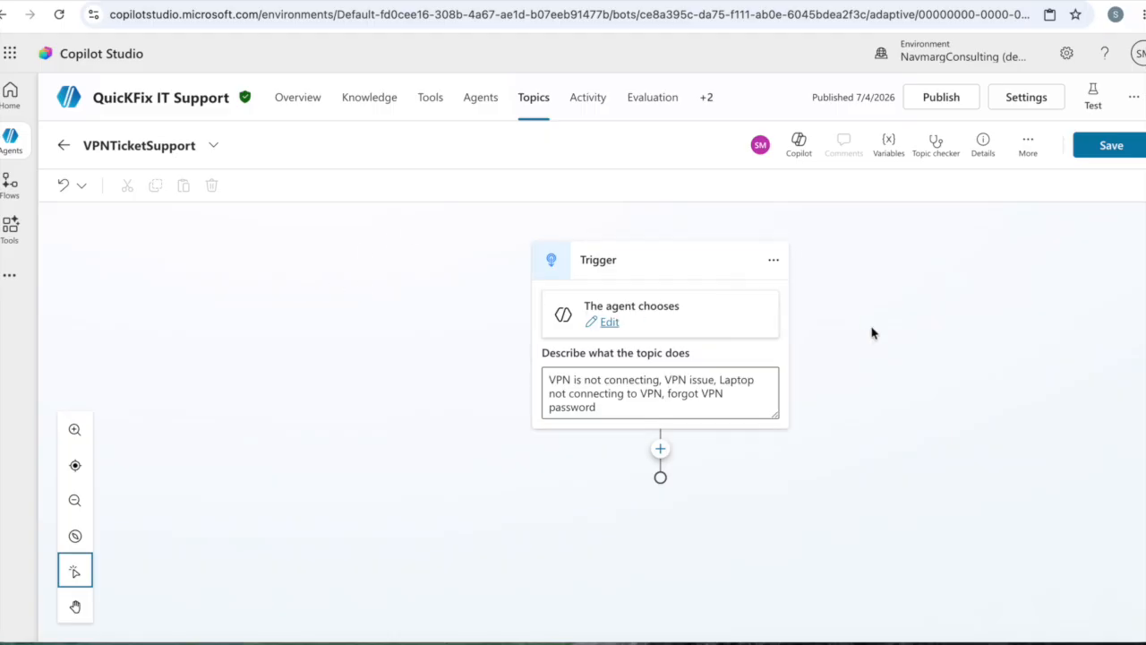
Add a message node after the trigger with the text "Let me help you to resolve your issue."
left_click(661, 449)
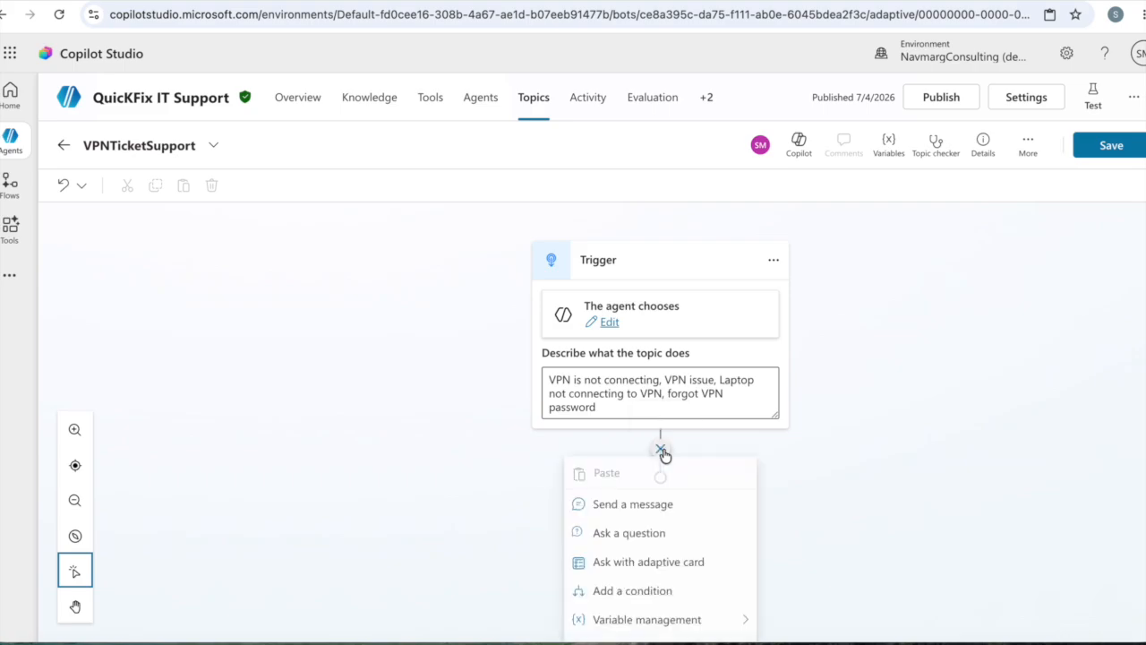
scroll(860, 432, "down", 1)
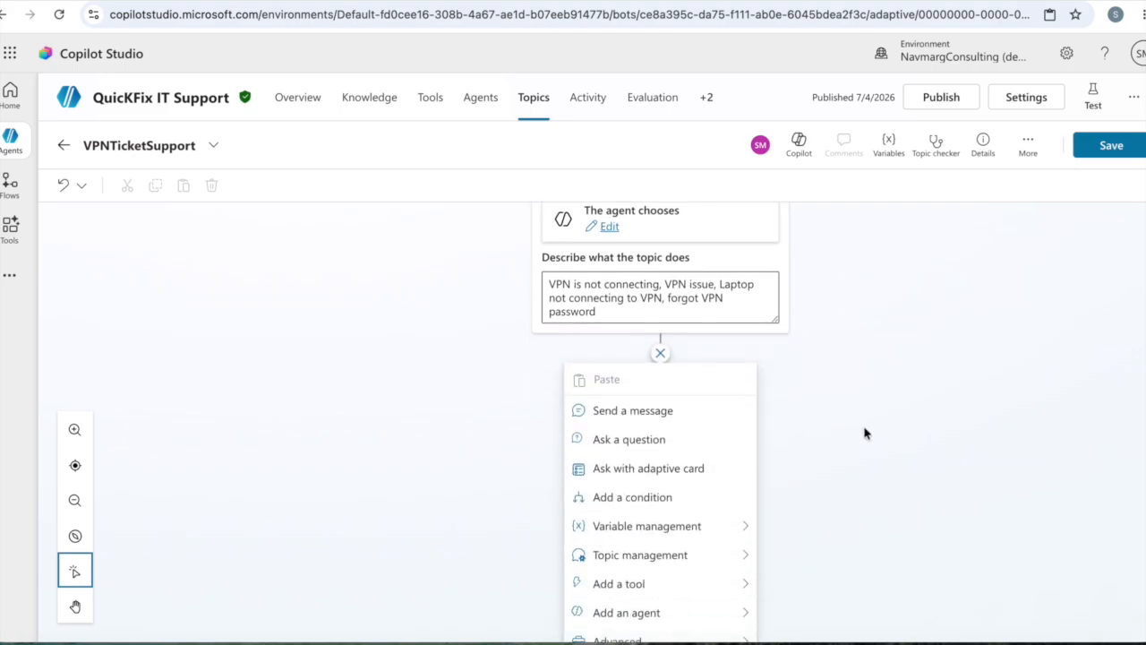
left_click(621, 414)
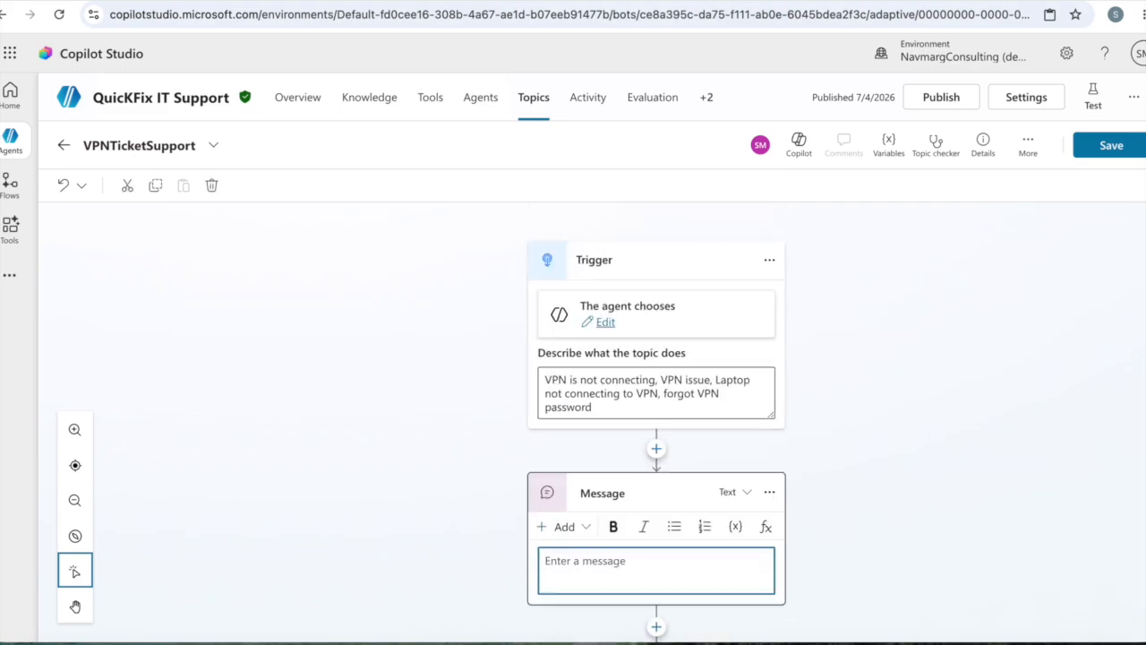
type("Let me help you to resolve your issue ")
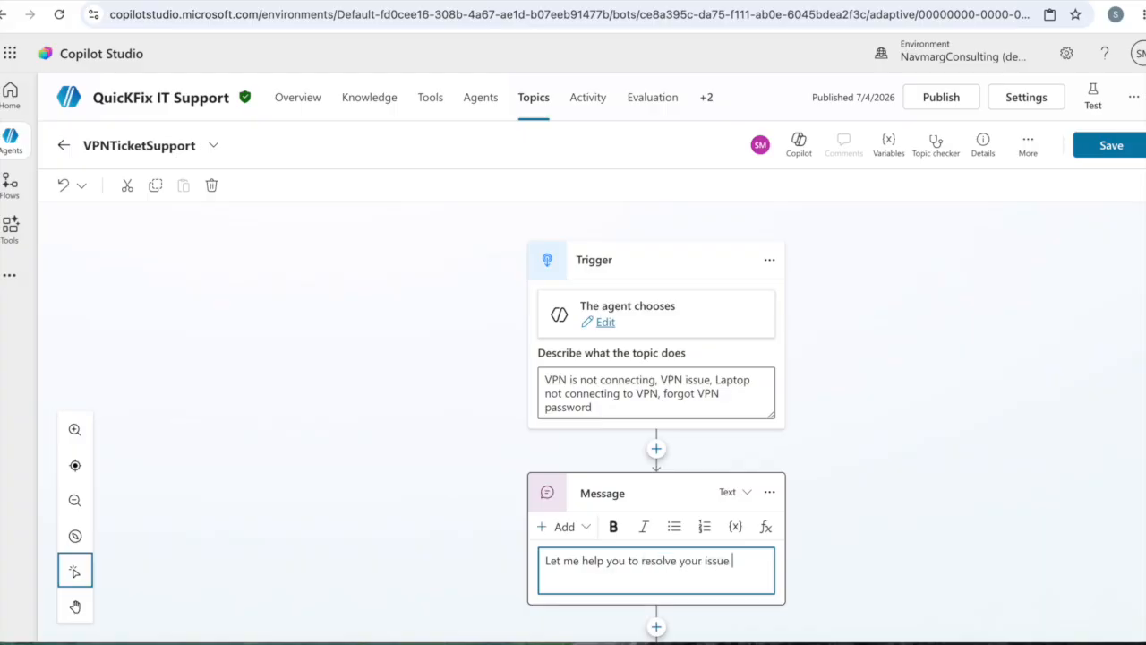
type("could")
key("BackSpace")
key("BackSpace")
key("BackSpace")
key("BackSpace")
key("BackSpace")
key("BackSpace")
type(".")
Add a question node after the message asking "Please describe the issue that you are facing?"
left_click(657, 627)
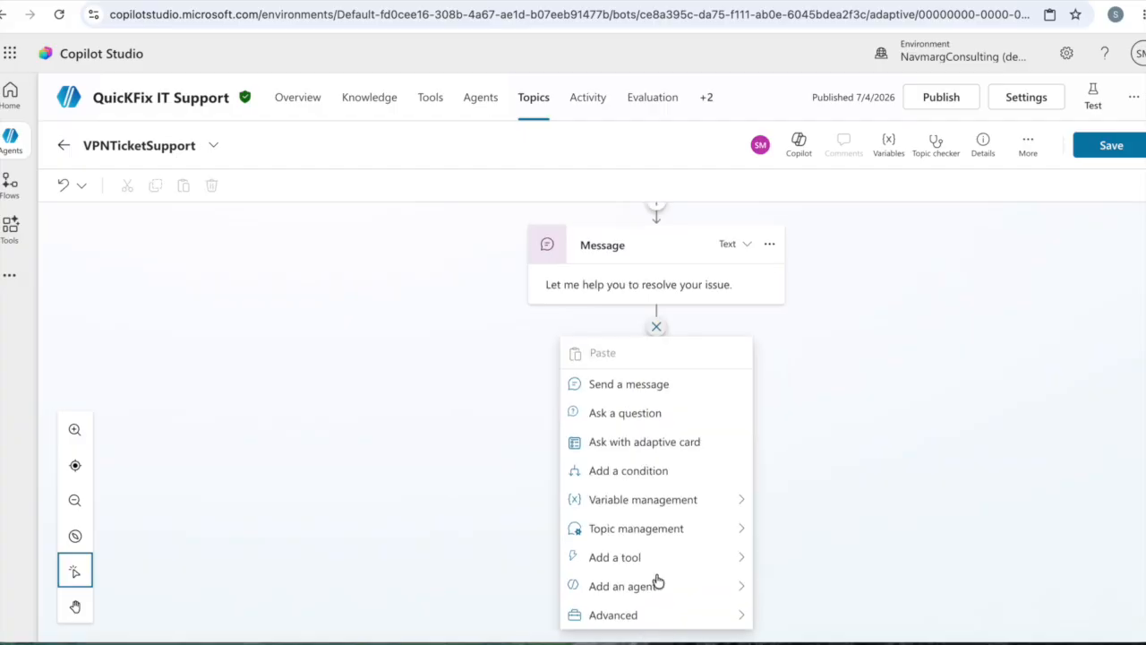
left_click(639, 427)
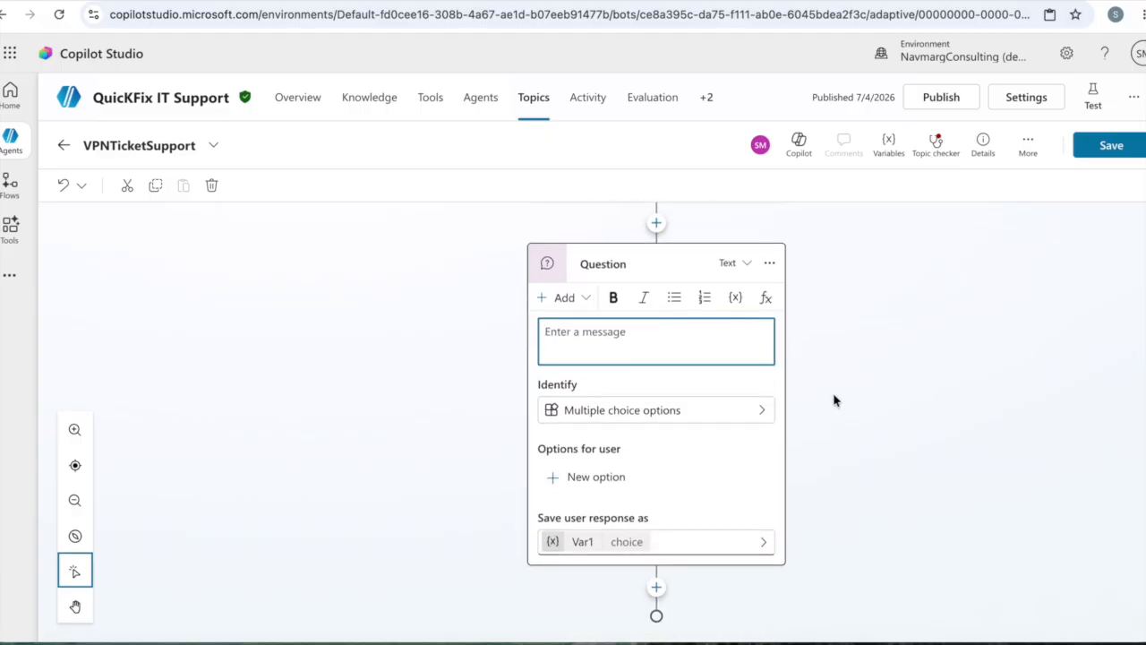
type("Please des")
type("cribe the ")
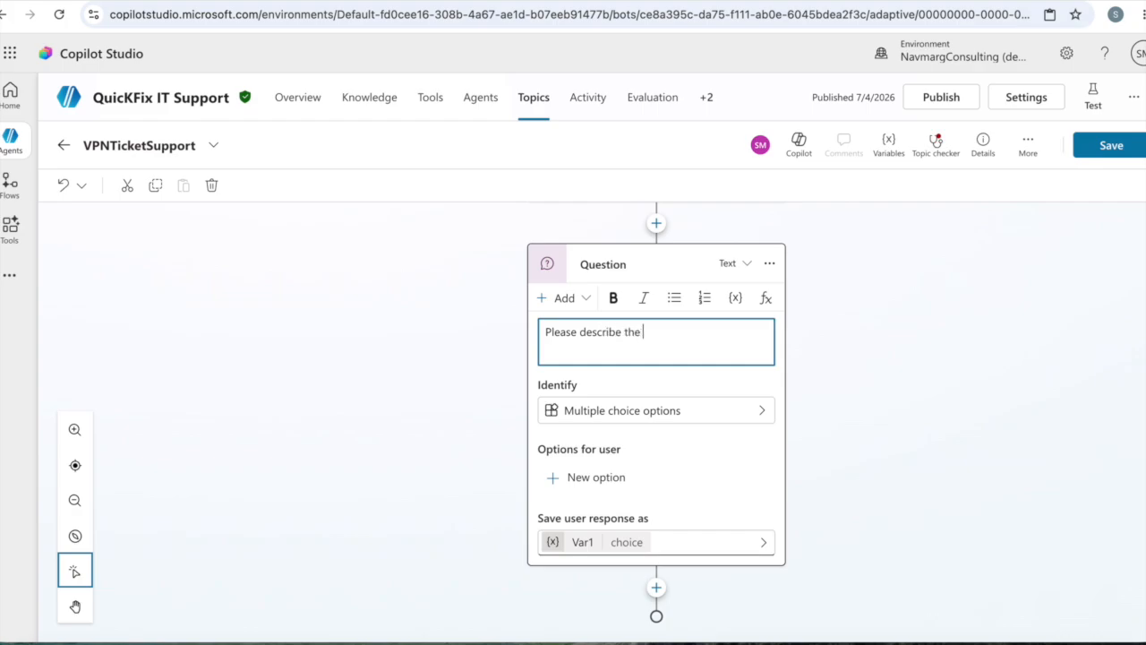
type("issue that you are fa")
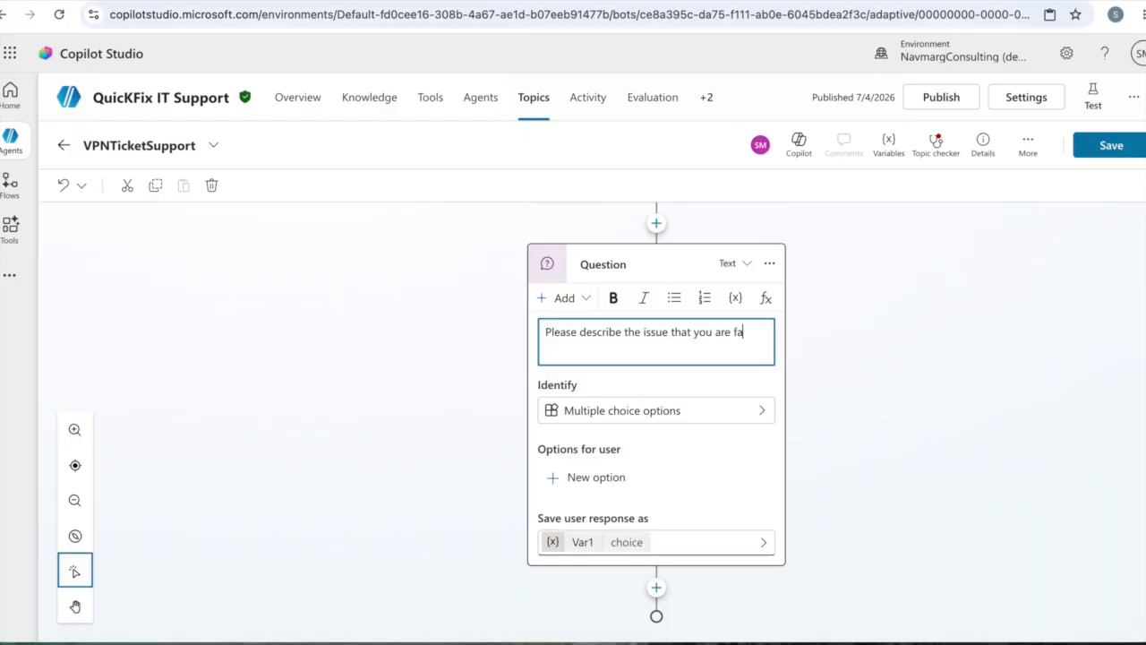
type("cing?")
Set the issue description question to identify the User's entire response
left_click(631, 415)
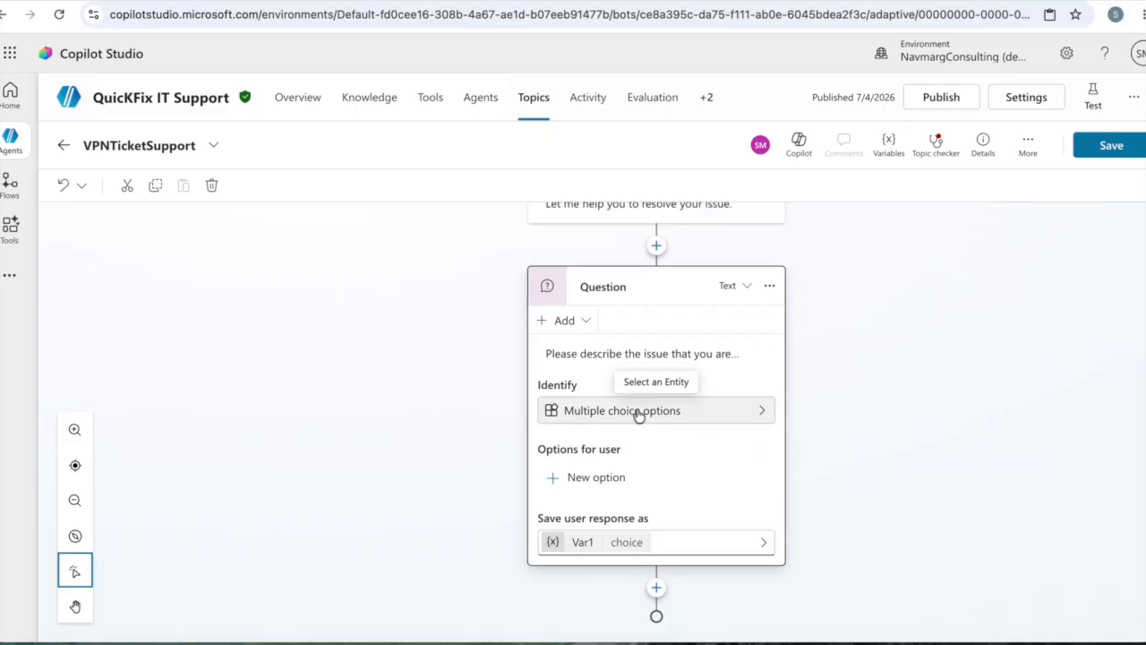
left_click(760, 411)
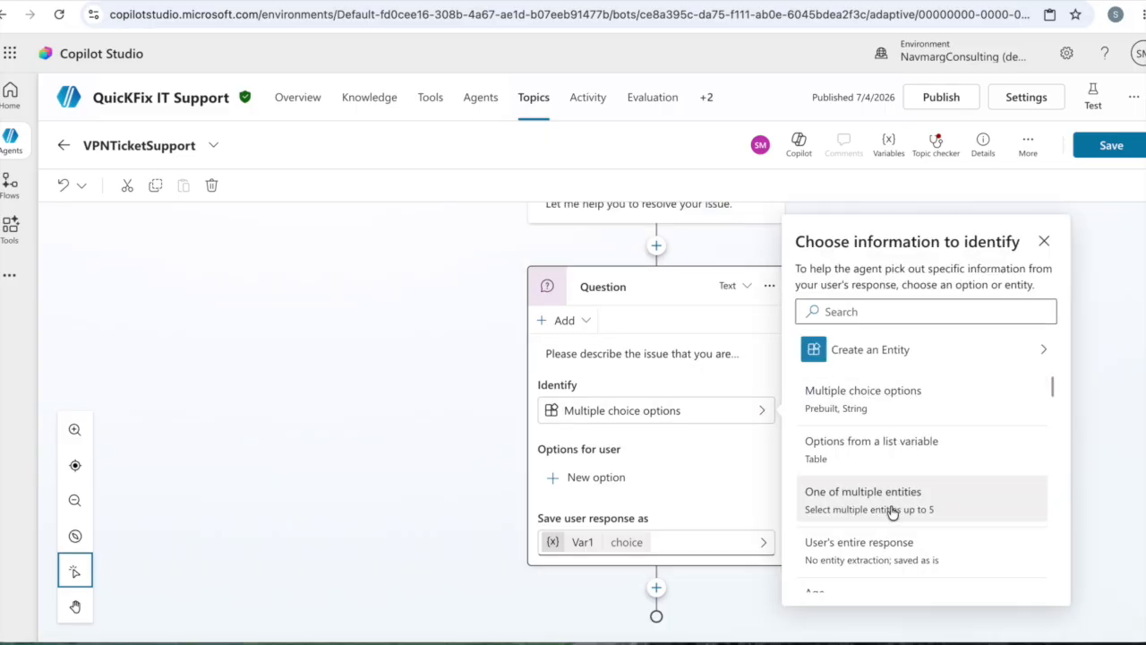
left_click(880, 554)
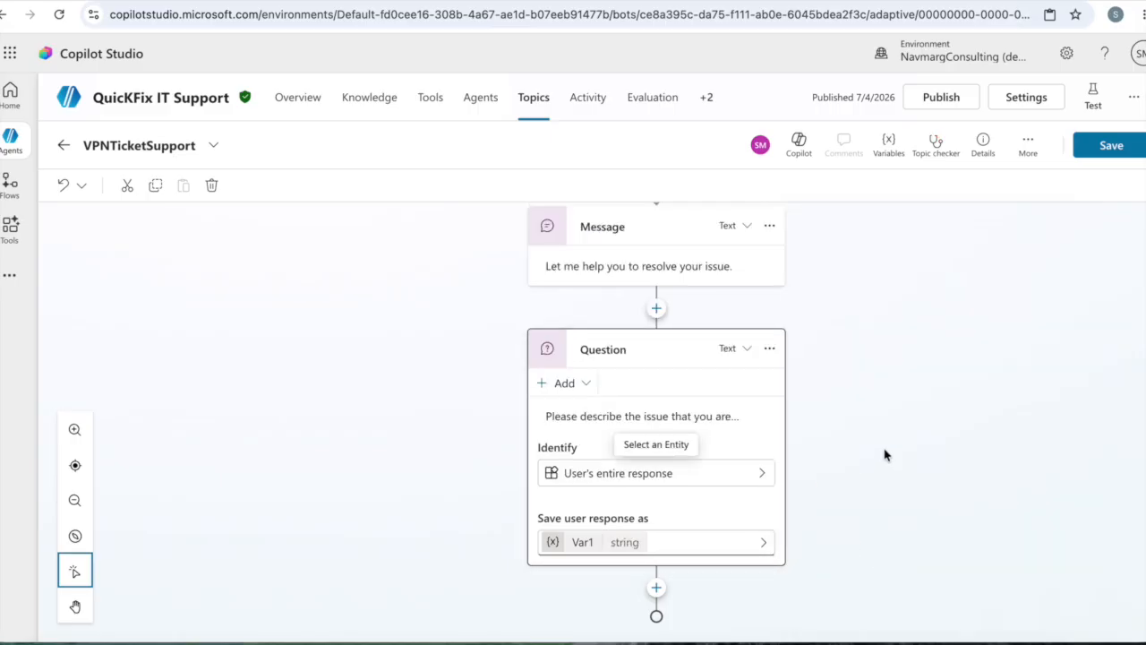
Rename the variable that stores the issue description question's response as IssueDetails
left_click(582, 548)
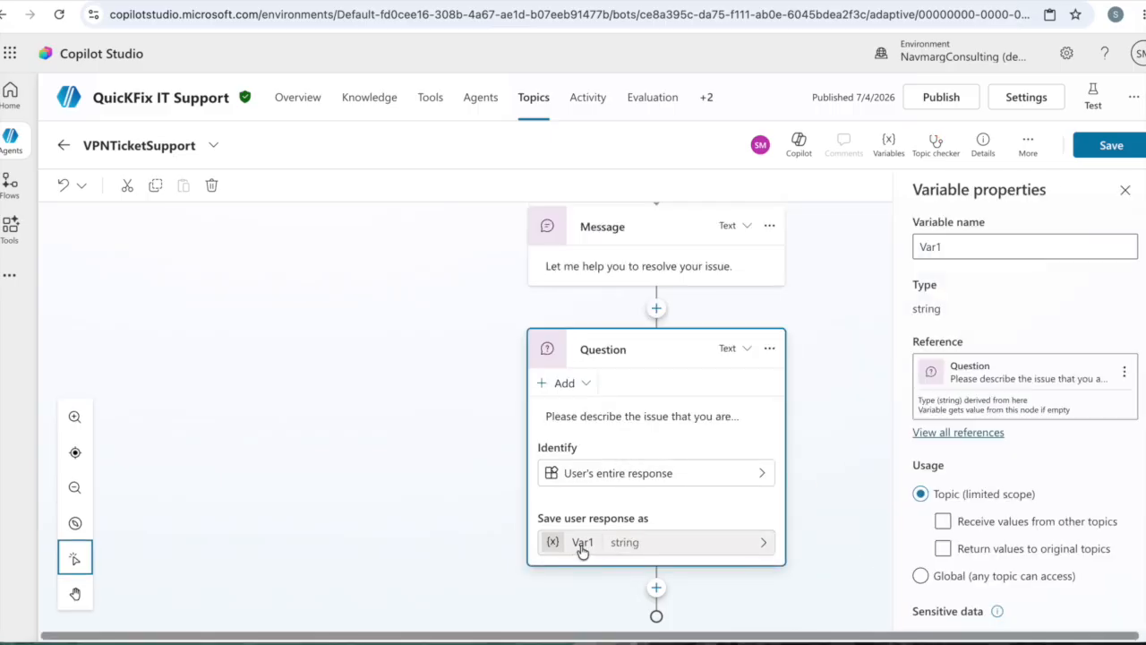
left_click(951, 247)
key("BackSpace")
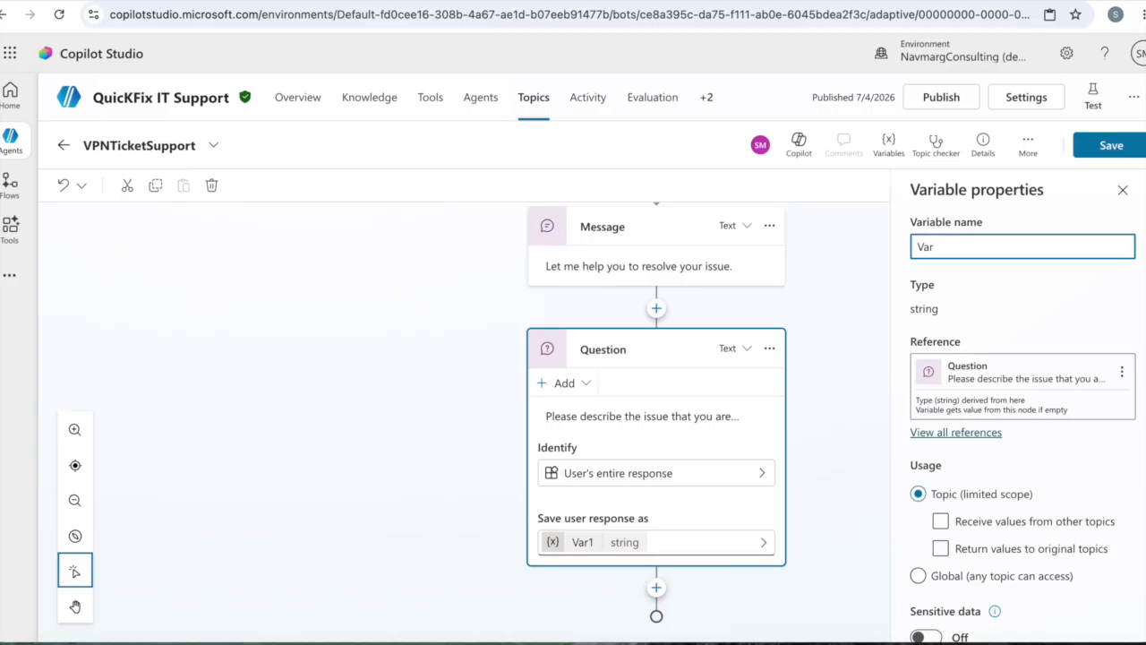
key("BackSpace")
key("BackSpace")
type("IssueDetails")
key("Return")
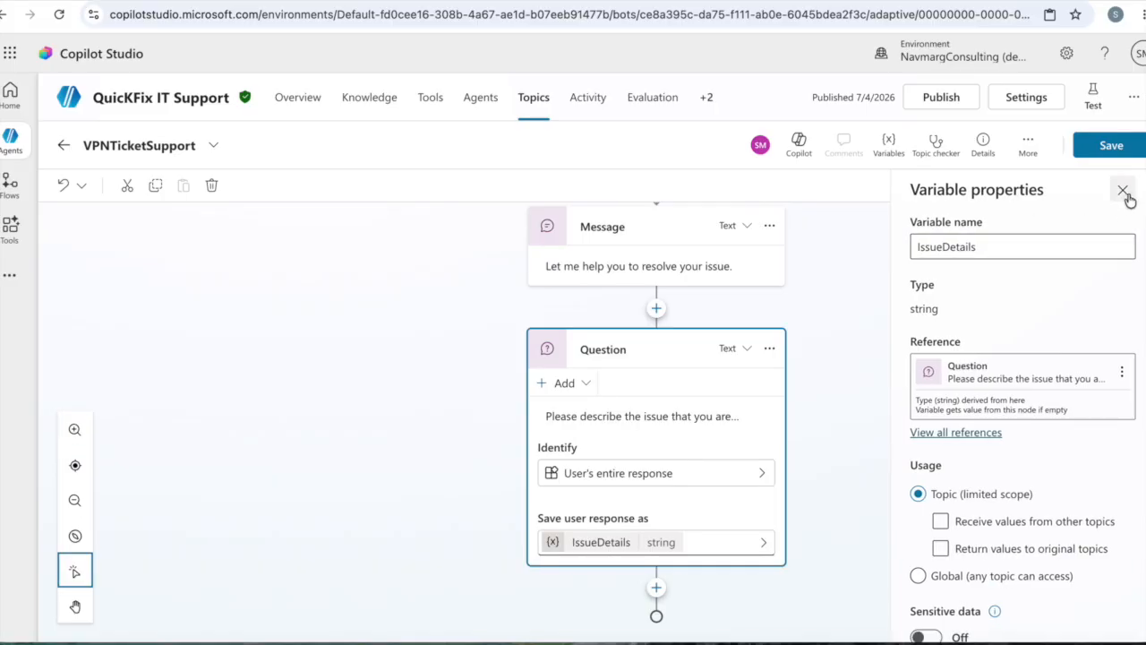
left_click(1124, 192)
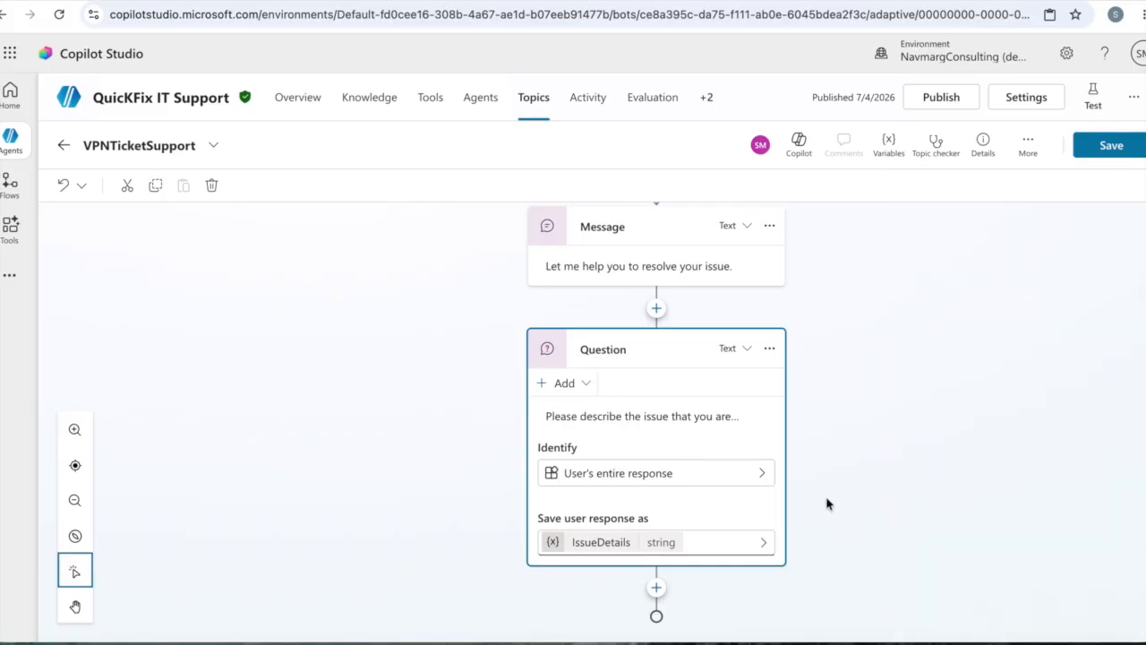
Add a message node after the question with the text "Can you please try these steps to resolve the issue"
left_click(655, 591)
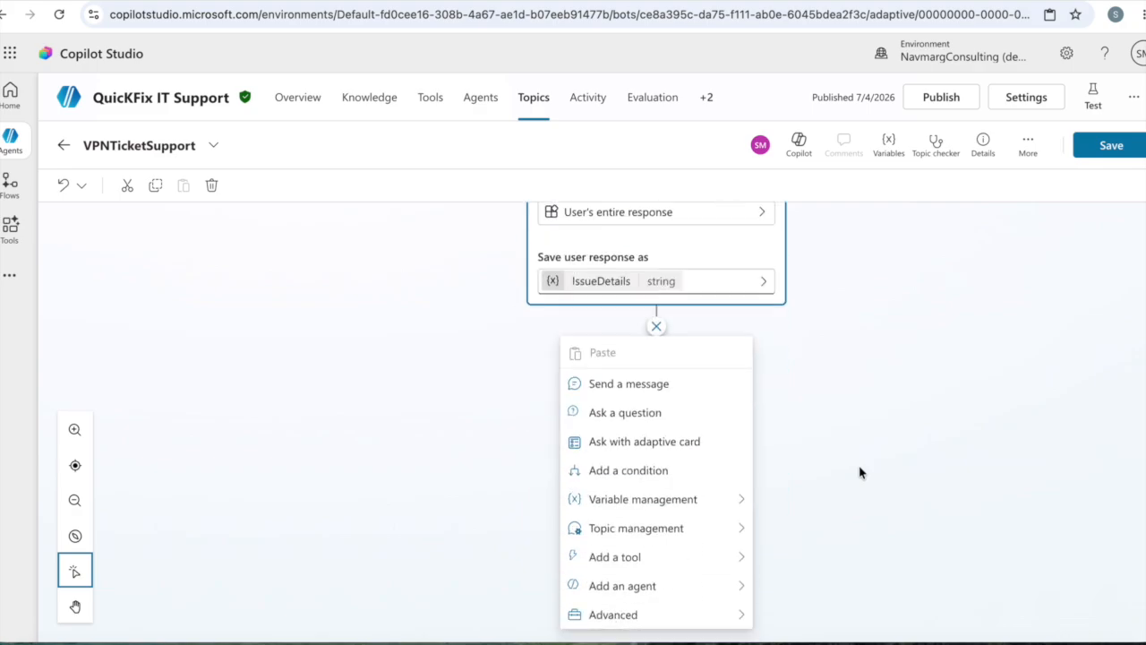
left_click(627, 397)
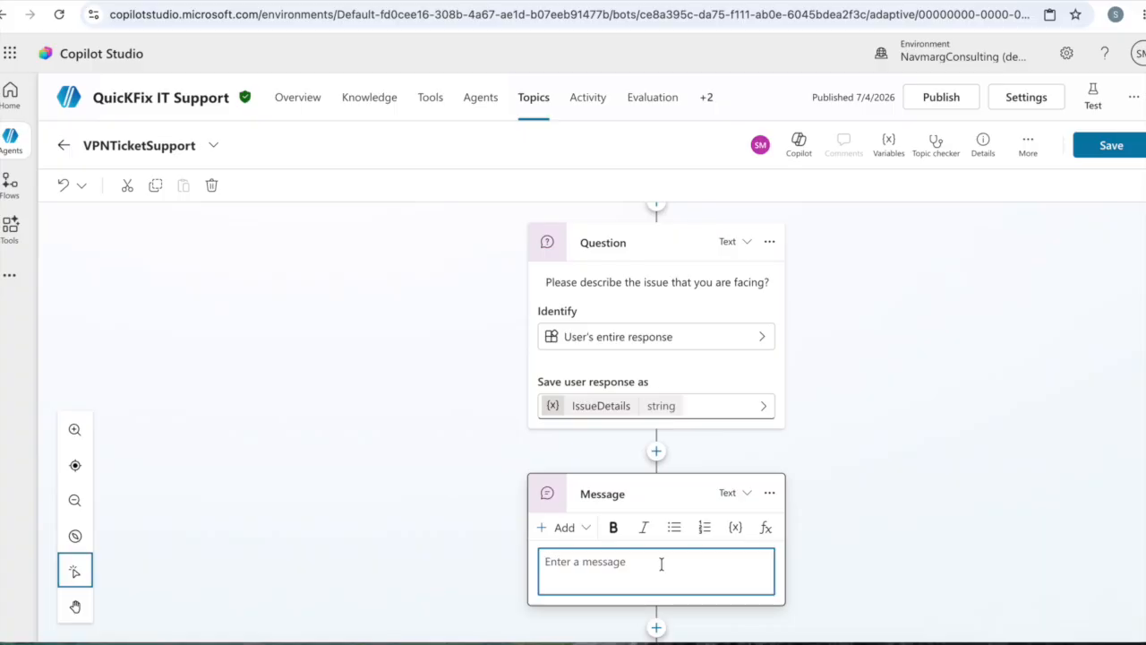
type("Can you please try these")
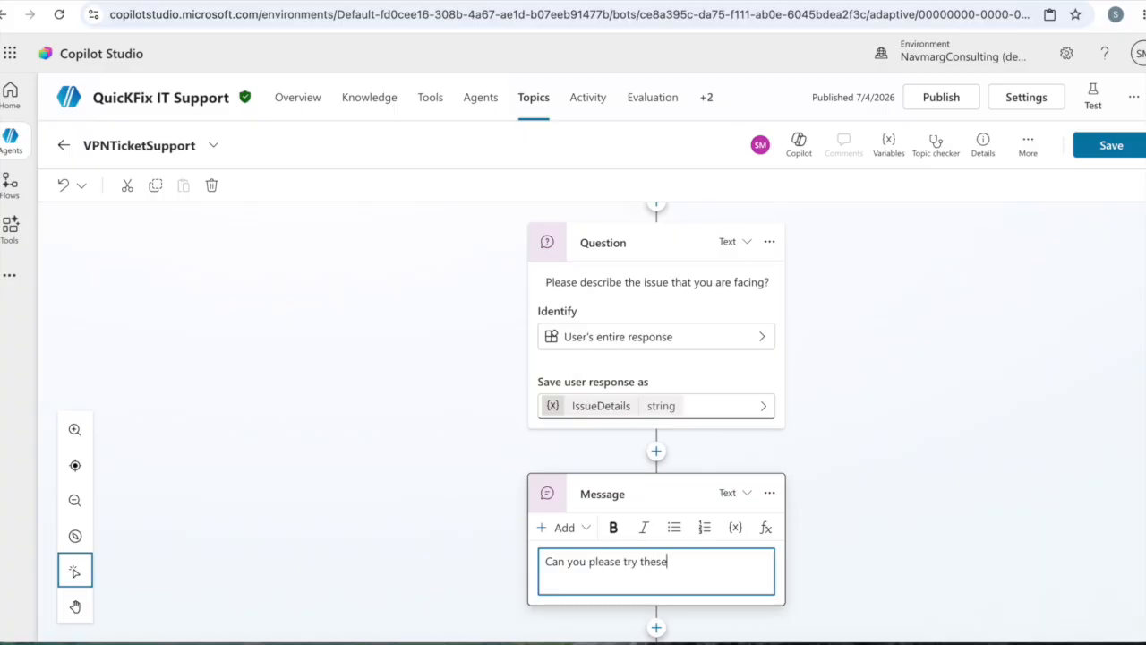
type(" steps to resolve the issue")
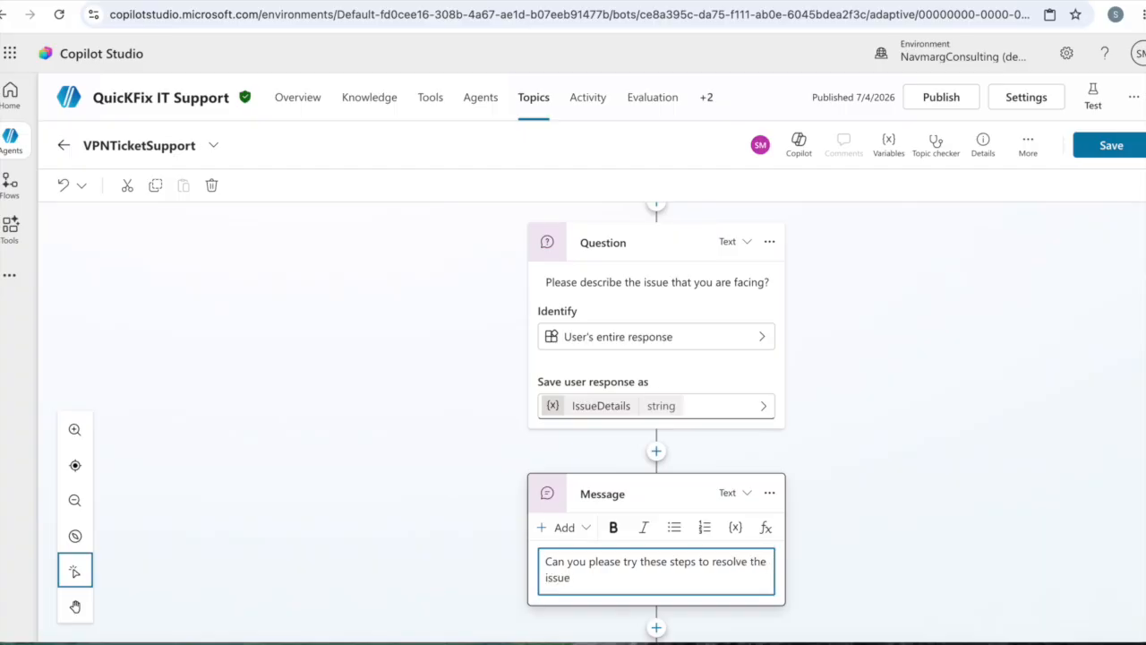
key("Return")
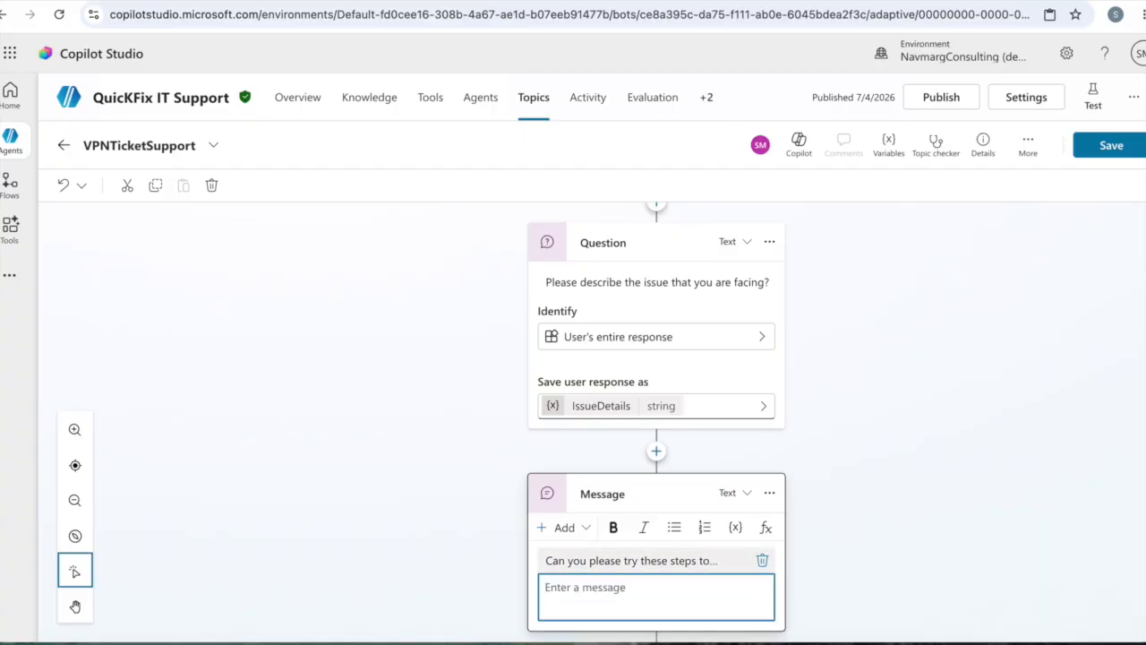
left_click(710, 564)
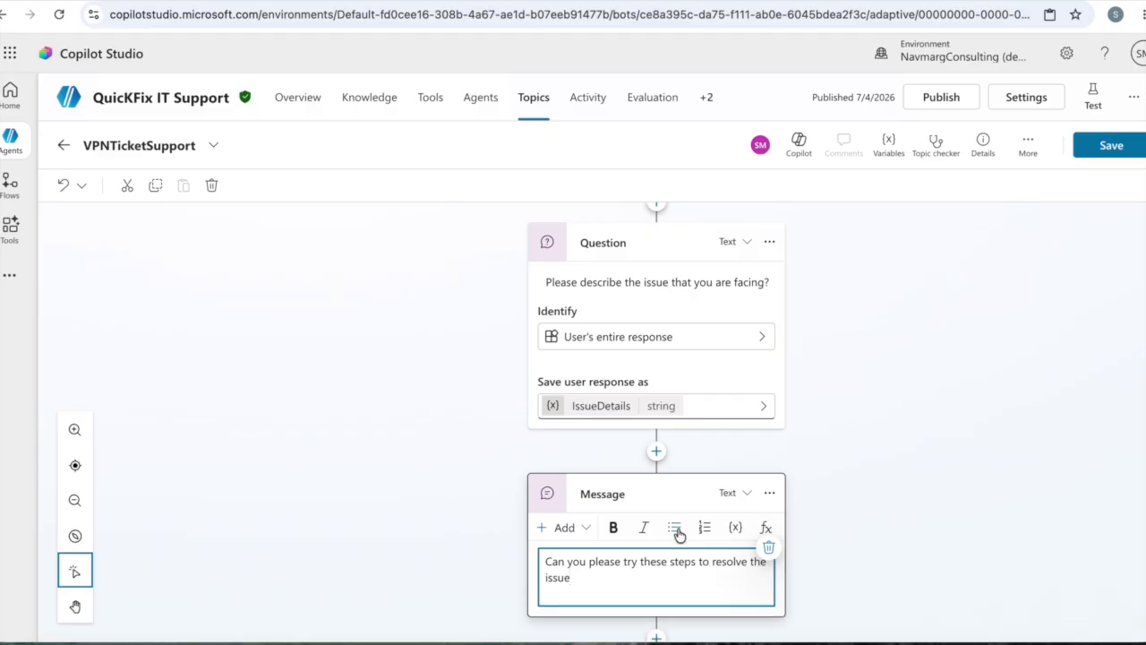
Start a bulleted list in the troubleshooting message with the item "Check your Internet connection is working"
left_click(674, 527)
scroll(858, 503, "down", 1)
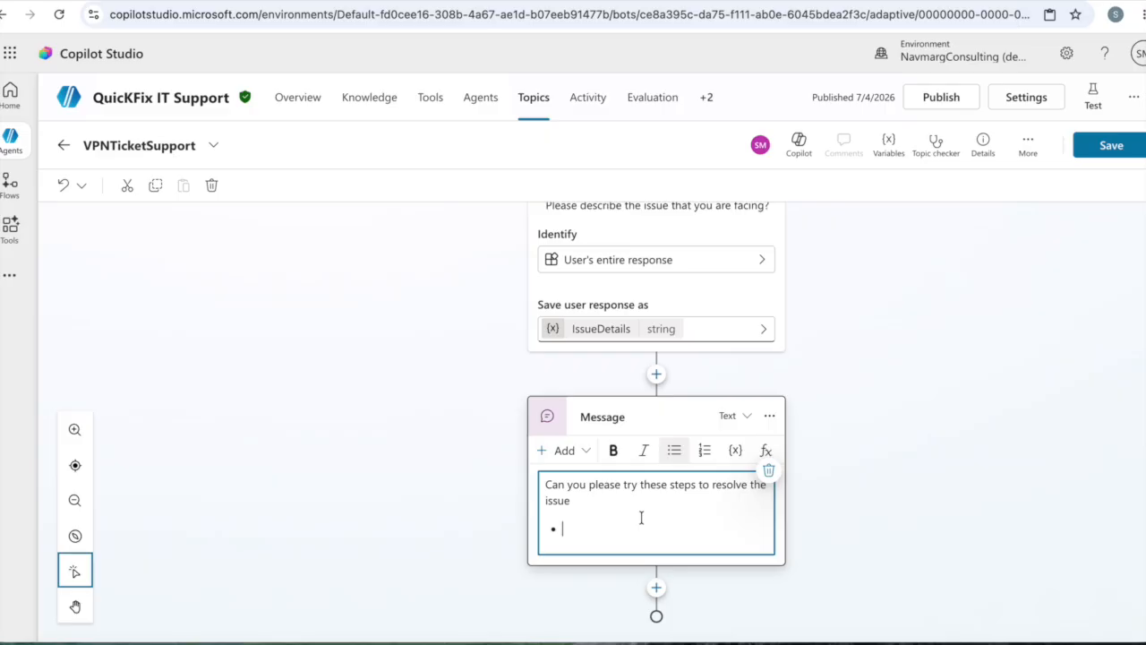
type("Check your Internet connection is ")
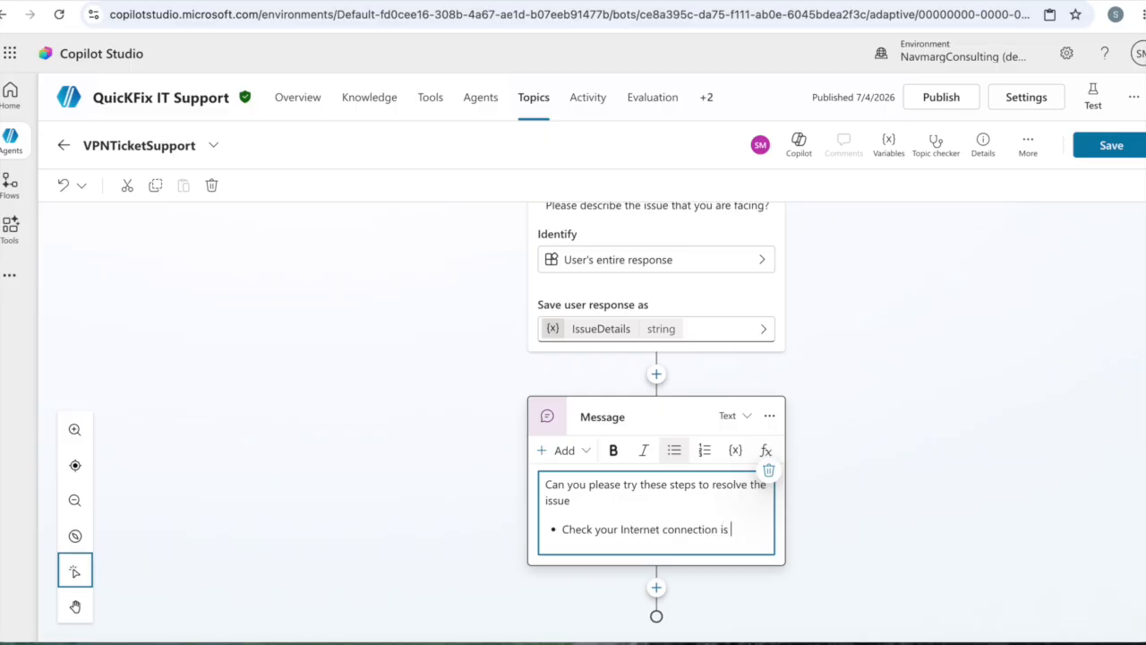
type("working")
key("Return")
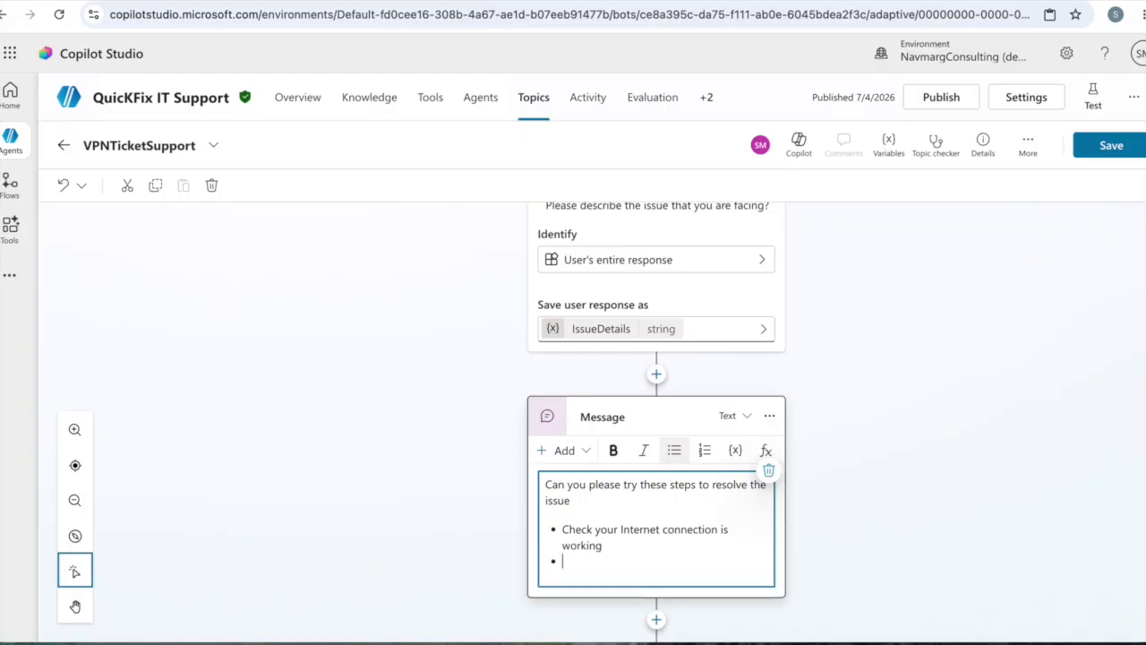
Enter "Restart your laptop" as the second bullet of the troubleshooting message
type("Check")
key("BackSpace")
key("BackSpace")
key("BackSpace")
key("BackSpace")
type("Restr")
key("BackSpace")
type("art your laptop")
key("Return")
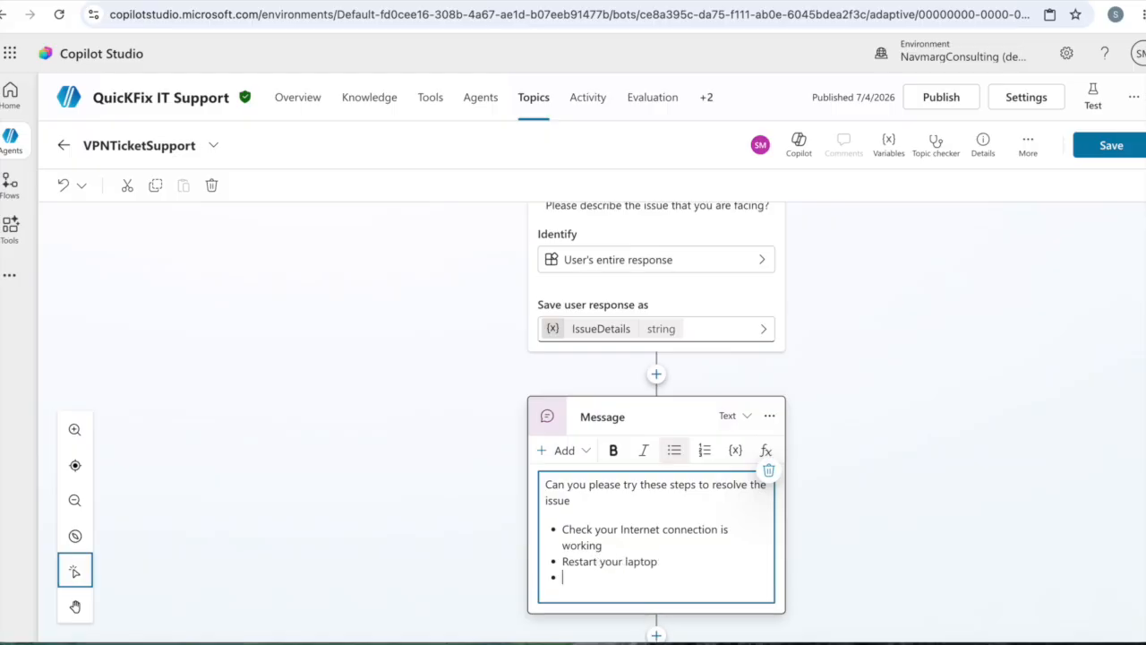
Enter "Right click on VPN icon and login with company credentials" as the third bullet of the troubleshooting message
type("Right click on VPN icon")
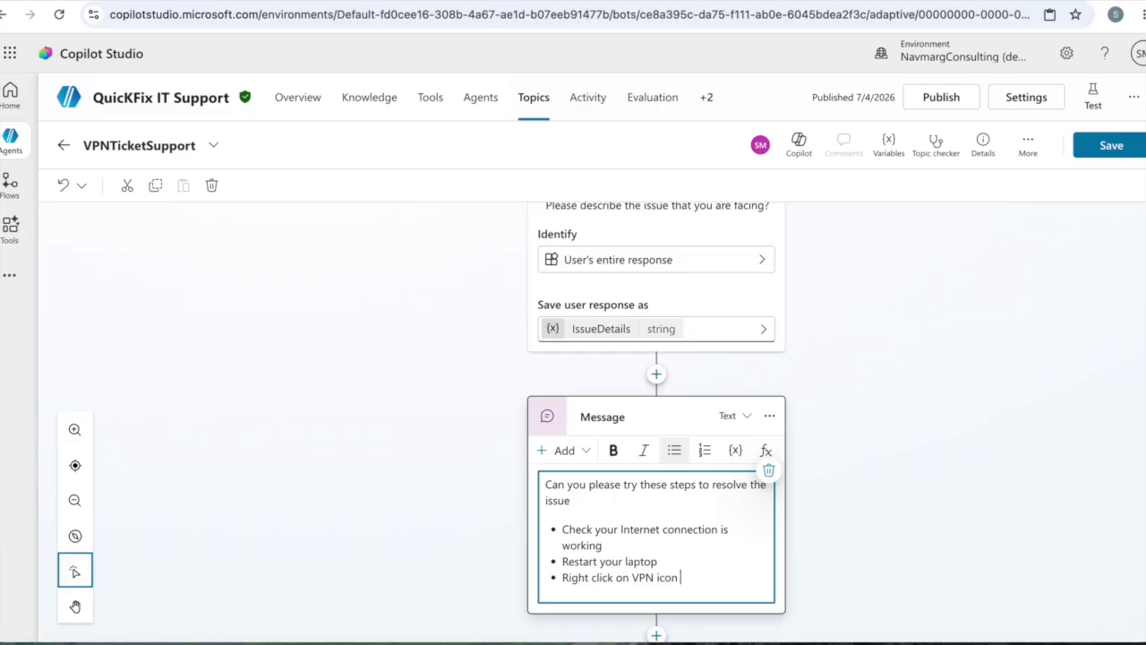
type(" and login with compan")
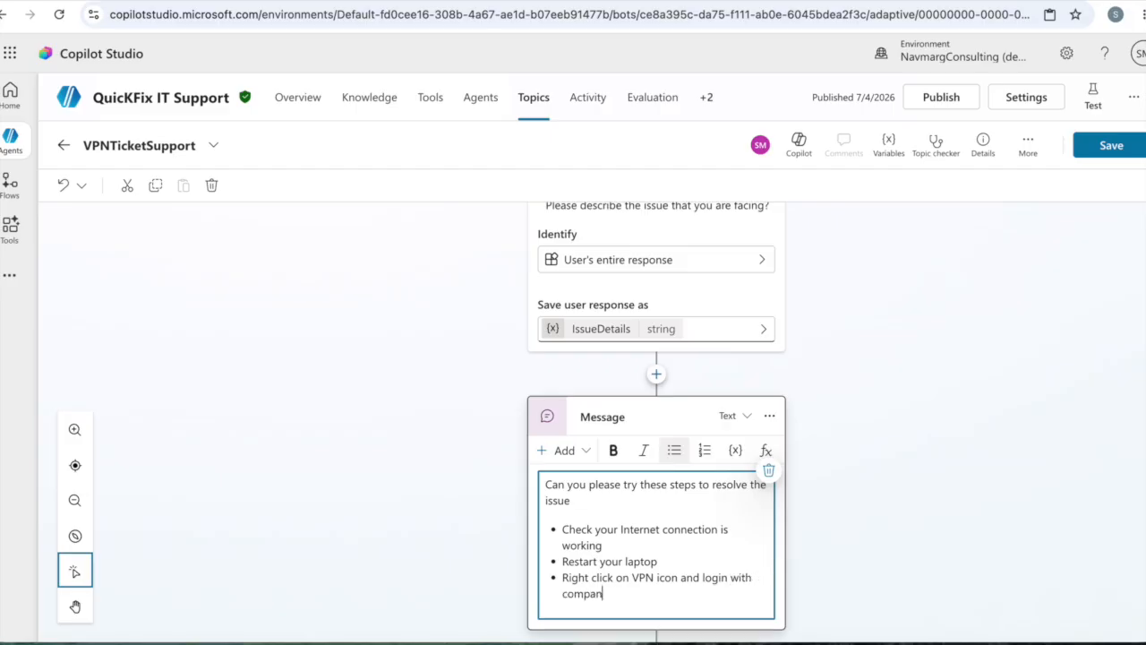
type("y credentials")
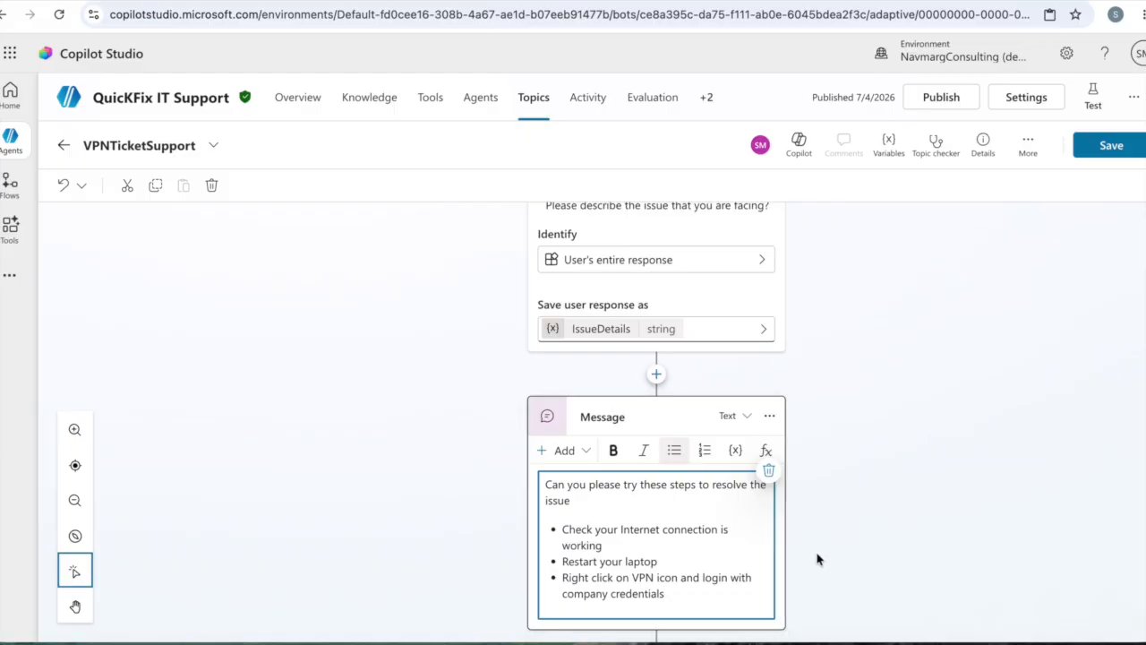
left_click(872, 510)
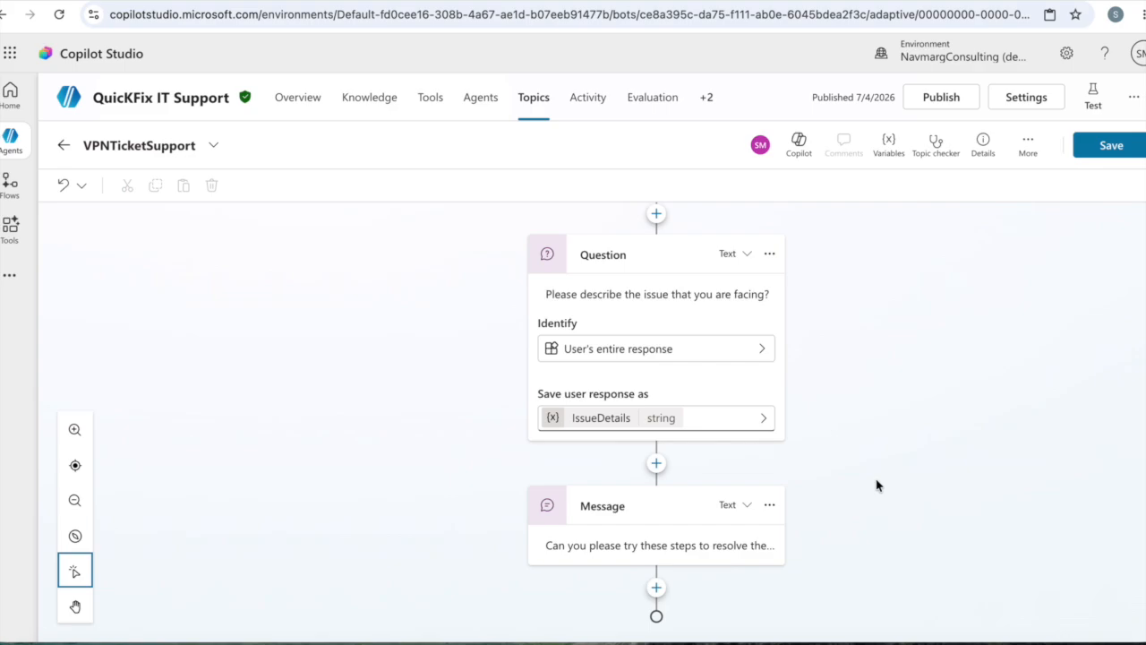
Add a question node after the troubleshooting message asking "is your issue resolved?"
left_click(656, 588)
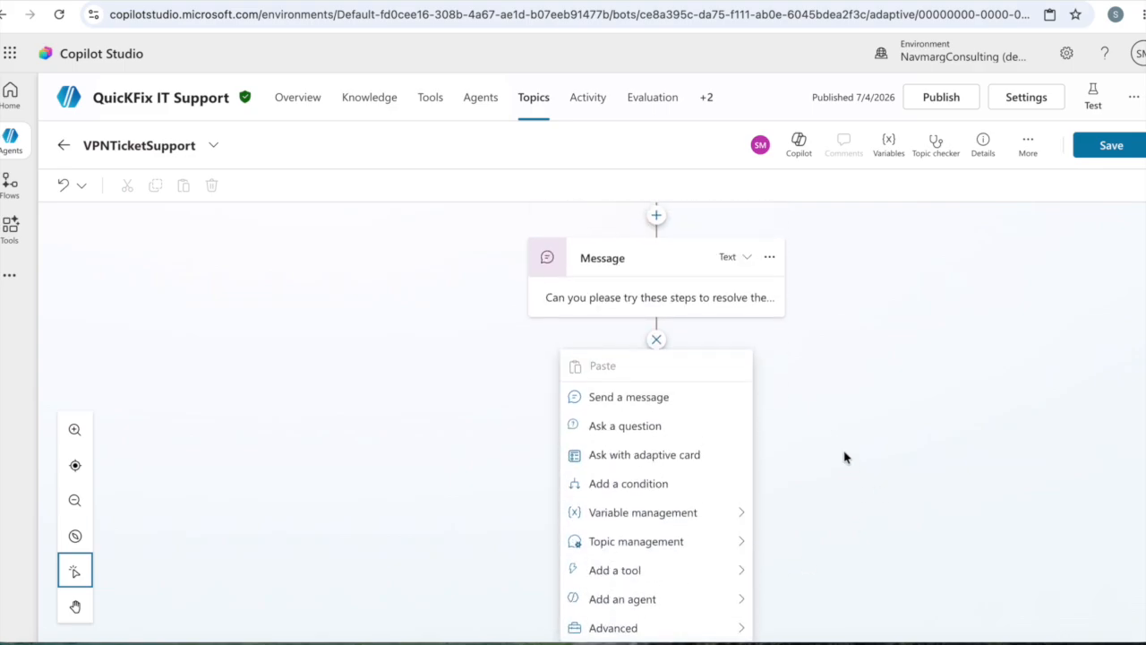
left_click(661, 427)
type("D")
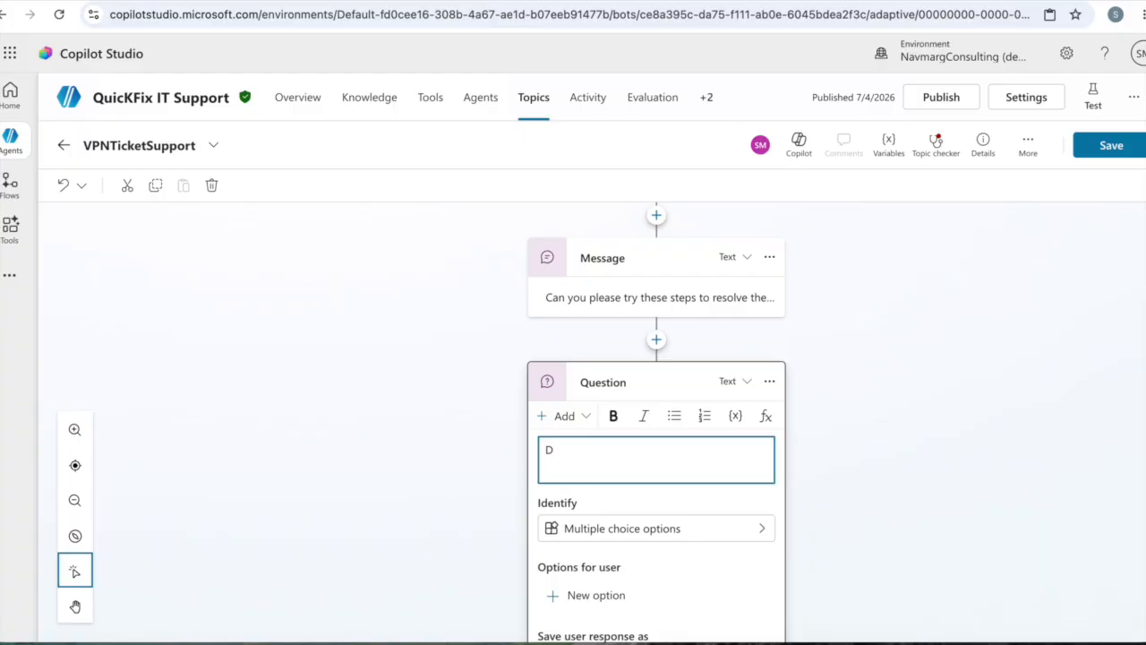
type("id")
key("BackSpace")
key("BackSpace")
key("BackSpace")
type("i")
key("BackSpace")
key("BackSpace")
type("is your issue resolved?")
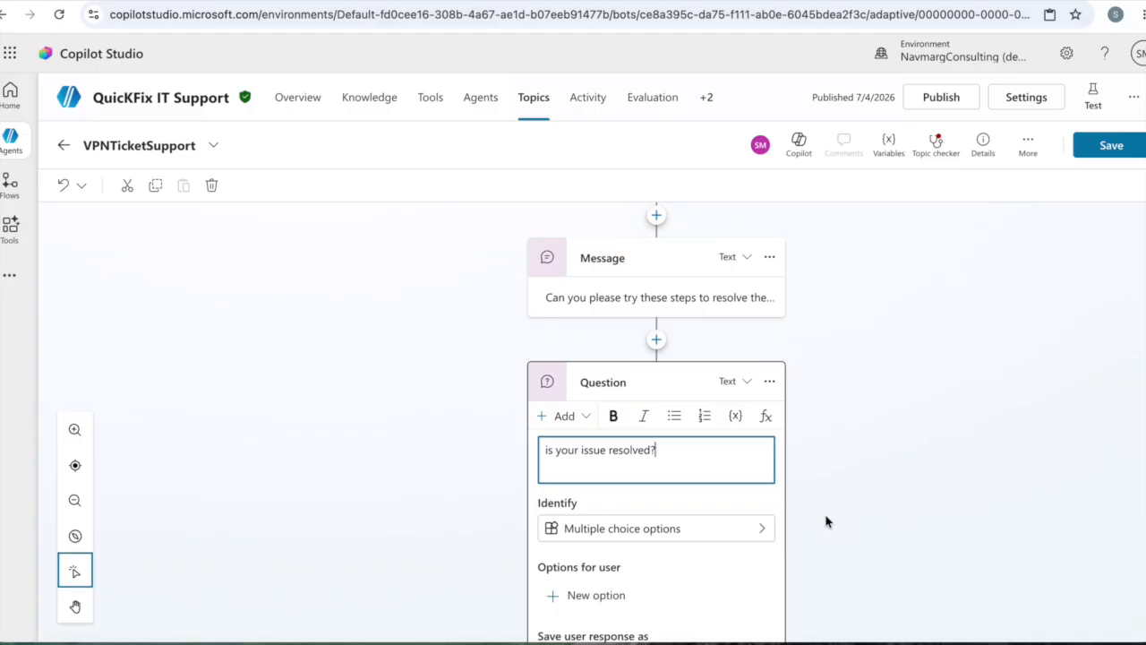
Add the user options YES and NO to the "is your issue resolved?" question
left_click(643, 575)
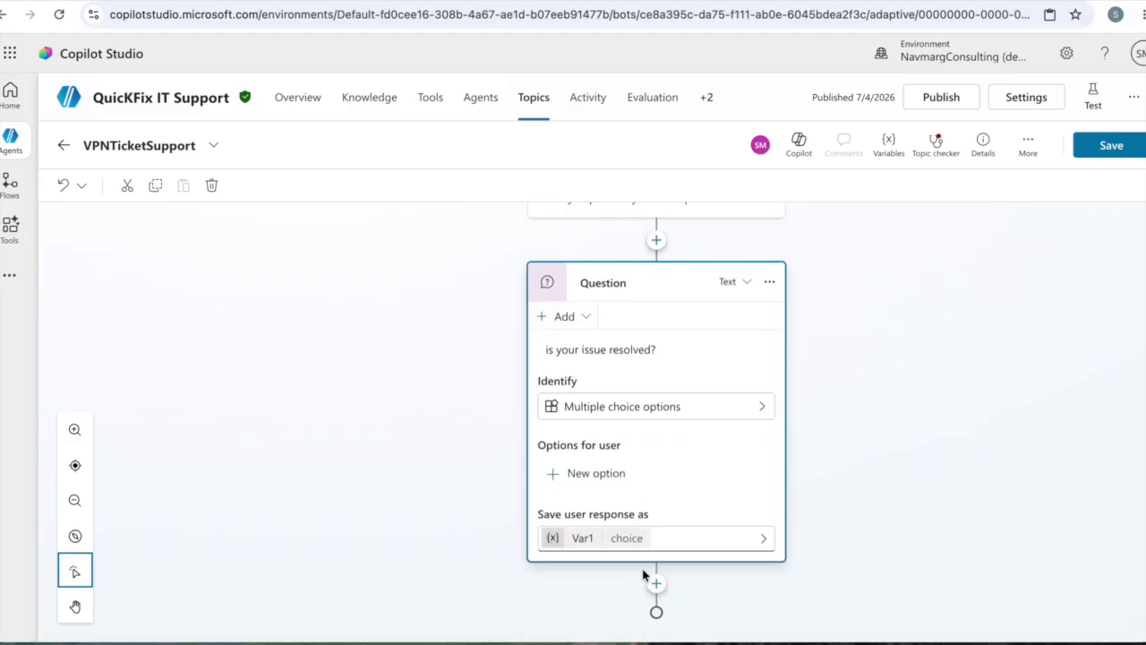
left_click(587, 477)
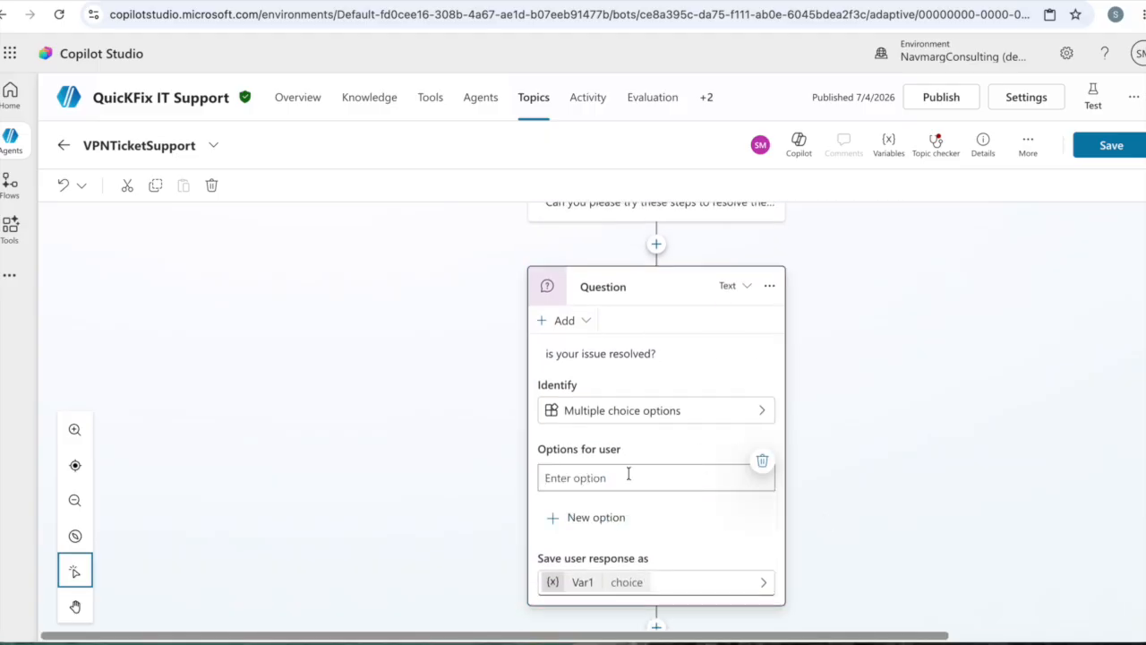
type("YES")
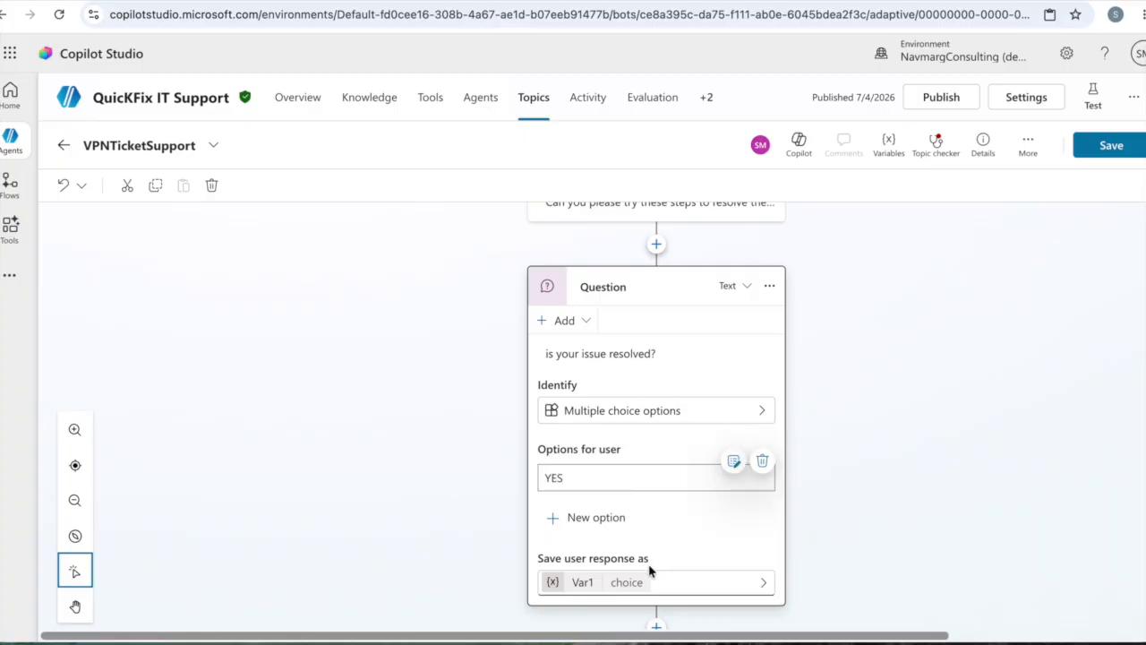
left_click(618, 521)
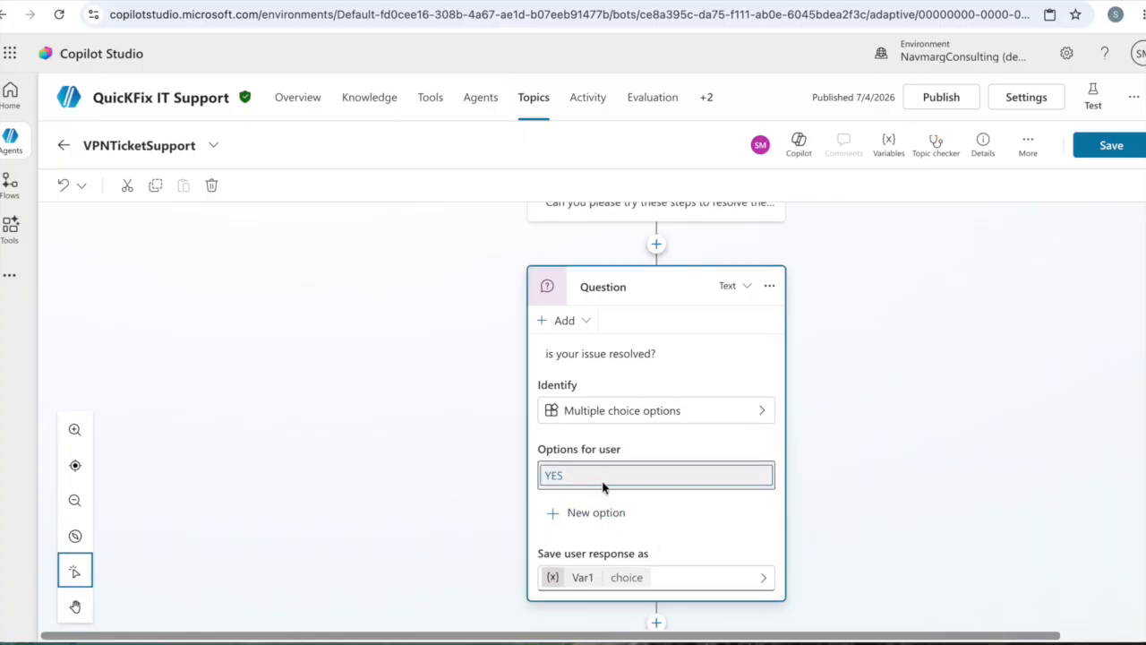
left_click(599, 511)
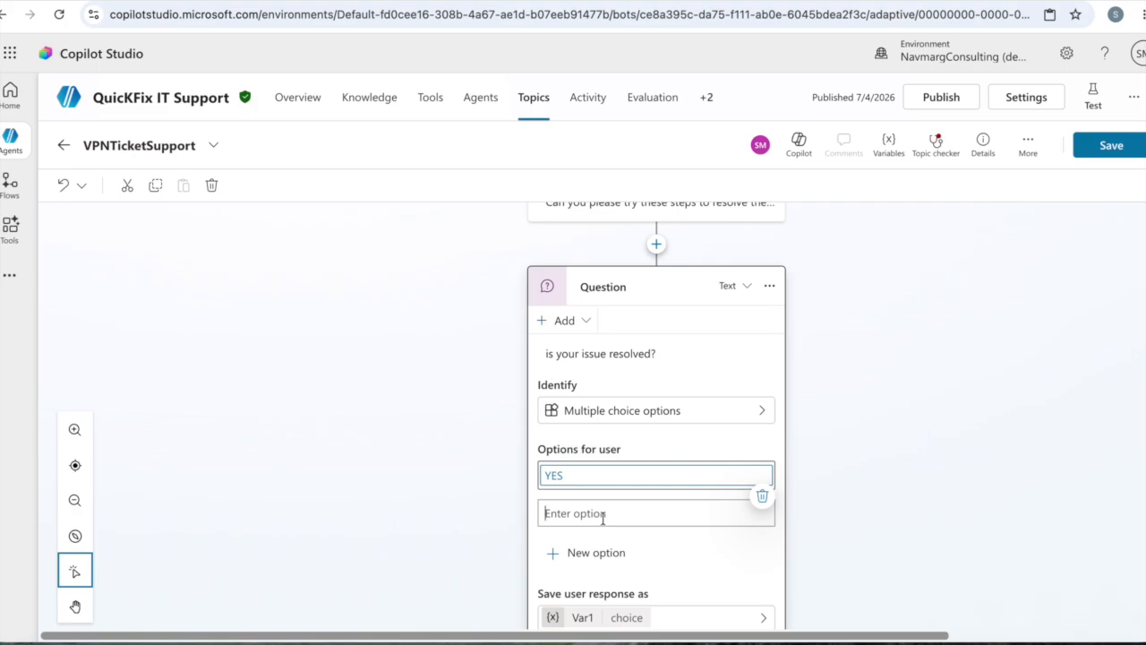
type("NO")
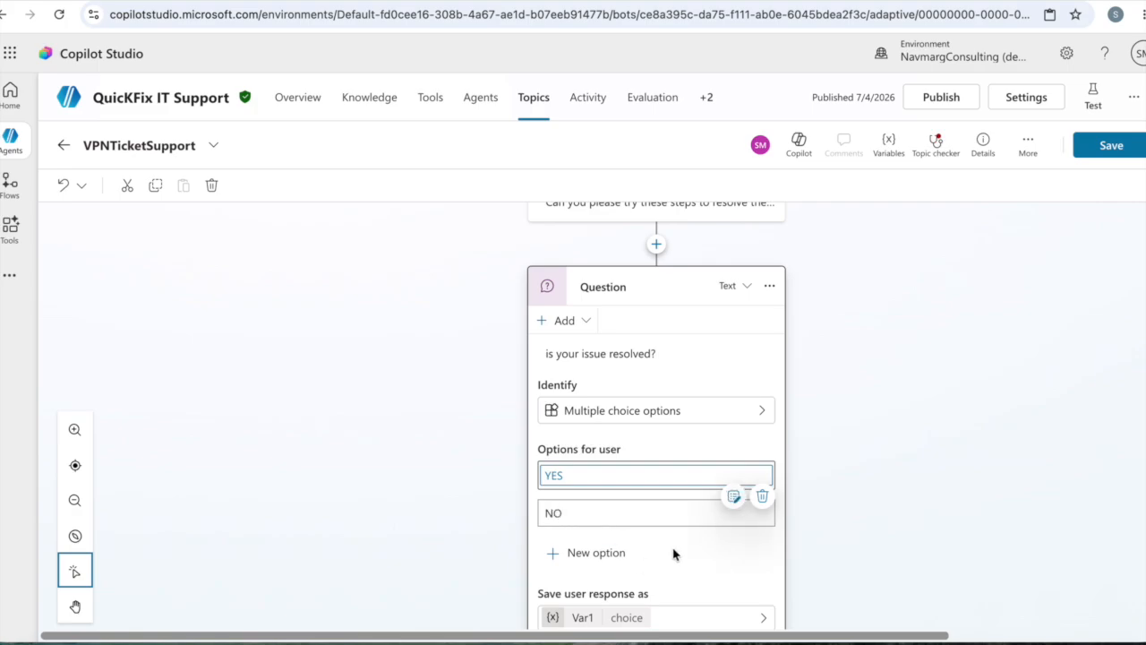
scroll(673, 550, "down", 3)
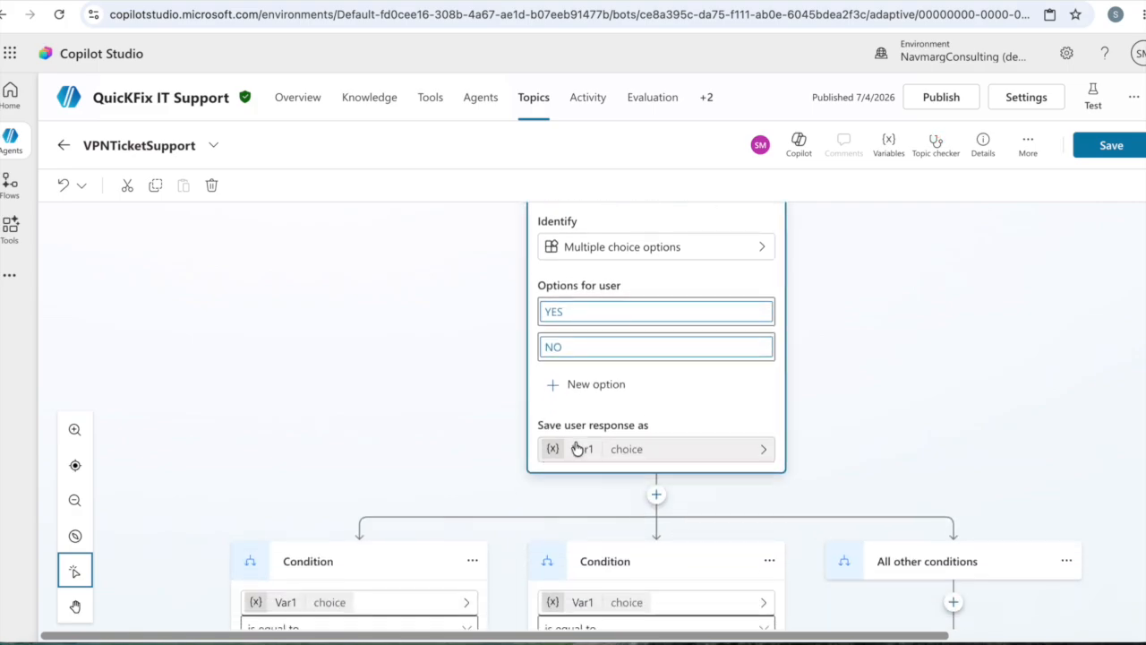
Rename the variable storing the answer to "is your issue resolved?" to IssueResolved
left_click(579, 450)
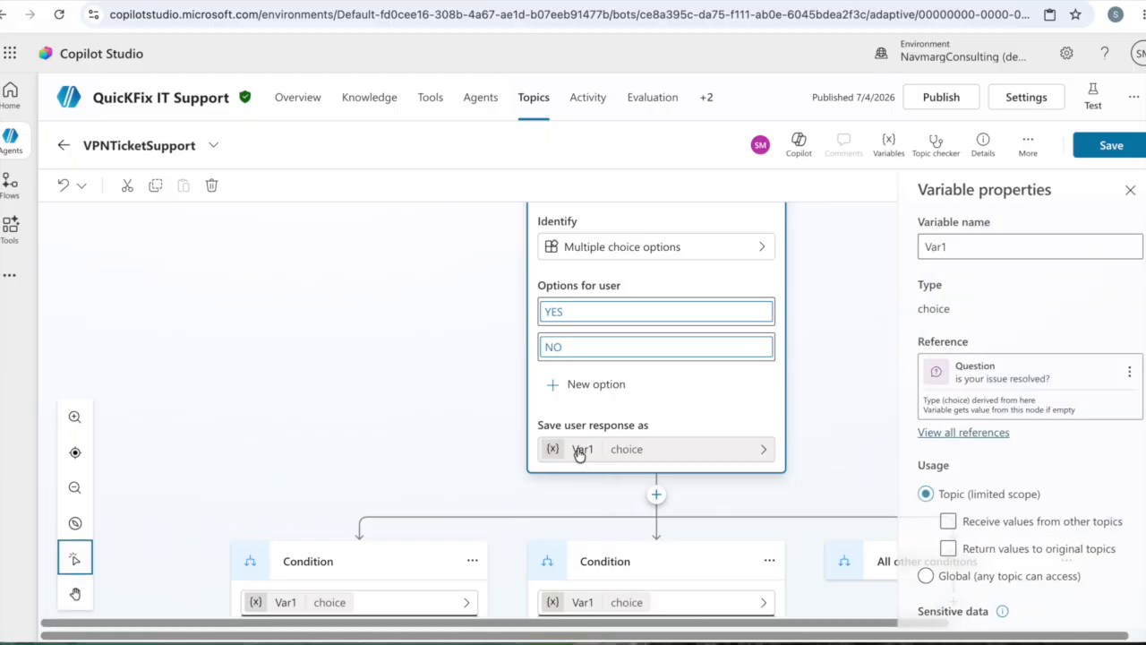
left_click(955, 247)
key("BackSpace")
key("BackSpace")
key("BackSpace")
type("IssueResi")
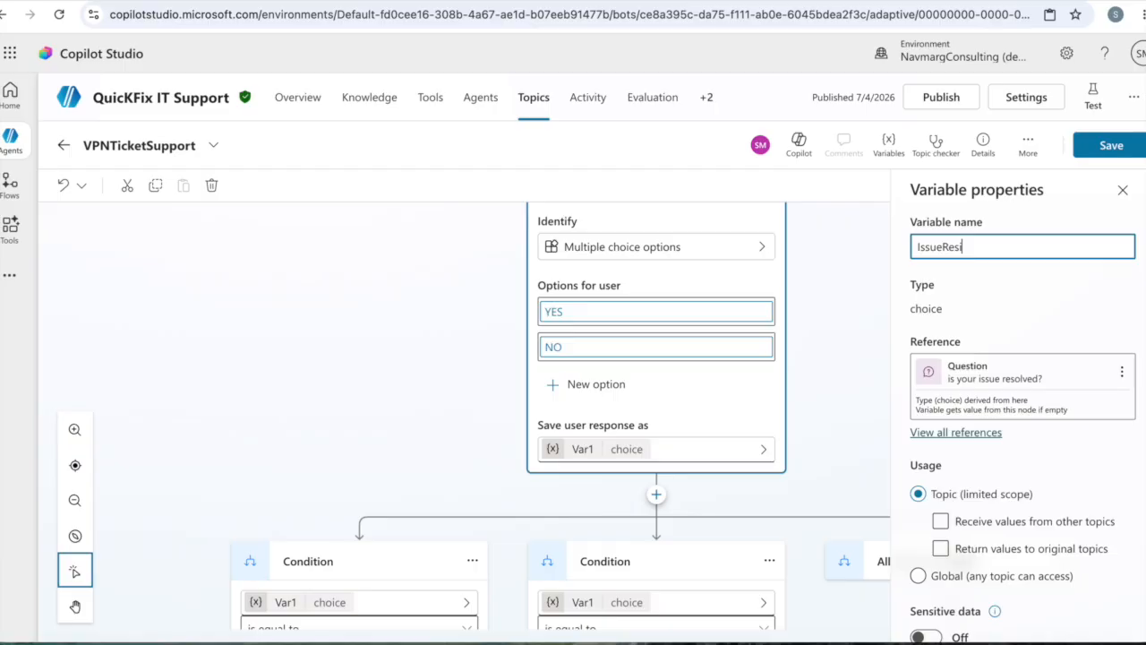
type("lved")
key("BackSpace")
key("BackSpace")
type("ed")
key("Return")
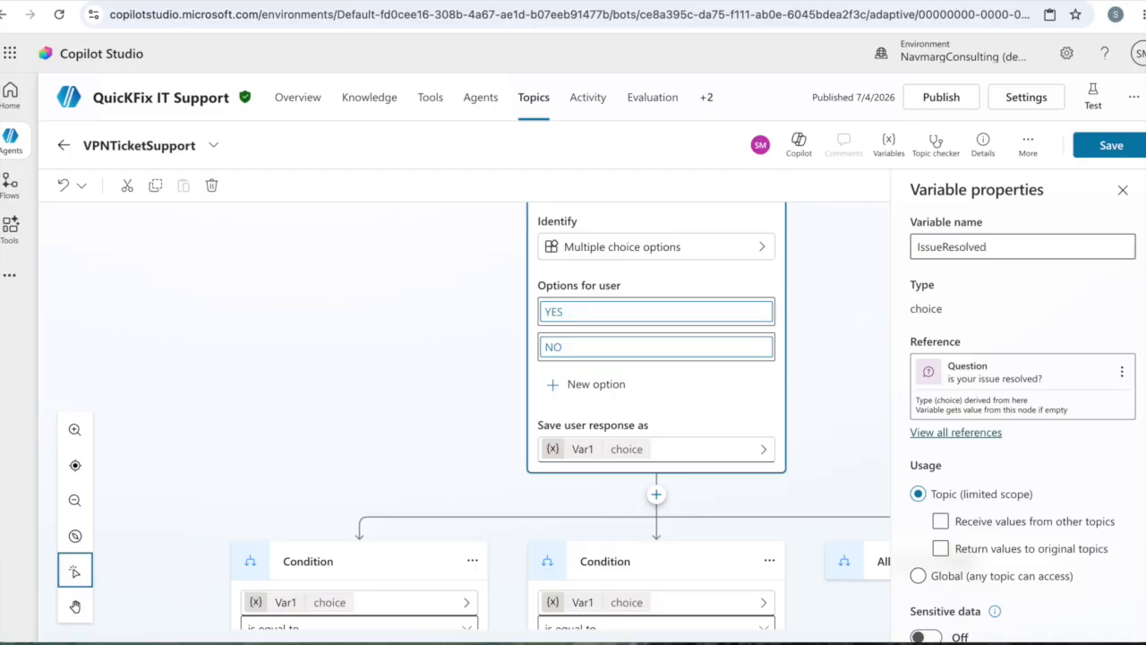
left_click(1122, 190)
Add a message under the YES condition saying "Glad to hear this that your issue is now resolved."
scroll(870, 438, "down", 1)
scroll(867, 445, "down", 2)
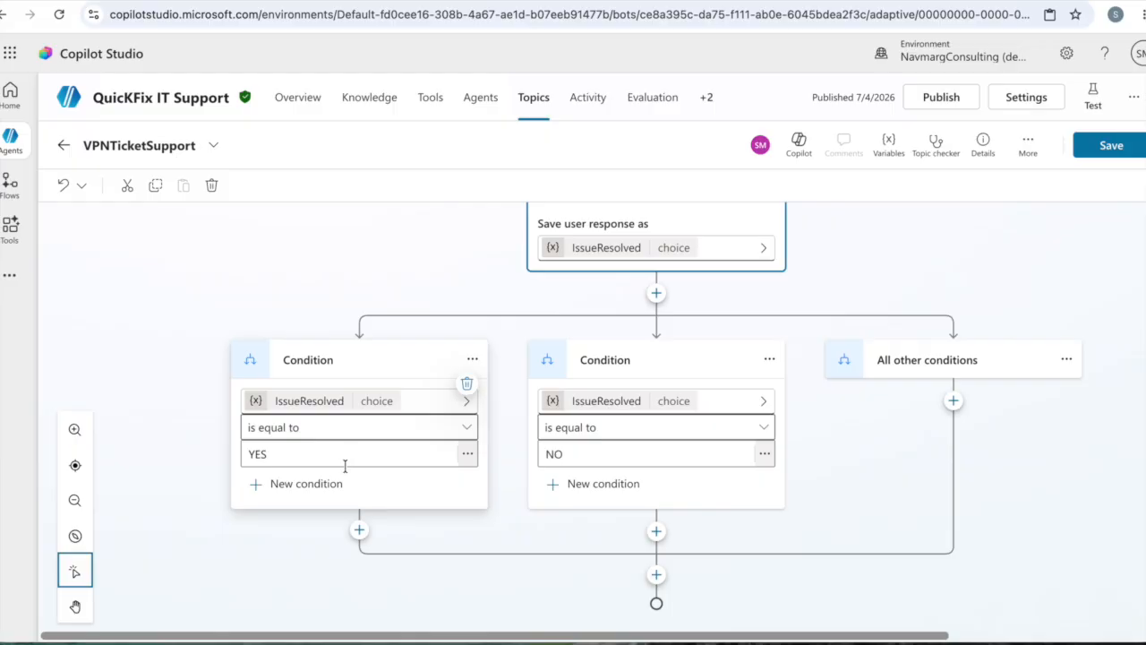
left_click(359, 529)
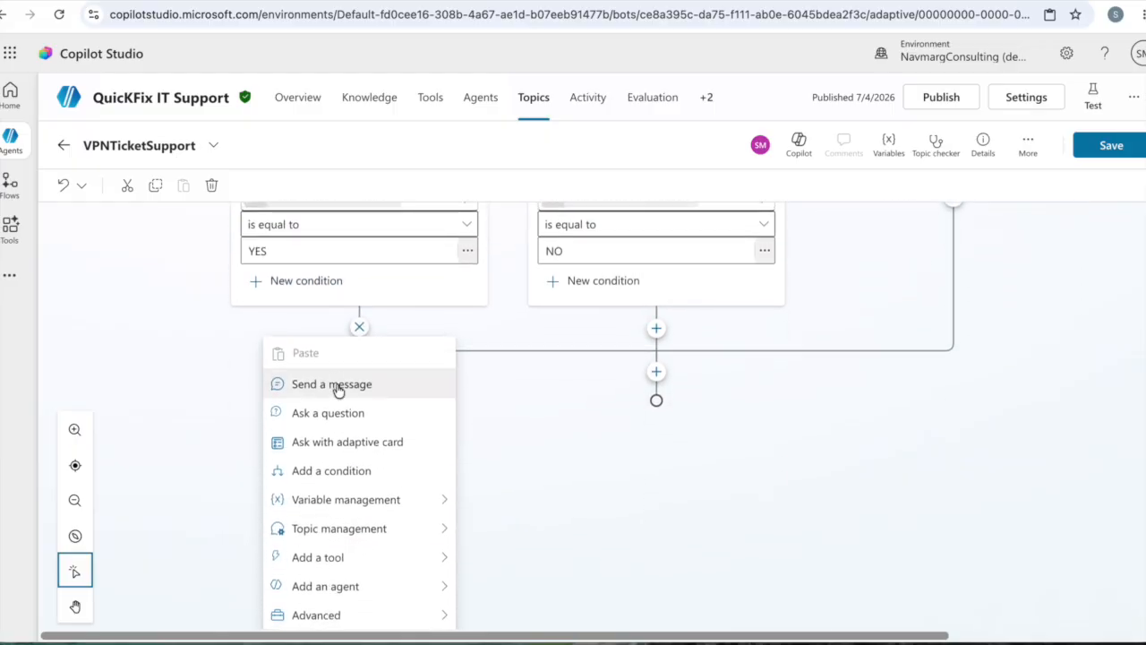
left_click(333, 385)
type("Glad to hear")
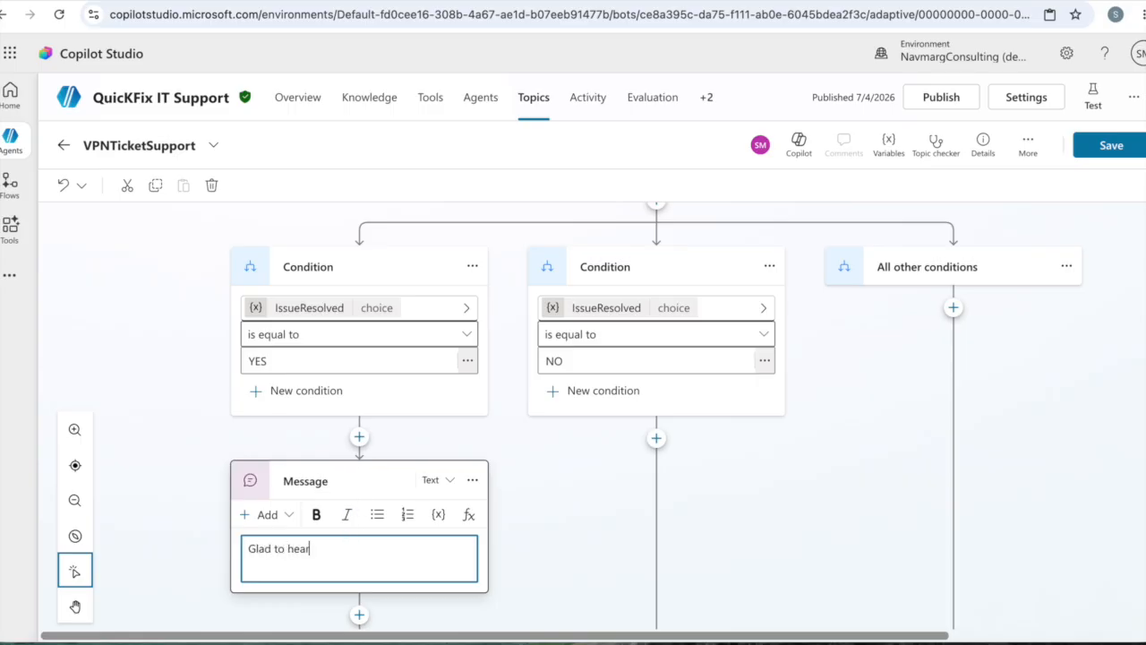
type(" this that your issue is now re")
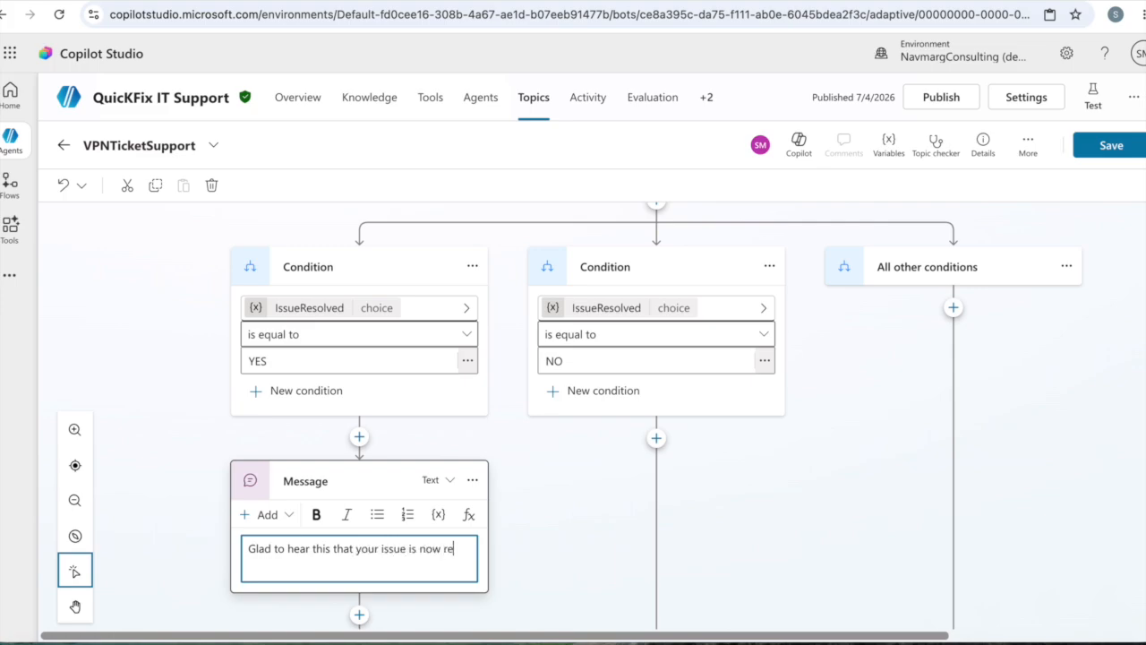
type("solved.")
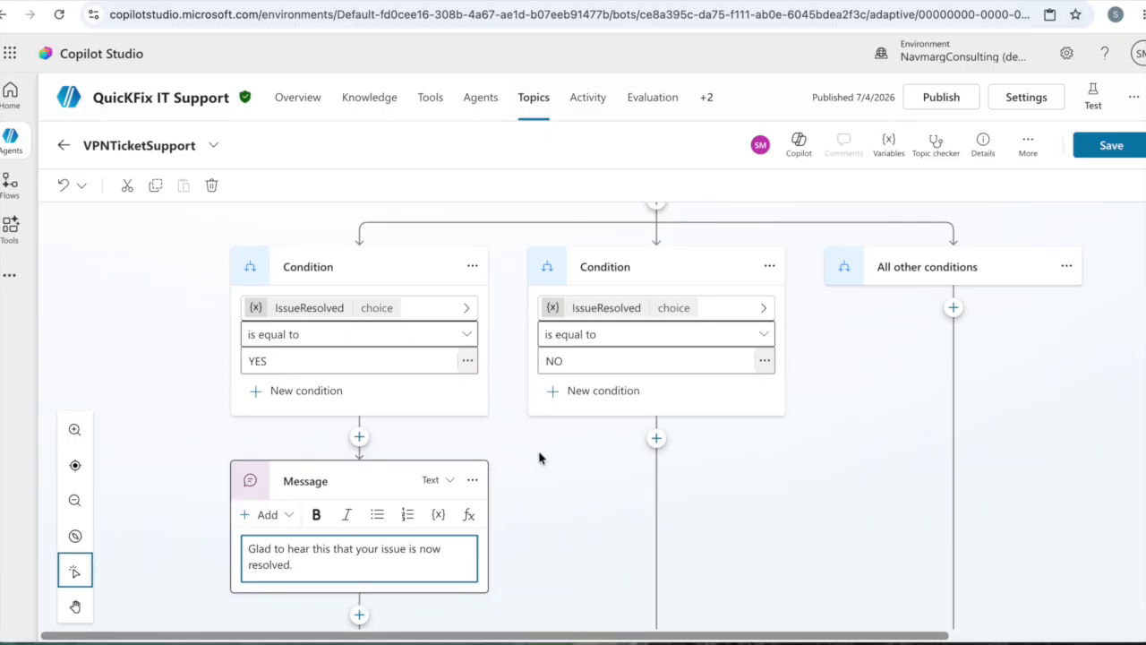
left_click(582, 505)
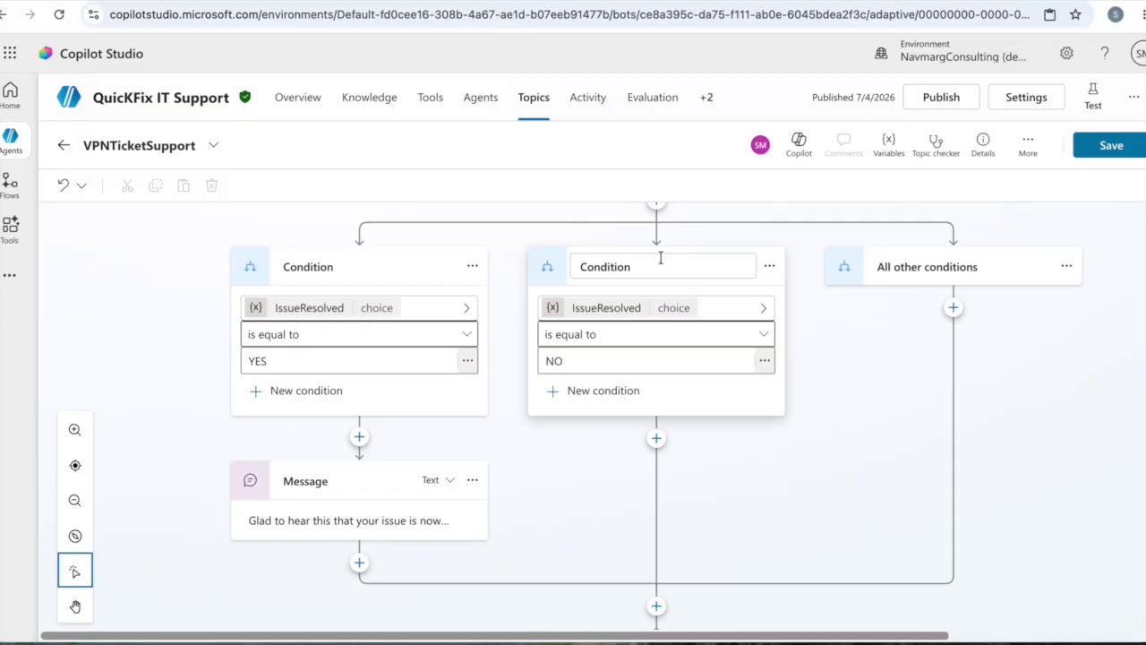
Delete the NO condition and add an All other conditions message: "No worries, I will create a Ticket to resolve your issue immediately."
left_click(770, 269)
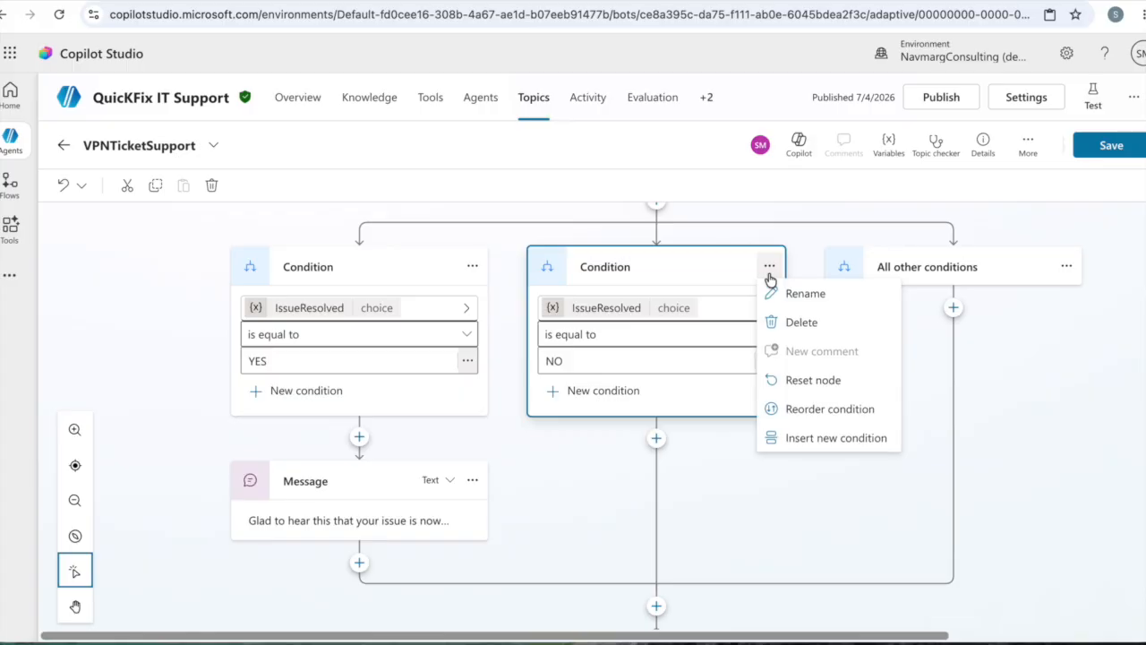
left_click(798, 324)
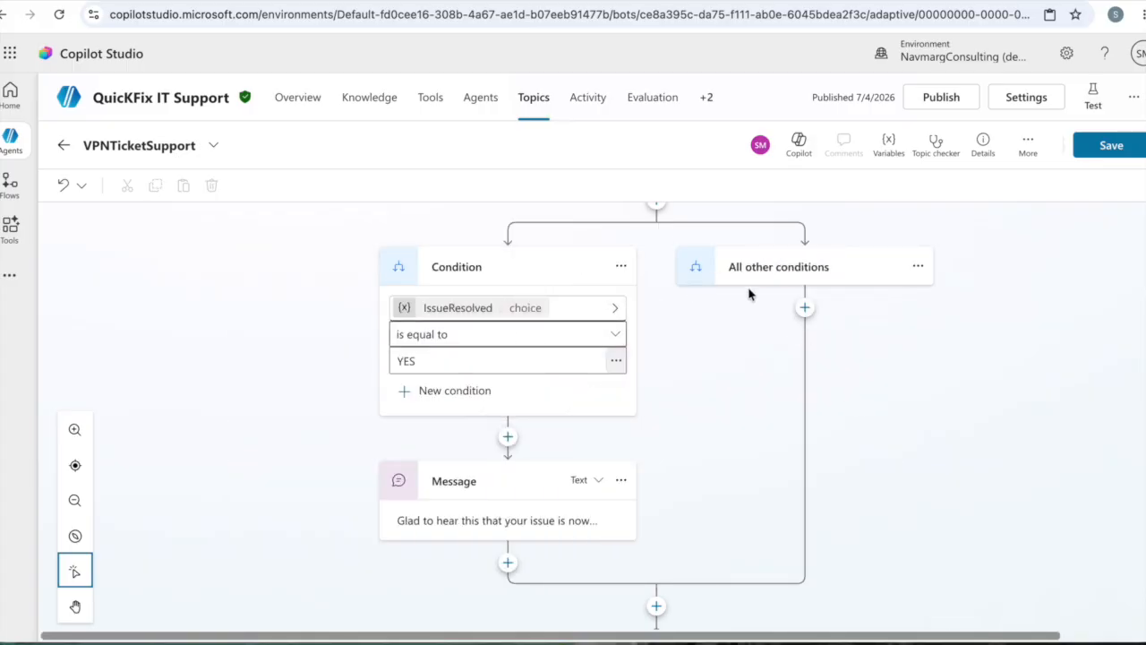
left_click(805, 307)
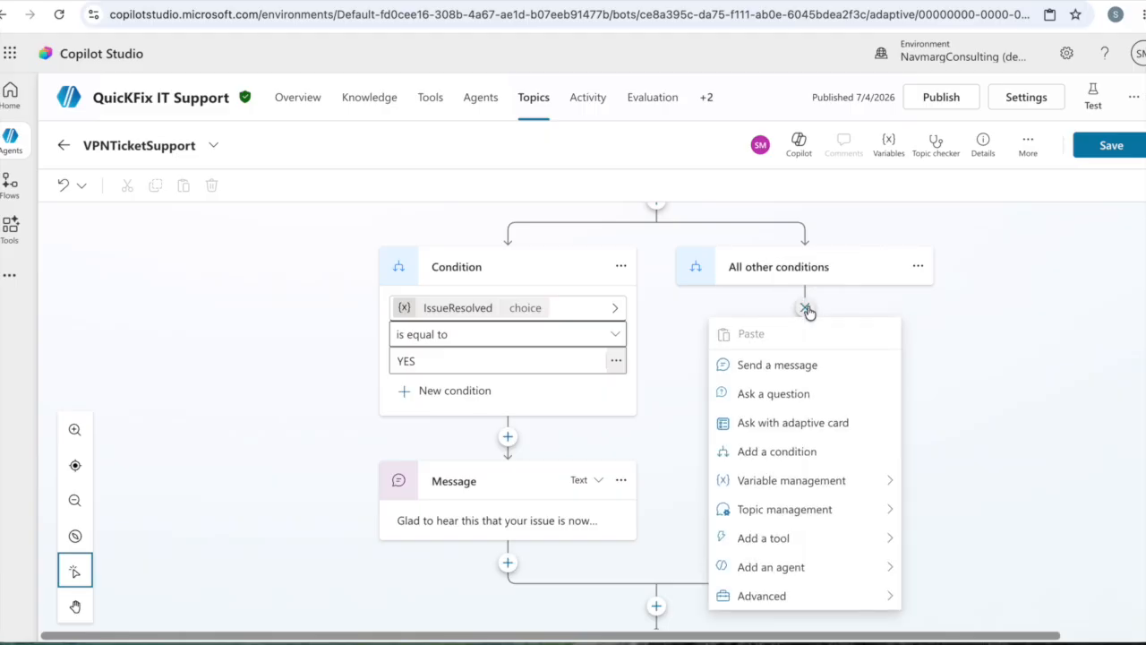
left_click(791, 367)
type("N")
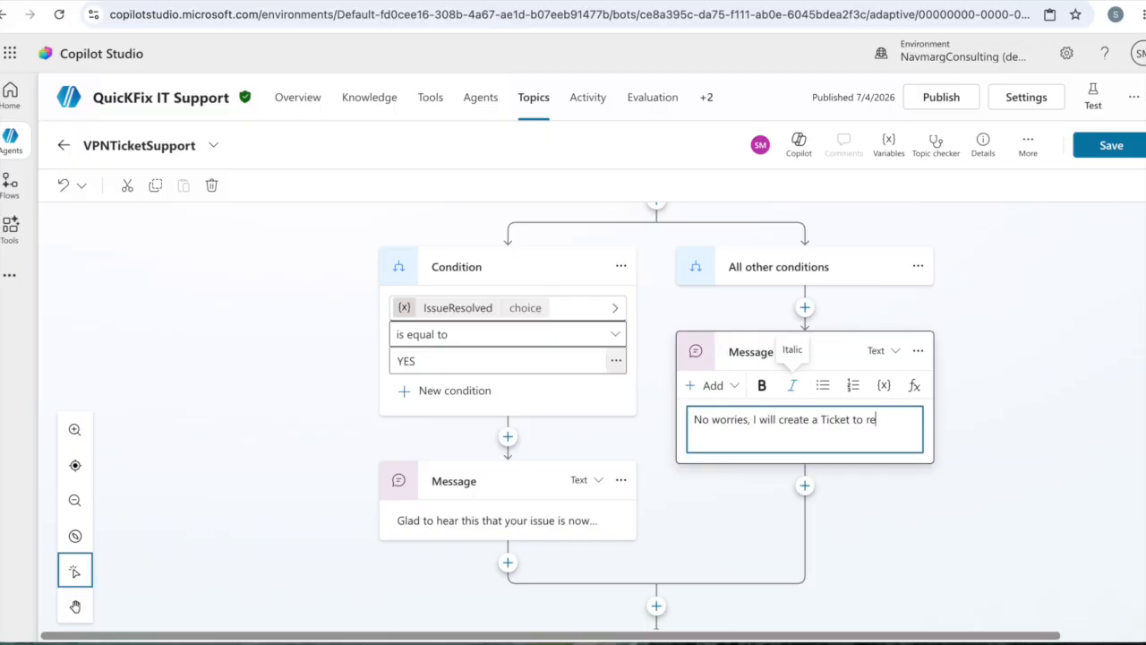
type("our issue immediately.")
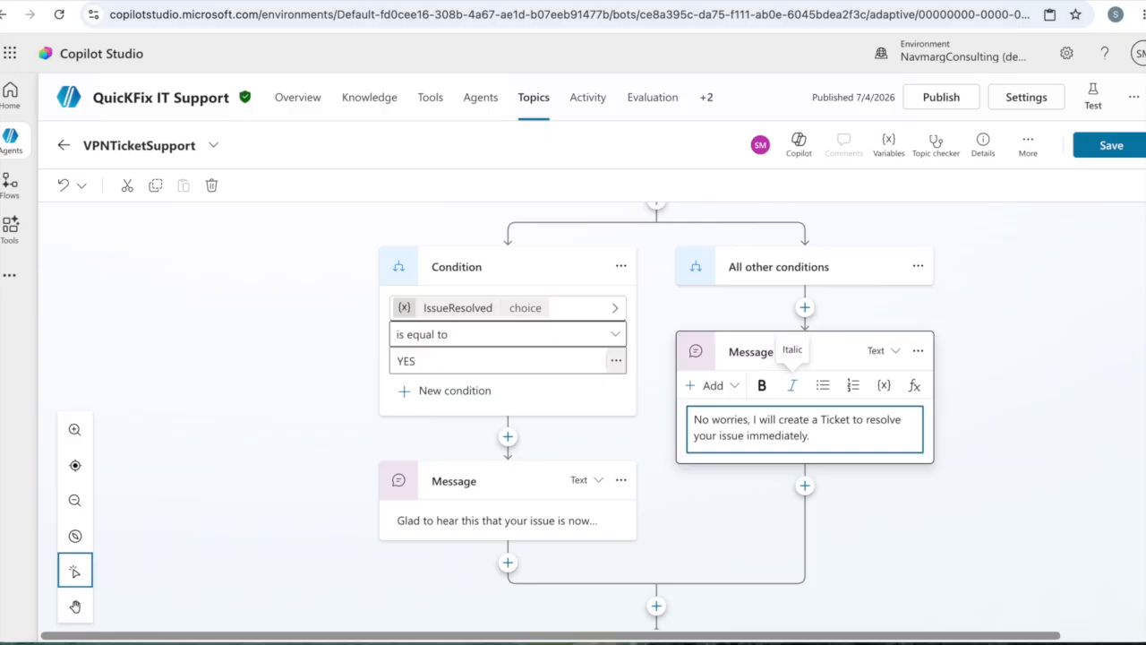
left_click(1012, 418)
Save the topic and add a new agent flow after the ticket creation message under All other conditions
scroll(1000, 451, "right", 3)
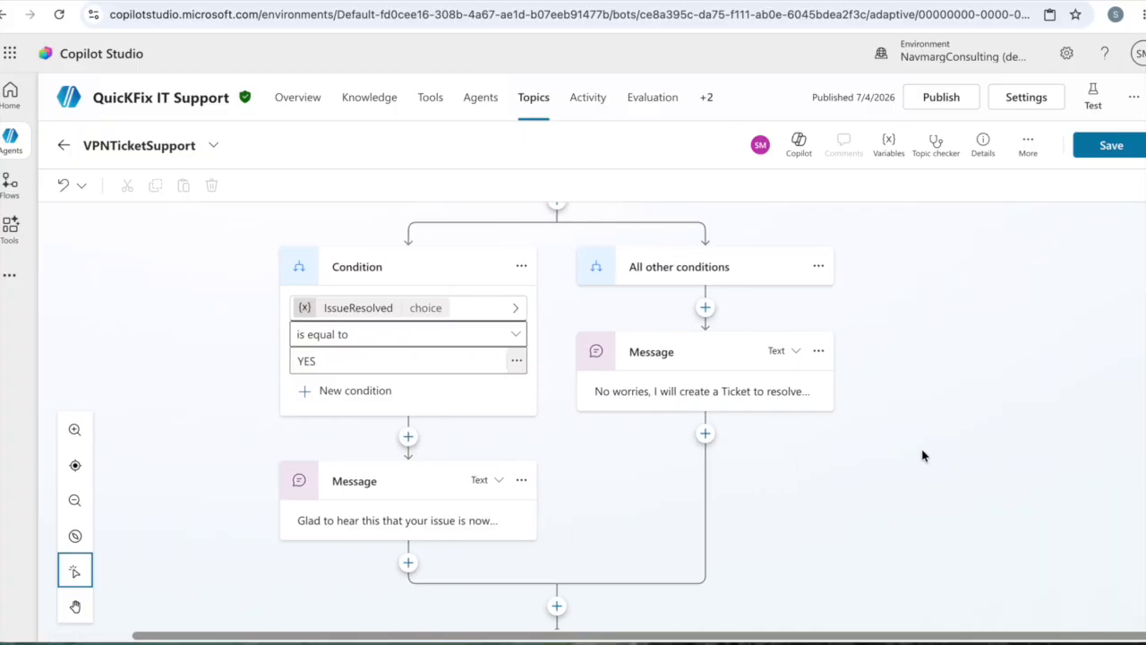
left_click(1121, 149)
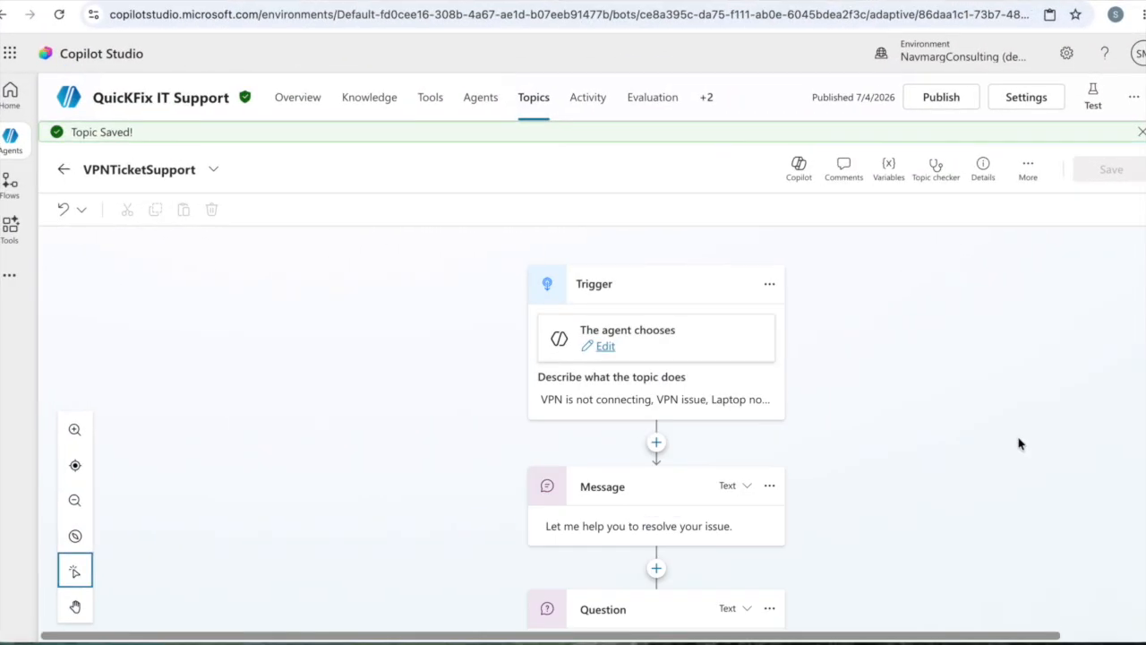
scroll(1018, 443, "down", 10)
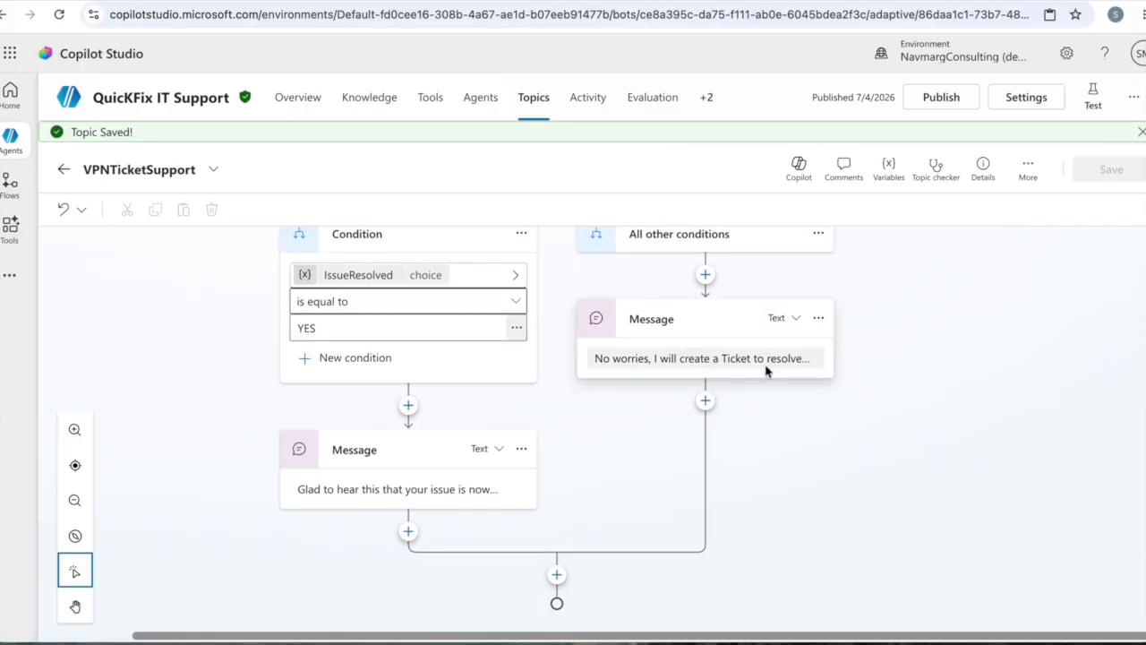
left_click(706, 402)
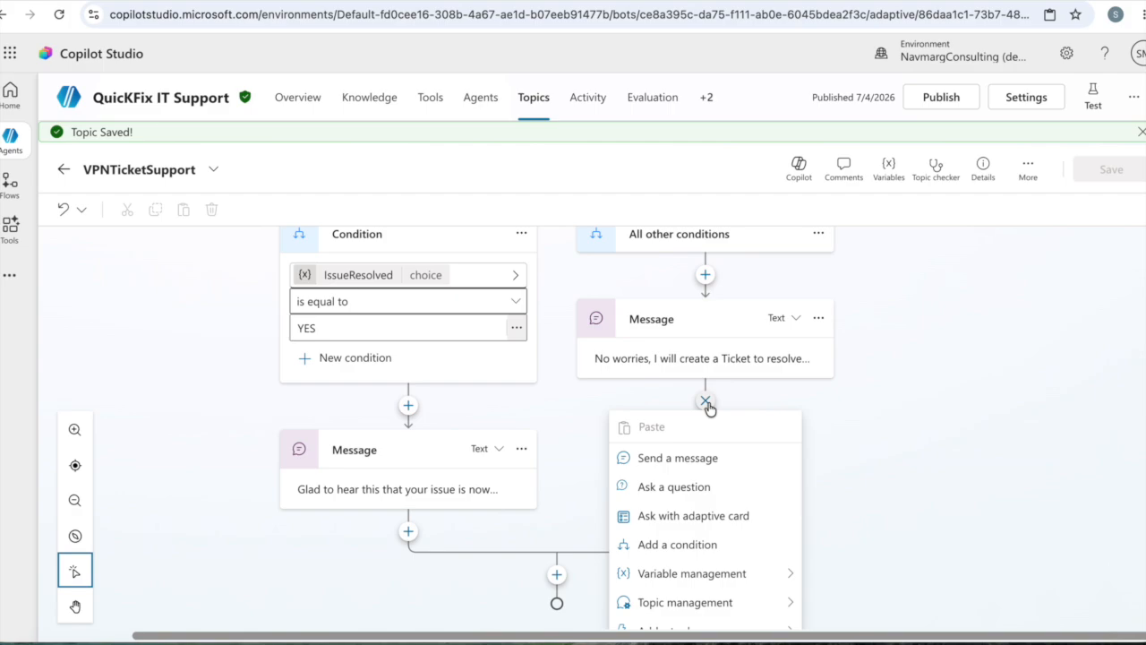
left_click(720, 559)
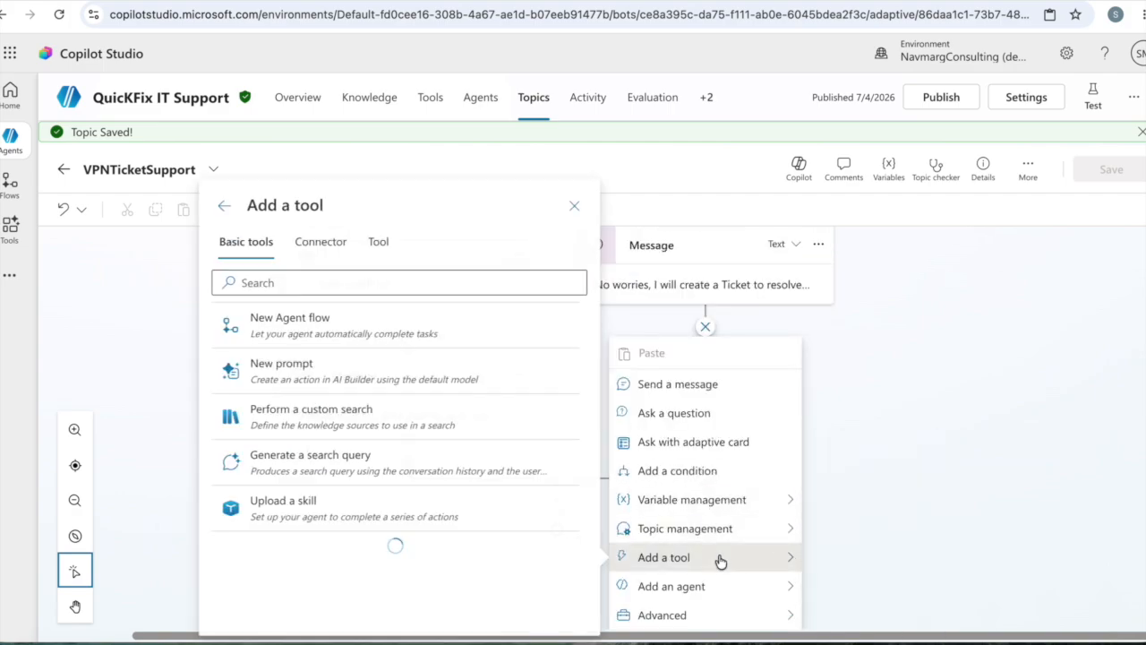
left_click(395, 333)
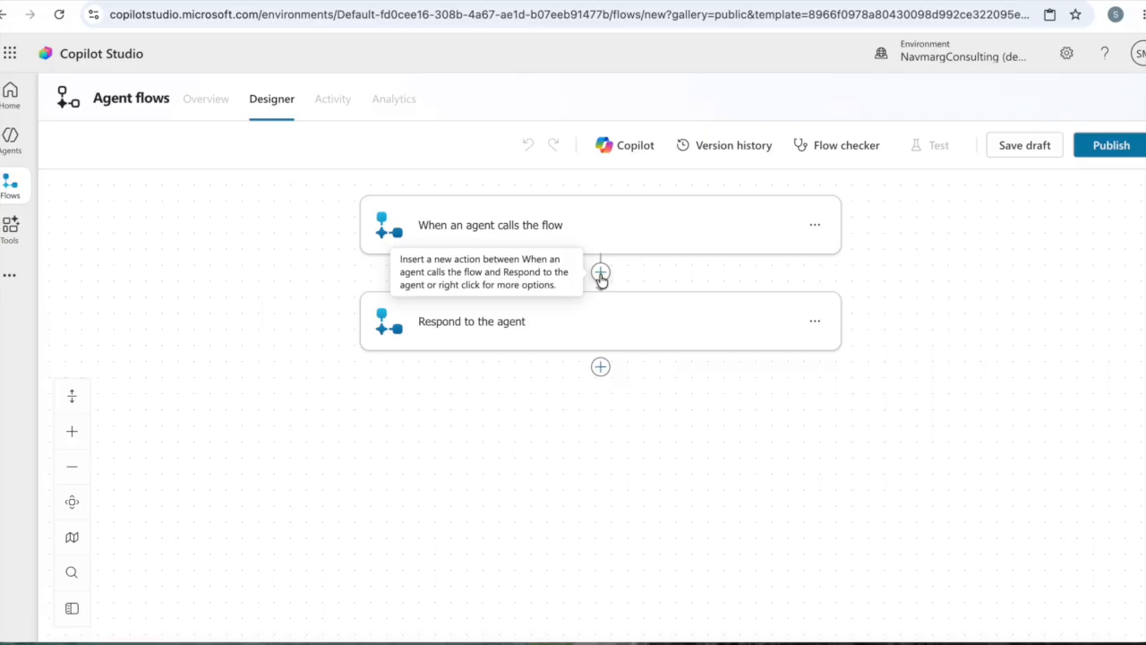
Add the text inputs EmpName, IssueDetails and LaptopID to the "When an agent calls the flow" trigger and save the flow as a draft
left_click(550, 224)
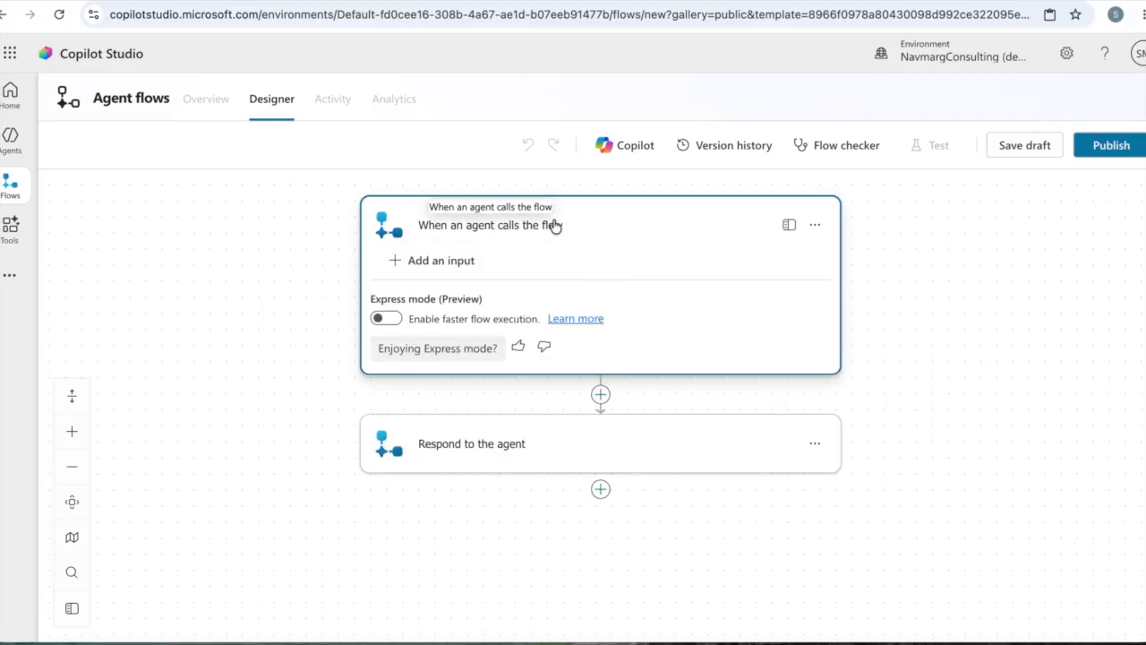
left_click(475, 262)
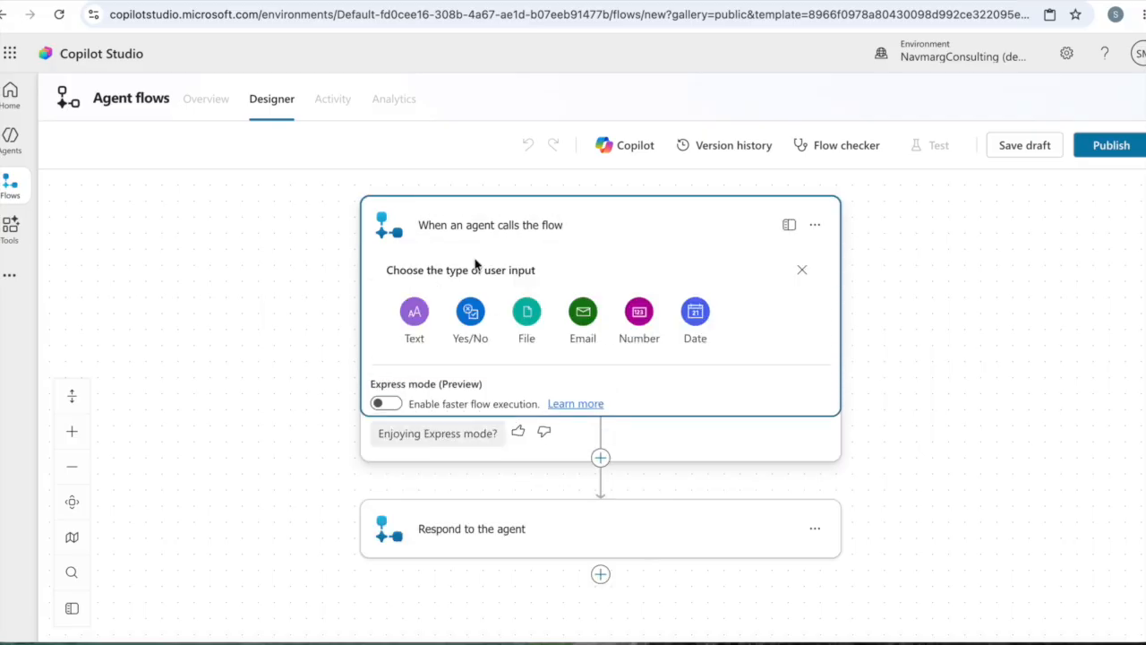
left_click(414, 311)
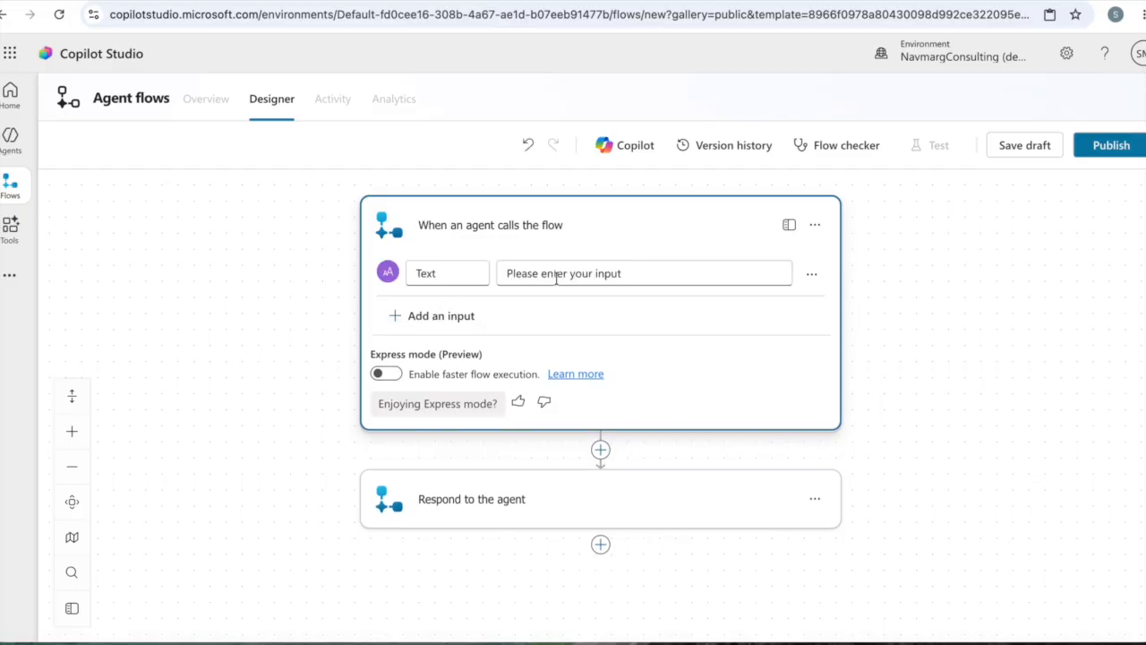
left_click(459, 278)
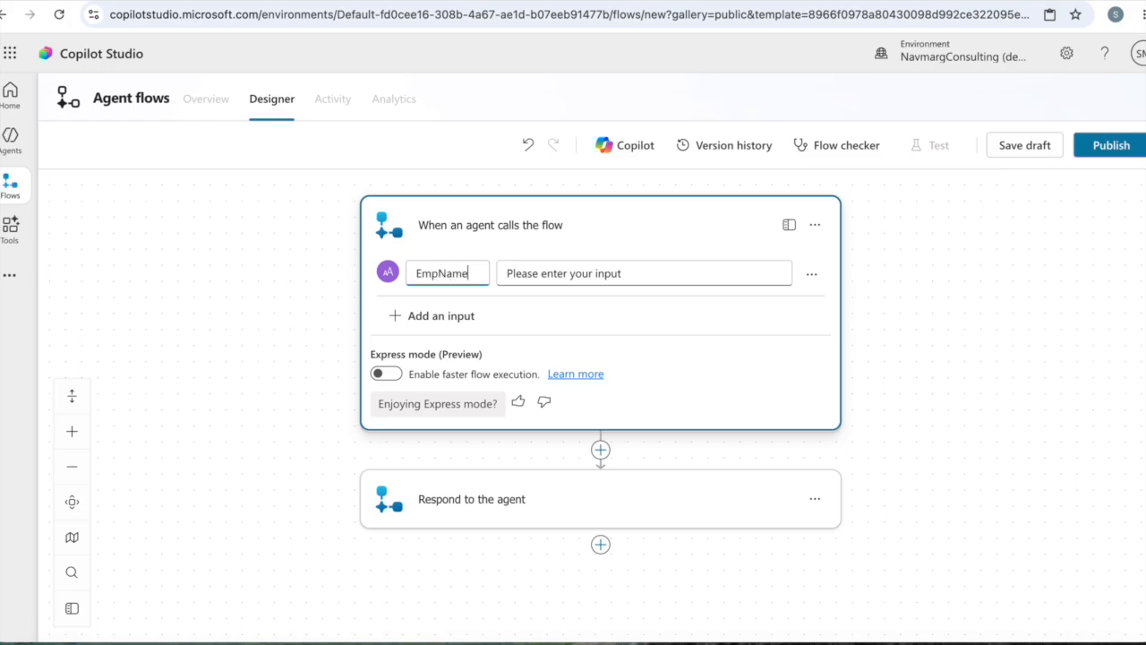
type("EmpName")
left_click(442, 318)
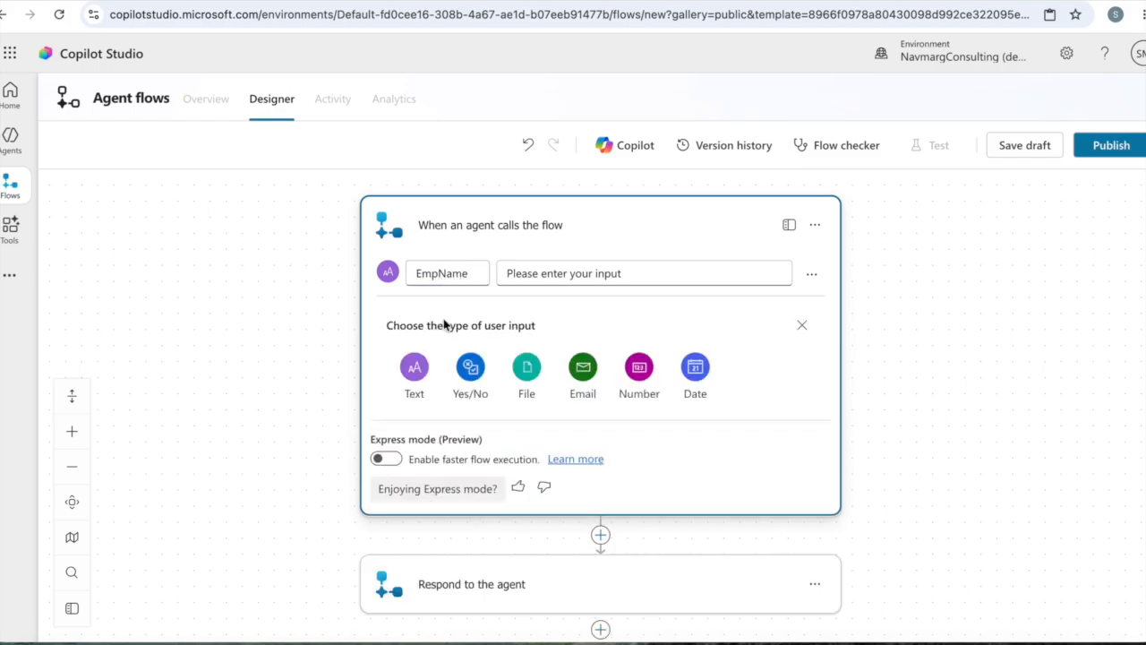
left_click(417, 367)
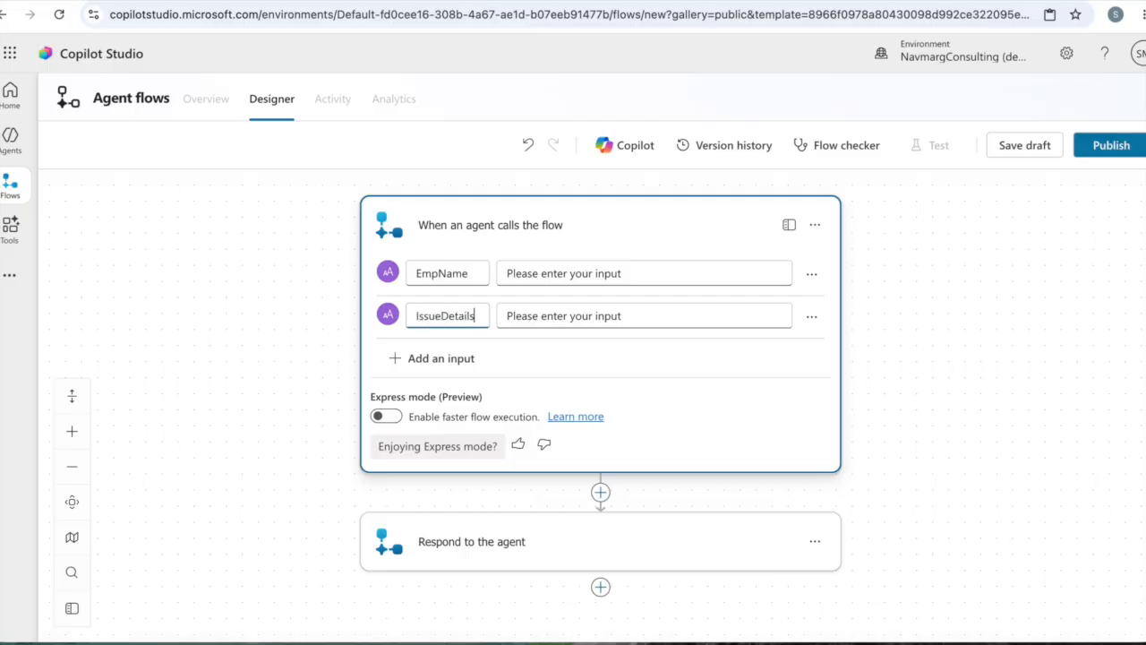
left_click(430, 360)
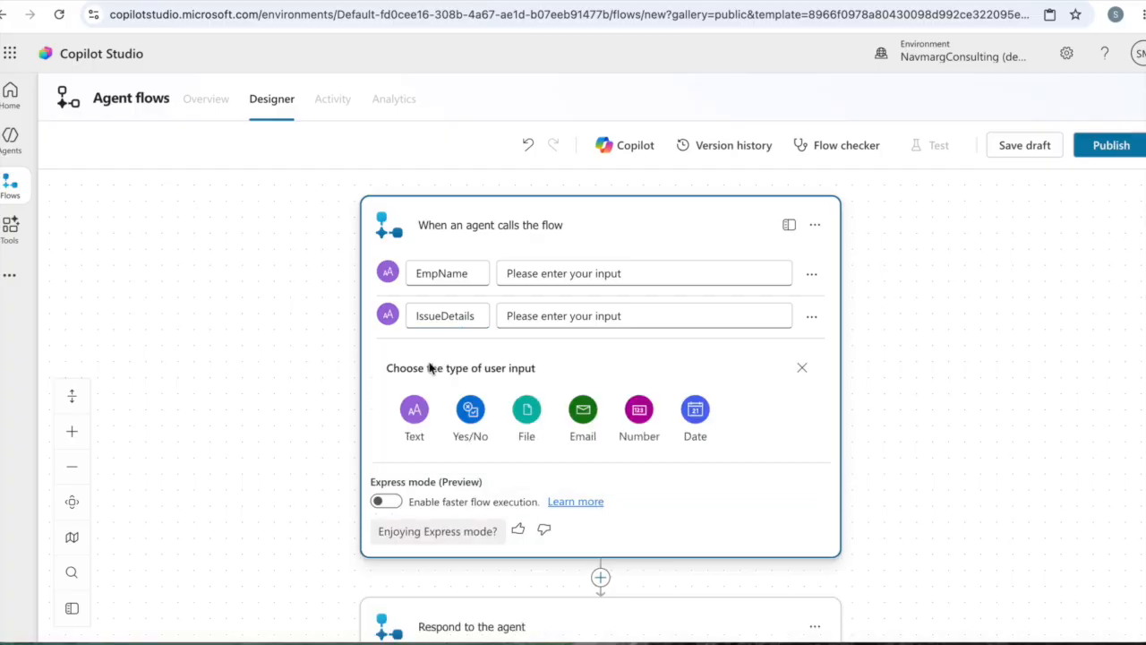
left_click(415, 410)
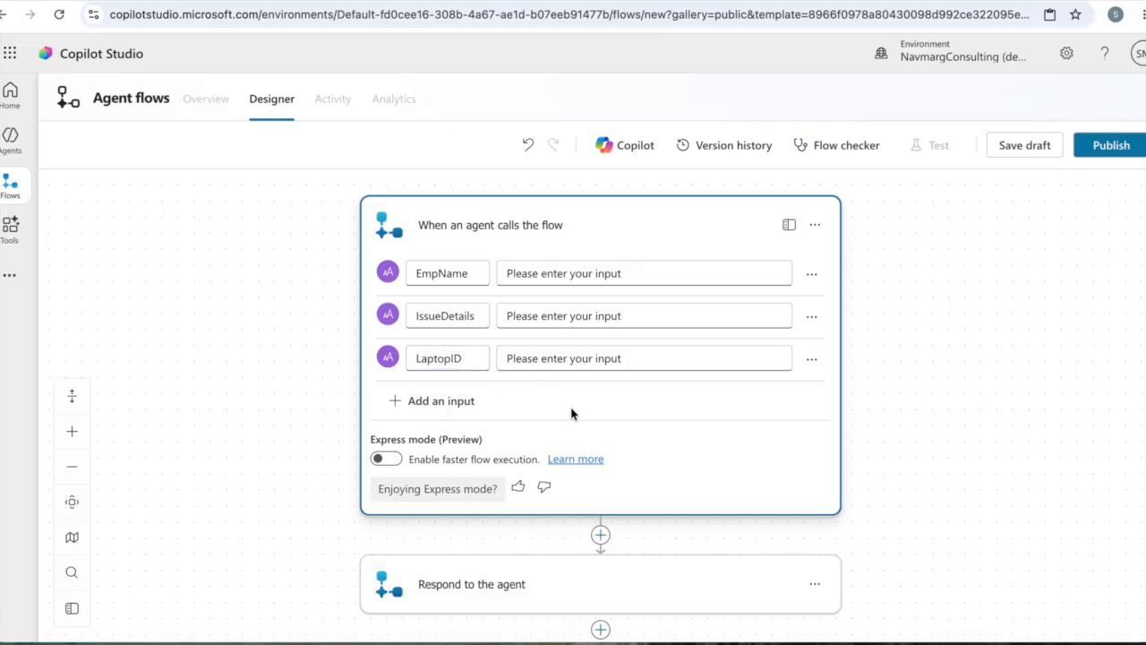
left_click(1026, 147)
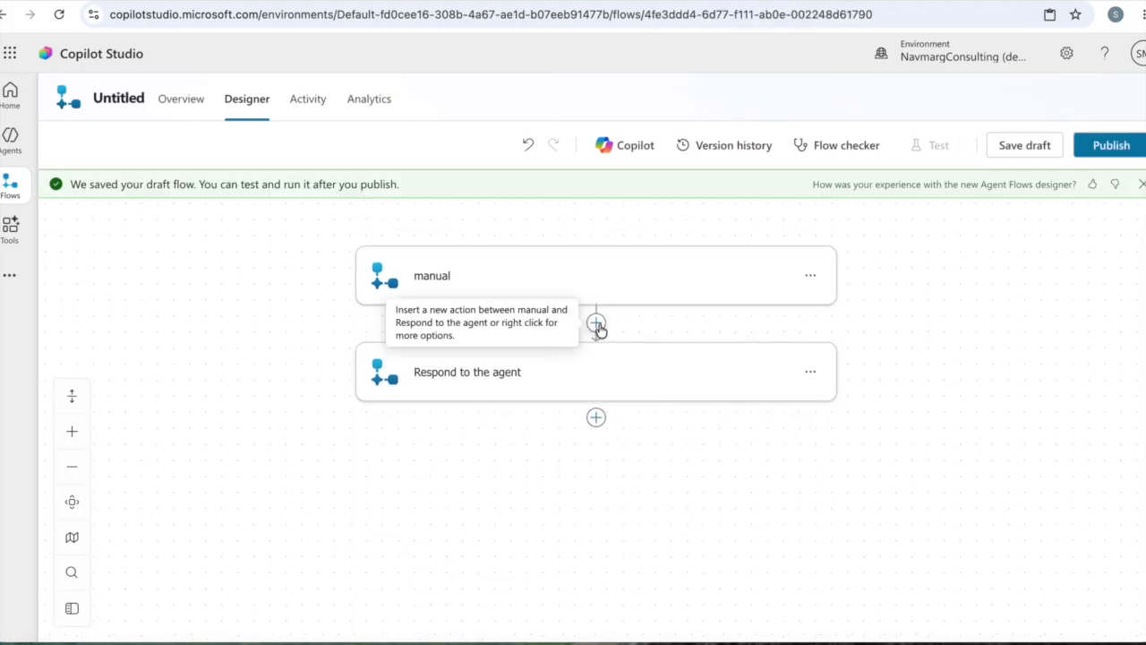
Start inserting a new action between the flow's trigger and the Respond to the agent action
left_click(599, 328)
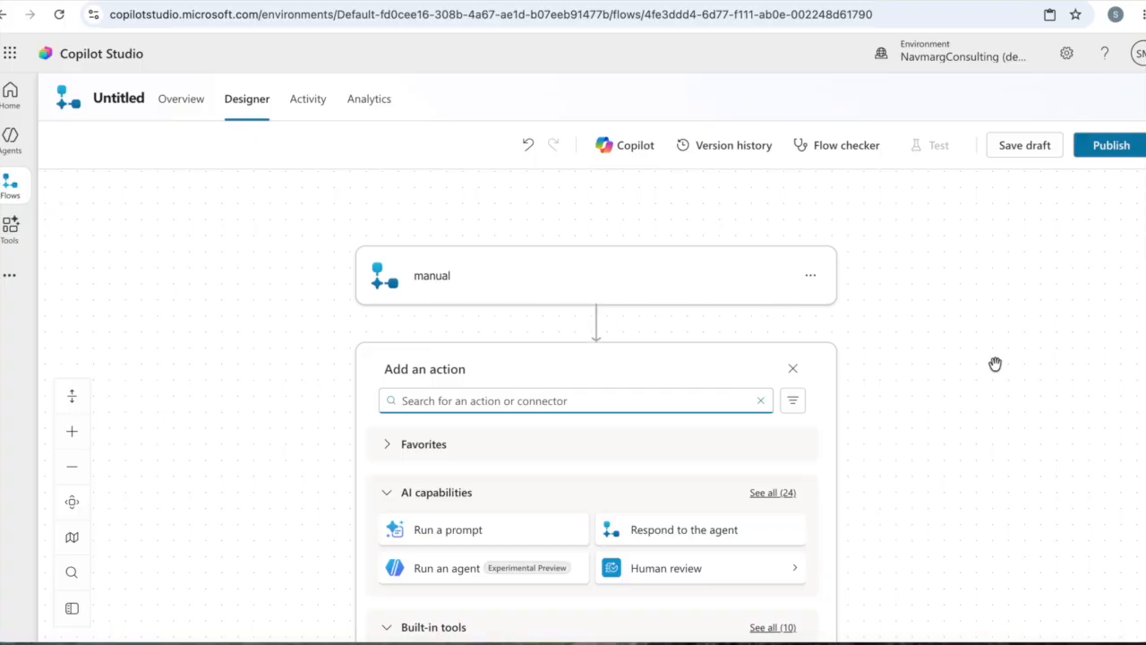
scroll(940, 347, "down", 3)
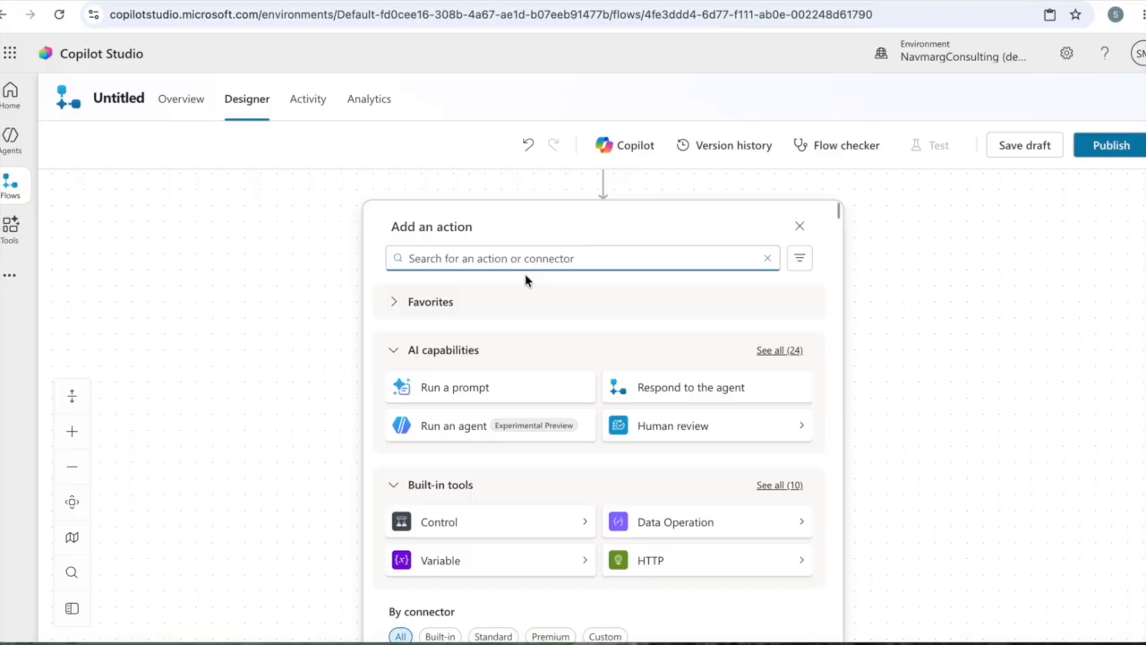
Search the available actions for "create an item in sharepoint" and clear the search
type("create an item in shar")
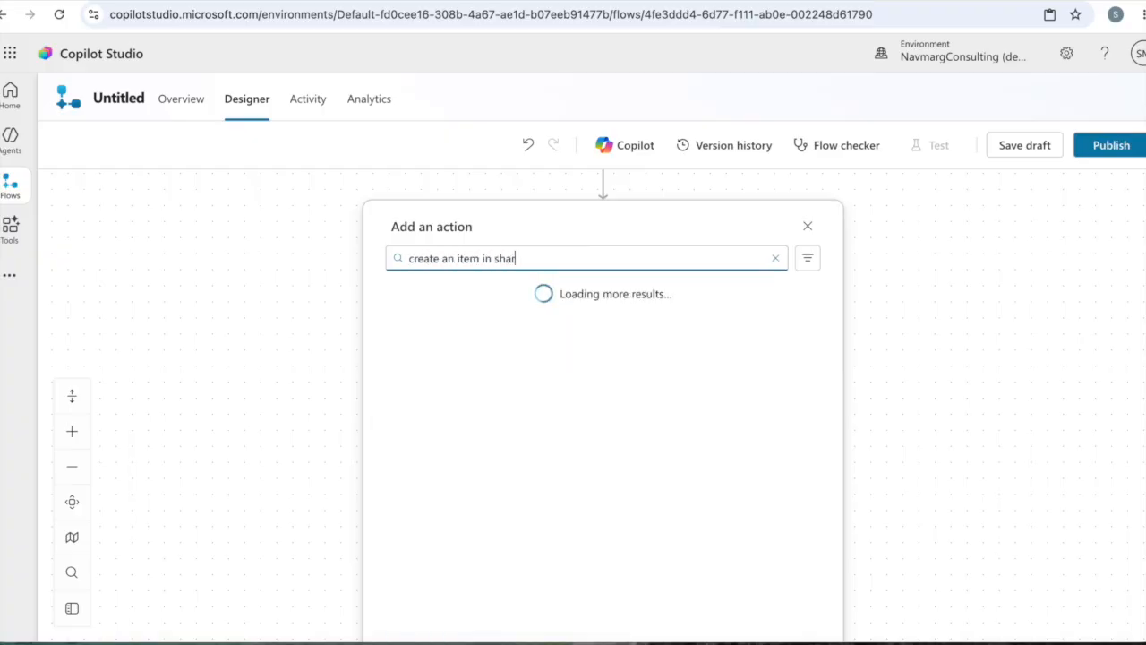
type("epoint")
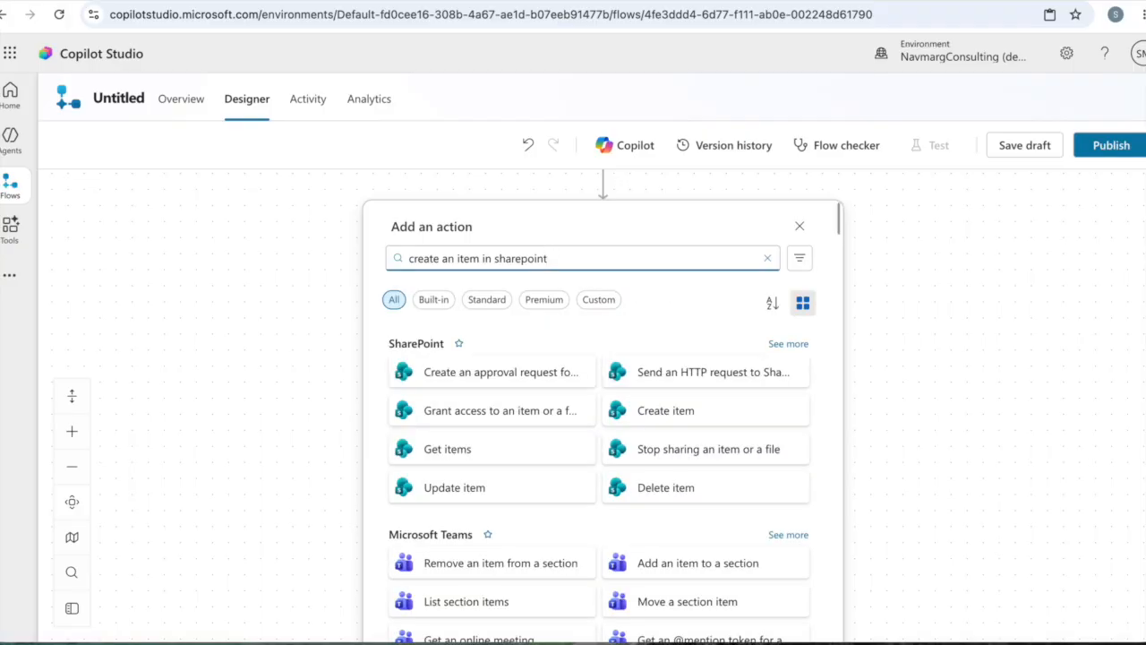
key("BackSpace")
key("BackSpace")
key("BackSpace")
key("BackSpace")
key("BackSpace")
key("BackSpace")
key("BackSpace")
key("BackSpace")
key("BackSpace")
key("BackSpace")
key("BackSpace")
key("BackSpace")
key("BackSpace")
key("BackSpace")
key("BackSpace")
key("BackSpace")
key("BackSpace")
key("BackSpace")
key("BackSpace")
key("BackSpace")
key("BackSpace")
key("BackSpace")
key("BackSpace")
key("BackSpace")
key("BackSpace")
key("BackSpace")
key("BackSpace")
key("BackSpace")
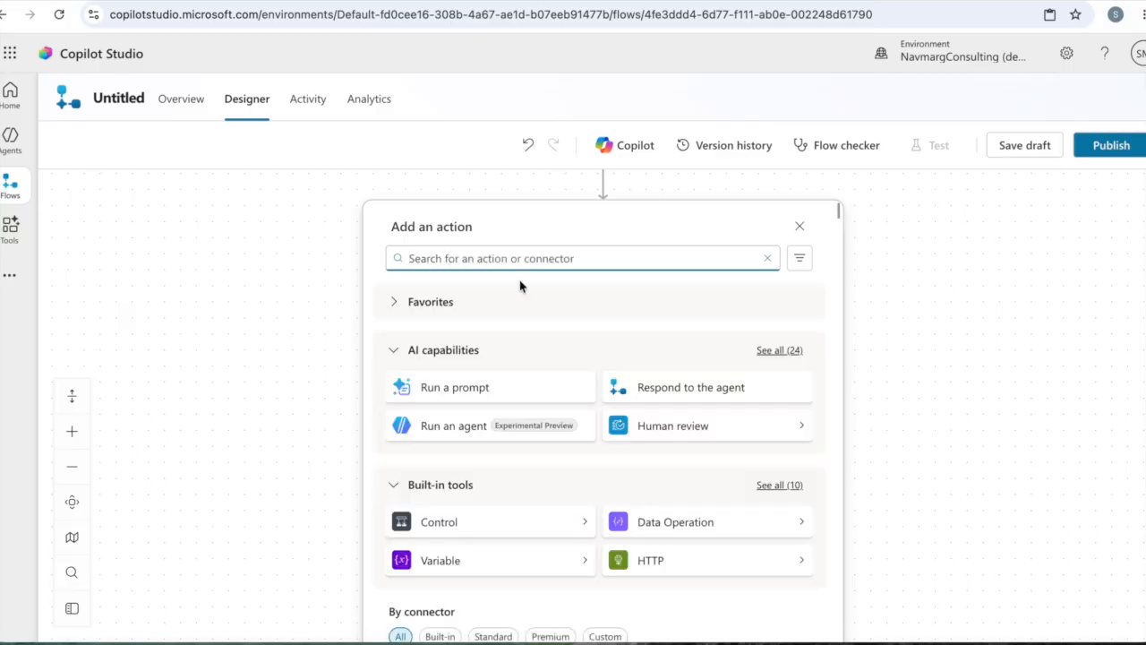
Browse the AI capabilities, built-in tools and connectors available for a new flow action
scroll(551, 403, "down", 1)
scroll(551, 403, "down", 5)
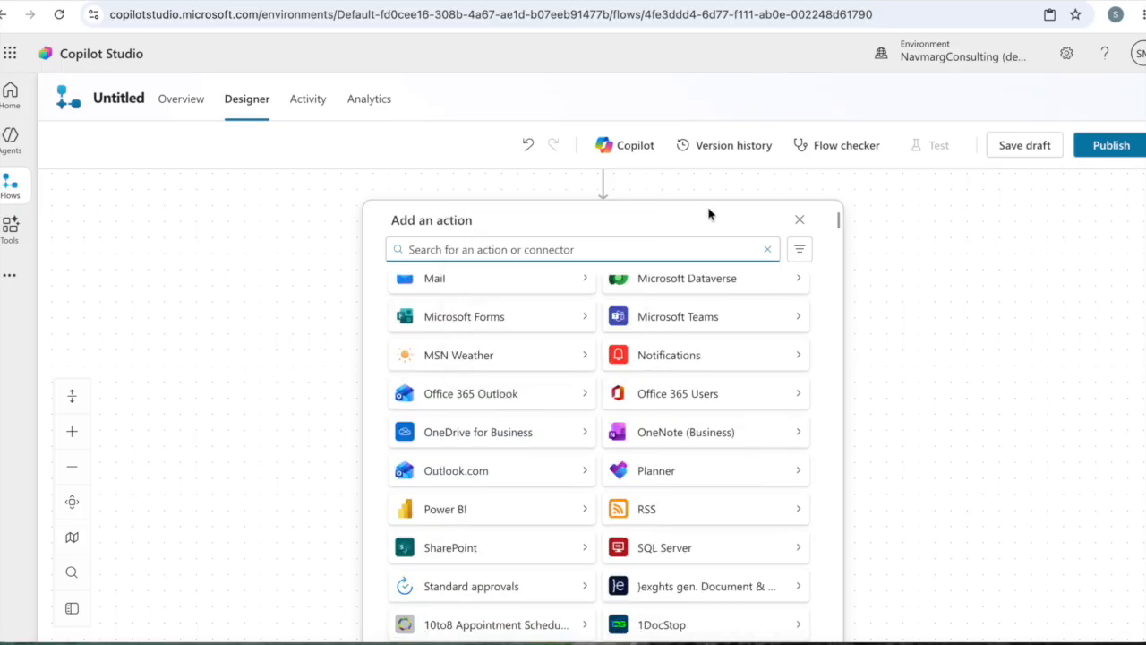
scroll(671, 426, "up", 6)
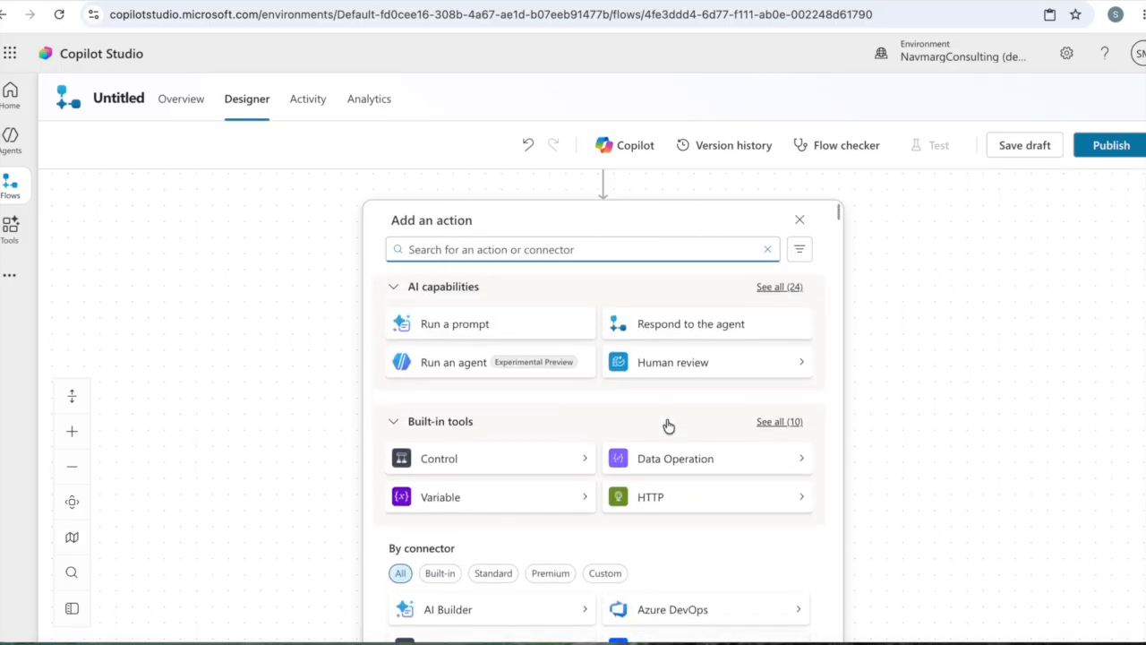
scroll(671, 481, "up", 1)
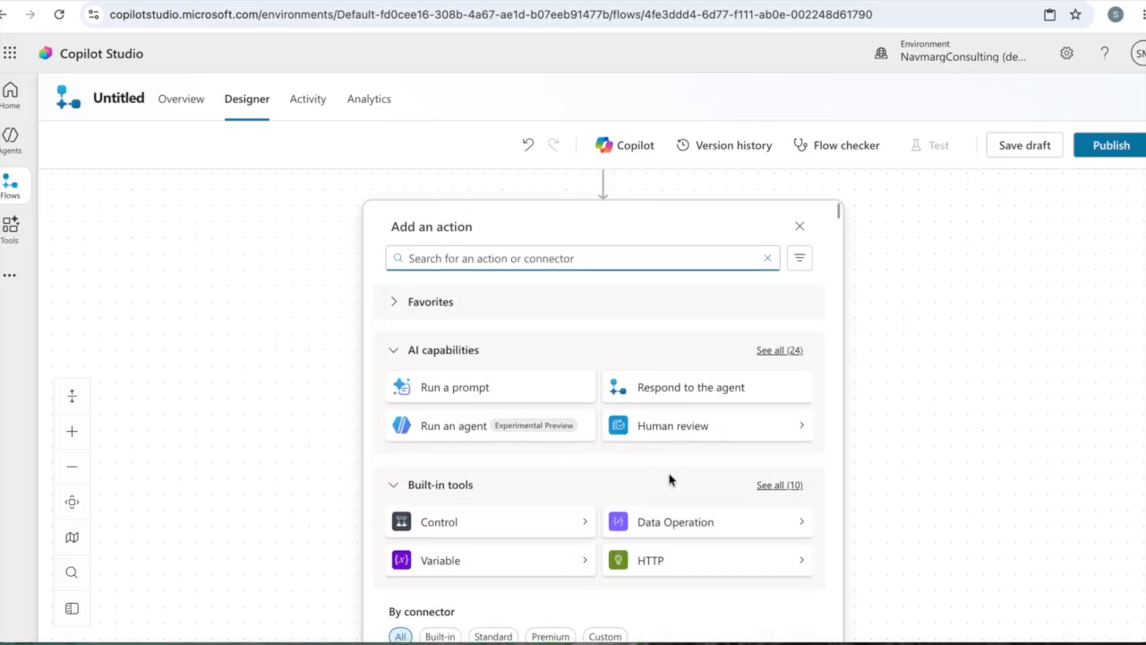
scroll(618, 427, "down", 7)
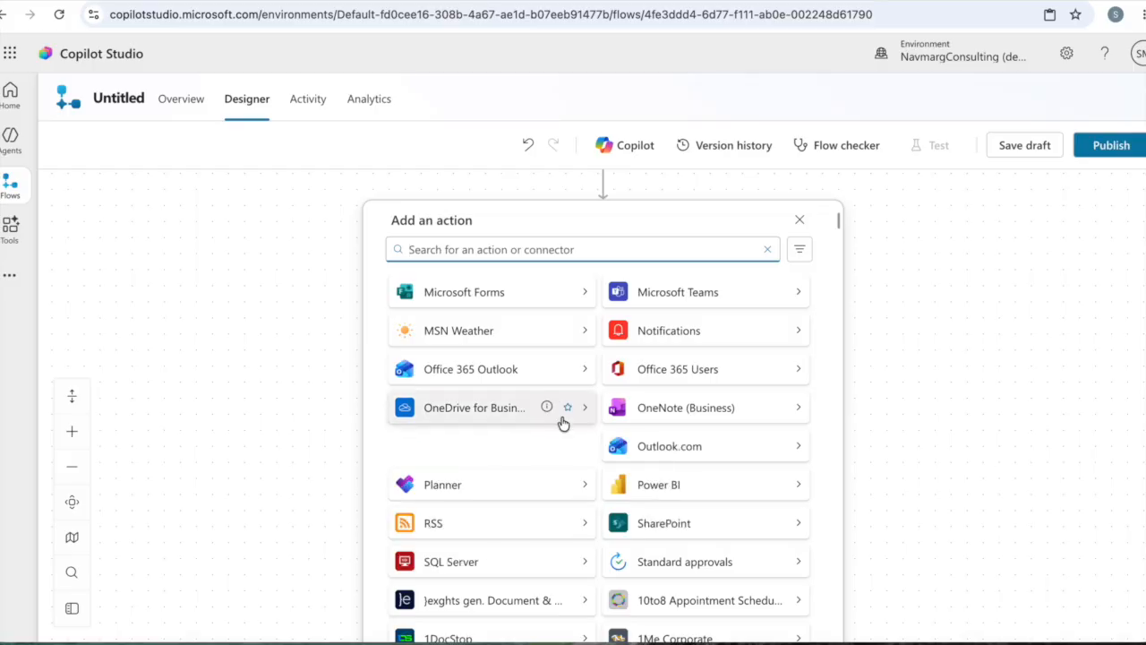
scroll(563, 420, "down", 5)
scroll(564, 424, "up", 10)
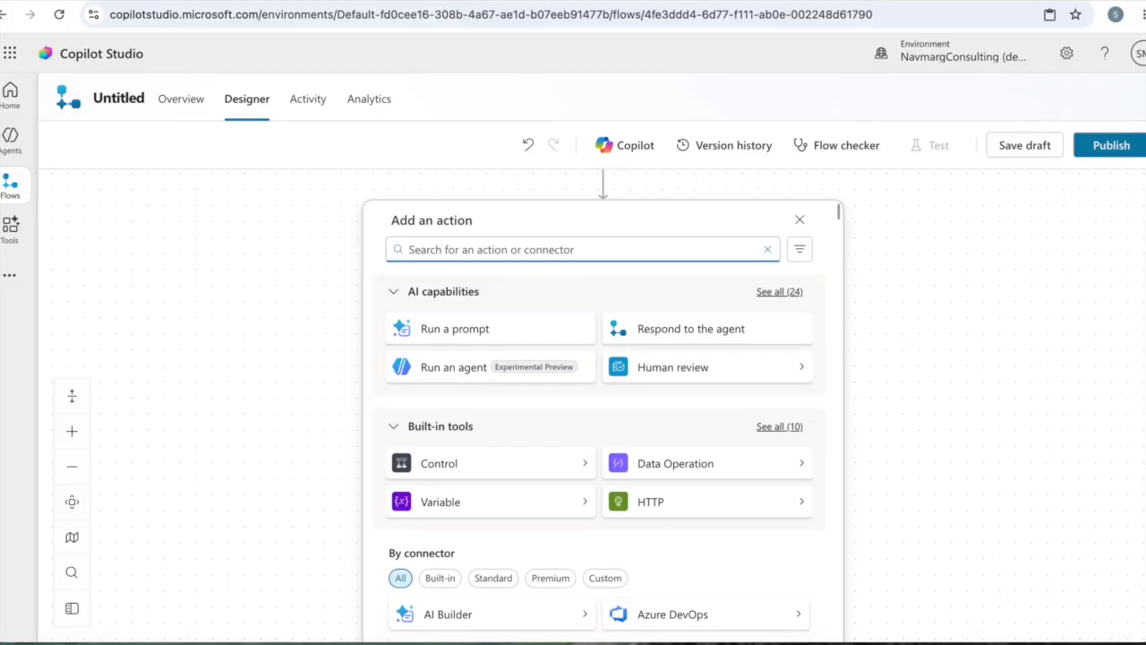
Search the available actions for "Create an item in JIRA" and look through the results for the Jira connector's actions
type("Create ")
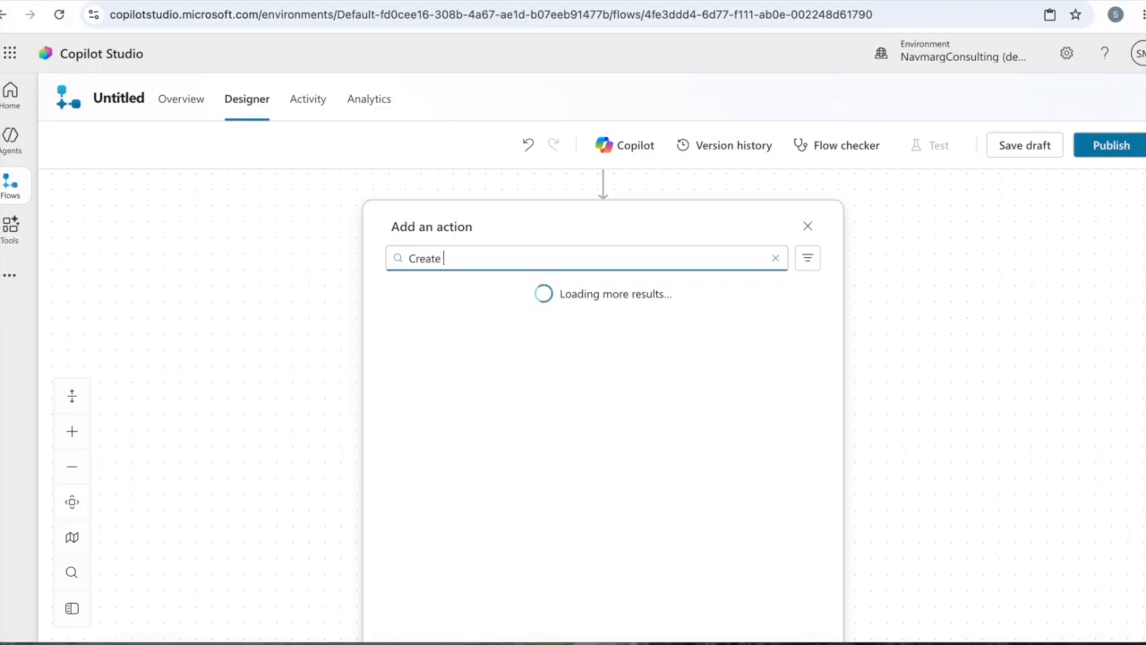
type("an item in JIRA")
scroll(520, 376, "down", 5)
scroll(520, 376, "down", 4)
scroll(520, 376, "down", 3)
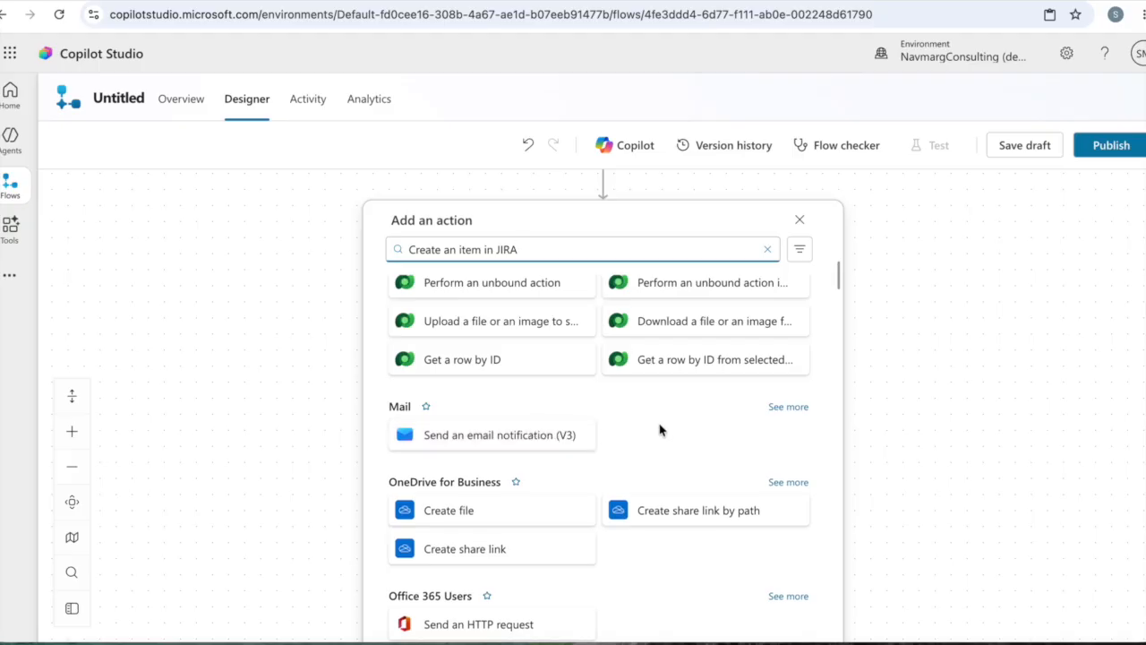
scroll(660, 431, "down", 1)
scroll(660, 431, "down", 2)
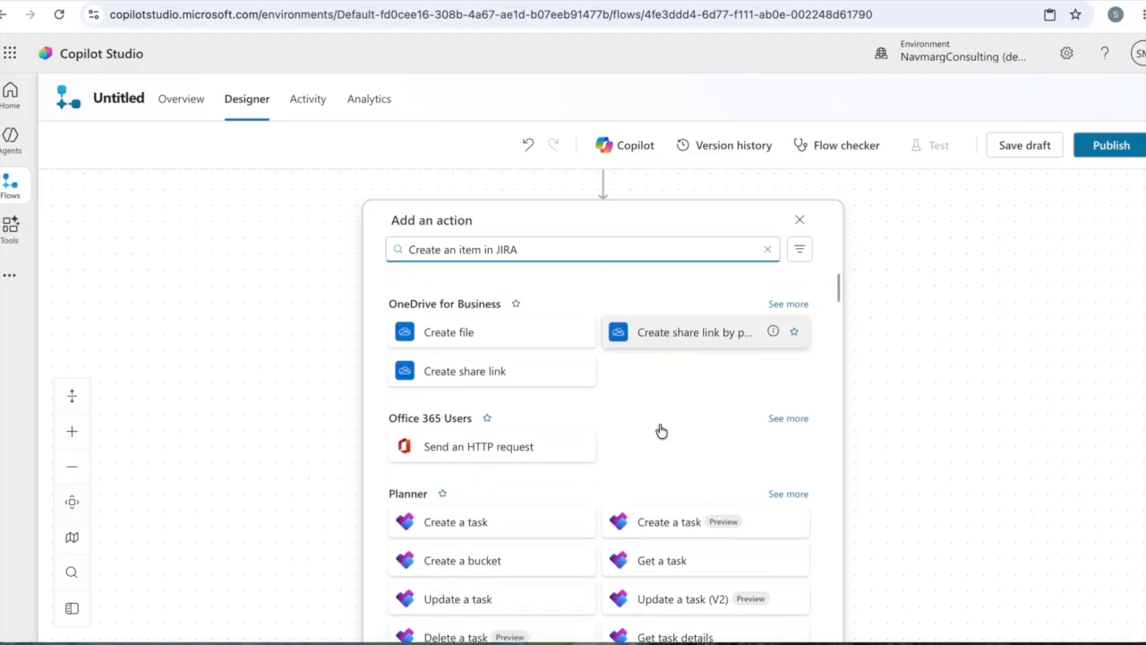
scroll(660, 431, "down", 2)
scroll(660, 468, "up", 1)
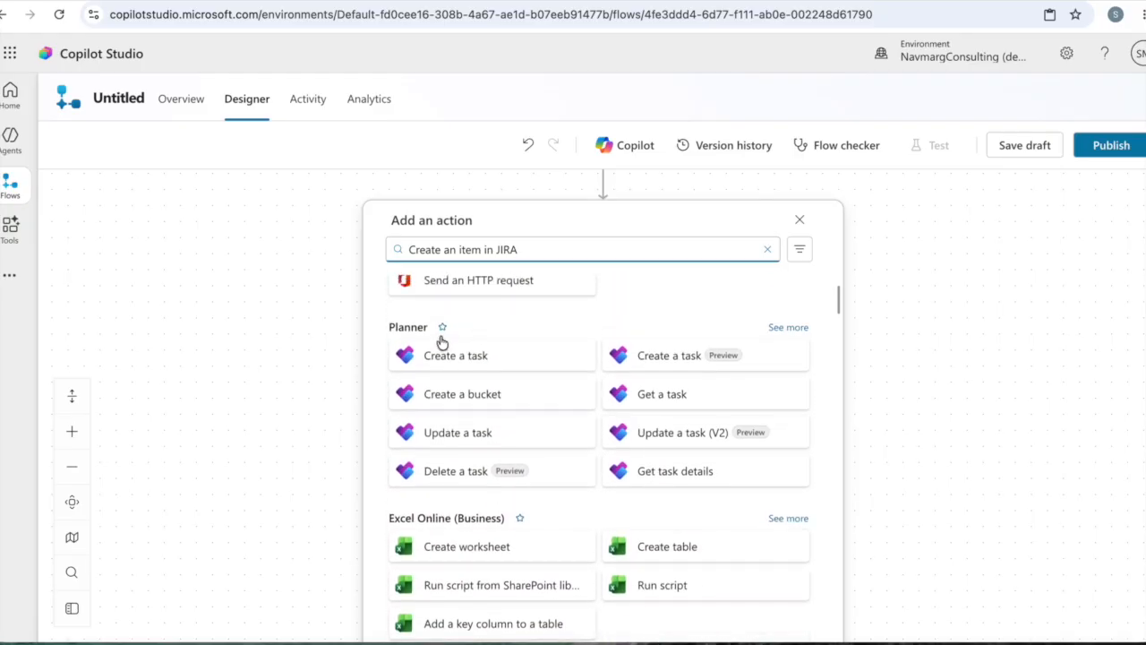
scroll(530, 404, "down", 3)
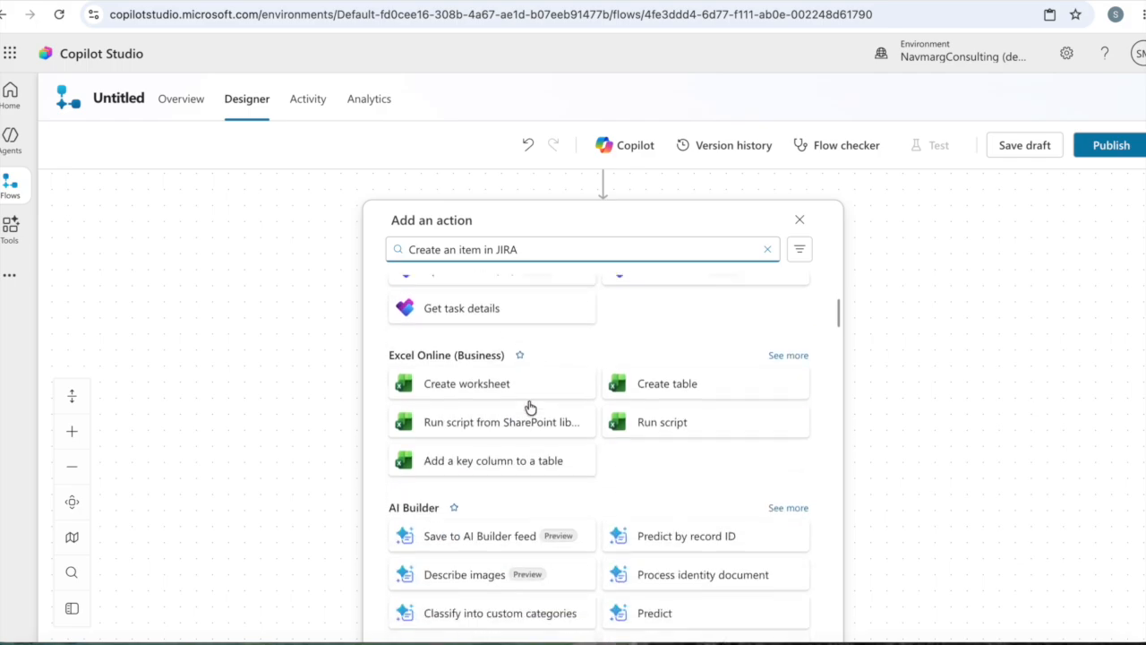
scroll(529, 407, "down", 2)
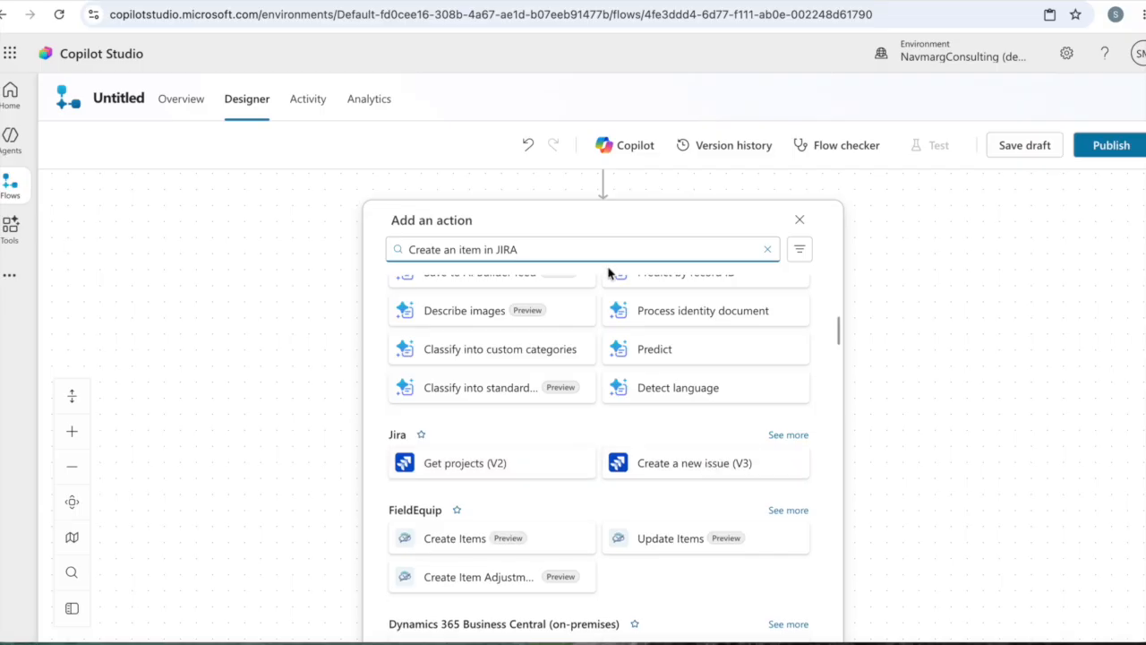
Change the action search to "Create an item in Azure Devops" and look through the results for the Azure DevOps connector
key("BackSpace")
key("BackSpace")
key("BackSpace")
key("BackSpace")
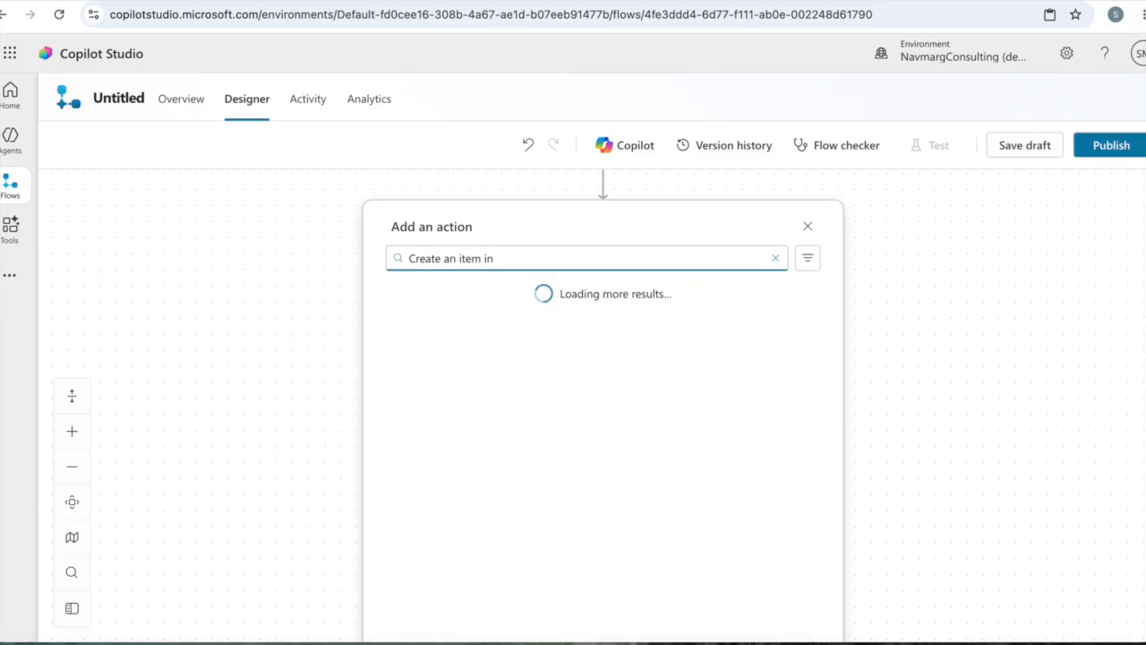
type("Azure Devops")
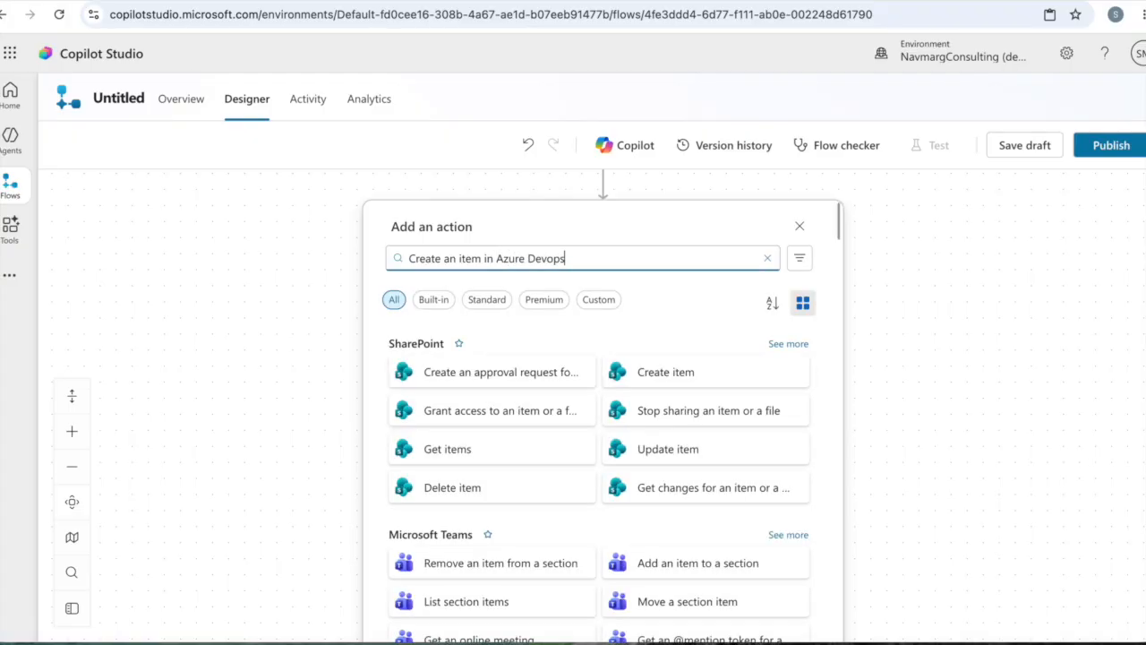
scroll(625, 339, "down", 8)
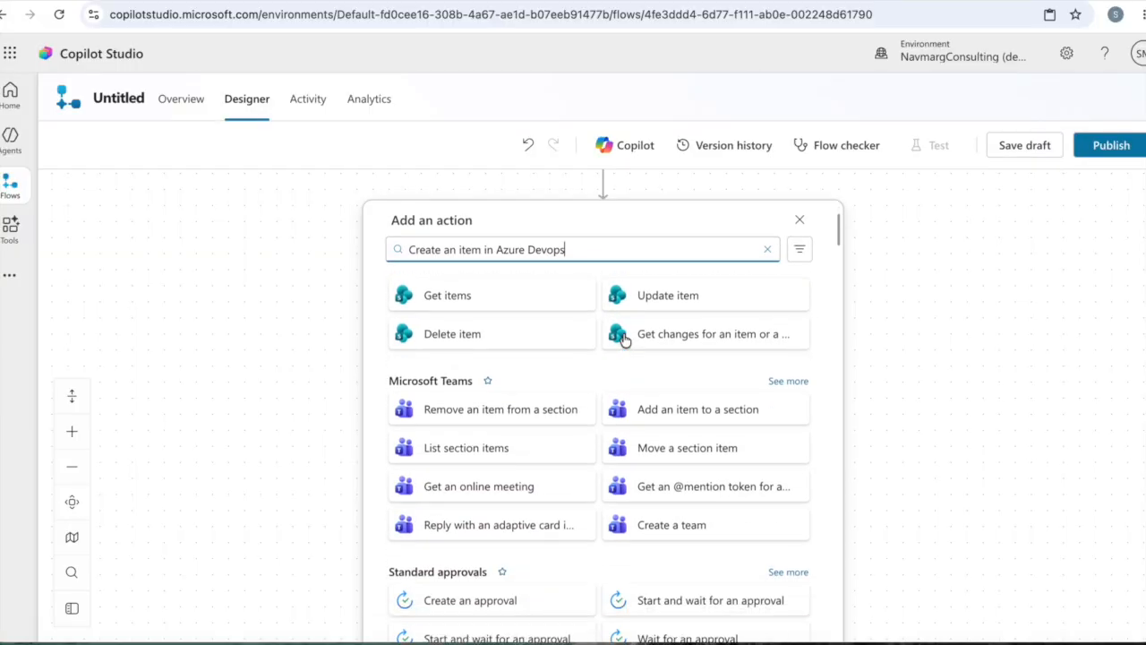
scroll(625, 339, "down", 4)
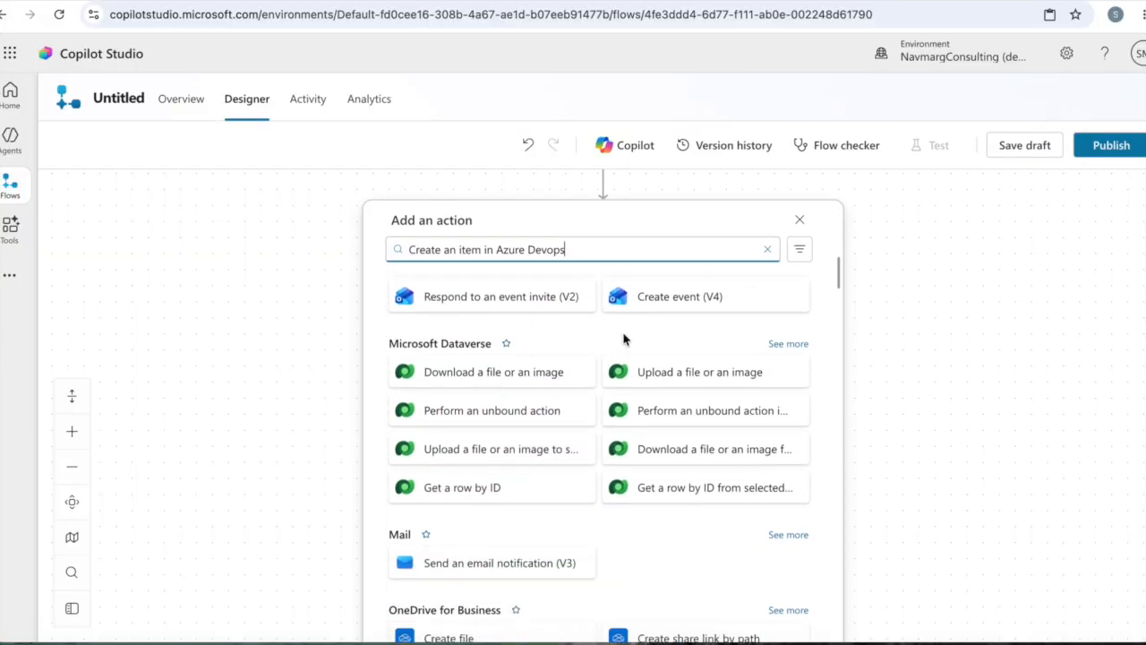
scroll(547, 459, "down", 7)
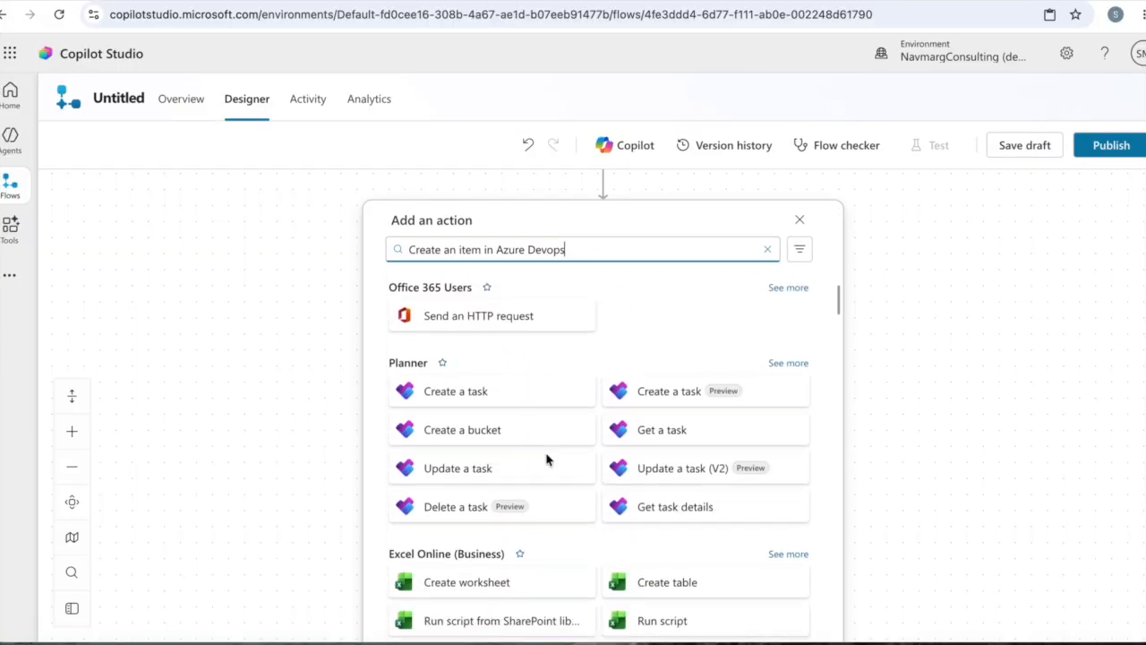
scroll(548, 459, "down", 3)
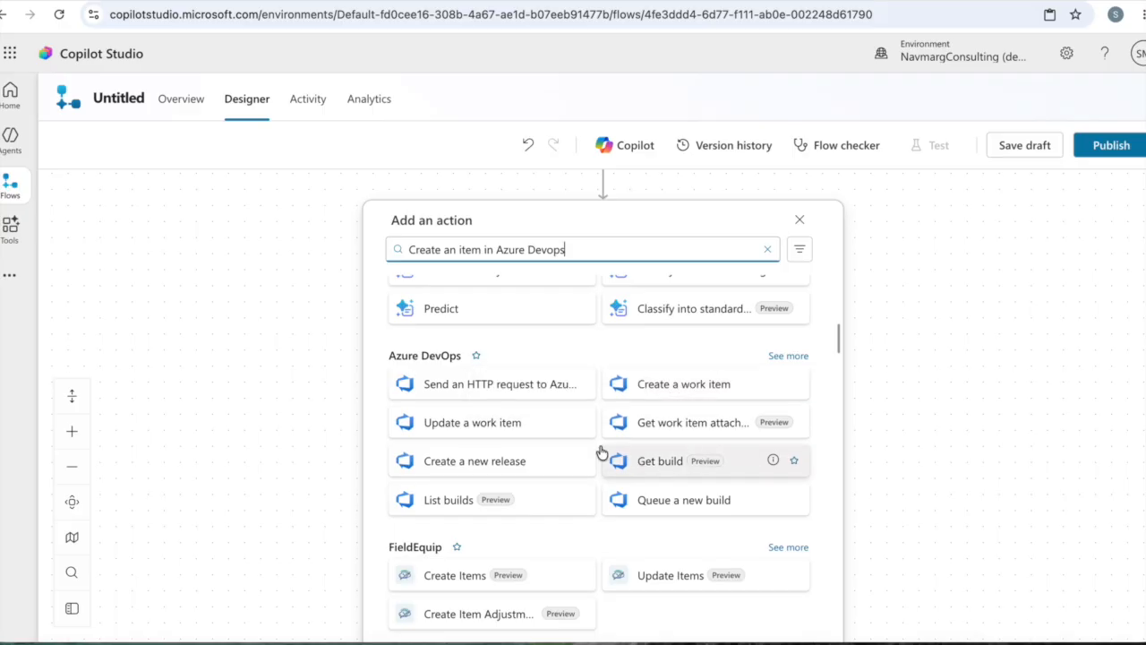
View the full list of Azure DevOps actions and close the action picker without adding one
left_click(788, 356)
scroll(633, 486, "down", 2)
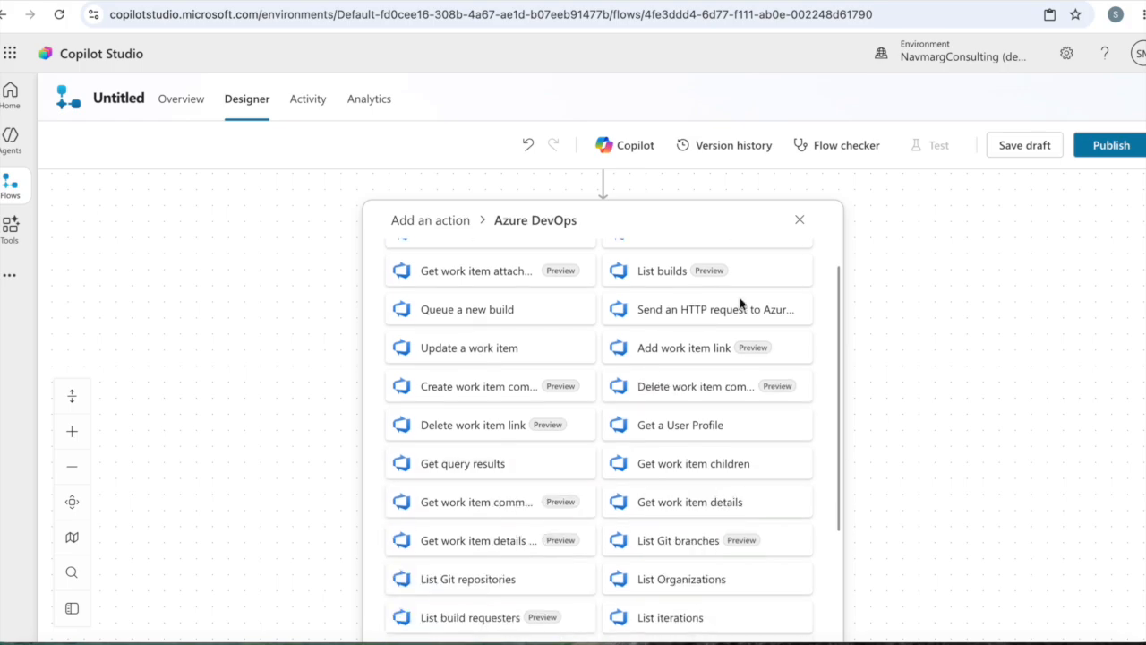
left_click(800, 221)
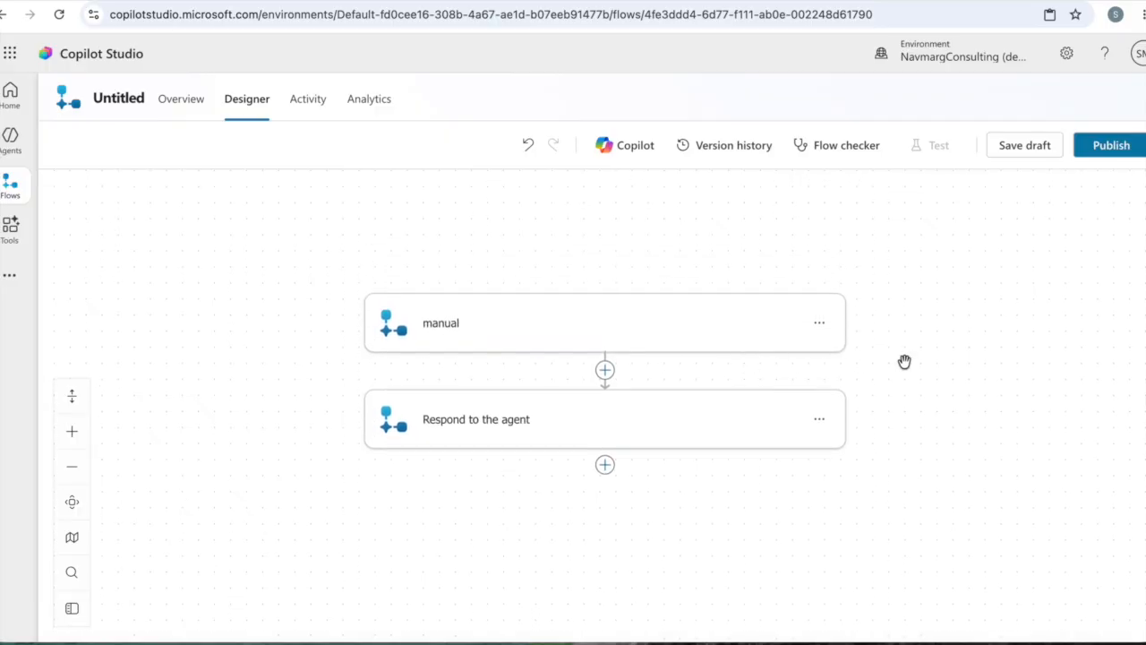
Search for "Create an item sharepoint" and insert SharePoint's Create item action between the manual trigger and Respond to the agent
left_click(606, 371)
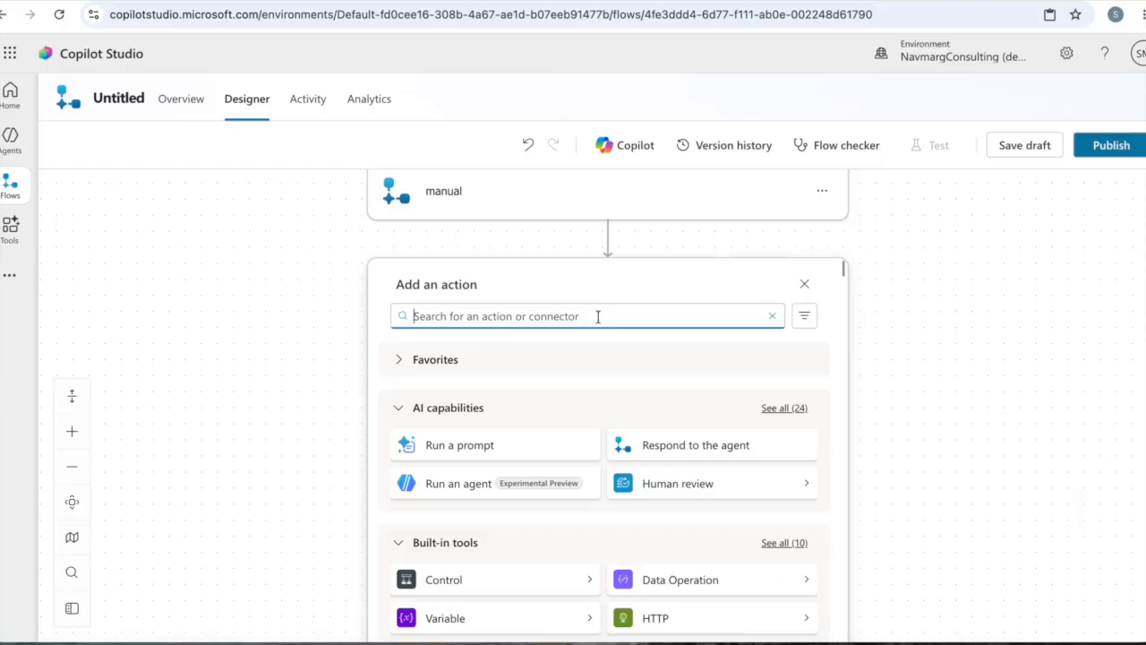
type("Cr")
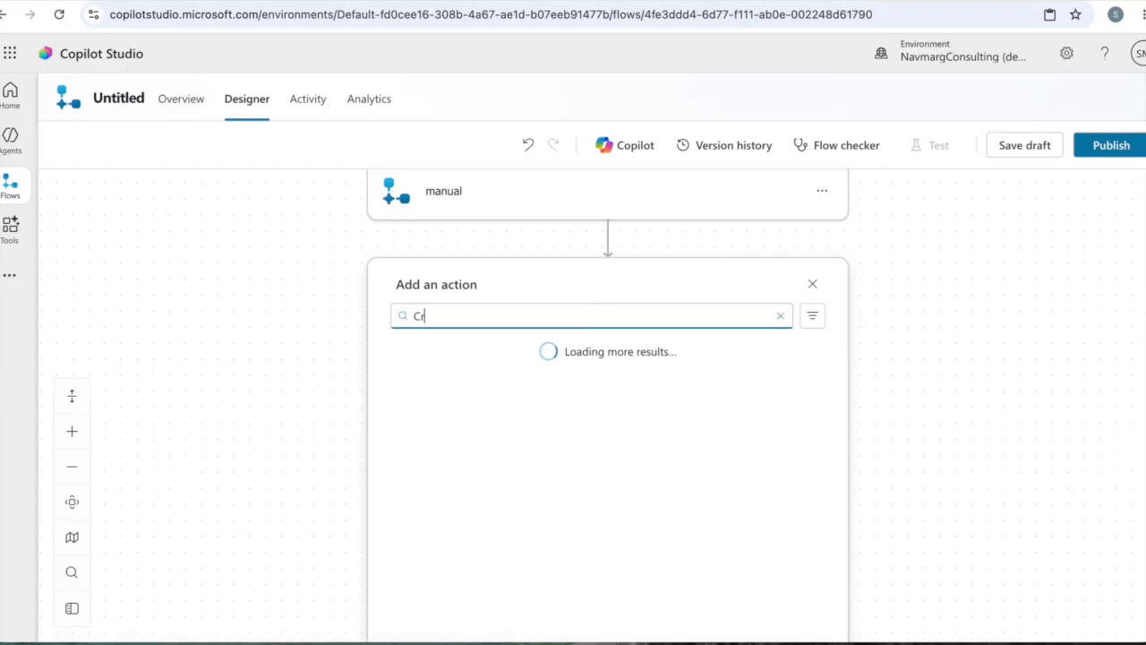
type("eate an item sharepoint")
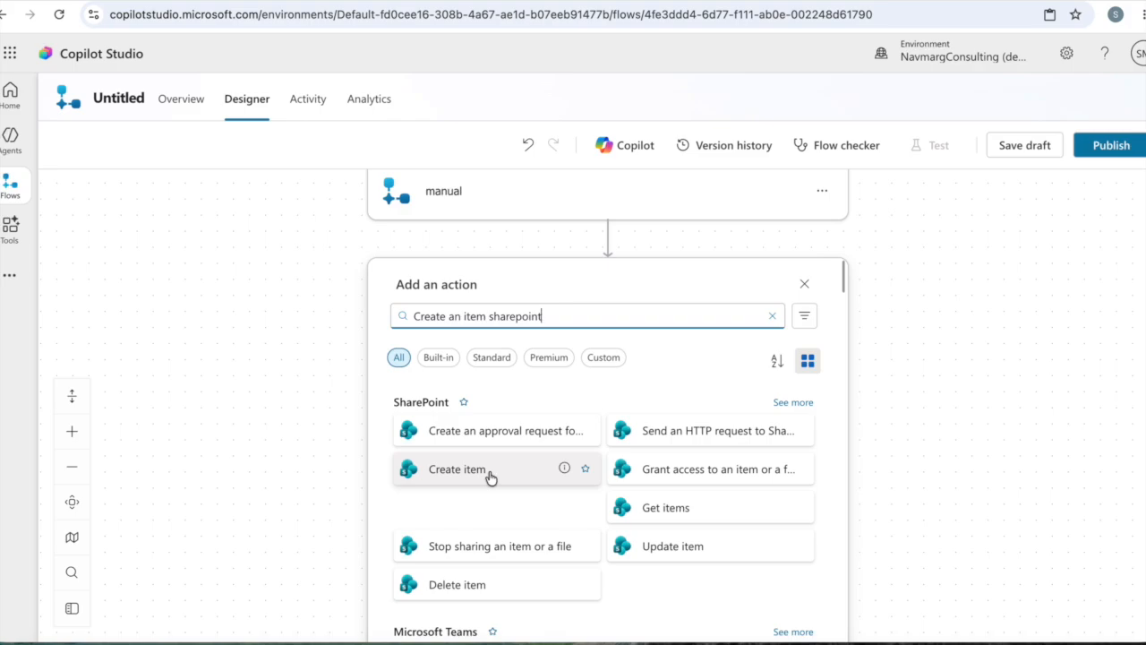
left_click(491, 477)
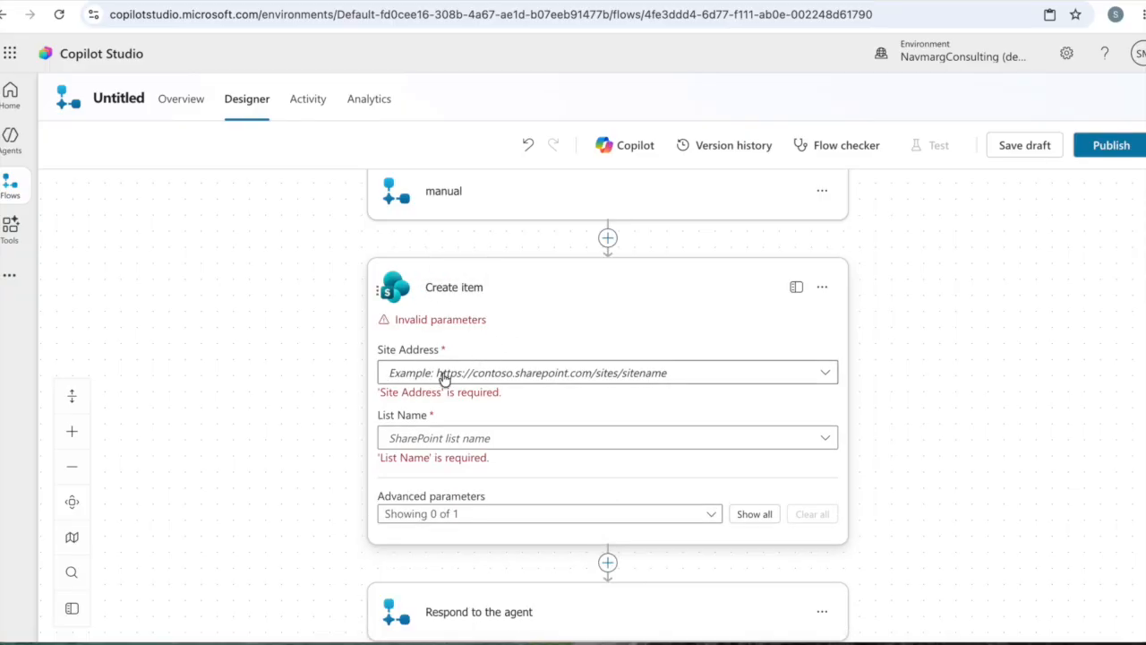
Set the Create item action's Site Address to the IT Support Desk site and its List Name to Tickets
left_click(826, 373)
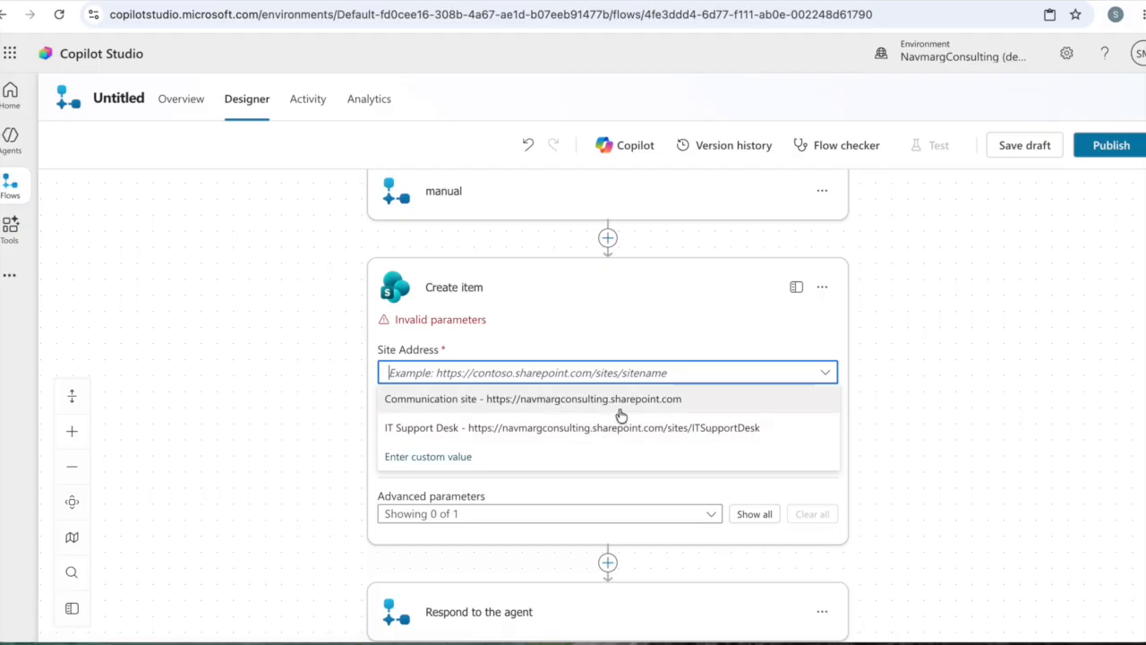
left_click(674, 434)
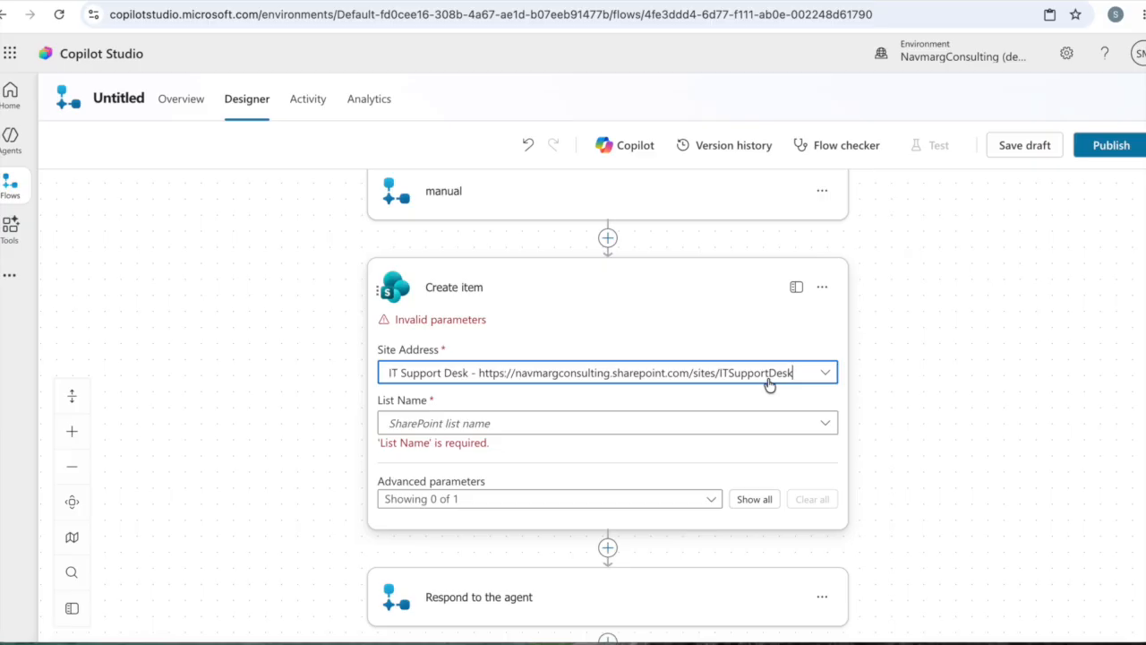
left_click(784, 430)
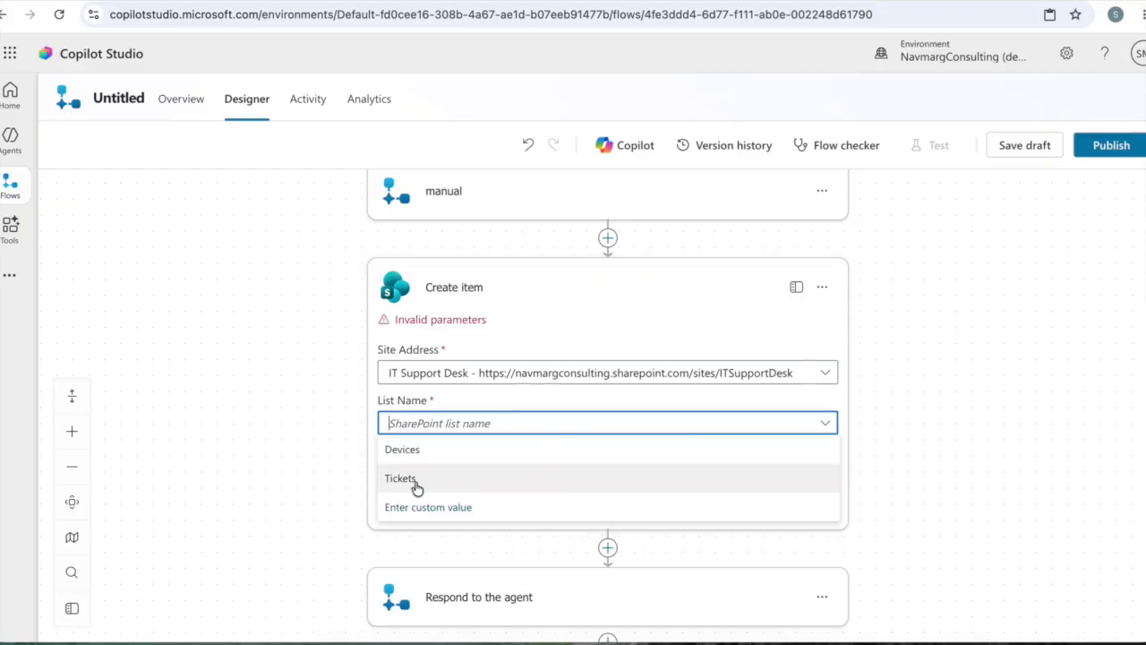
left_click(417, 484)
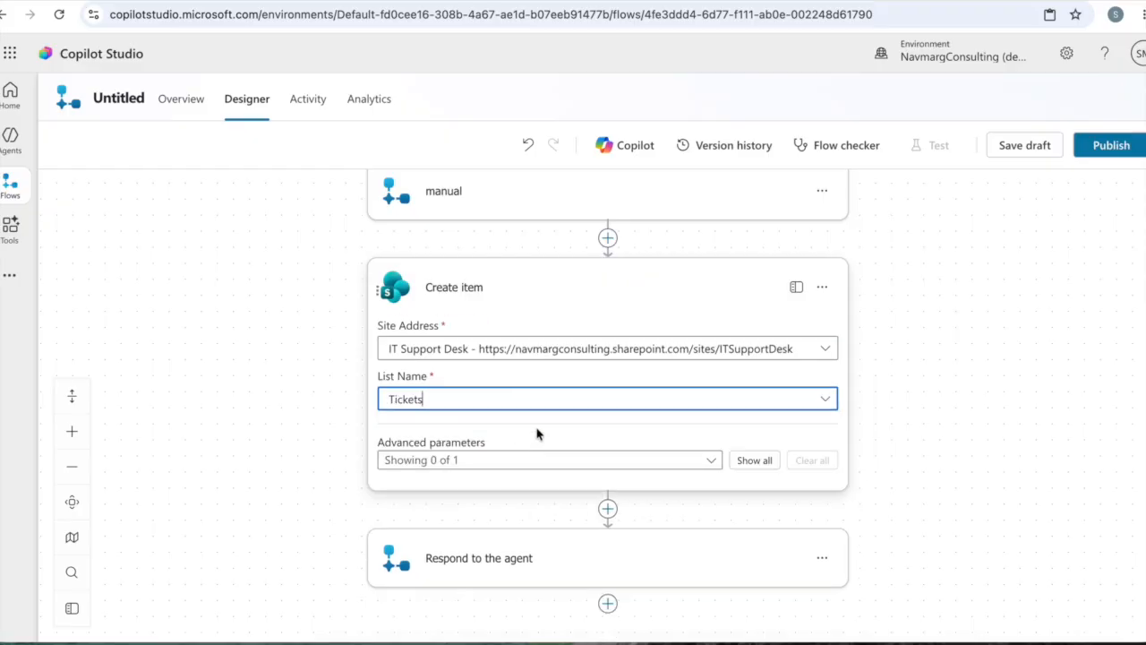
Set the Create item action's Status Value to New and save the flow as a draft
left_click(624, 467)
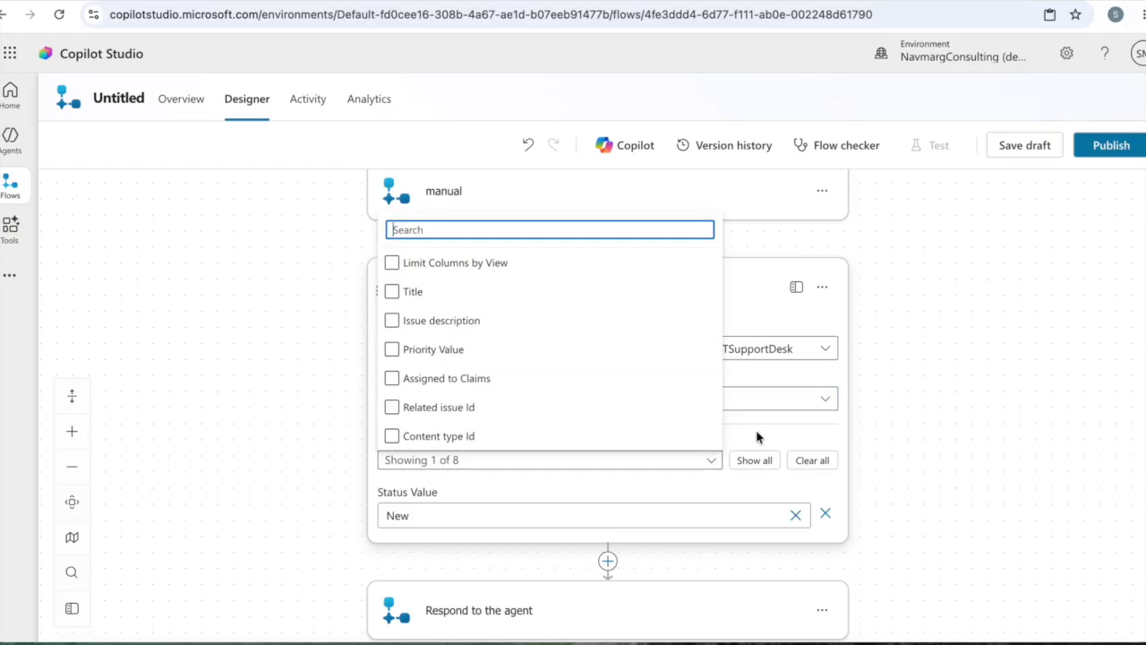
left_click(721, 447)
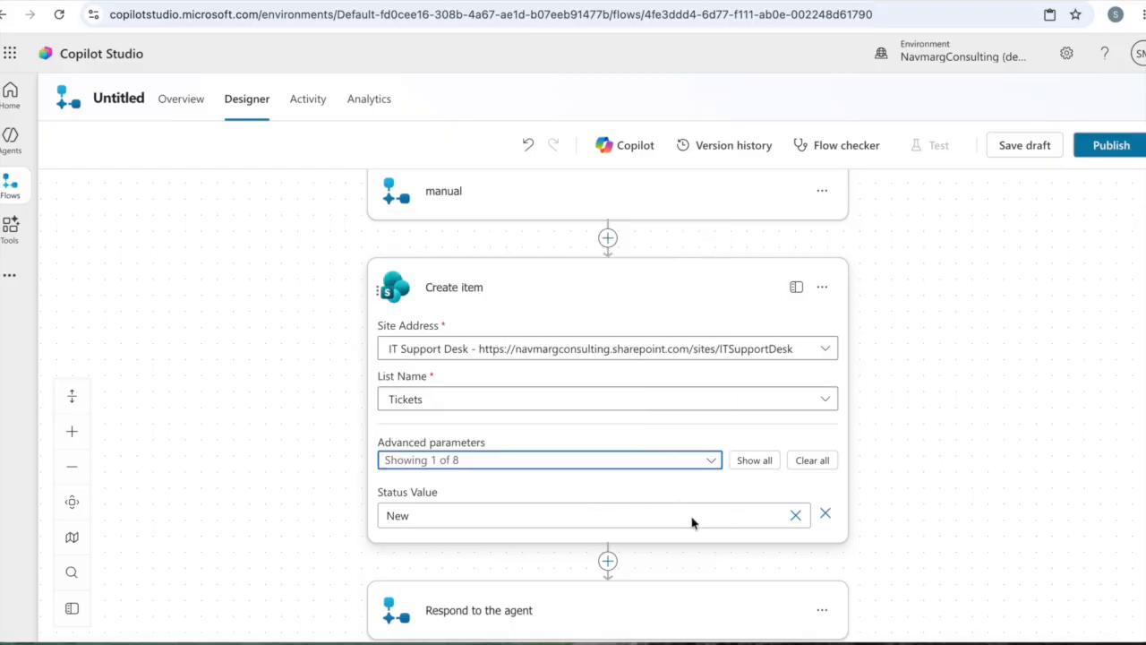
left_click(433, 517)
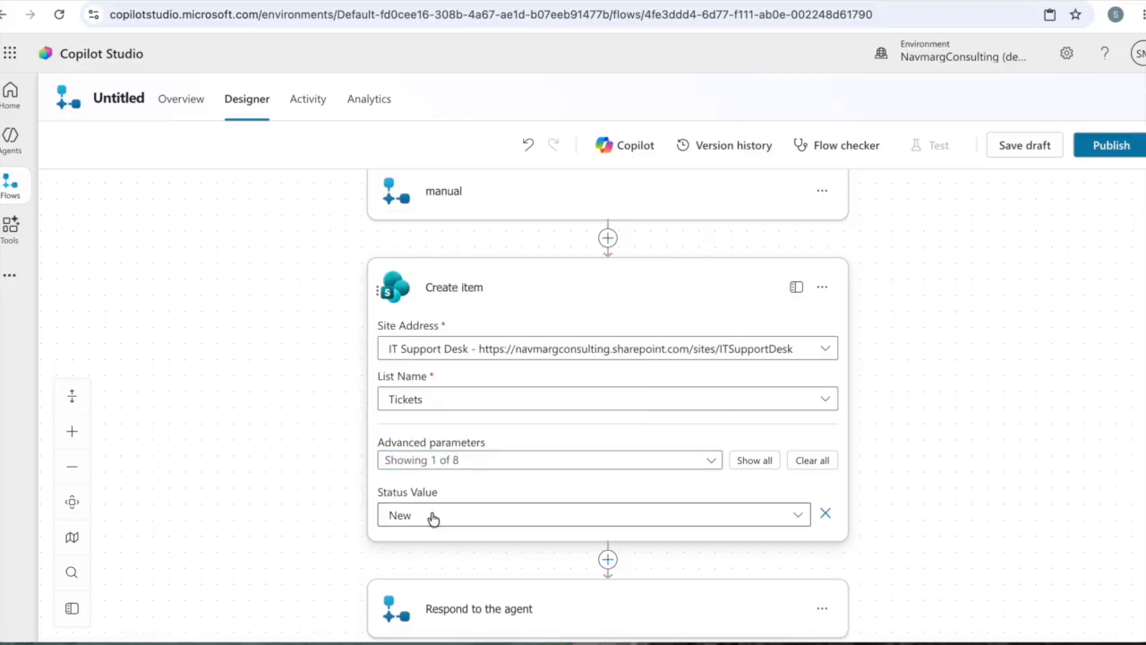
left_click(800, 517)
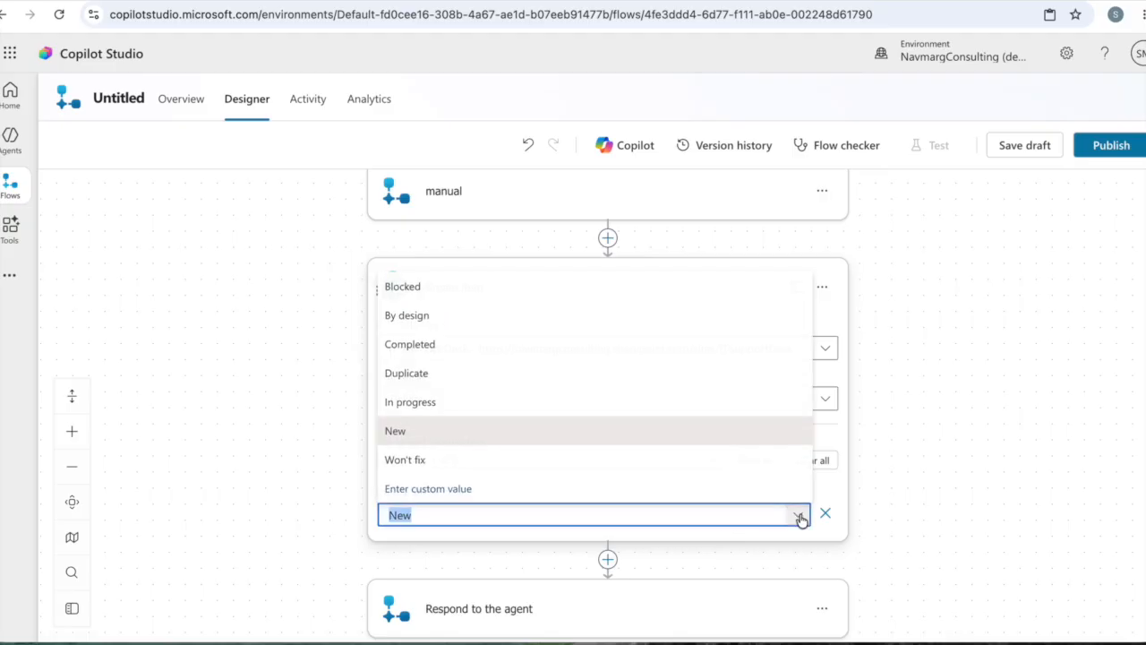
left_click(498, 291)
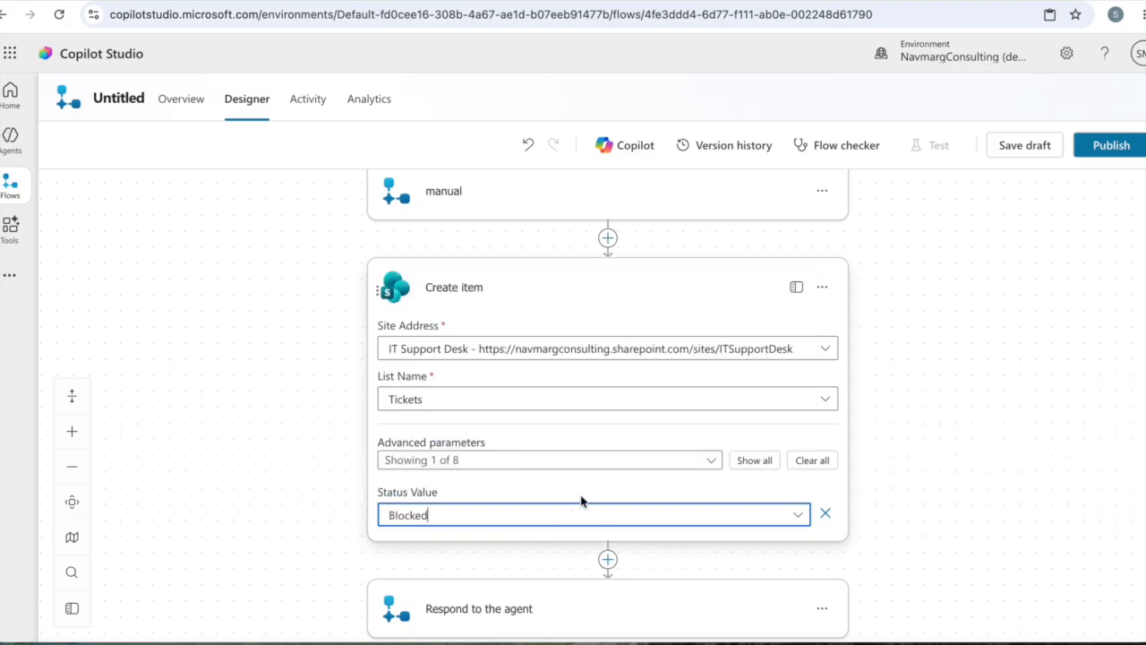
left_click(798, 518)
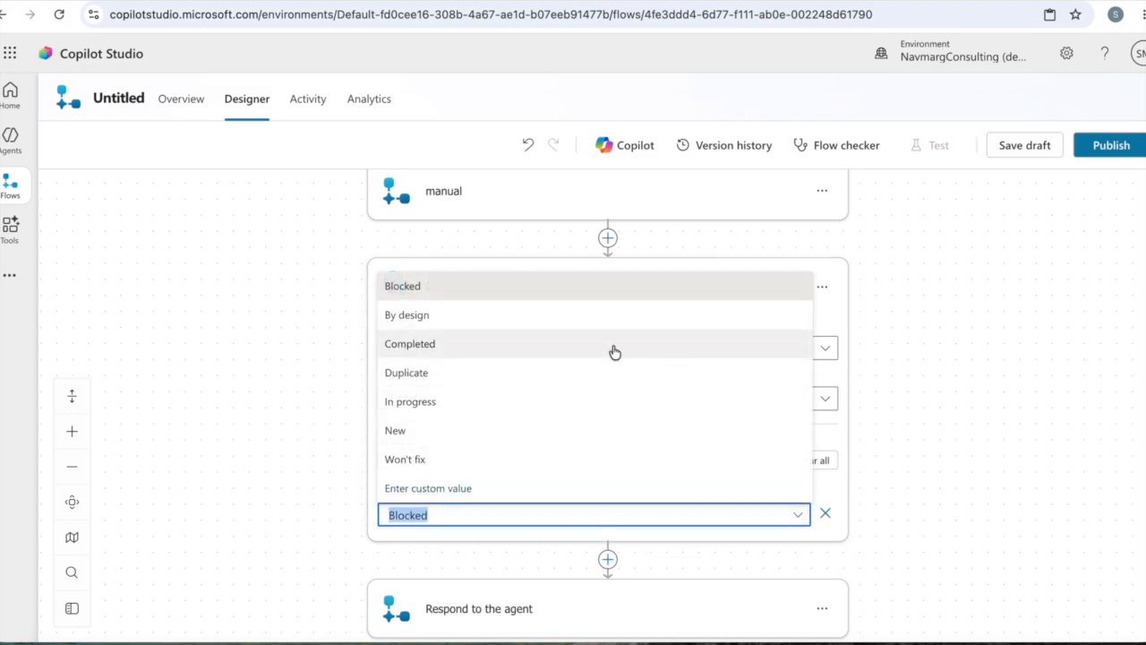
left_click(497, 430)
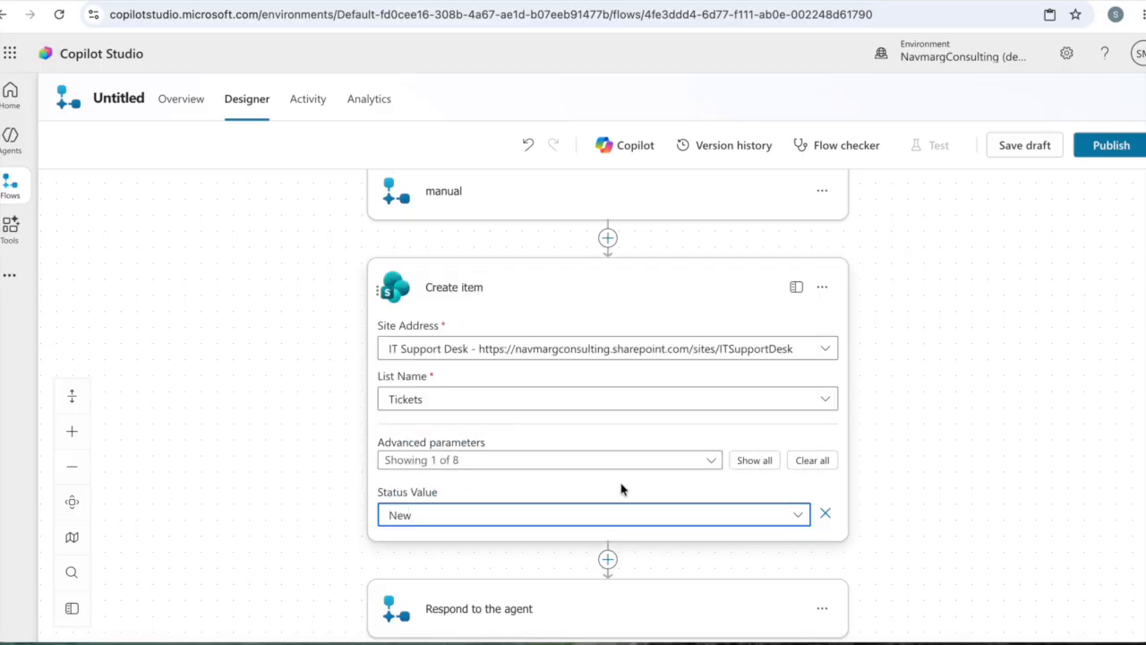
left_click(1035, 154)
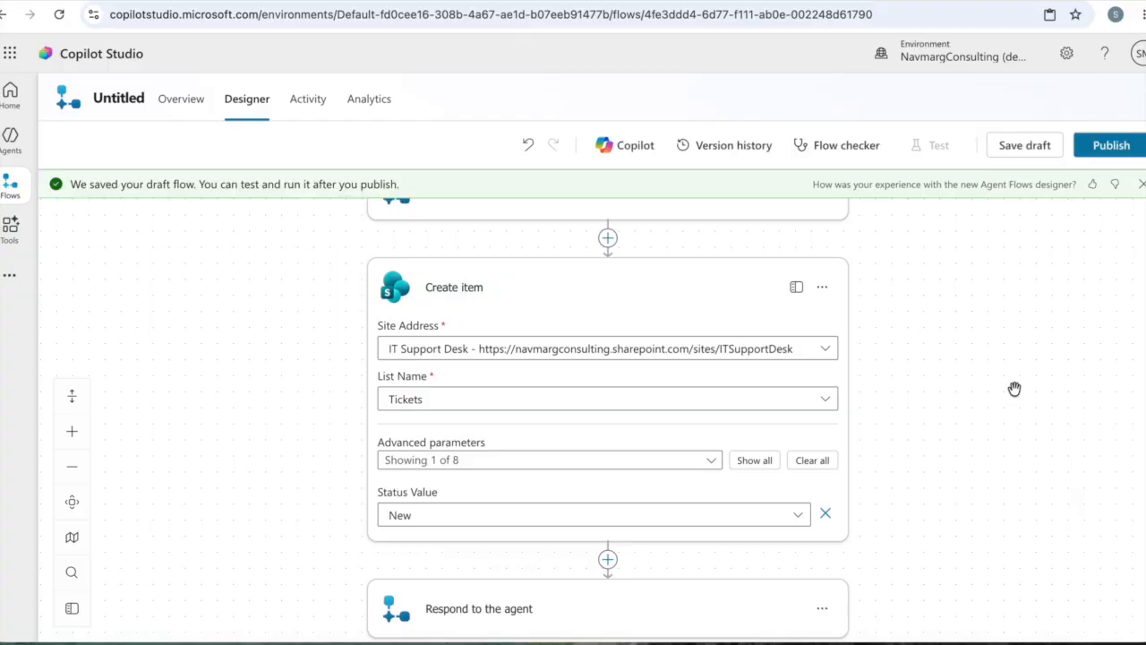
Rename the untitled agent flow as SharepointTicket
left_click(131, 96)
key("BackSpace")
key("BackSpace")
key("BackSpace")
key("BackSpace")
key("BackSpace")
key("BackSpace")
key("BackSpace")
key("BackSpace")
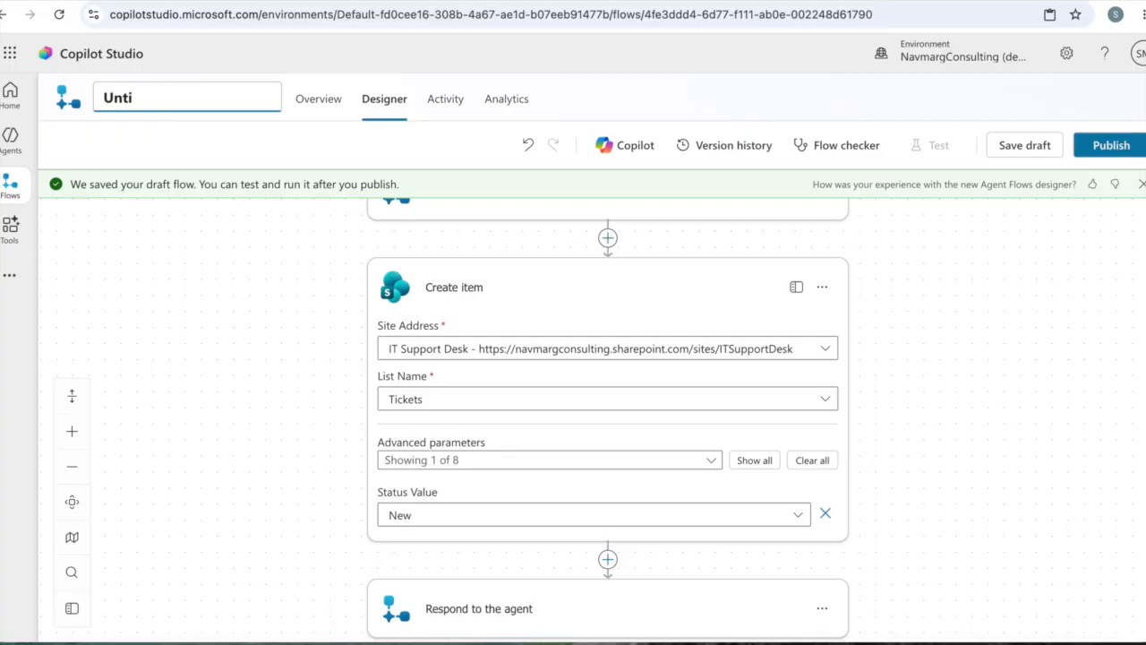
type("SharepointTicket")
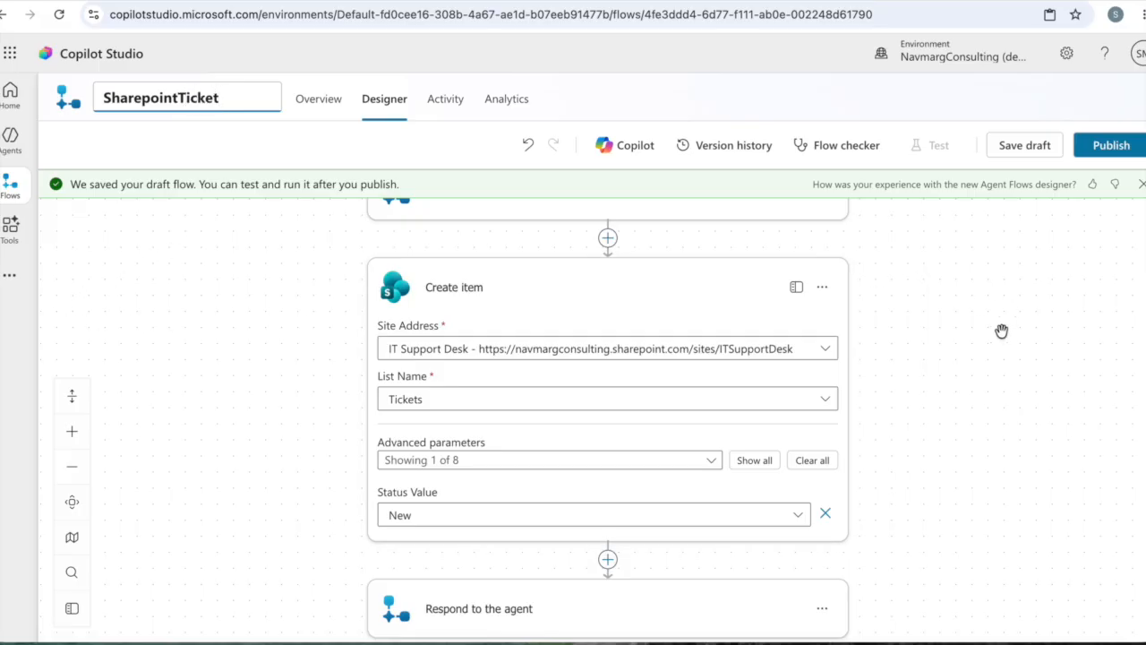
Save the draft of the SharepointTicket flow, publish it and return to the agent
left_click(1030, 145)
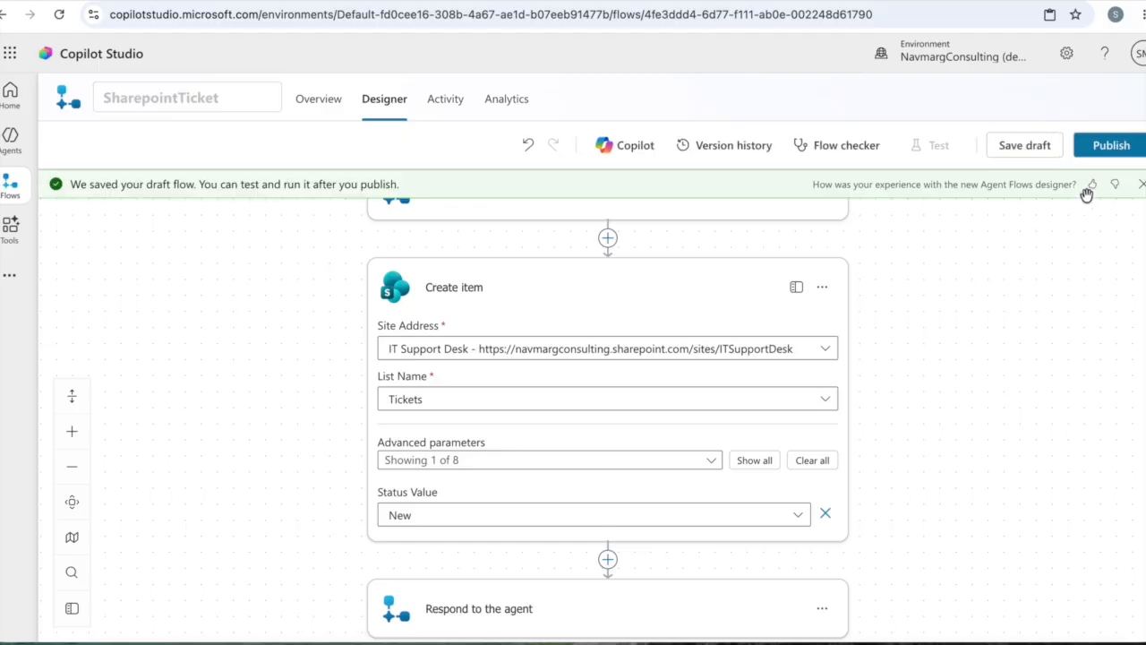
left_click(1123, 149)
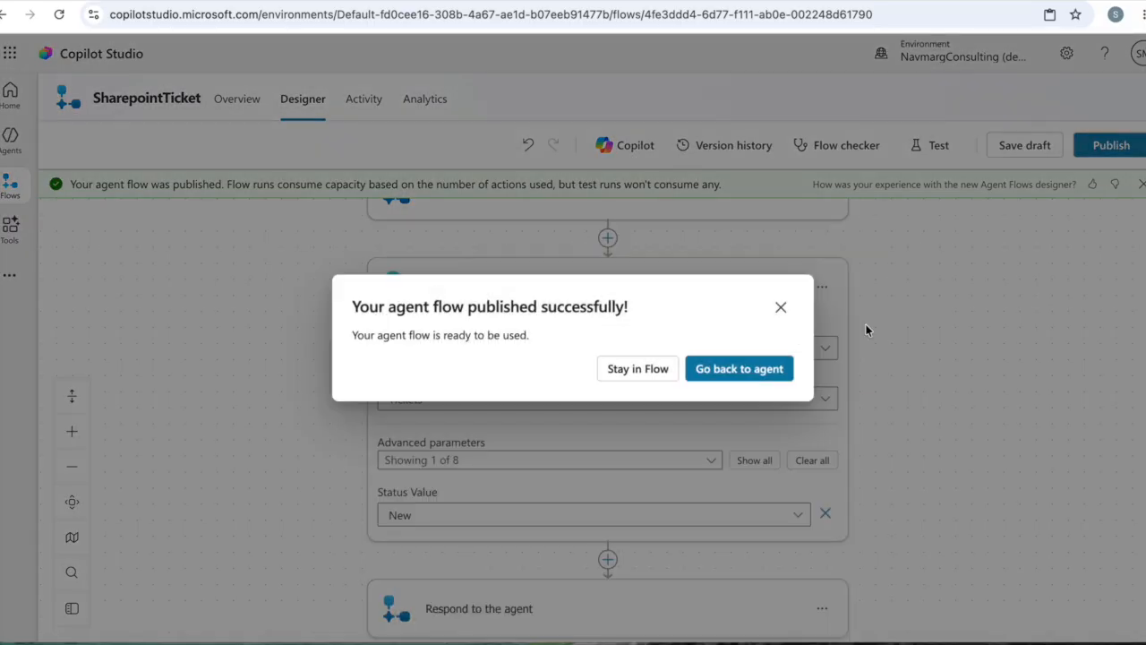
left_click(749, 371)
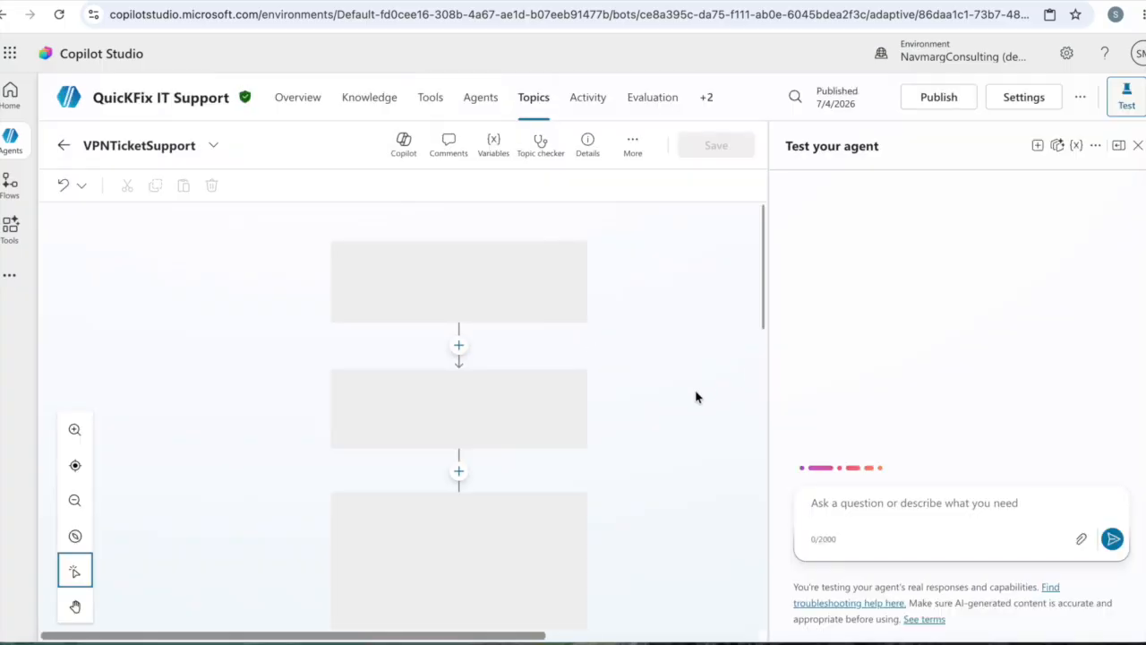
Save the VPNTicketSupport topic with the SharepointTicket flow action in it
scroll(670, 471, "down", 8)
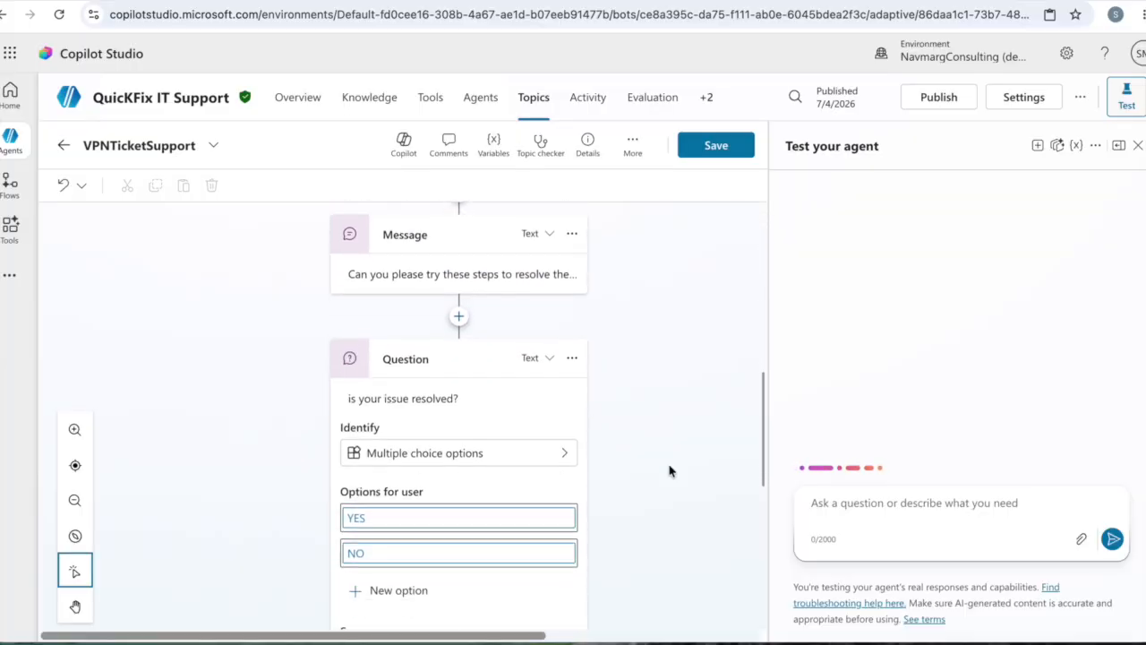
left_click(722, 149)
left_click(640, 371)
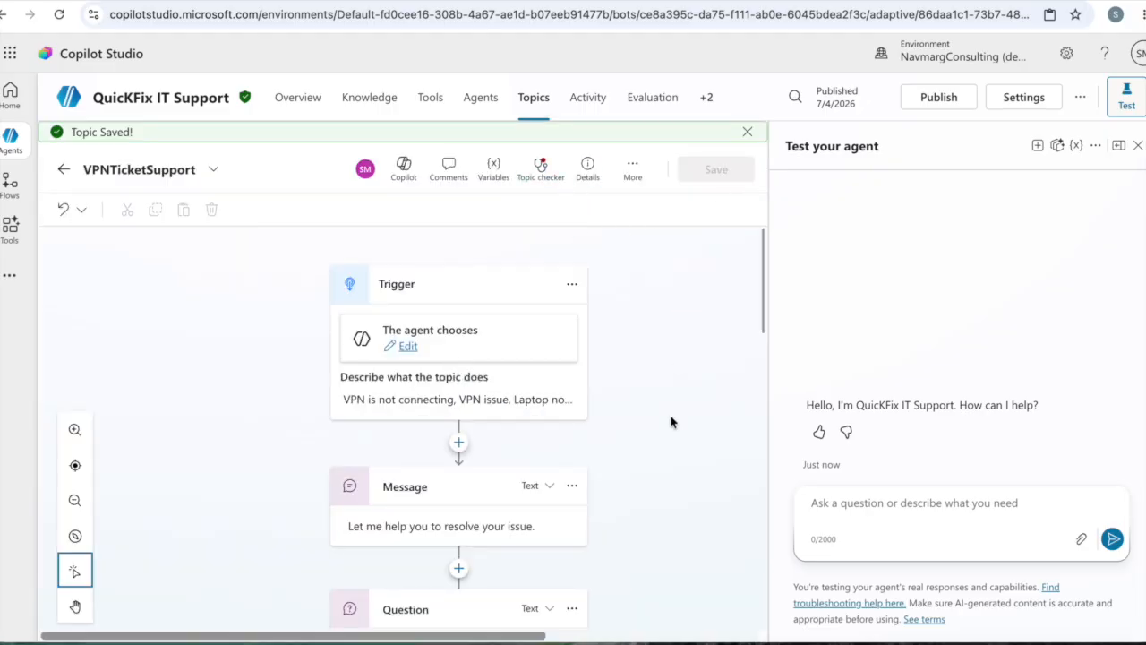
Run the topic checker on VPNTicketSupport and review the errors reported for the flow action
scroll(673, 421, "down", 5)
scroll(673, 421, "down", 5)
scroll(673, 421, "up", 10)
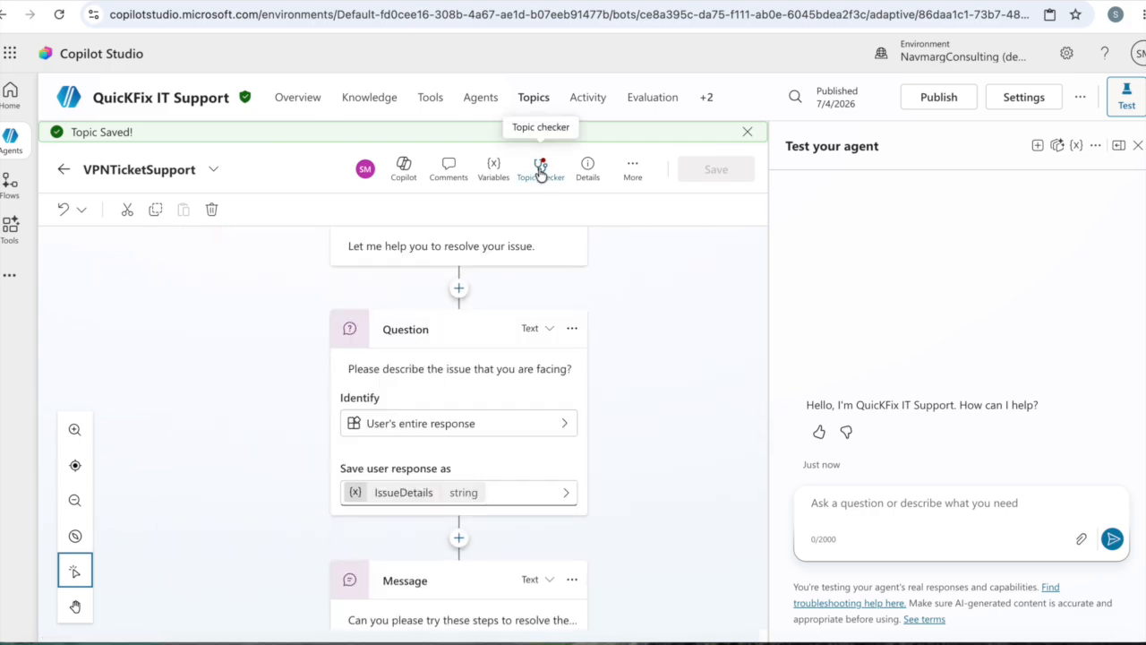
left_click(540, 170)
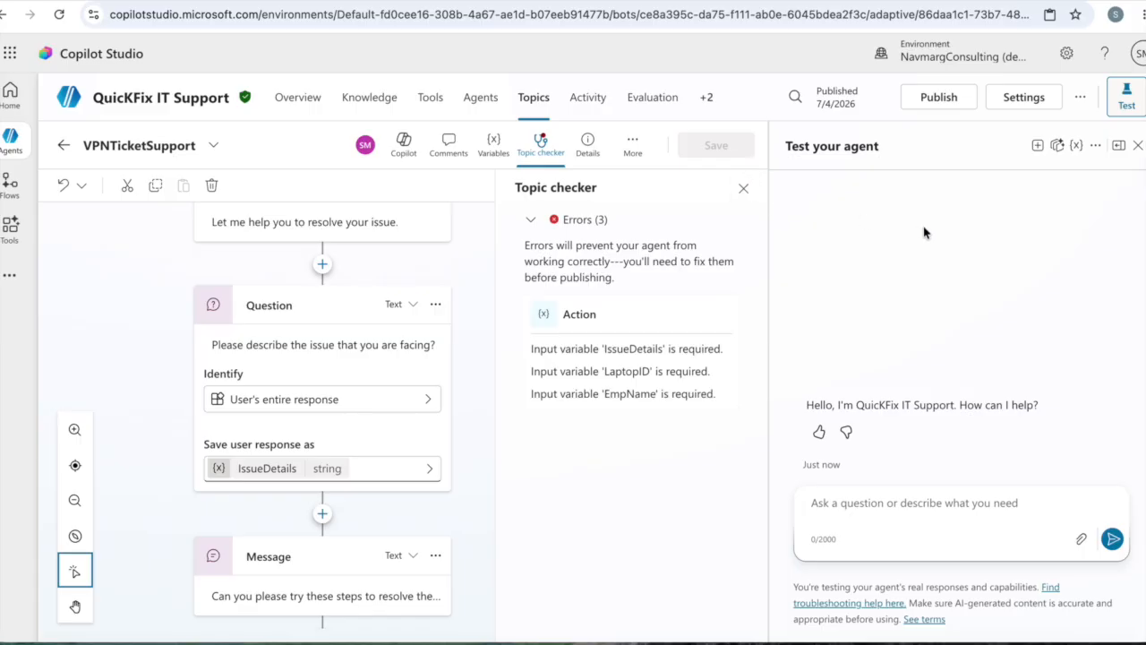
left_click(746, 191)
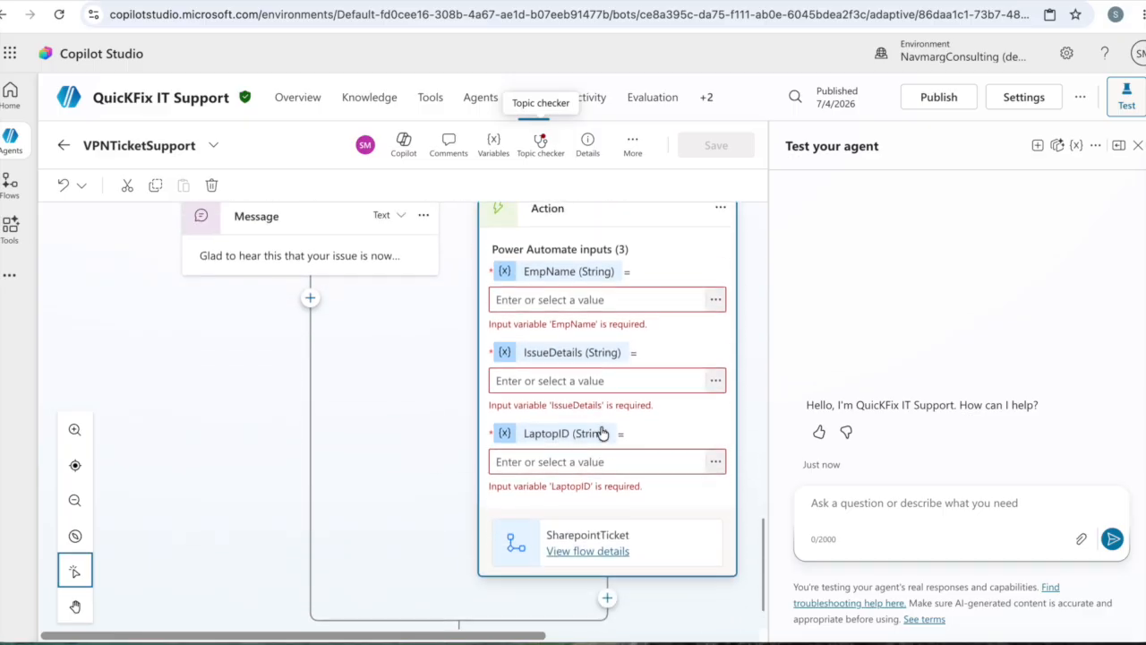
Add a question reading "Could you please provide your name?" between the "No worries" message and the flow action
left_click(601, 299)
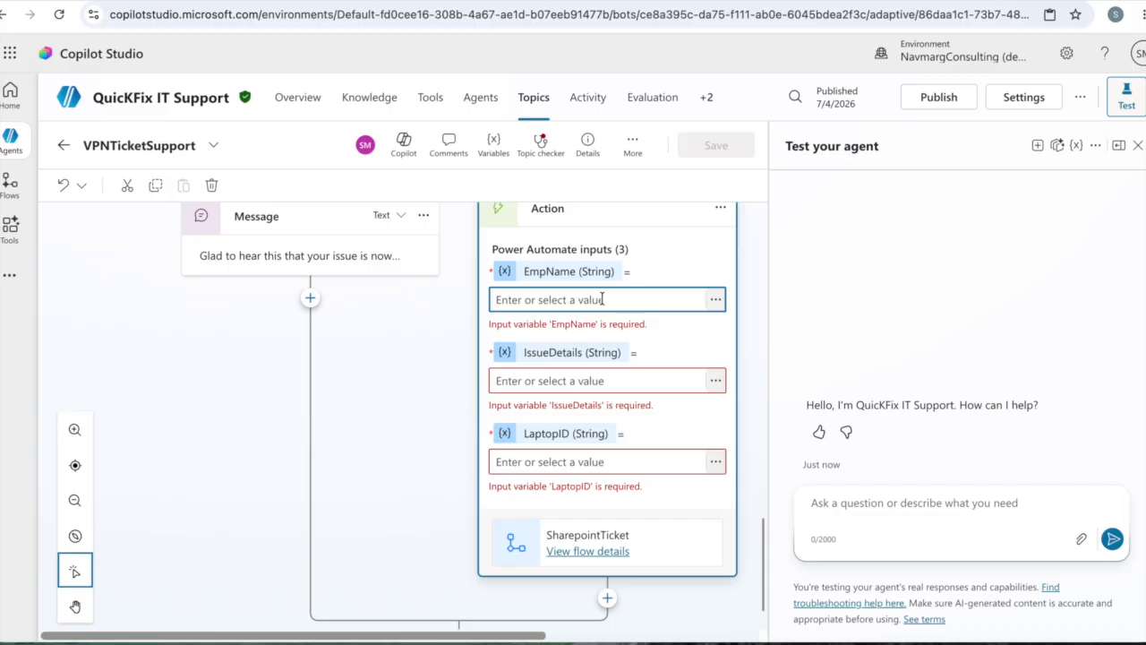
scroll(609, 322, "up", 3)
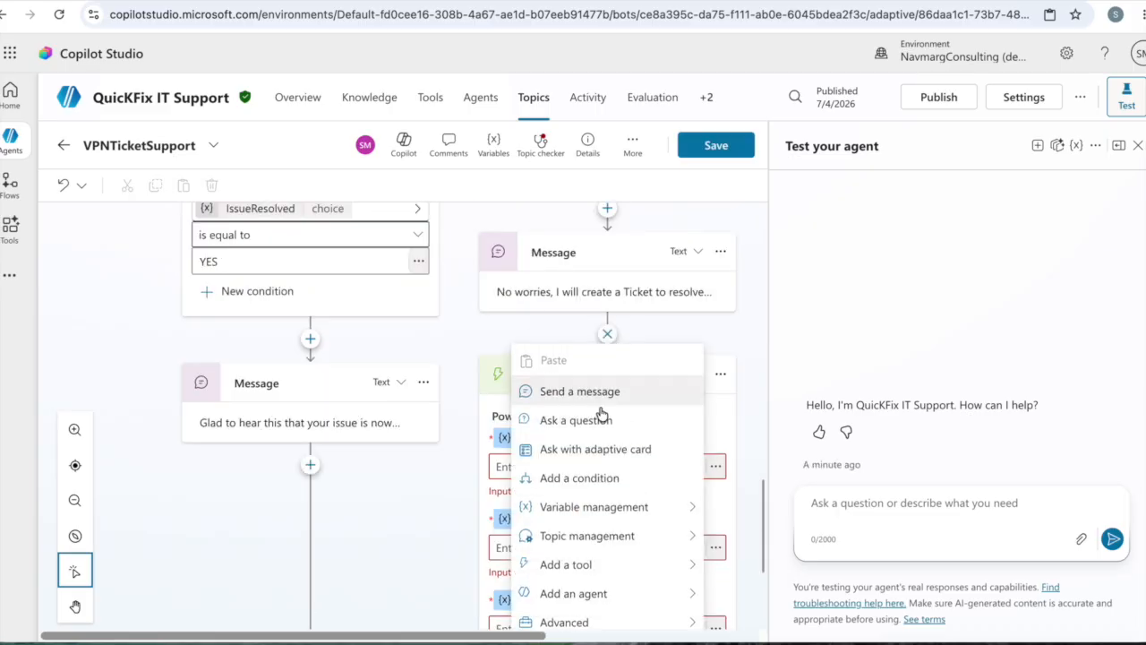
left_click(613, 414)
type("BeforeCreat")
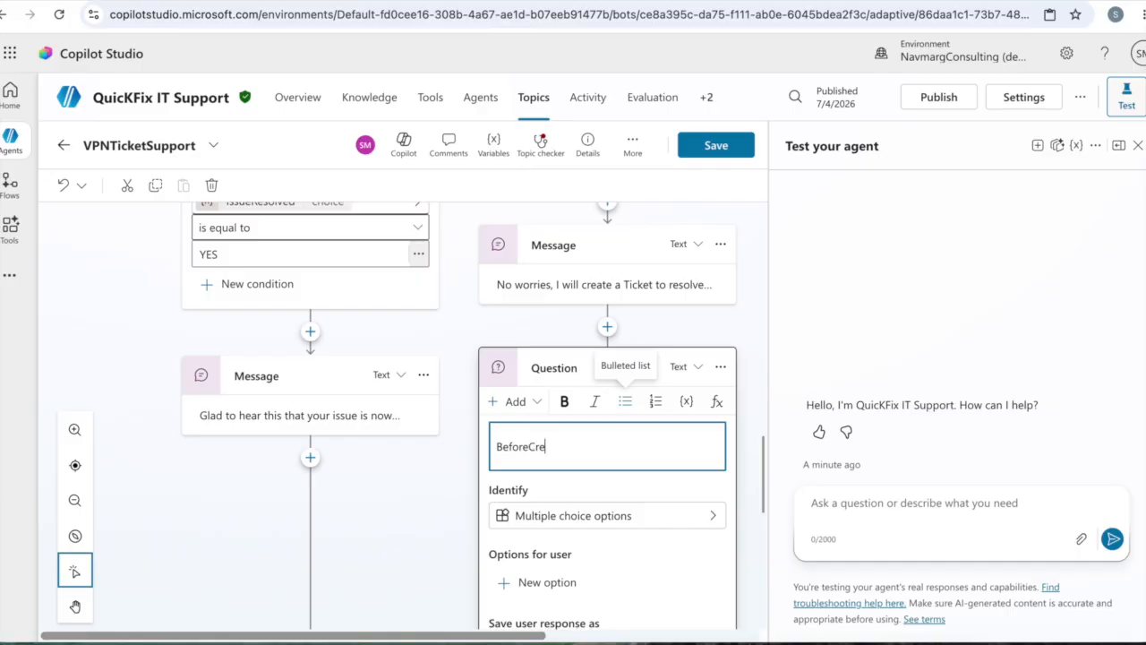
key("BackSpace")
key("BackSpace")
key("BackSpace")
type("creating the Ticket")
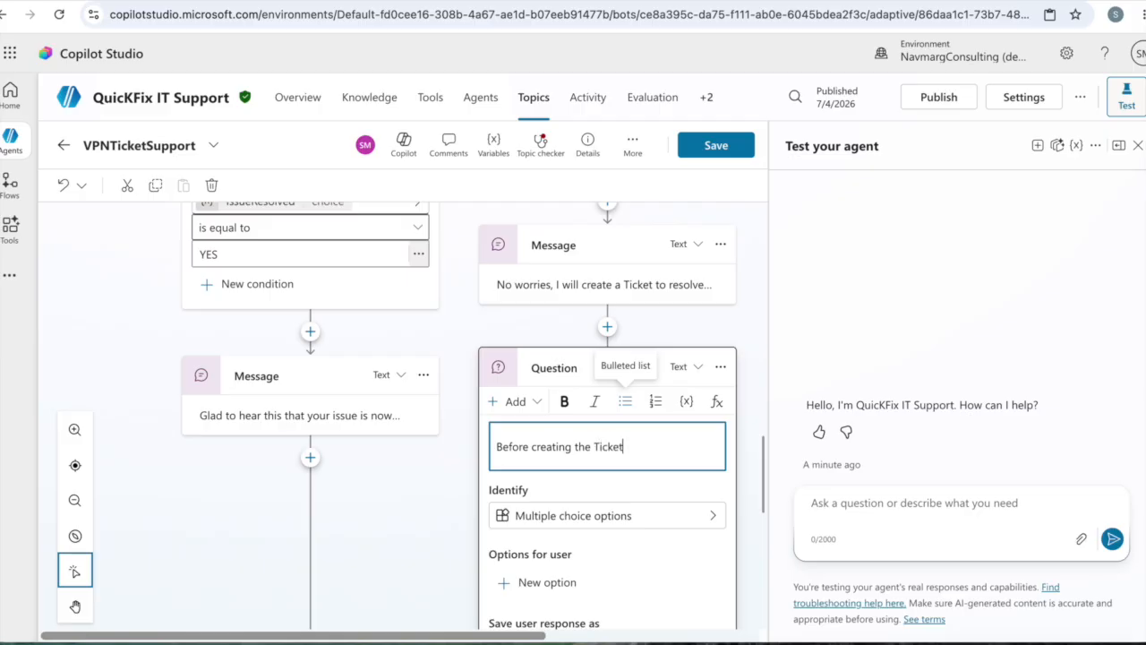
type(", could you please")
left_click_drag(496, 446, 626, 446)
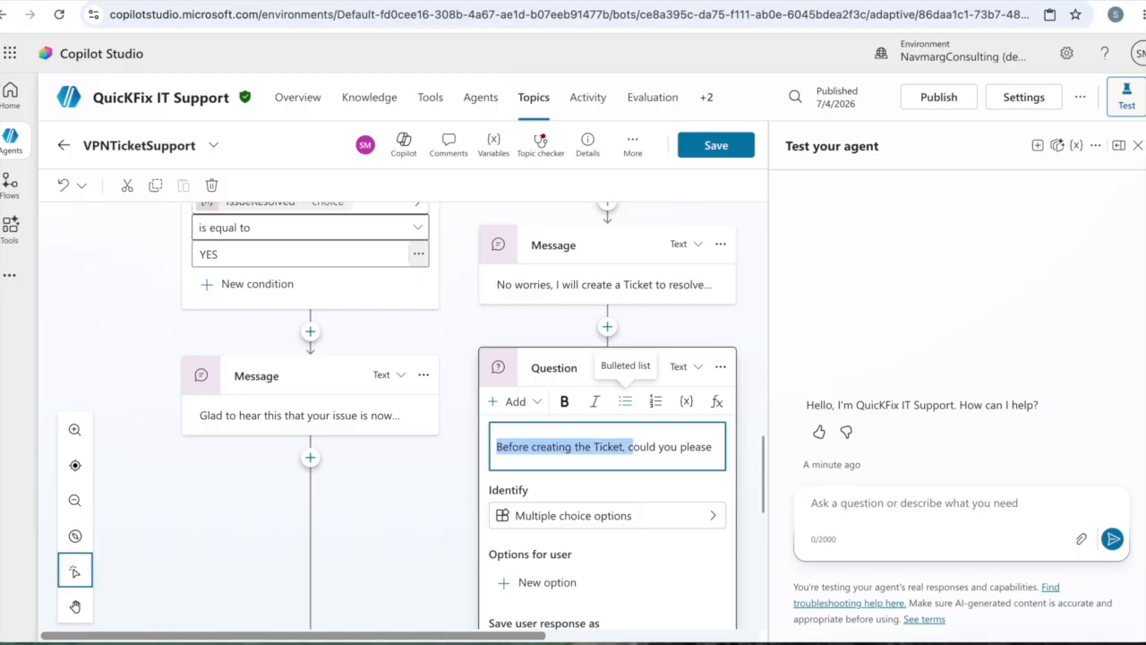
type("Could you please")
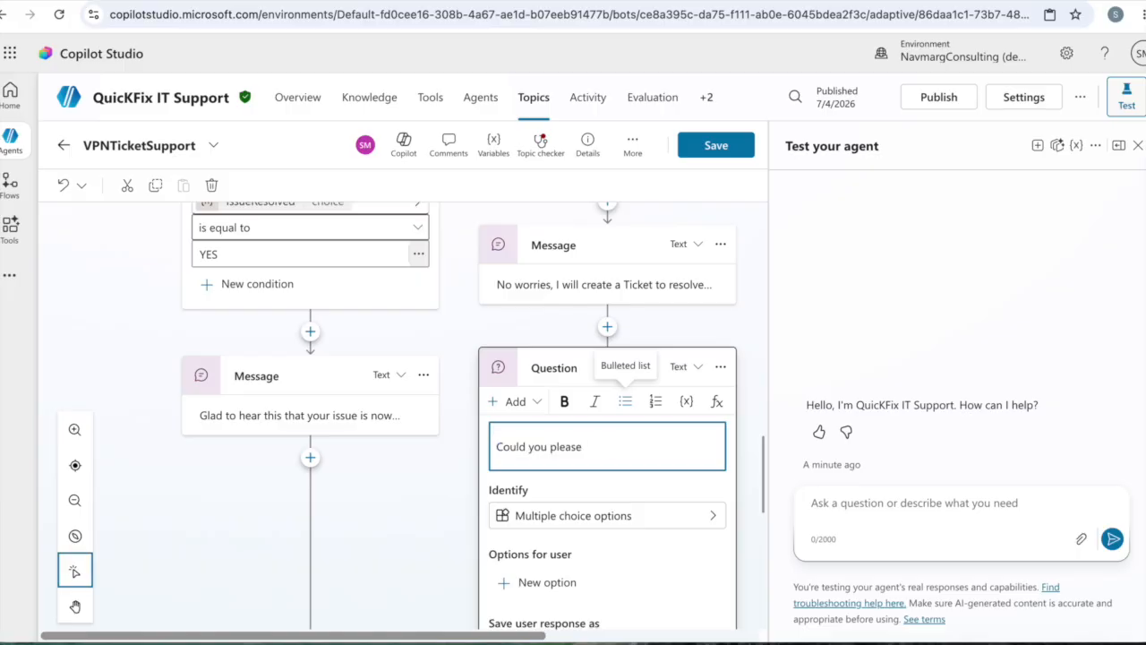
type(" provide your")
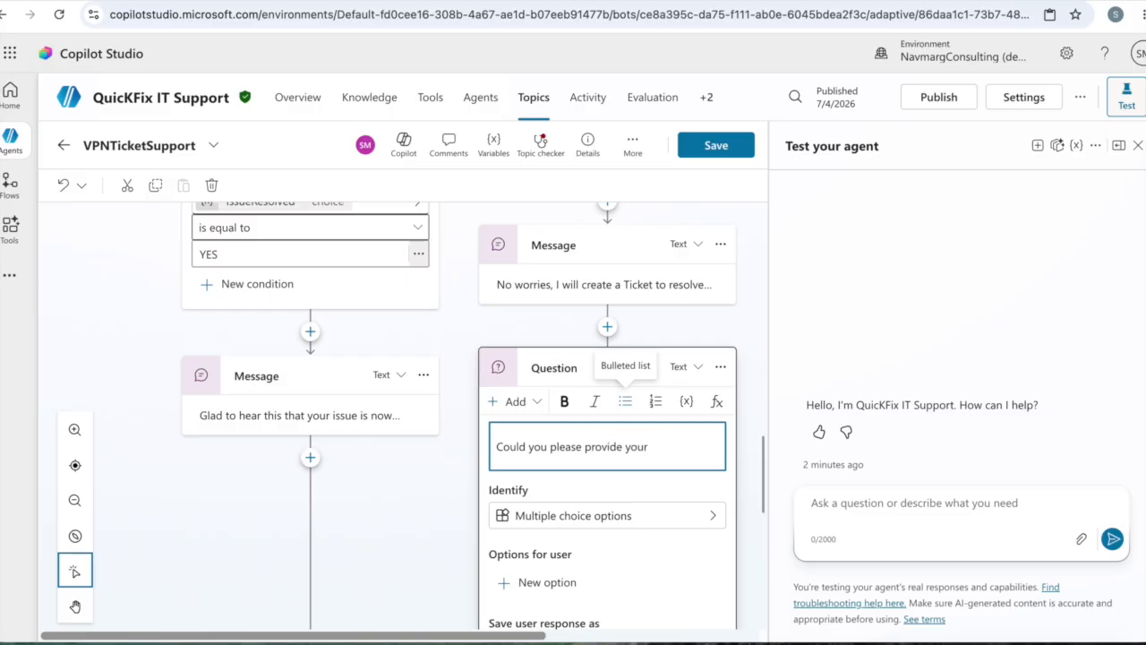
type(" name?")
Set the name question to identify the user's entire response and save the answer in a variable named EmpName
scroll(613, 493, "down", 3)
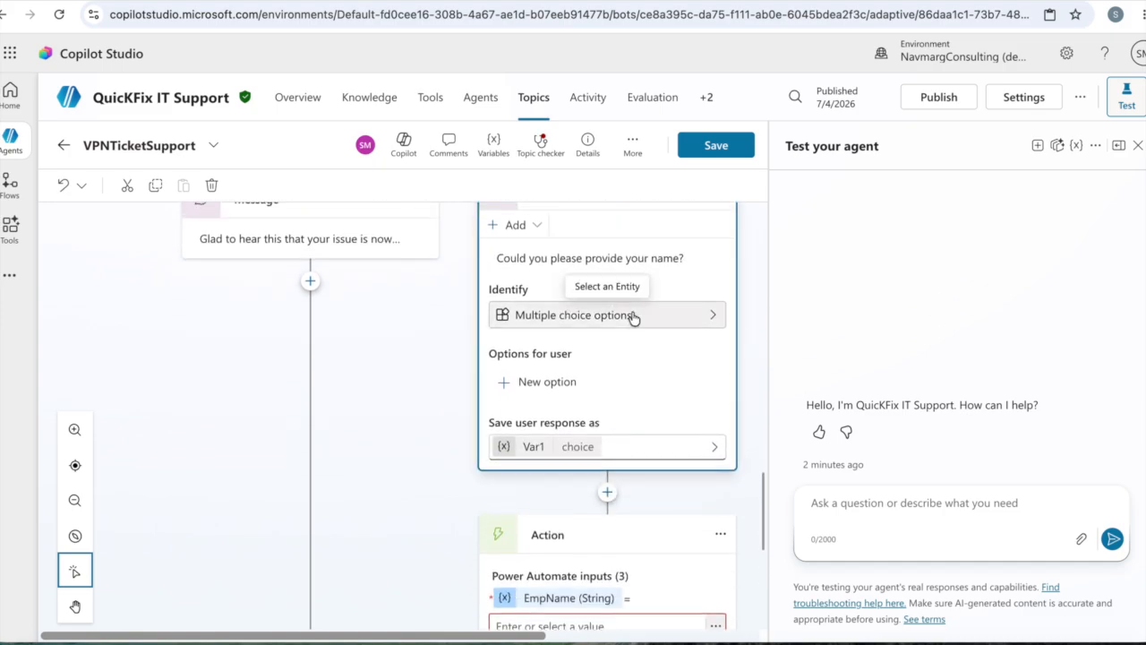
left_click(633, 315)
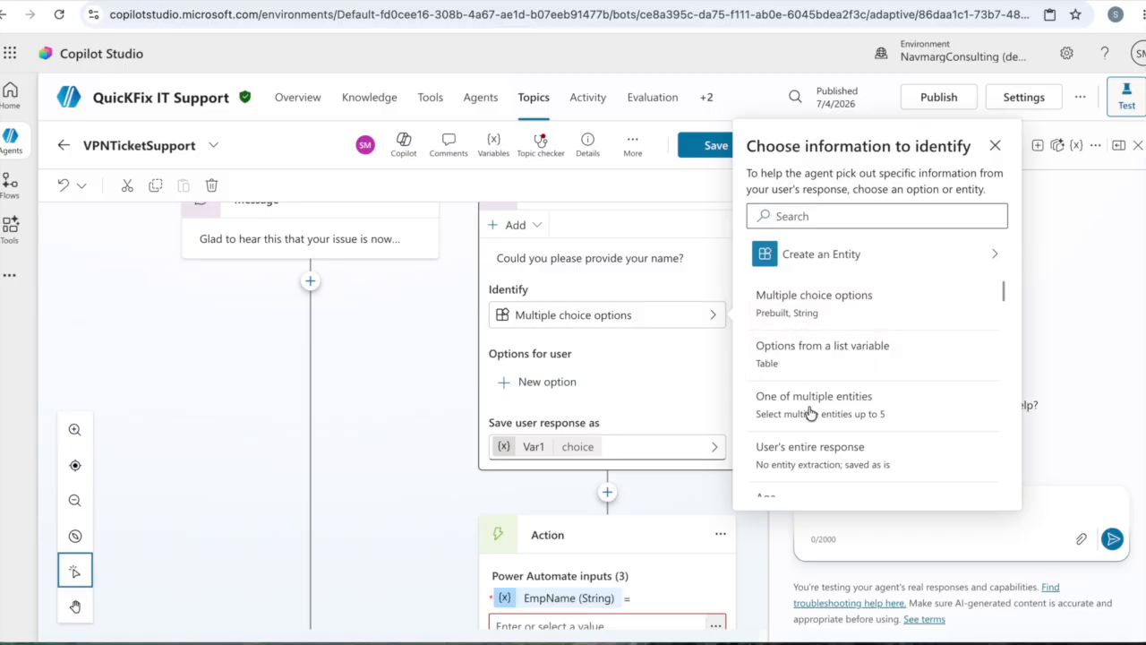
left_click(810, 455)
left_click(540, 385)
left_click(588, 251)
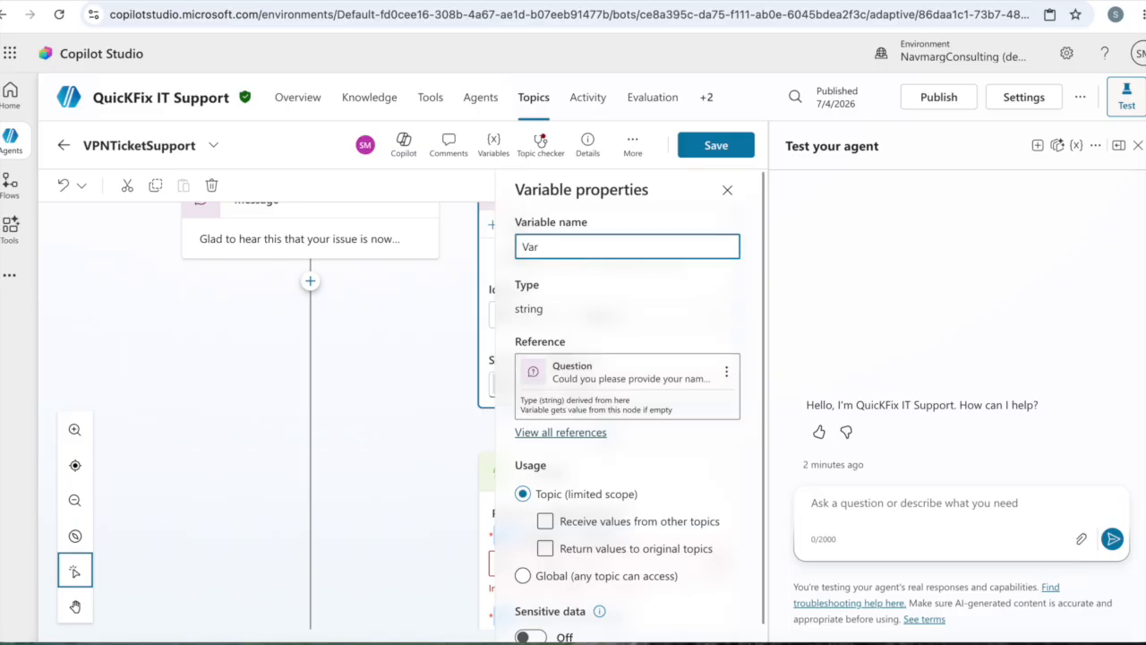
key("BackSpace")
key("BackSpace")
type("EmpName")
key("Return")
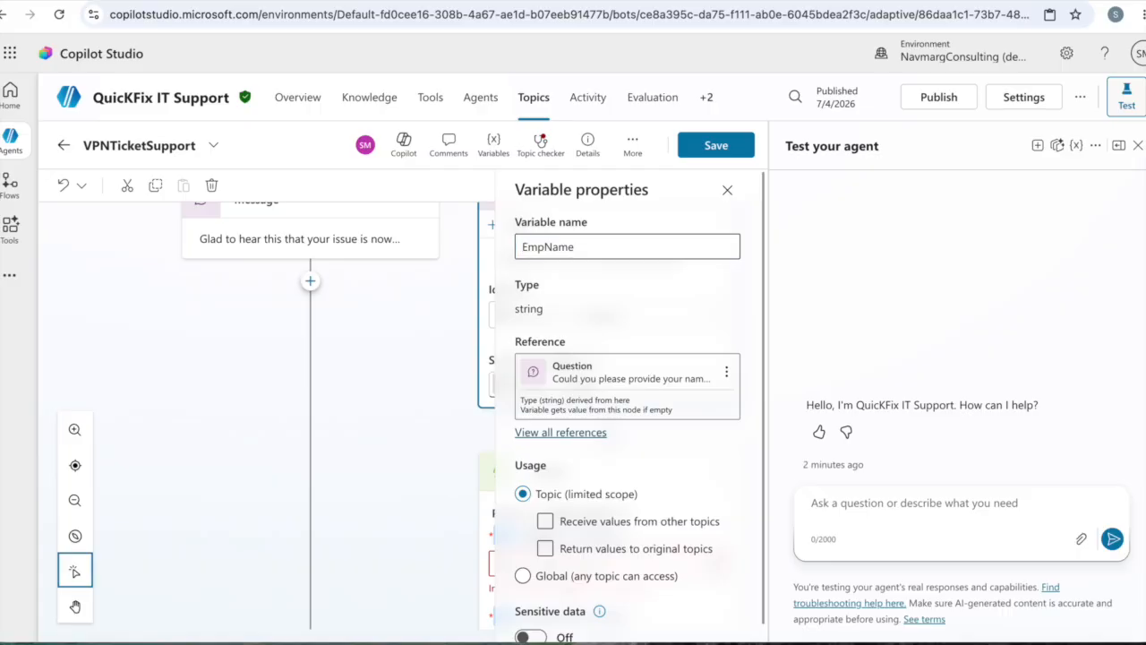
left_click(727, 196)
Add a question reading "Describe your issue" after the name question and set it to identify the user's entire response
scroll(654, 356, "down", 2)
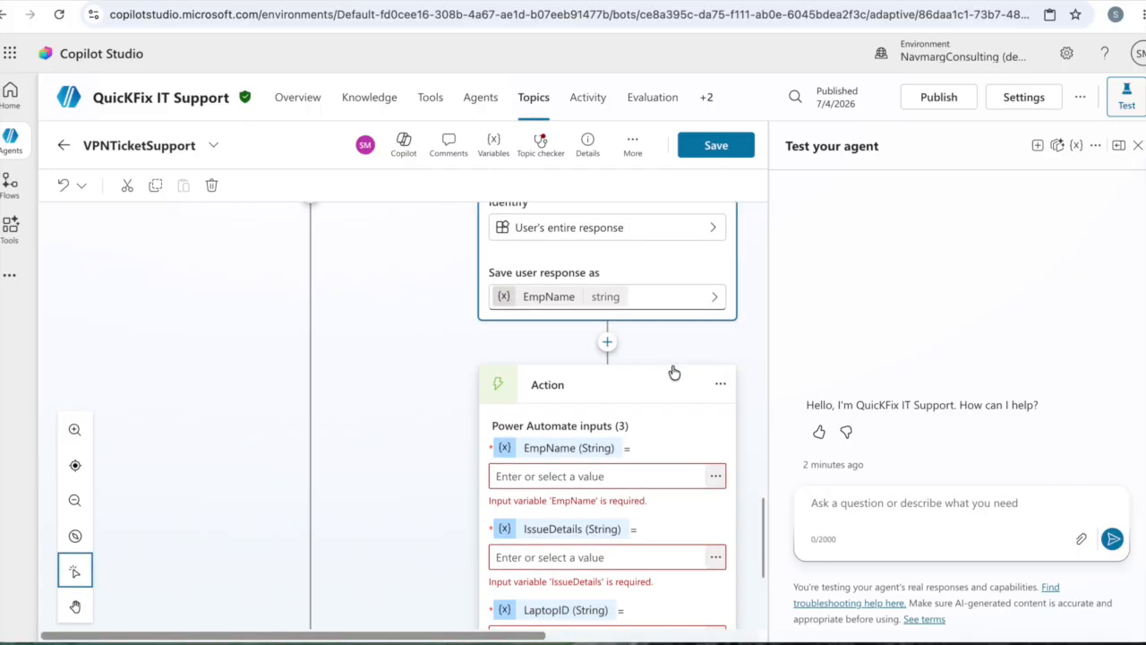
left_click(607, 342)
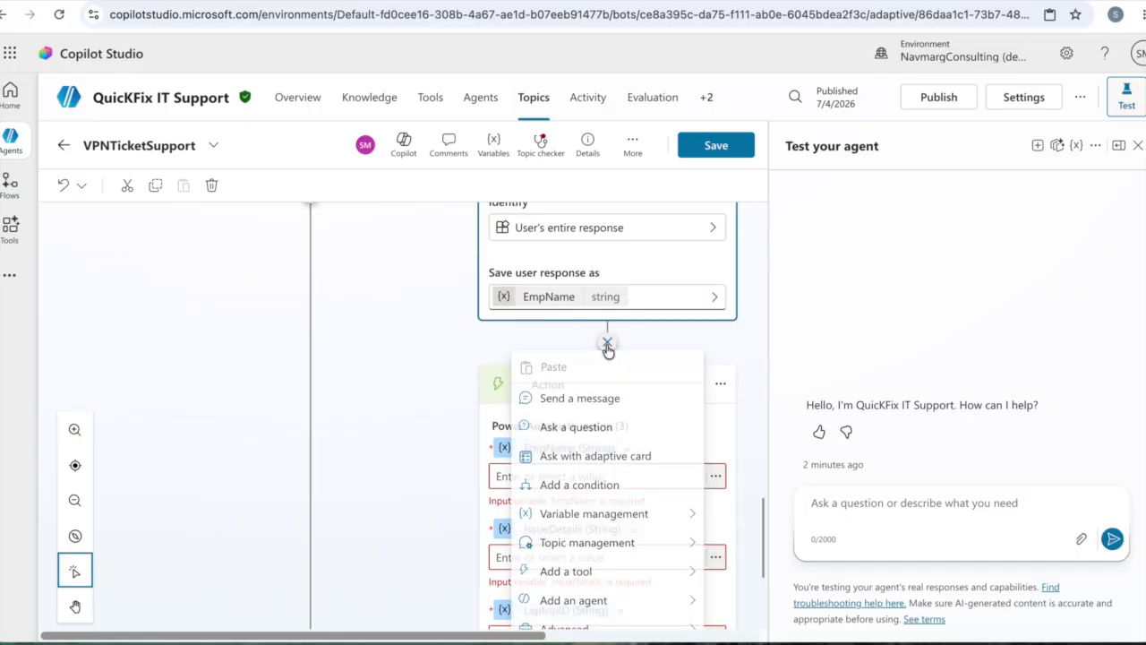
left_click(605, 412)
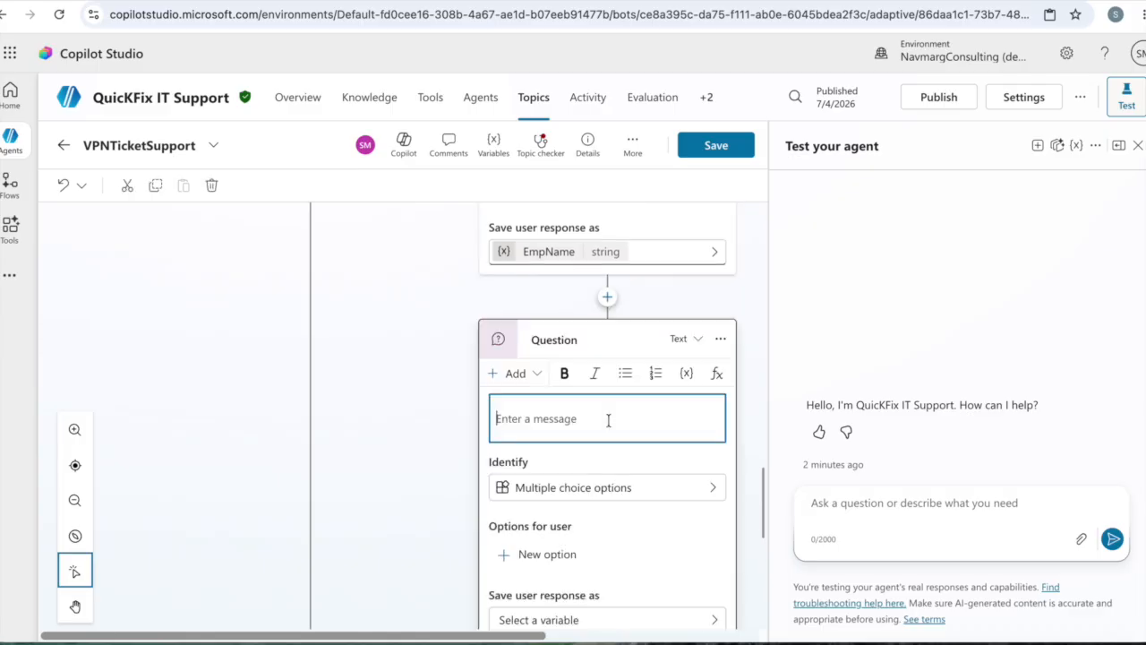
type("Describe your ")
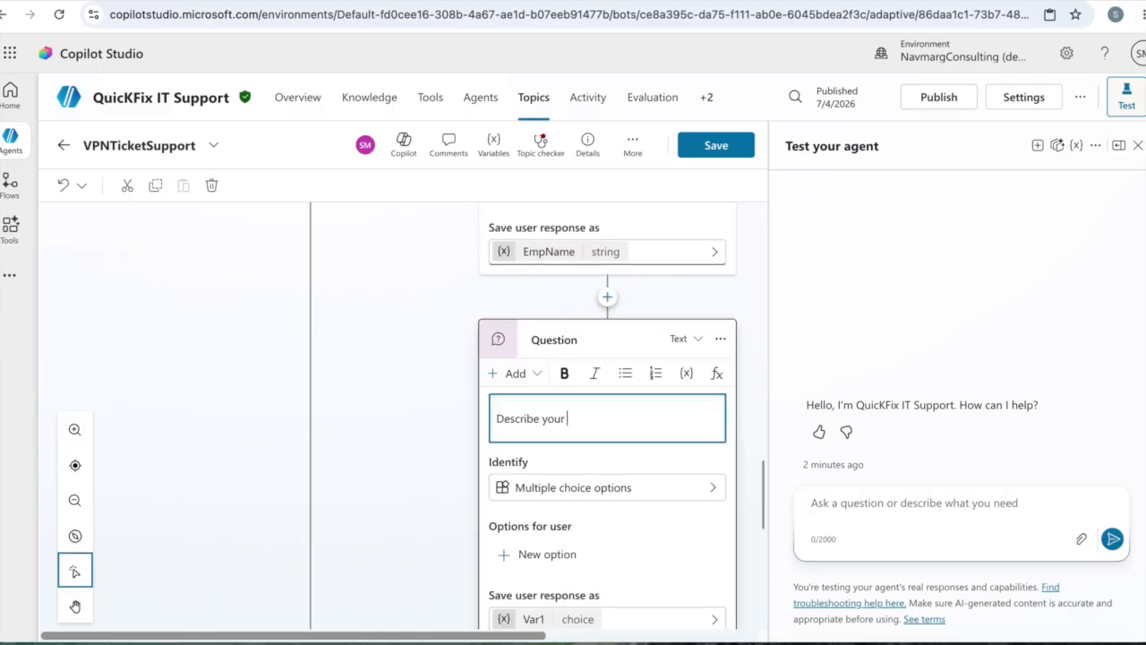
type("iss")
left_click(625, 498)
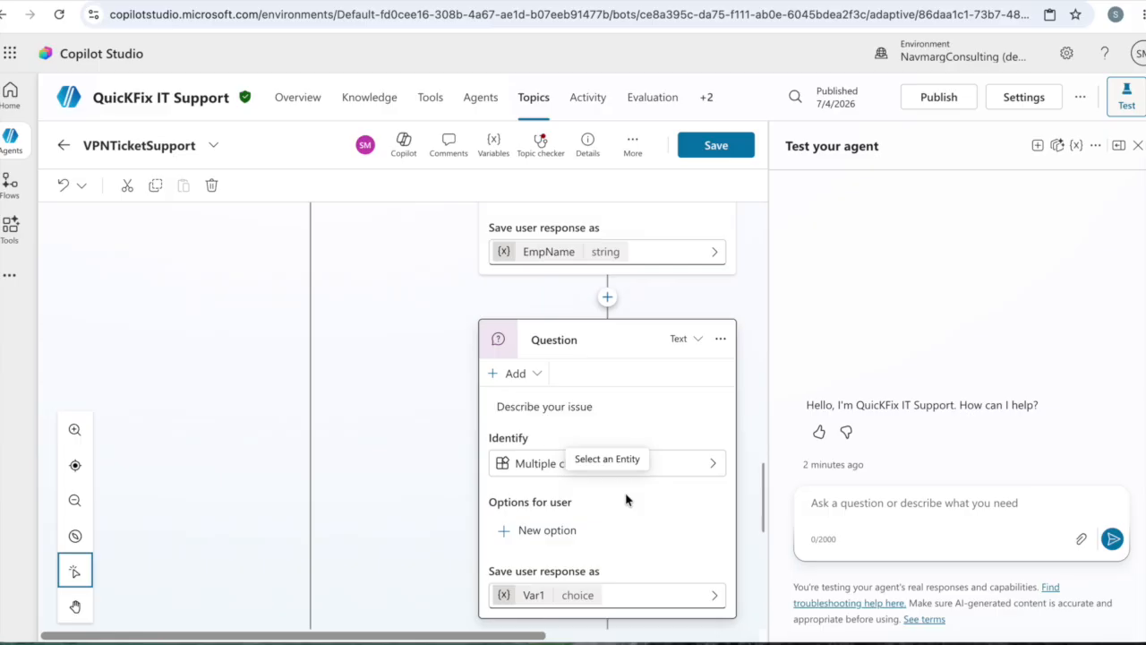
left_click(677, 464)
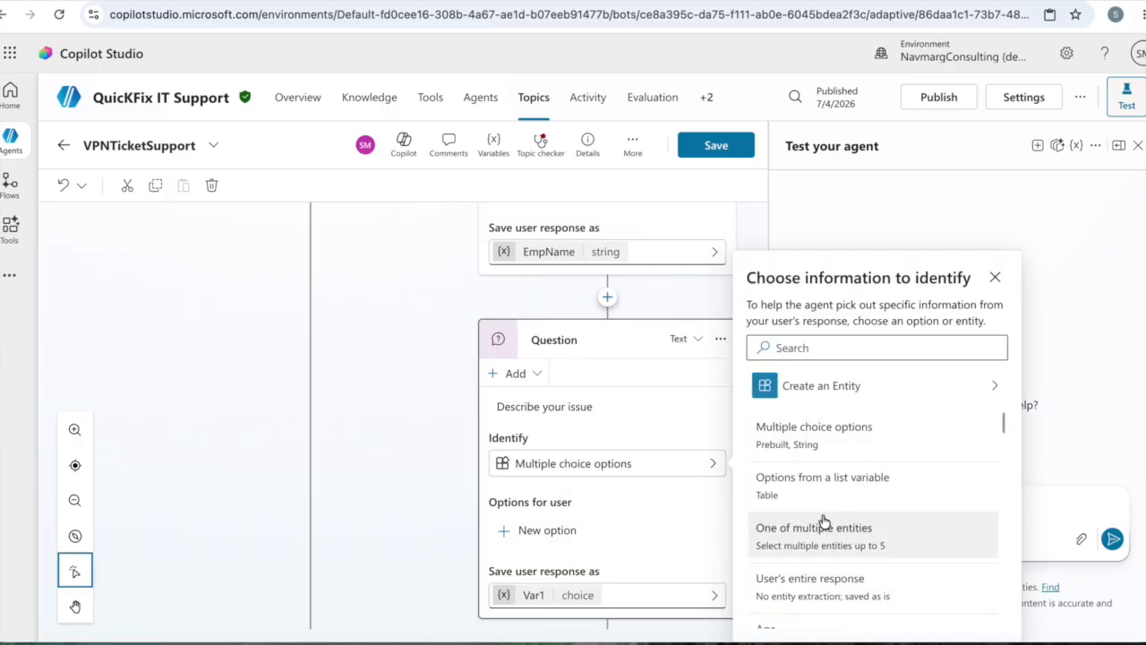
left_click(821, 587)
scroll(649, 460, "down", 1)
scroll(650, 459, "down", 1)
left_click(525, 364)
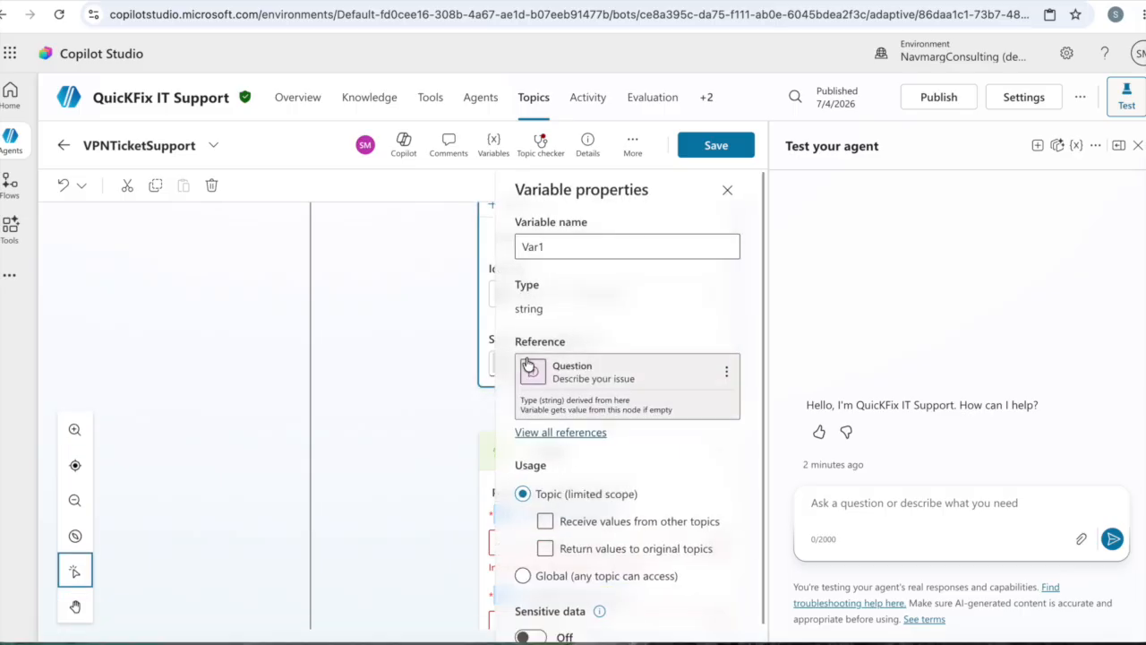
left_click(572, 245)
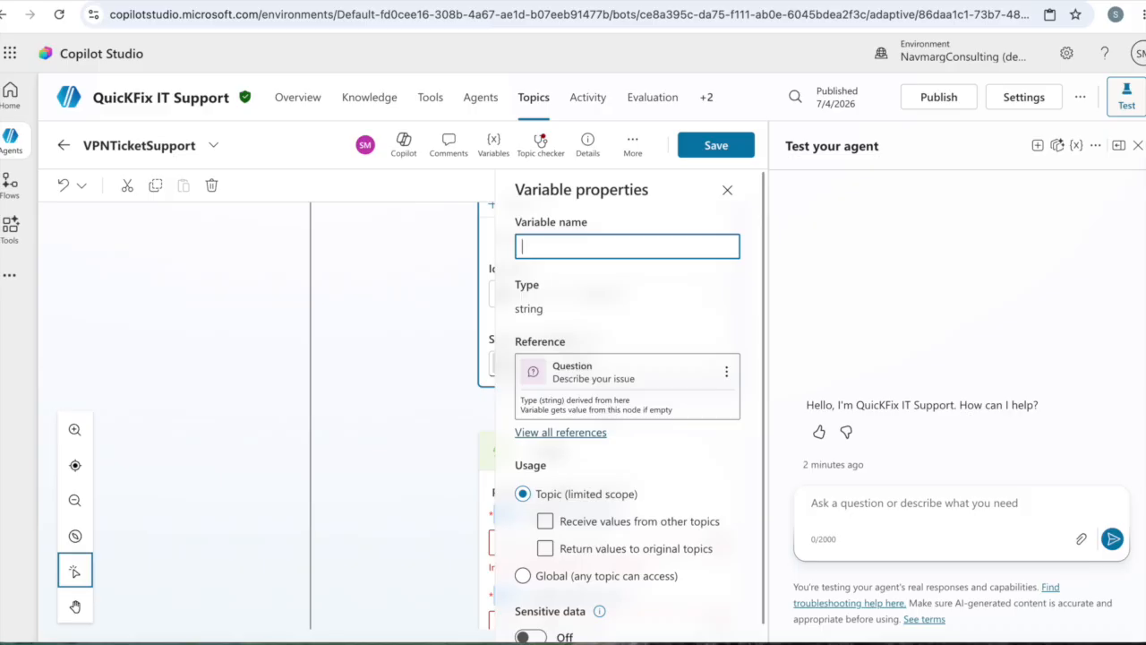
type("IssueDescriptio")
key("BackSpace")
key("BackSpace")
key("BackSpace")
key("BackSpace")
key("BackSpace")
key("BackSpace")
key("BackSpace")
key("BackSpace")
key("BackSpace")
key("BackSpace")
key("BackSpace")
key("BackSpace")
key("BackSpace")
key("BackSpace")
left_click(728, 190)
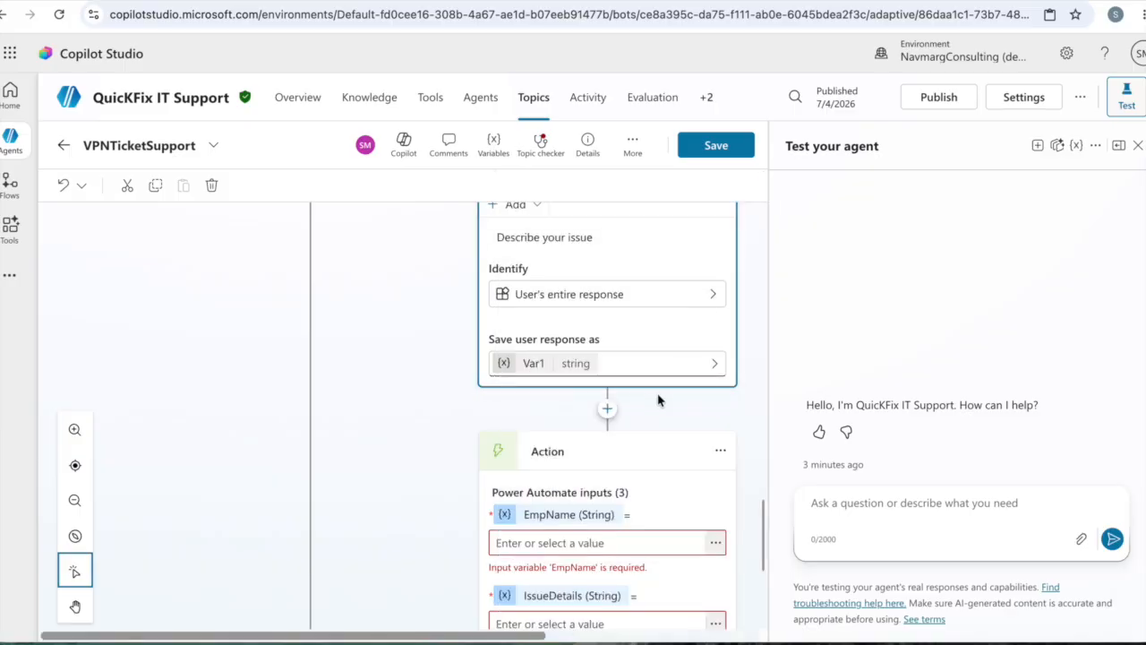
Replace the text of the "Describe your issue" question with "Please provide your Laptop ID"
scroll(680, 430, "up", 1)
left_click(609, 305)
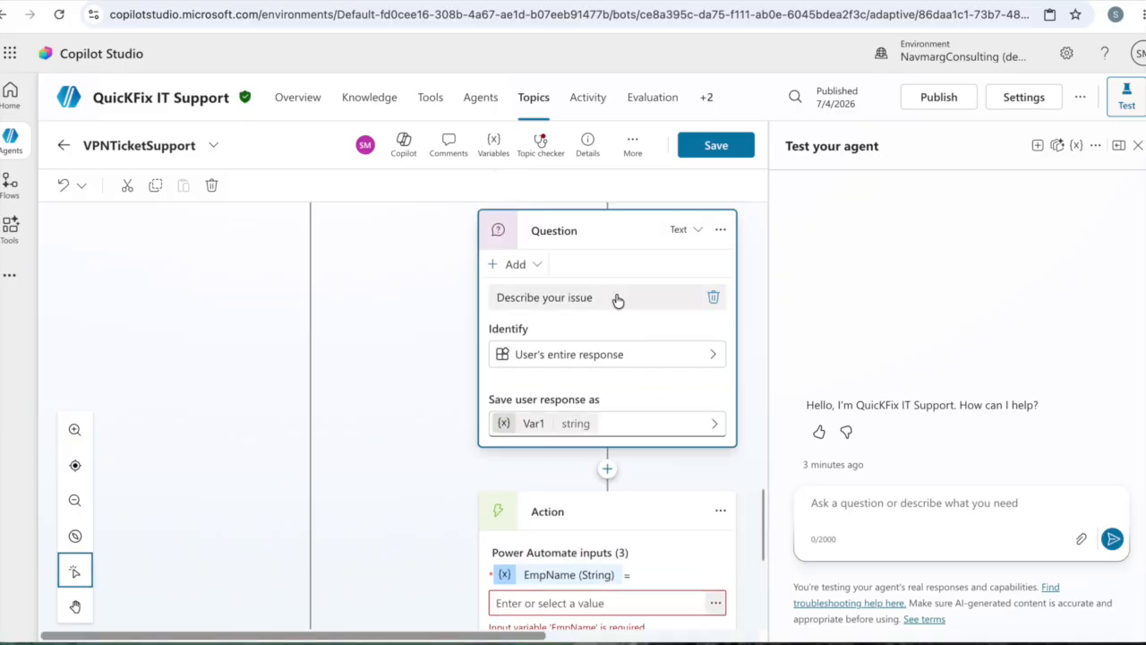
key("BackSpace")
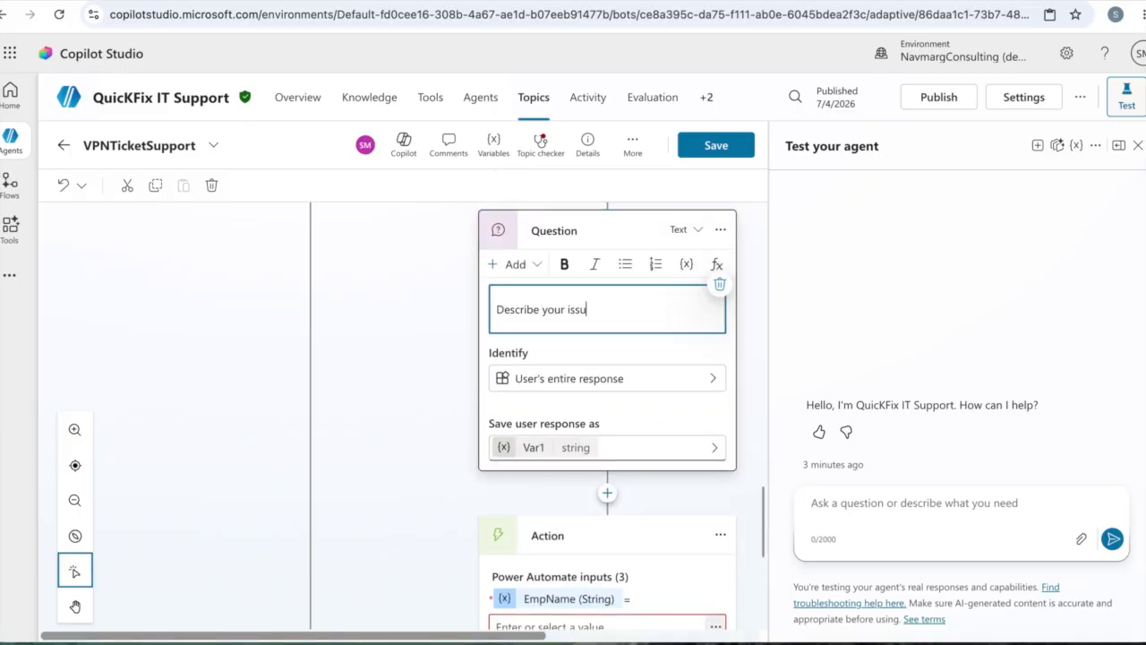
key("BackSpace")
key("BackSpace")
key("BackSpace")
key("BackSpace")
key("BackSpace")
key("BackSpace")
key("BackSpace")
key("BackSpace")
key("BackSpace")
key("BackSpace")
key("BackSpace")
key("BackSpace")
key("BackSpace")
key("BackSpace")
key("BackSpace")
key("BackSpace")
key("BackSpace")
type("Please")
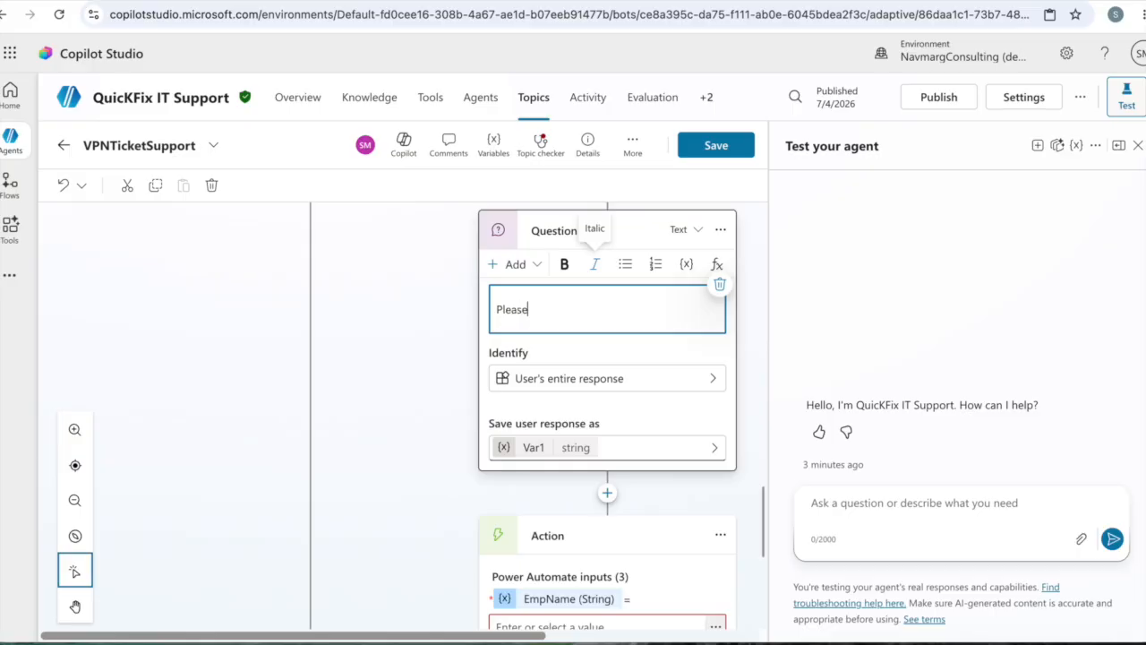
type(" provide your Laptop")
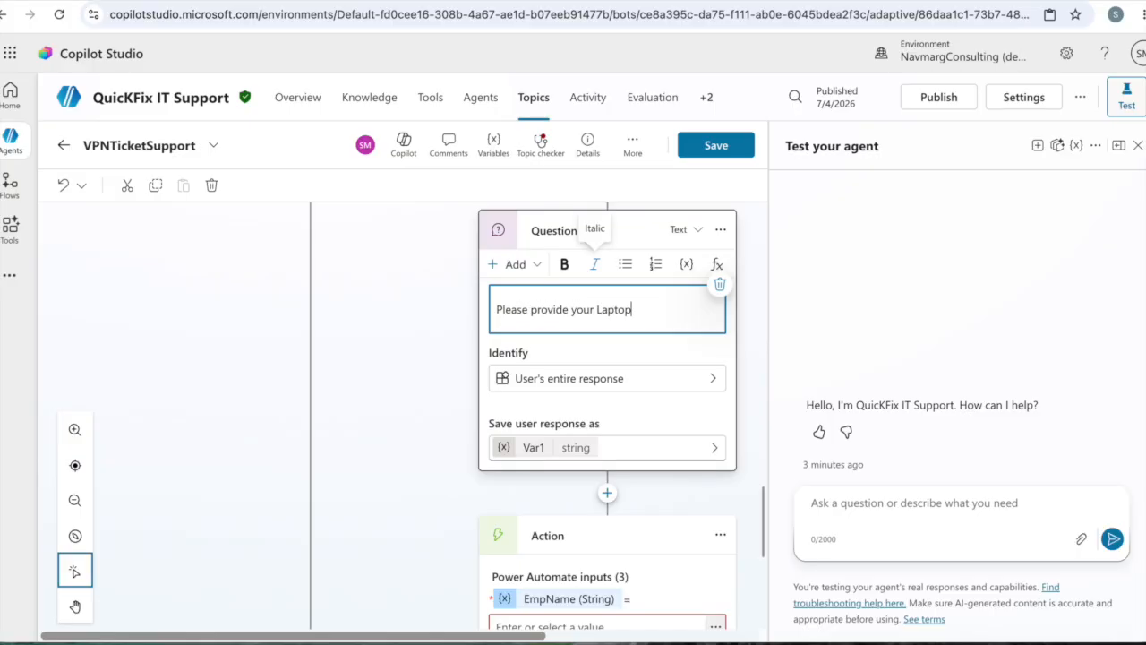
type(" ID")
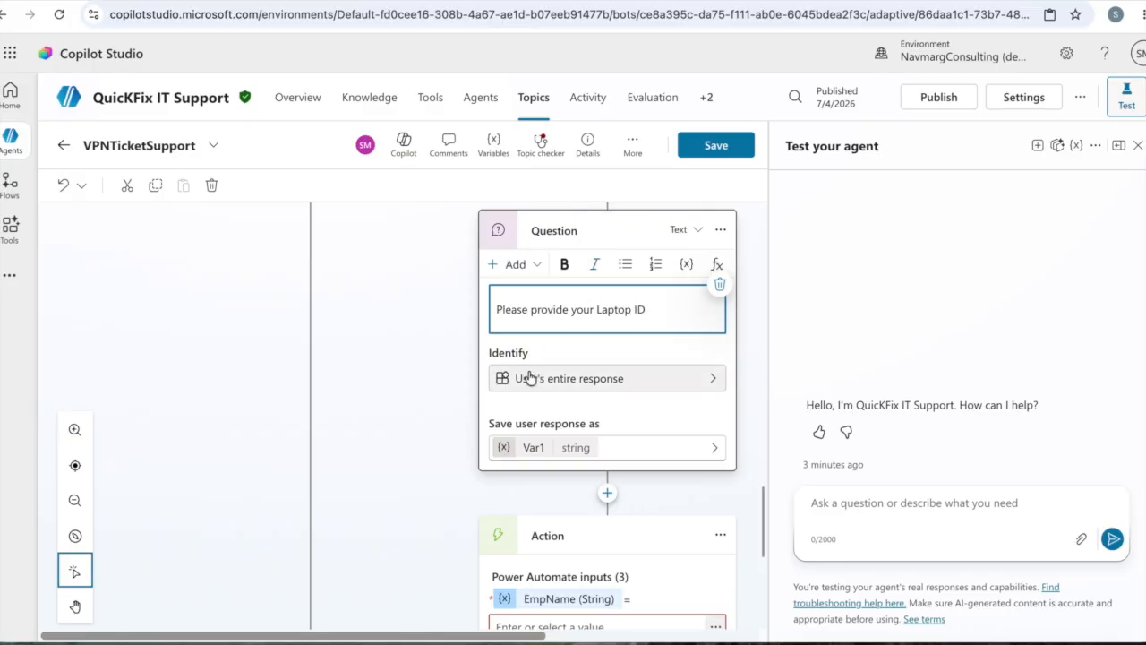
Set the Laptop ID question to identify the user's entire response and save the answer in a variable named LaptopID
left_click(592, 391)
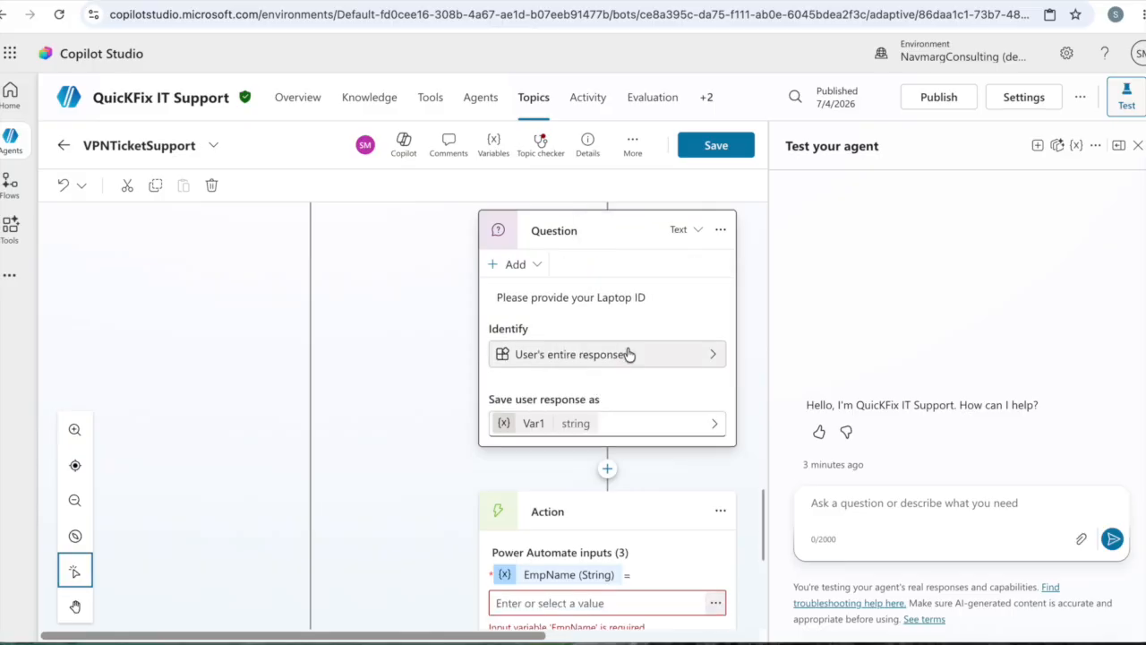
left_click(640, 359)
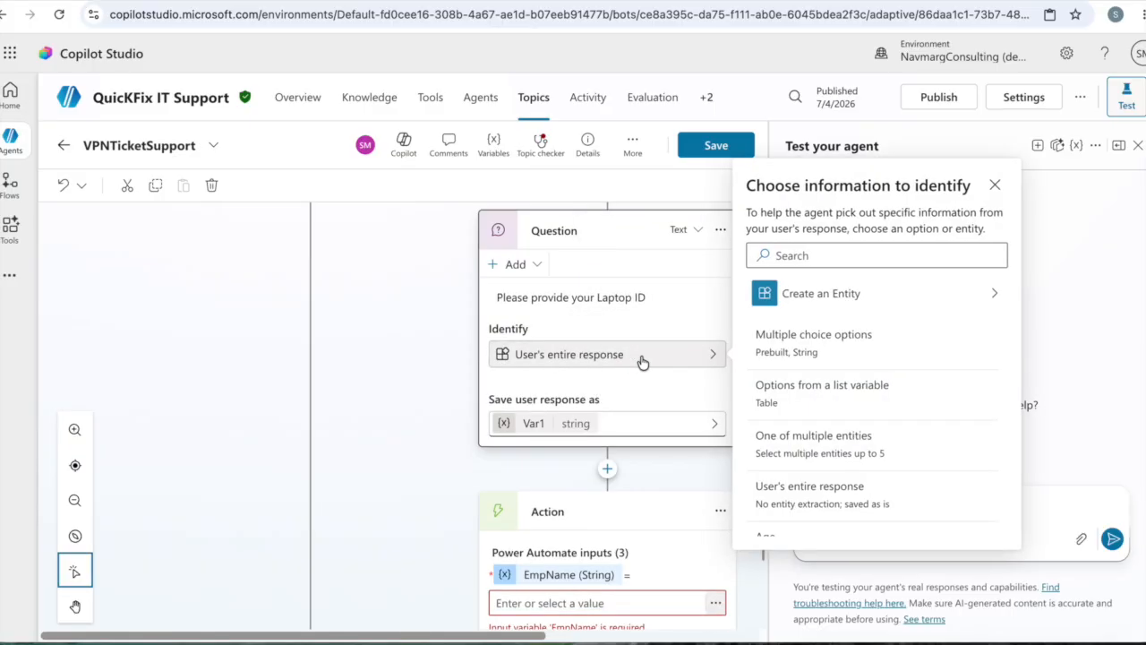
left_click(844, 506)
left_click(535, 426)
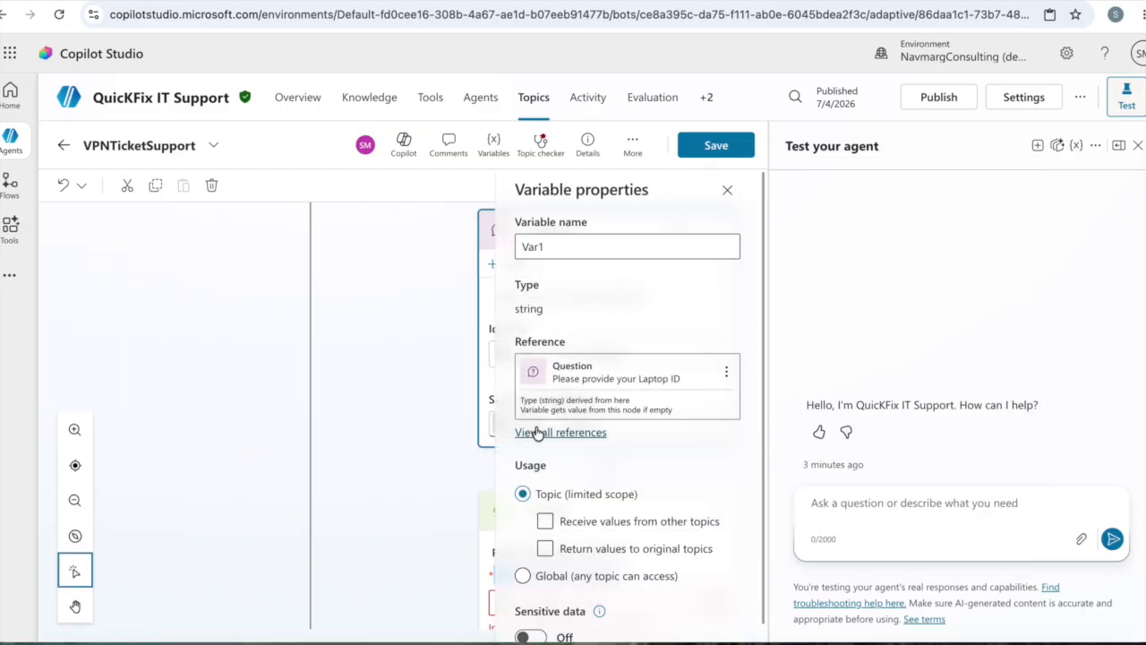
left_click(593, 249)
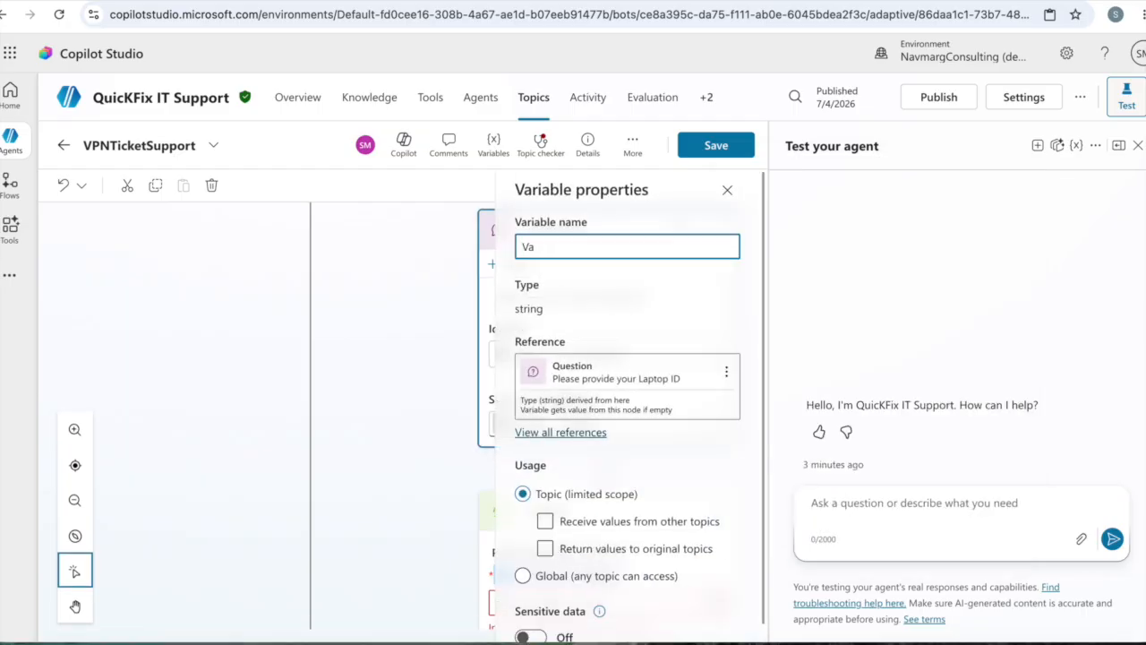
type("LaptopID")
key("Return")
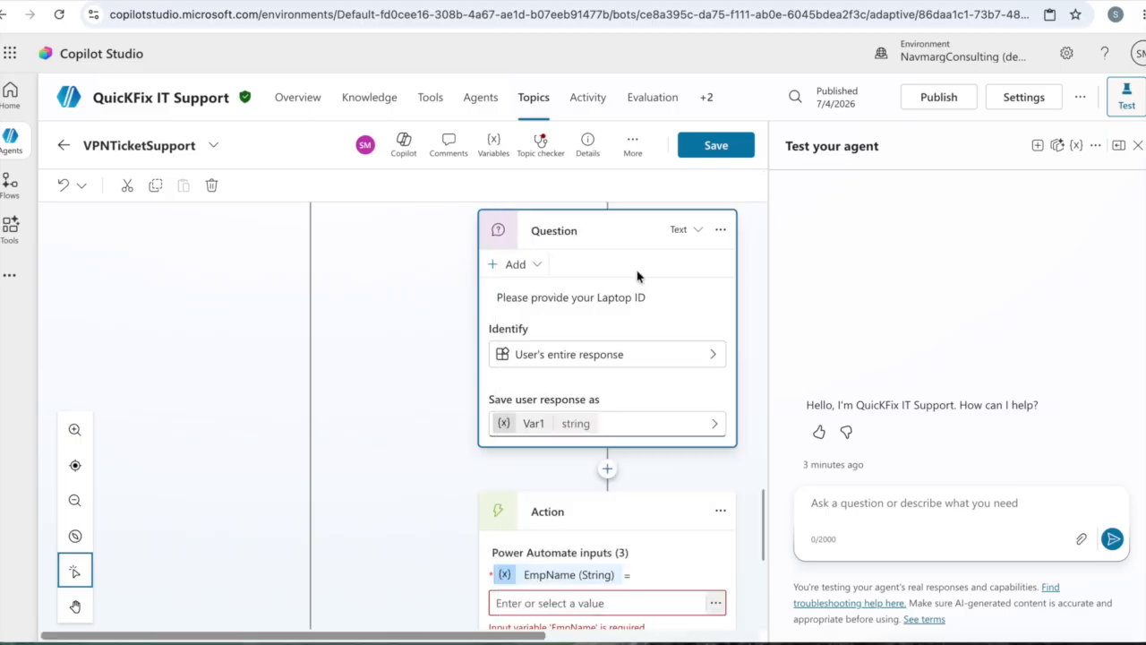
Map the EmpName input of the SharepointTicket flow action to the custom variable EmpName
scroll(429, 424, "down", 3)
left_click(572, 320)
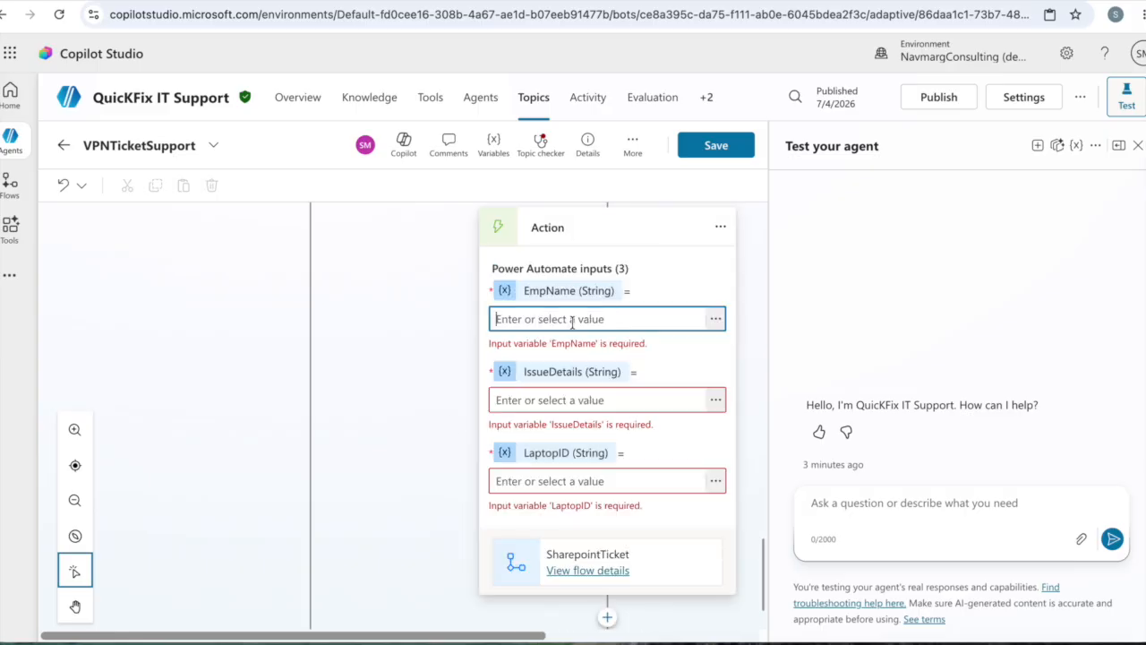
type("/")
key("BackSpace")
left_click(716, 320)
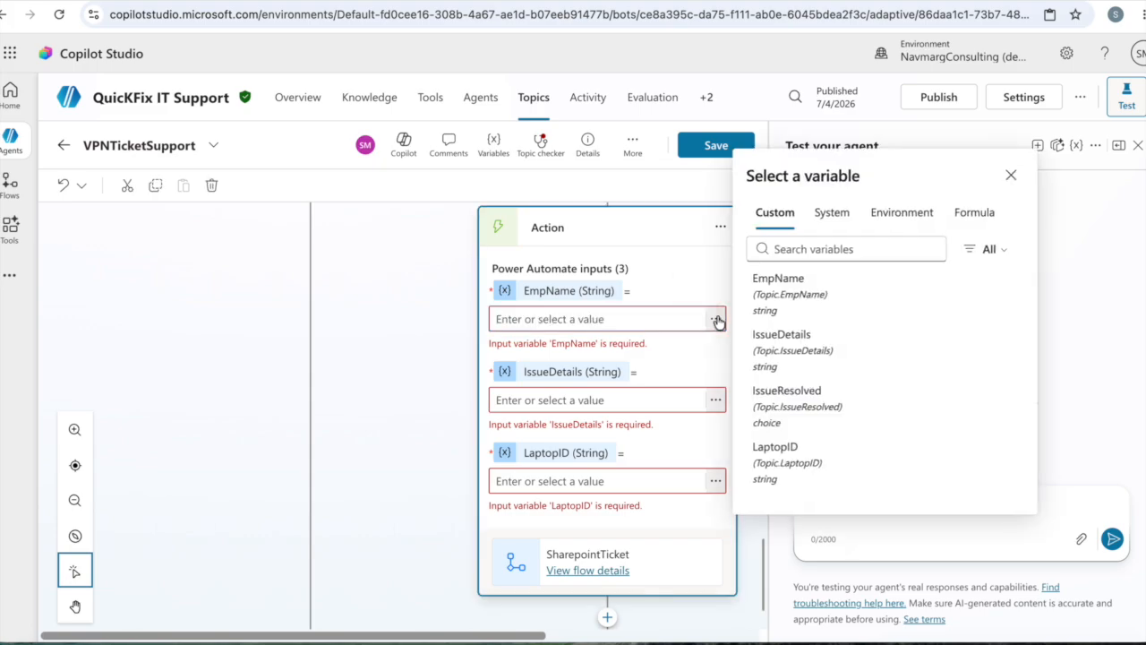
left_click(812, 298)
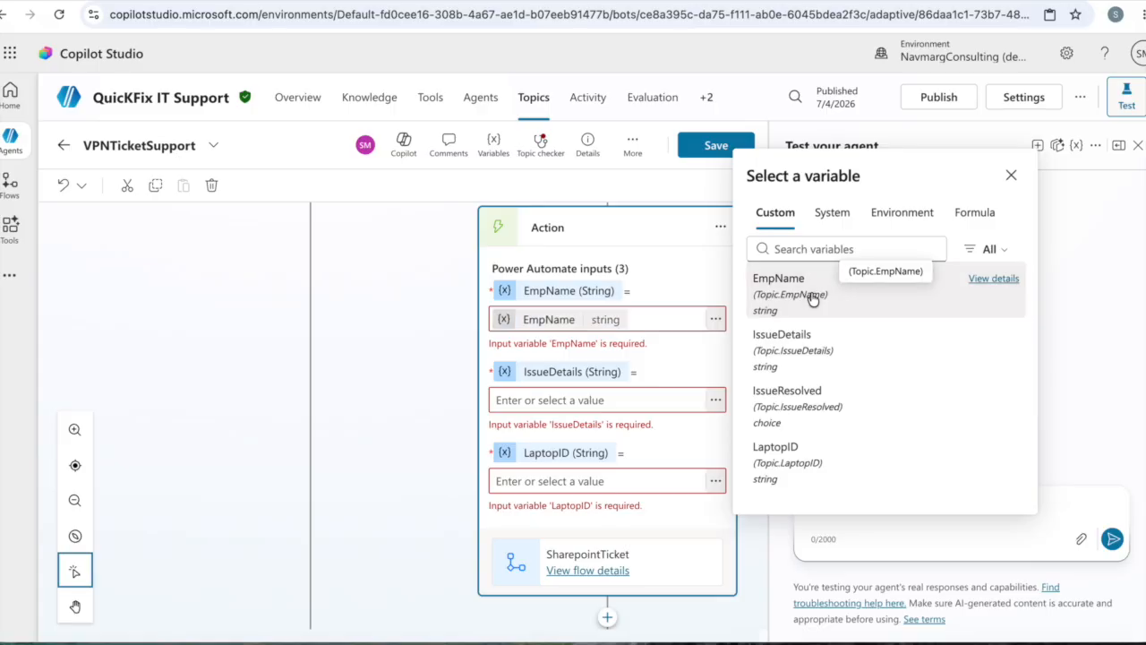
Map the flow action's IssueDetails and LaptopID inputs to the custom variables of the same names
left_click(644, 375)
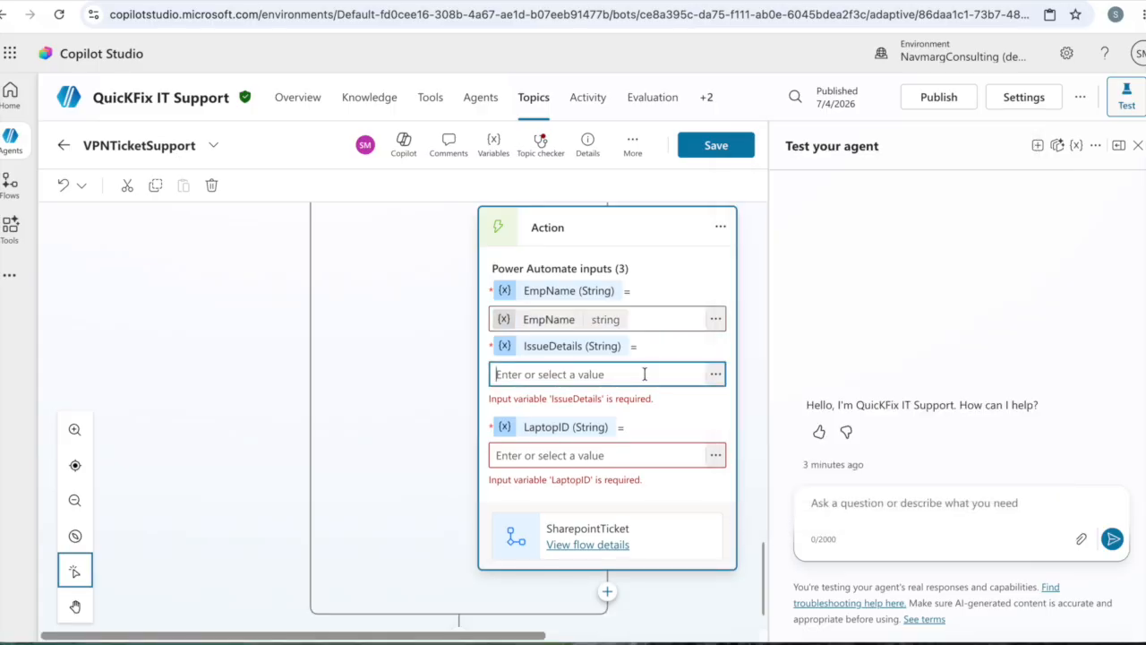
left_click(715, 374)
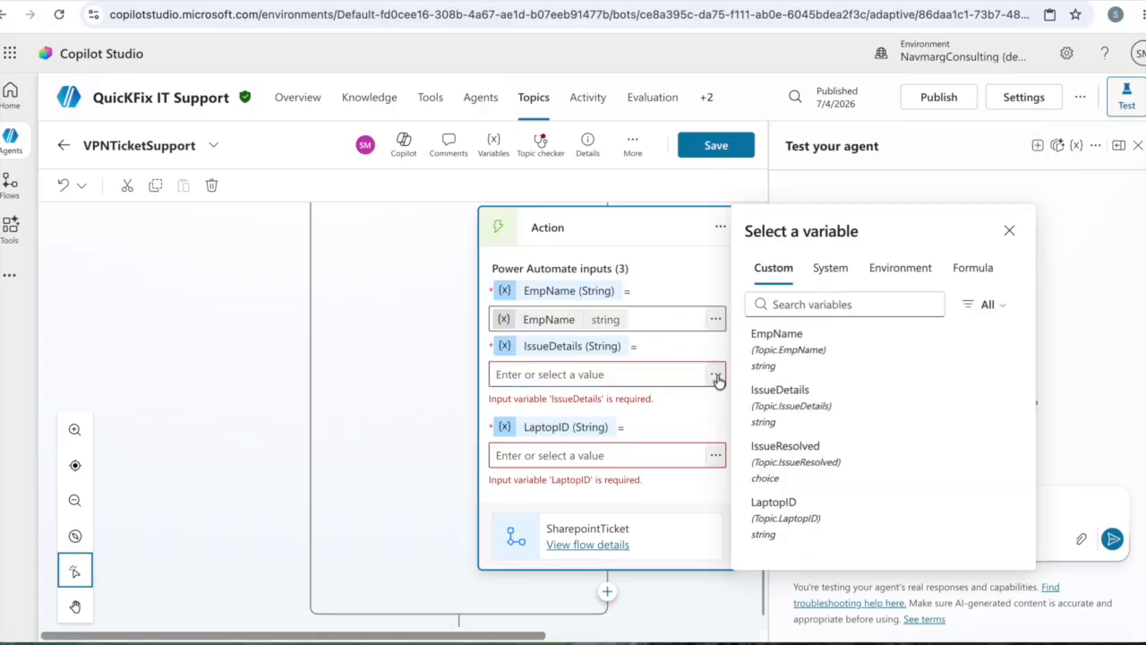
left_click(801, 405)
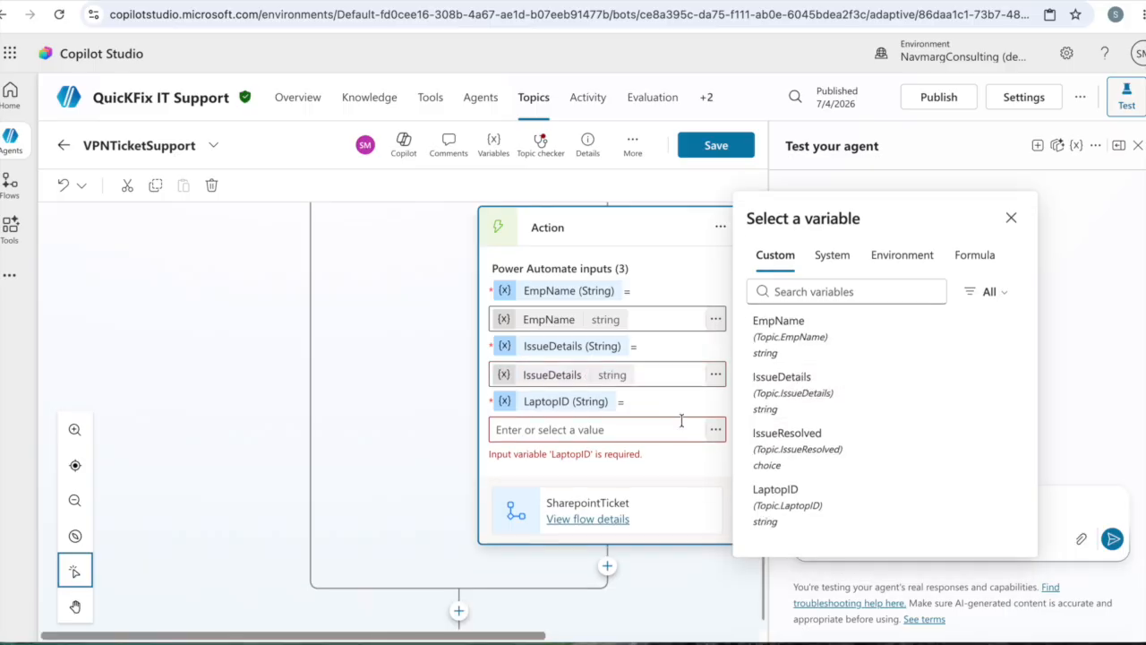
left_click(641, 431)
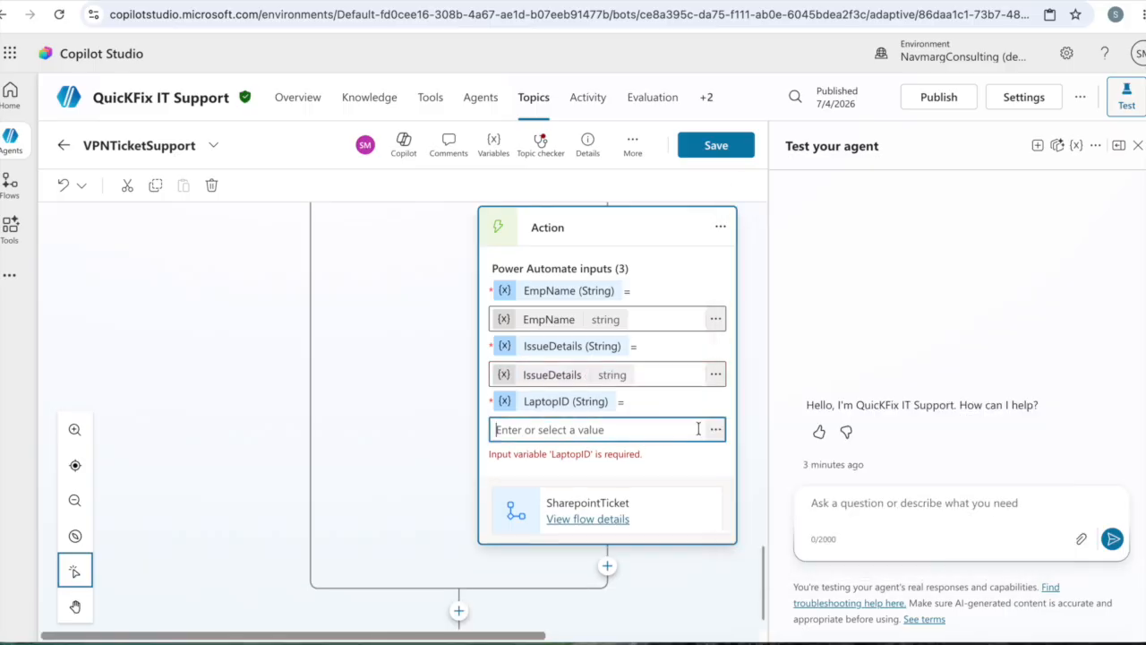
left_click(716, 431)
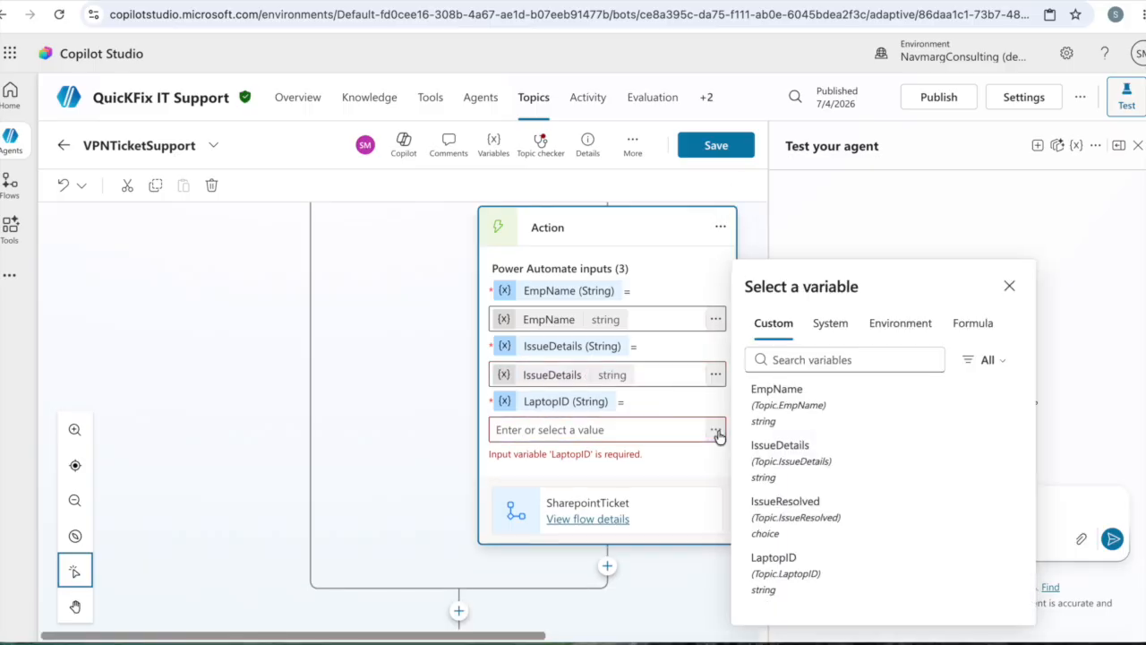
left_click(778, 559)
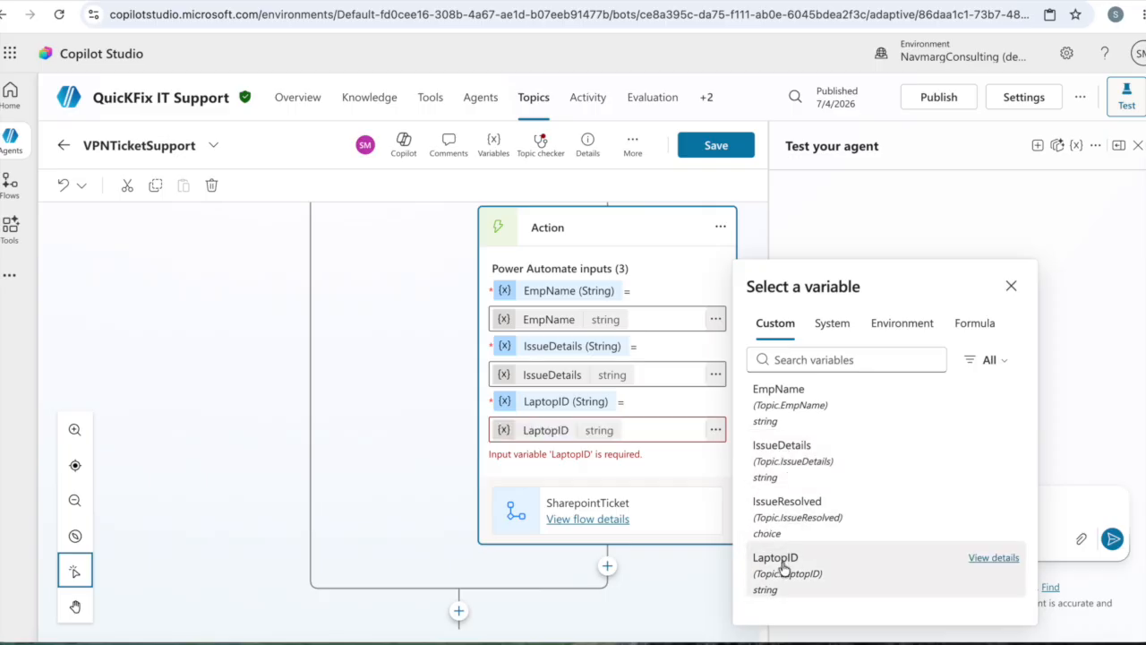
left_click(418, 443)
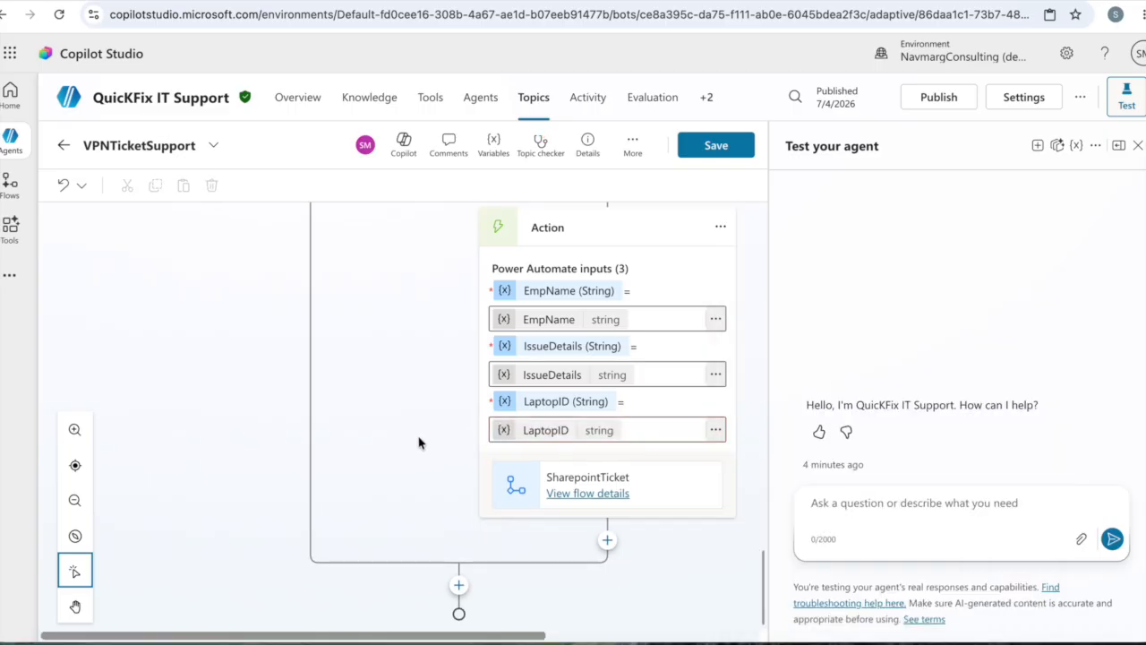
Save the VPNTicketSupport topic and check it for errors with the Topic checker
left_click(719, 146)
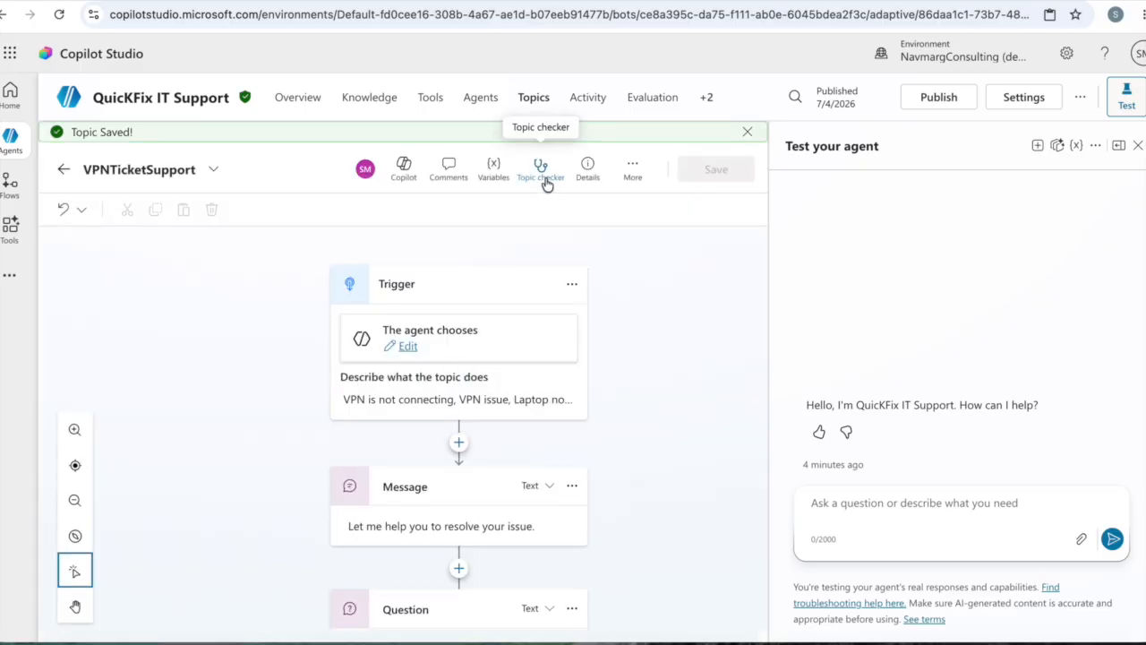
left_click(542, 170)
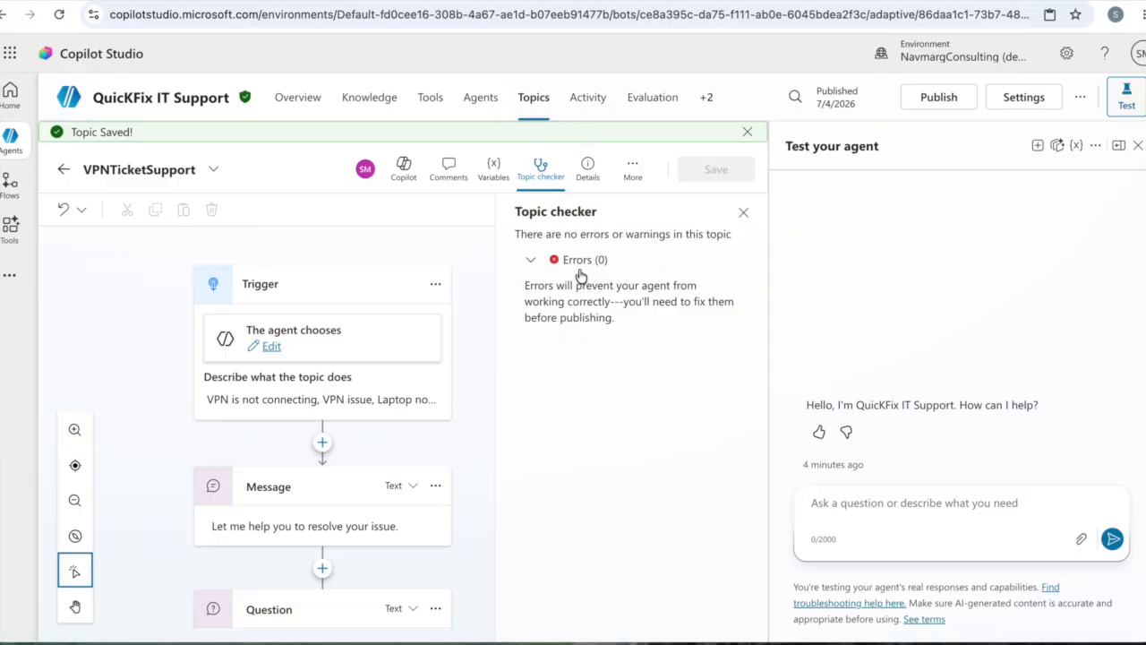
left_click(743, 216)
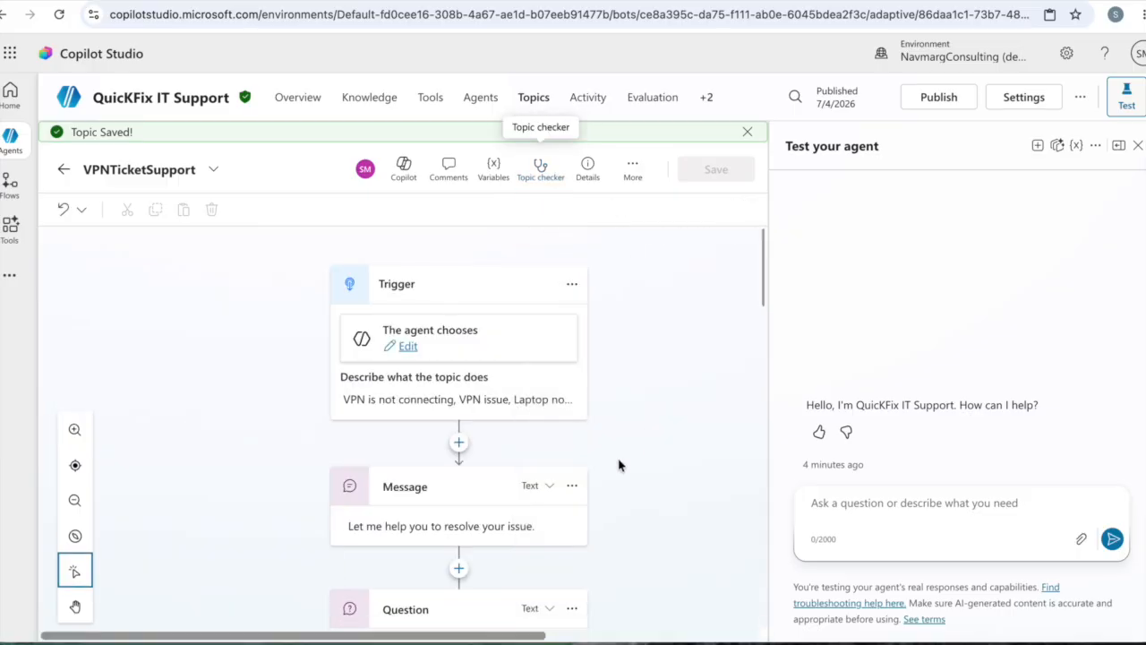
Start a new test session with the agent and send the message "Lap not connecting to VPN"
scroll(618, 465, "down", 5)
scroll(618, 465, "down", 5)
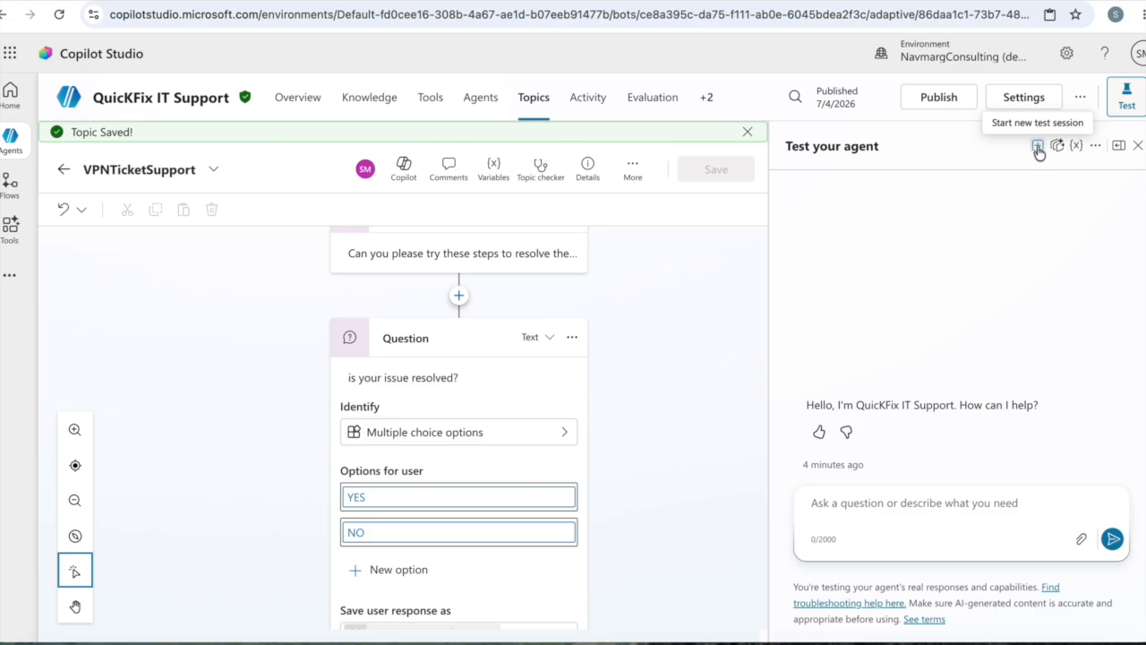
left_click(1038, 148)
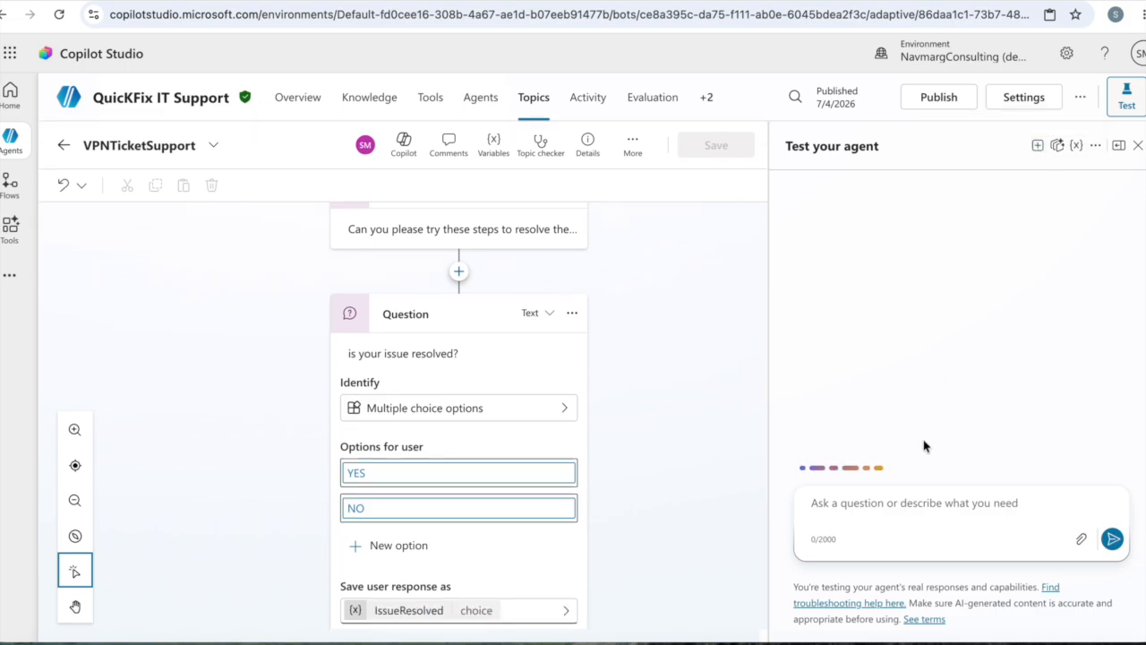
left_click(927, 510)
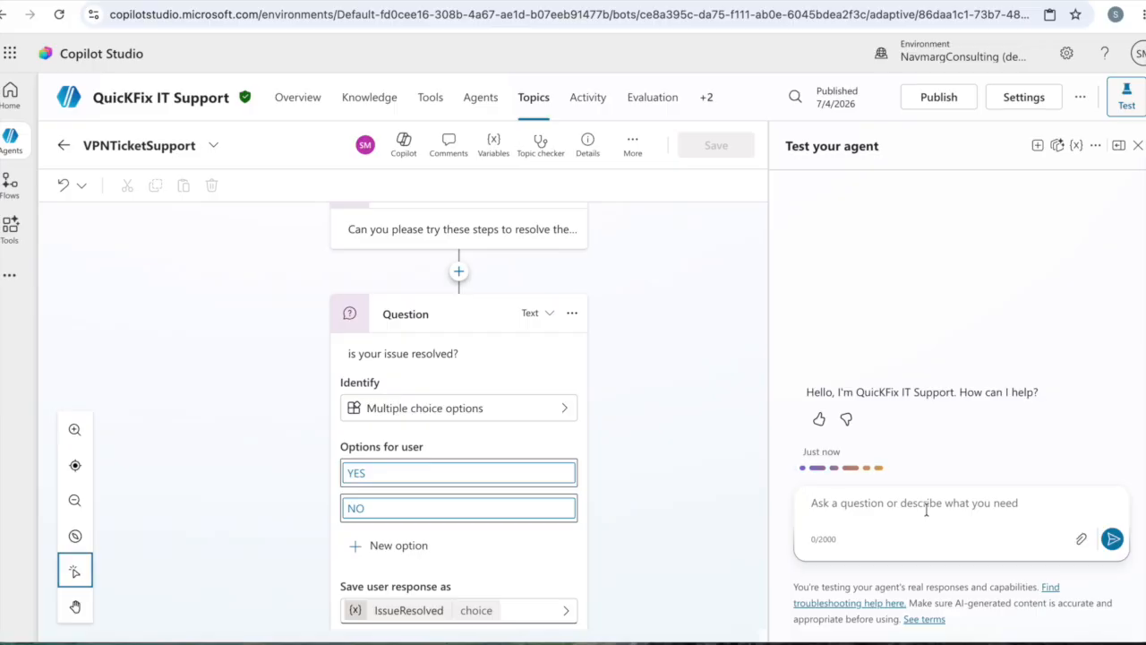
type("Hi")
key("BackSpace")
key("BackSpace")
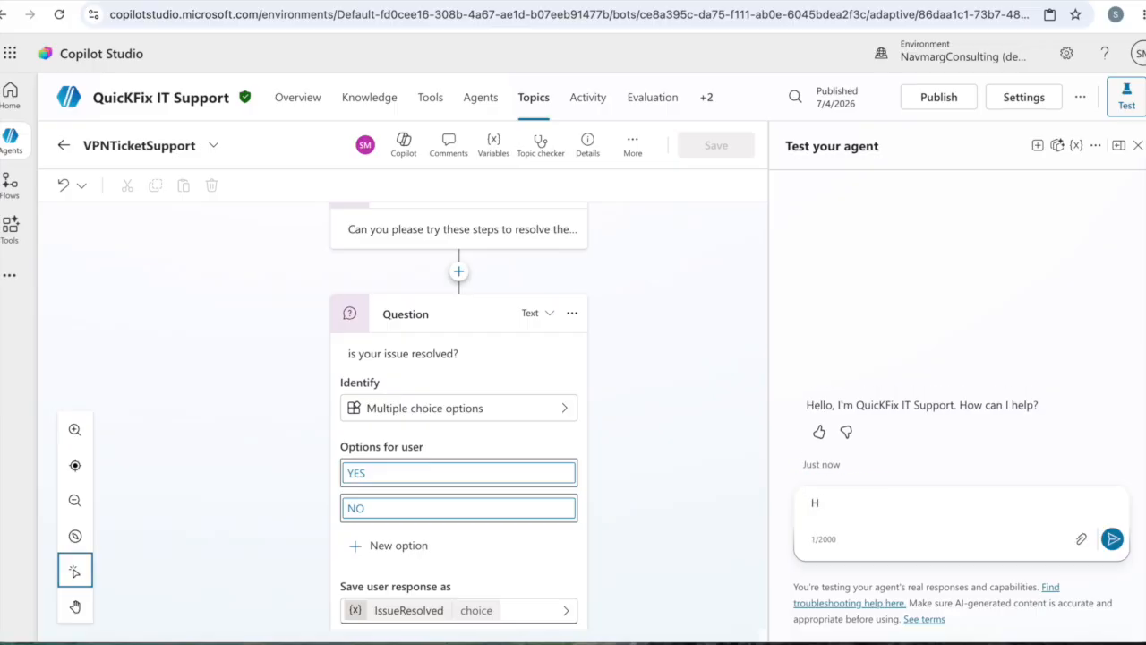
type("Lap not connecting to VP")
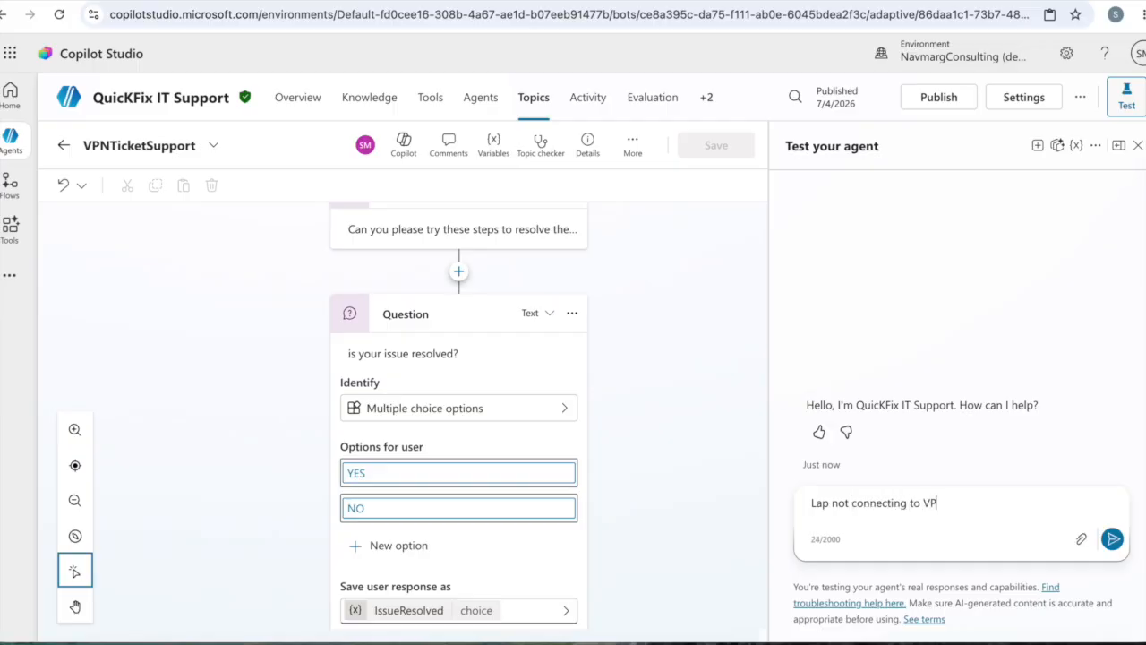
type("N")
key("Return")
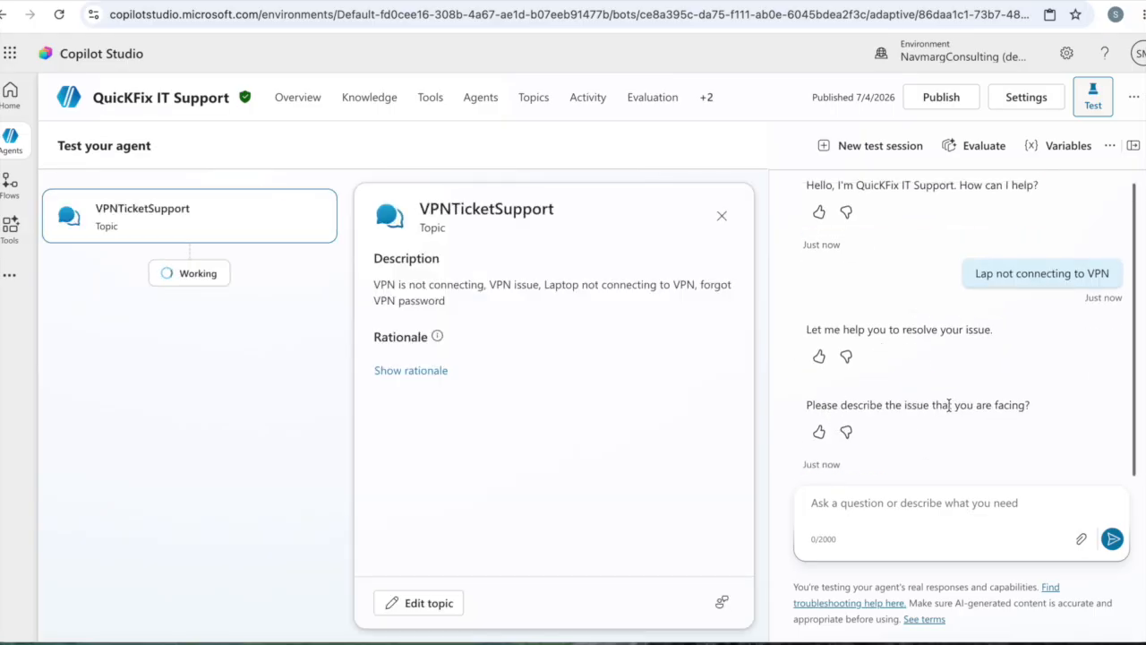
Answer the issue question with "My laptop is not connecting to the VPN, I am blocked now in my work. Need your help to fix this immediately"
left_click(933, 514)
type("My laptop ")
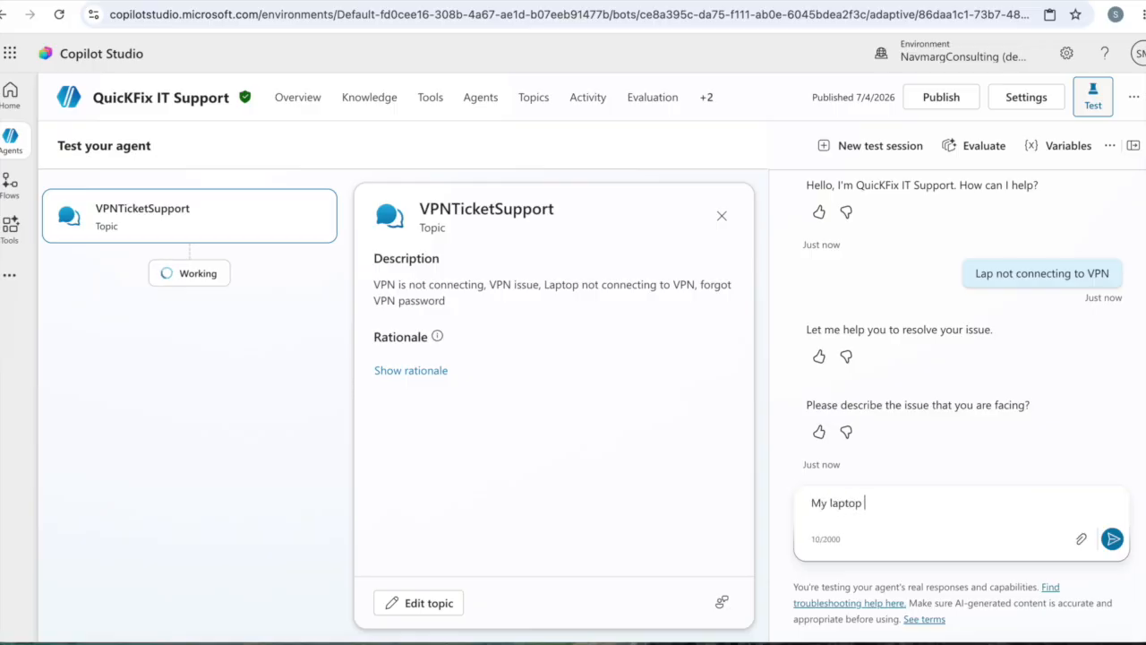
type("is not connecting to")
type(" te")
type("he ")
type("VPN")
type(", I am ")
type("block")
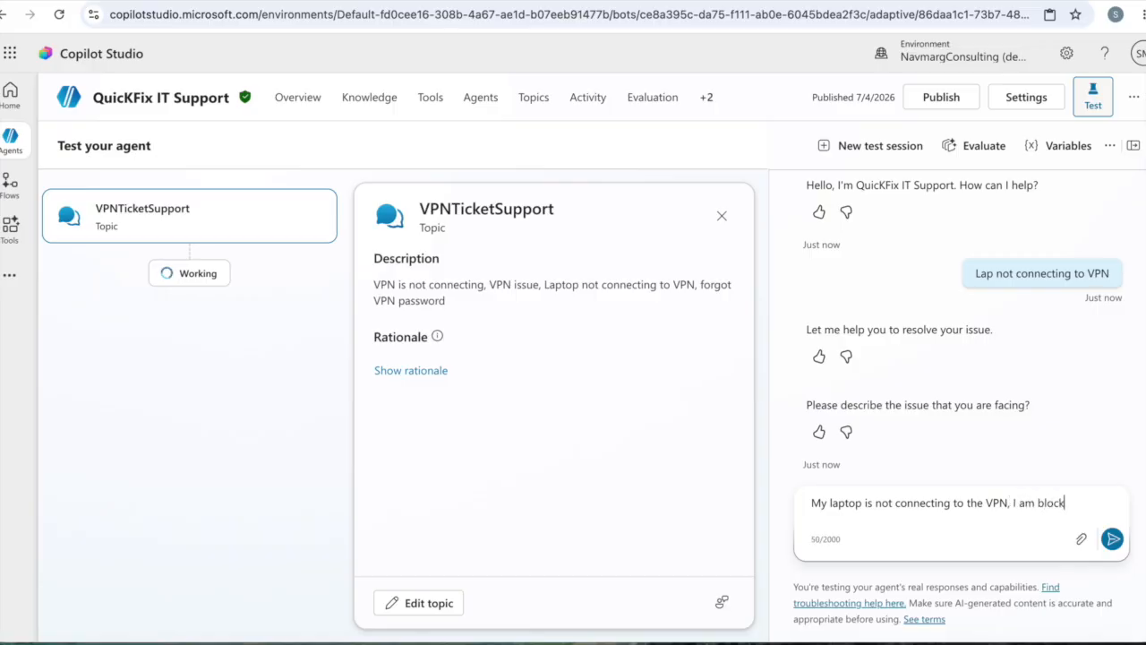
type("ed now in my wo")
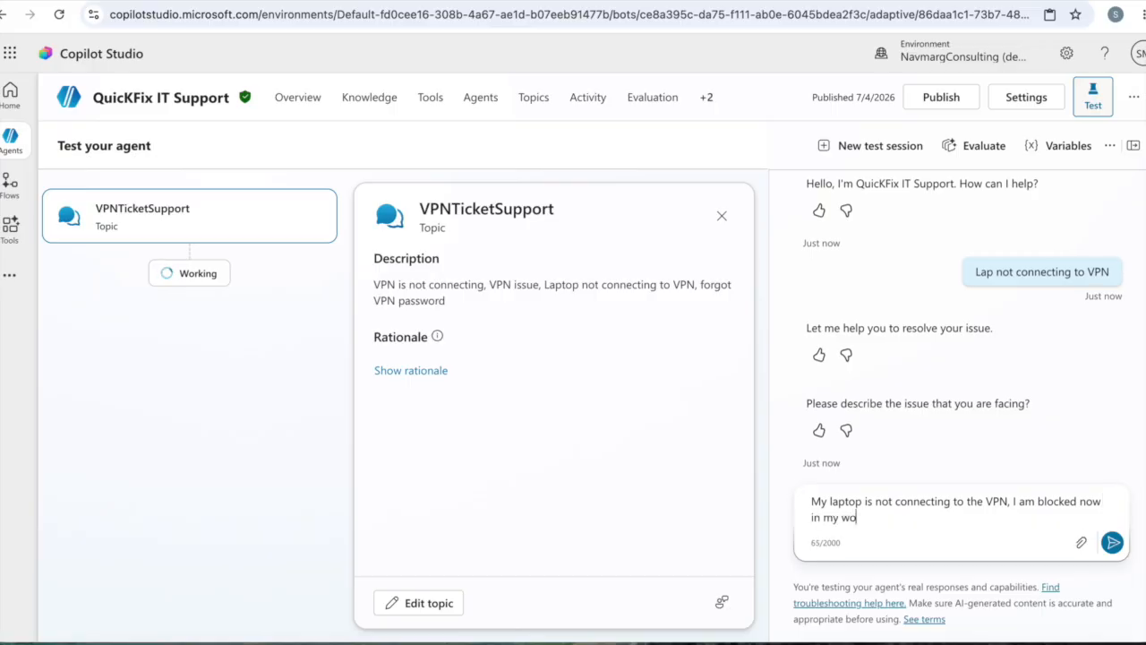
type("rk. res")
type("N")
type("eed your he")
type("fi")
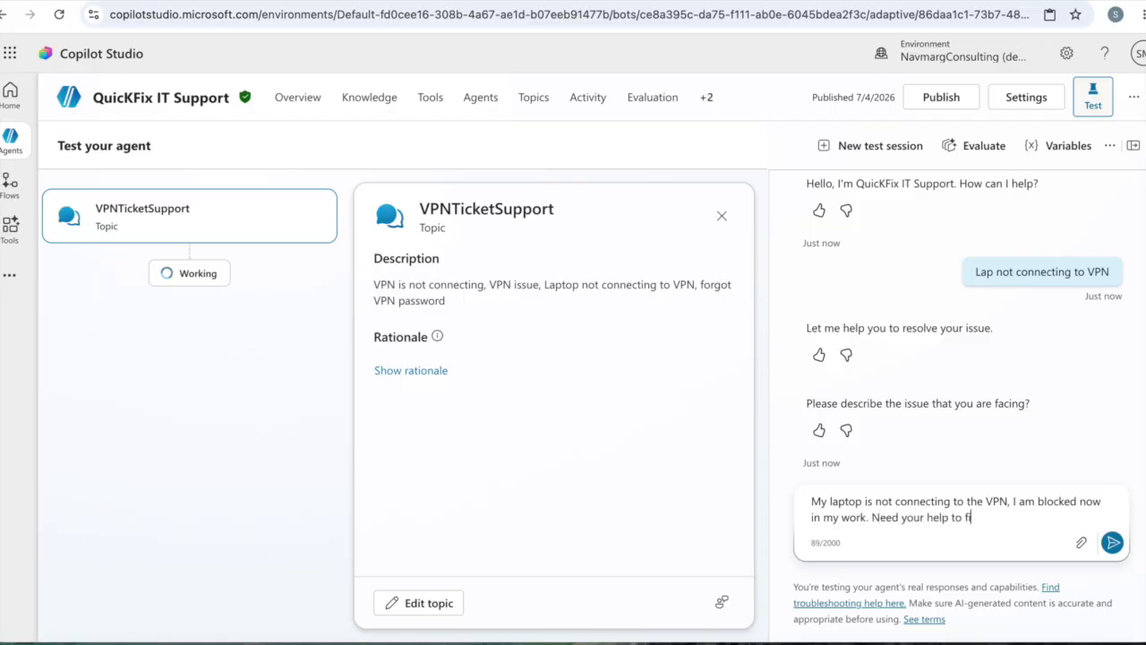
type("x this immediately")
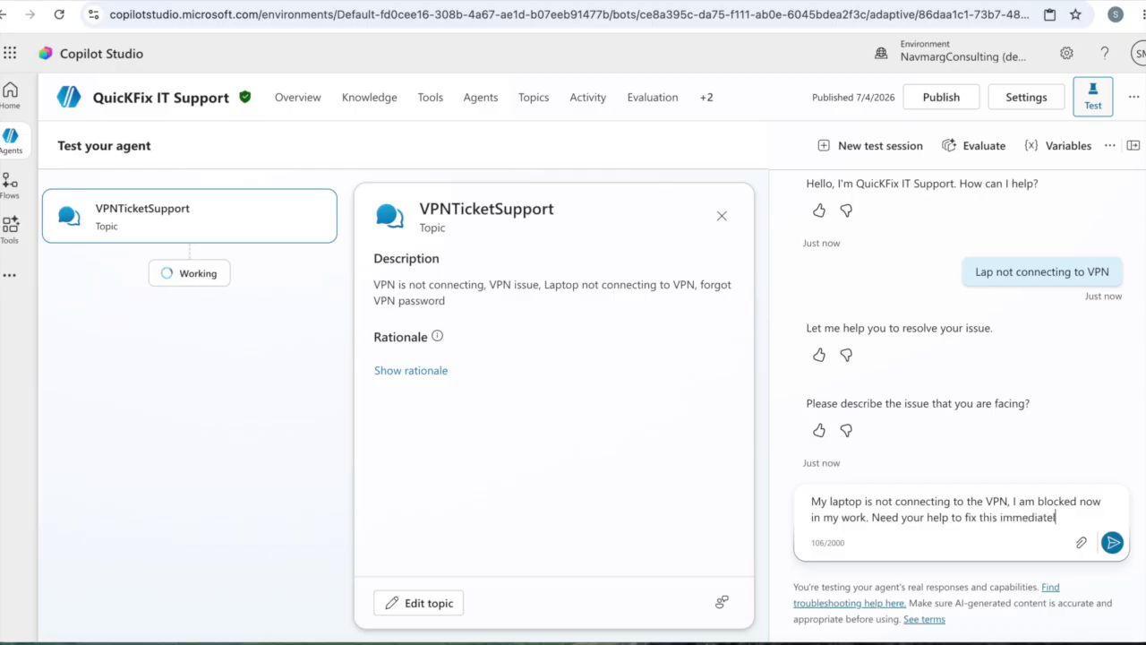
left_click(1112, 542)
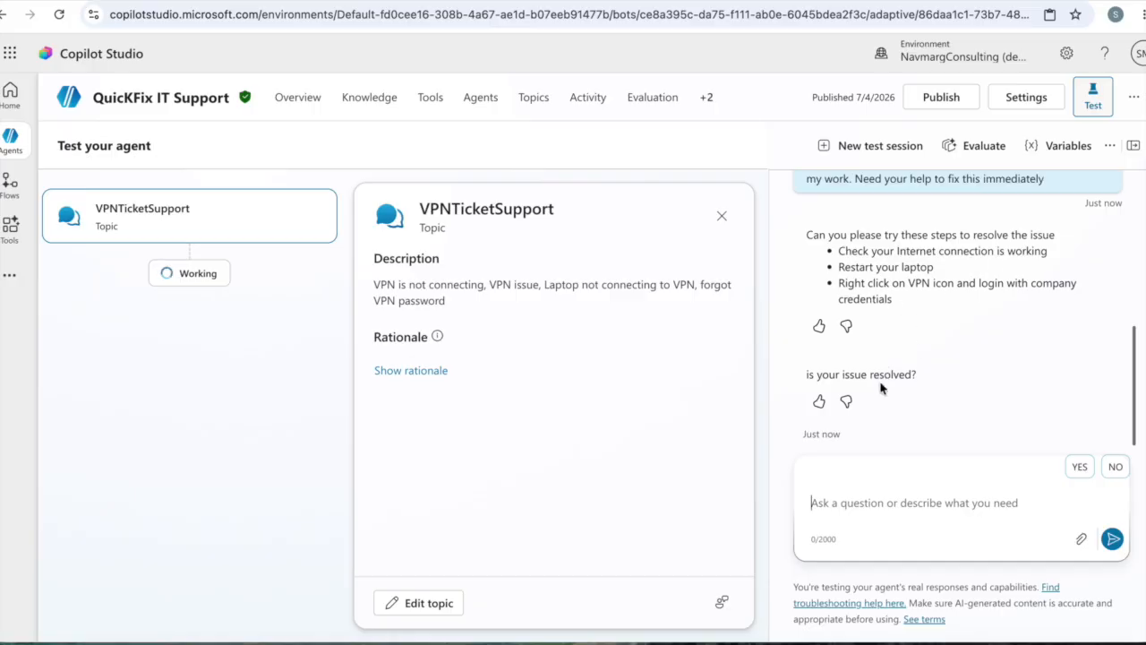
Answer NO to whether the issue is resolved and reply to the name question with the employee's first name
left_click(1116, 468)
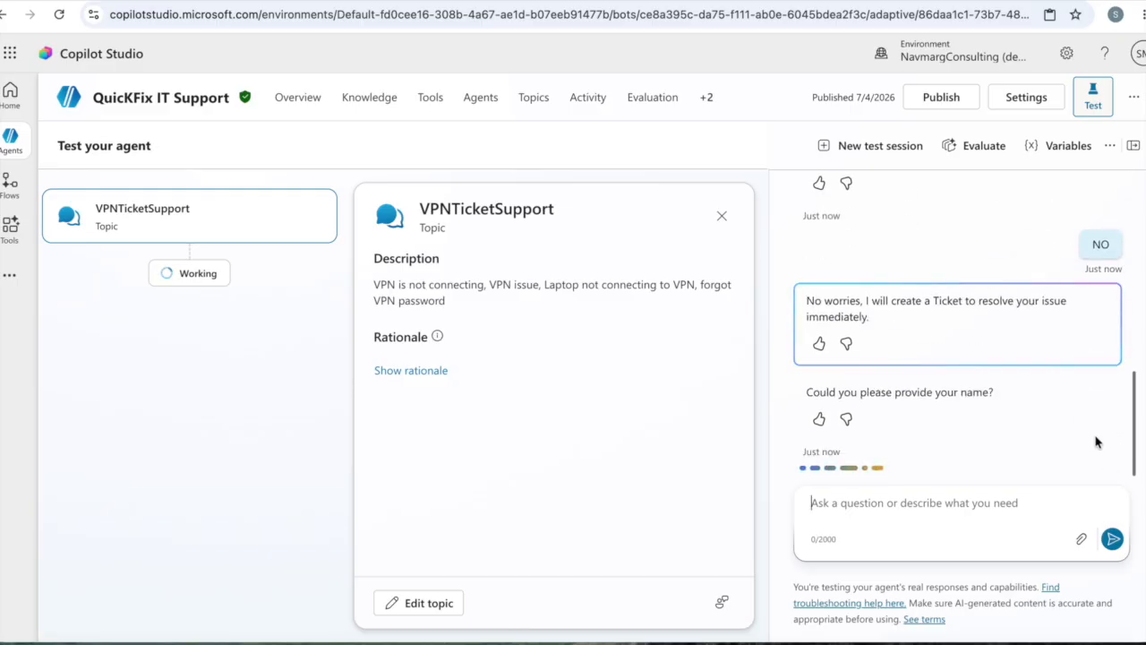
left_click(929, 513)
type("Sandeep")
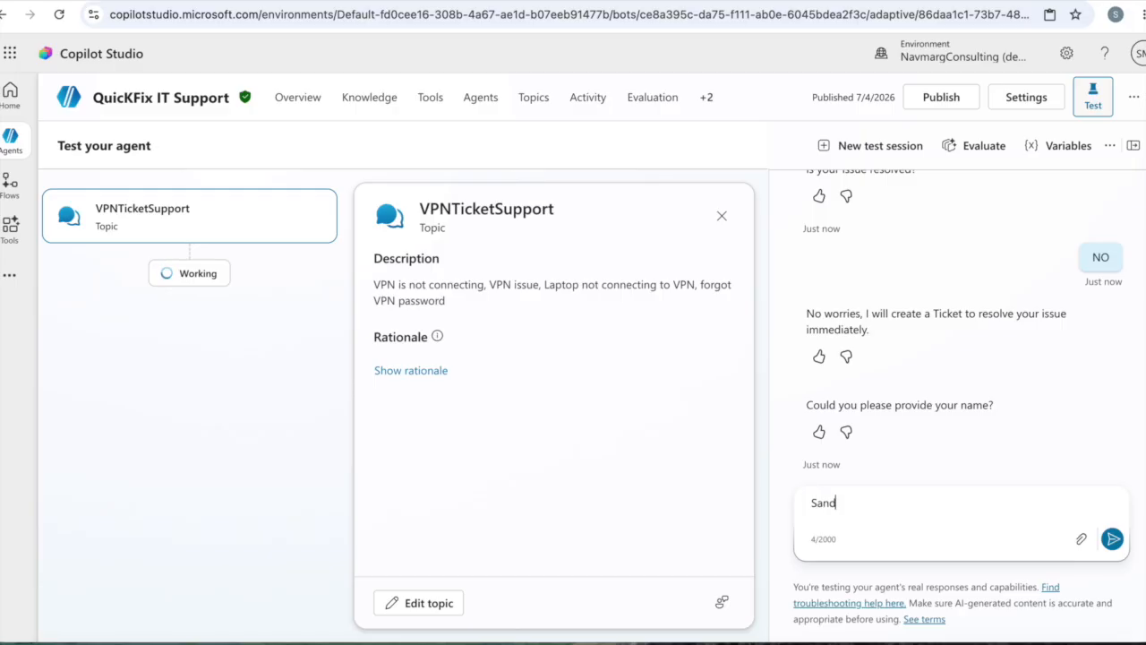
left_click(1113, 540)
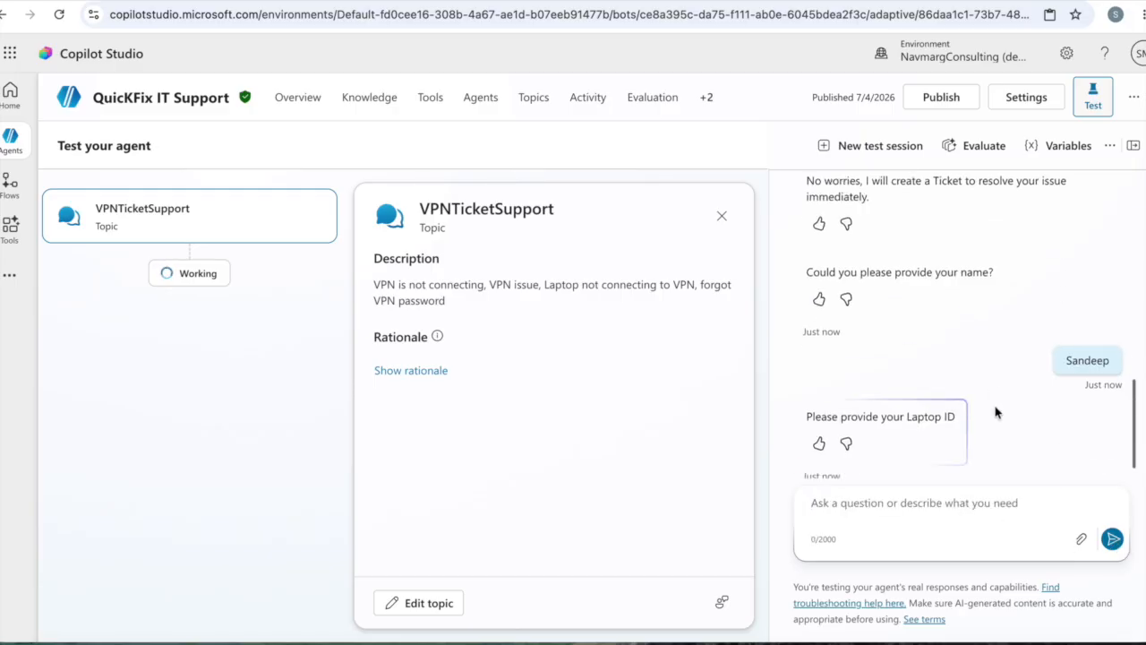
Answer the agent's laptop ID question with MAC2342342
left_click(926, 507)
type("2342342")
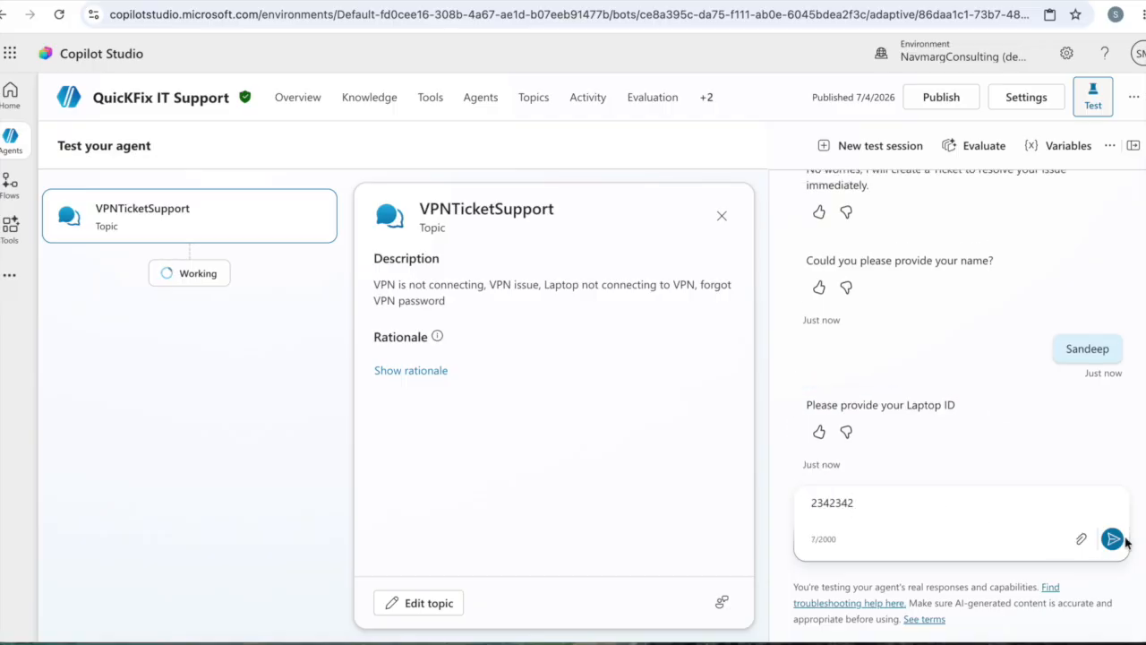
left_click(814, 506)
type("MAC")
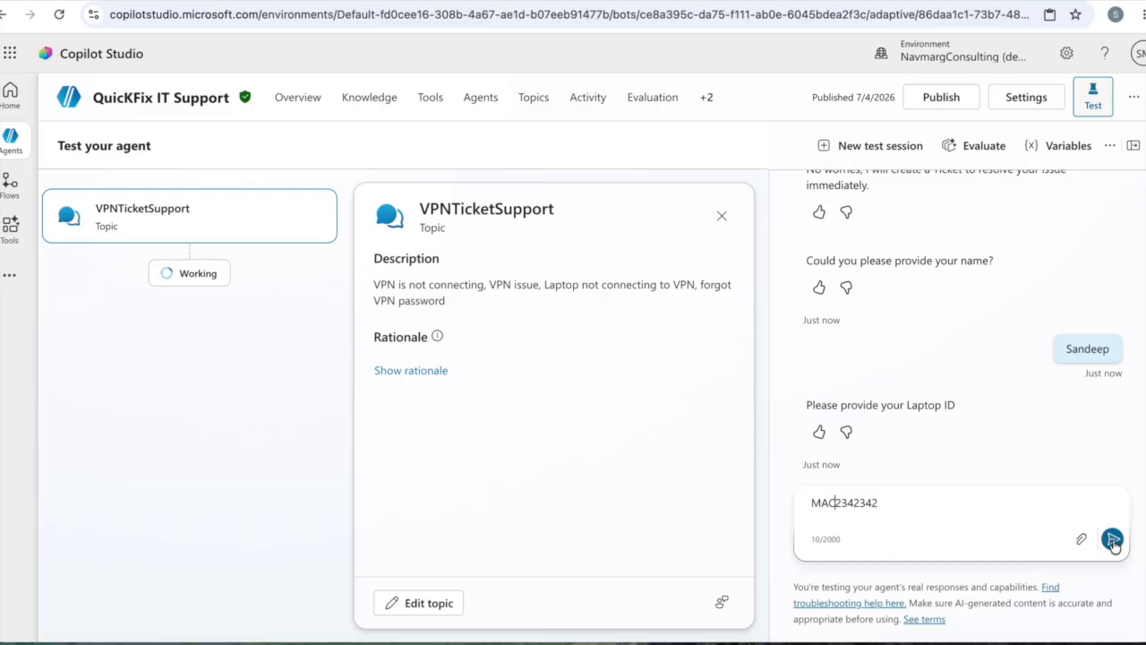
left_click(1113, 540)
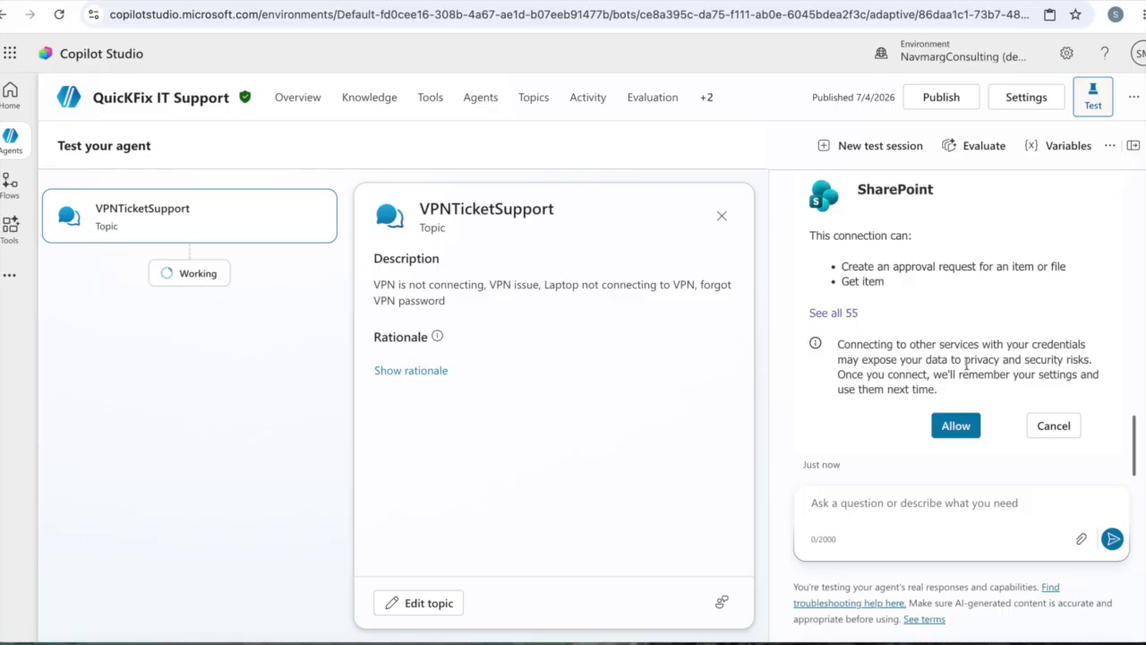
Allow the agent's requested SharePoint connection in the test chat
left_click(957, 427)
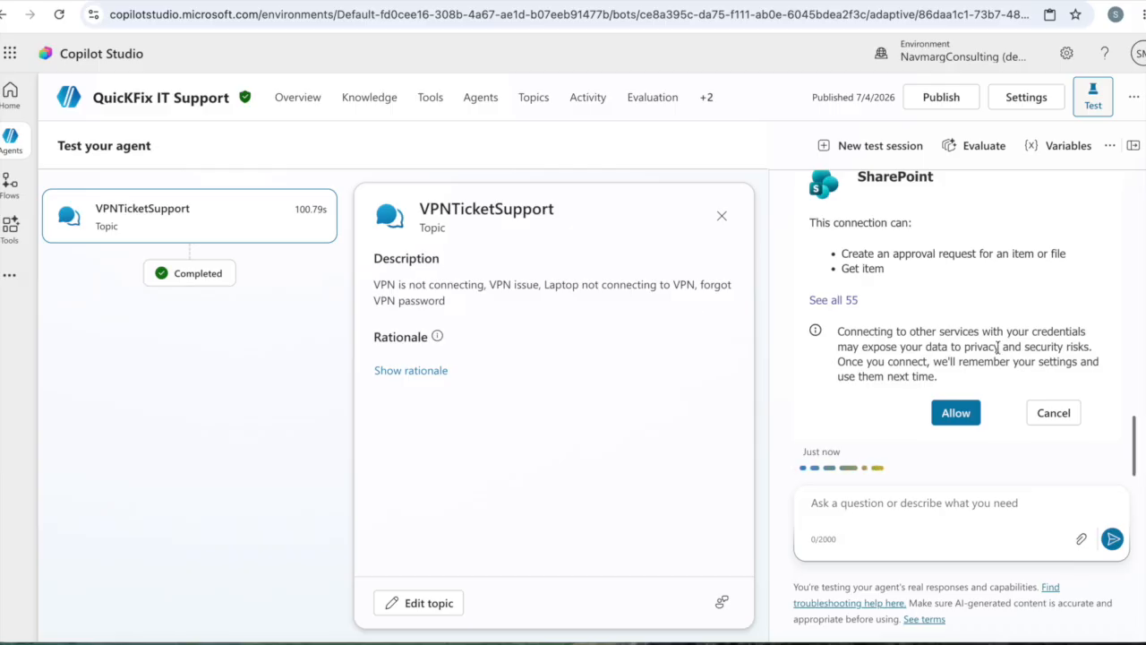
left_click(953, 413)
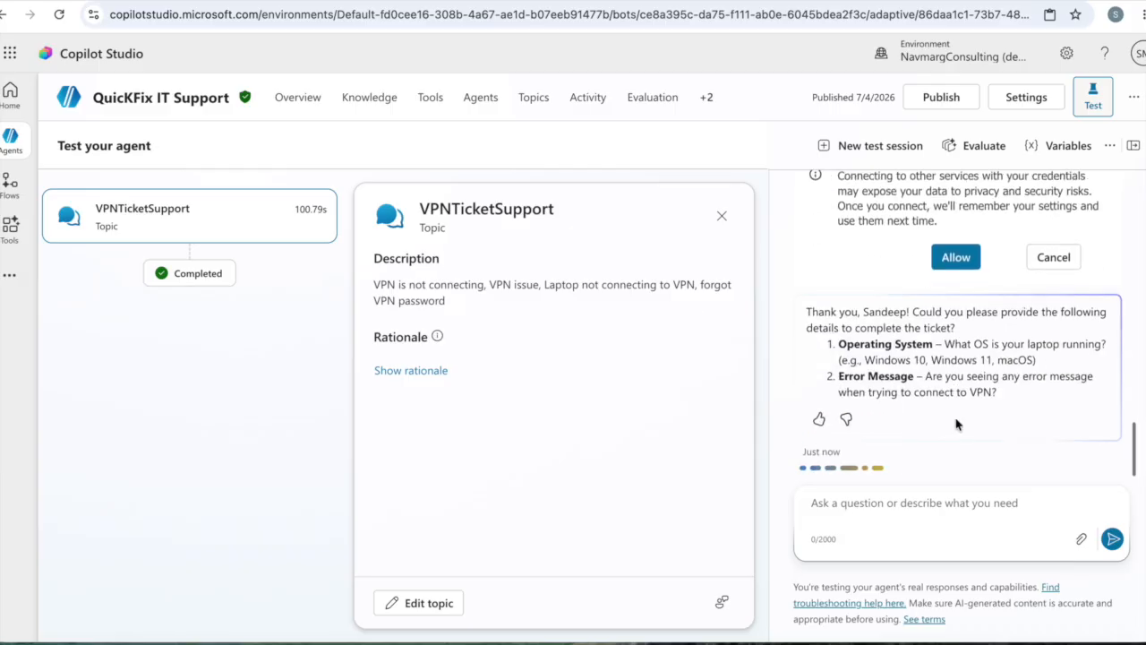
left_click(956, 273)
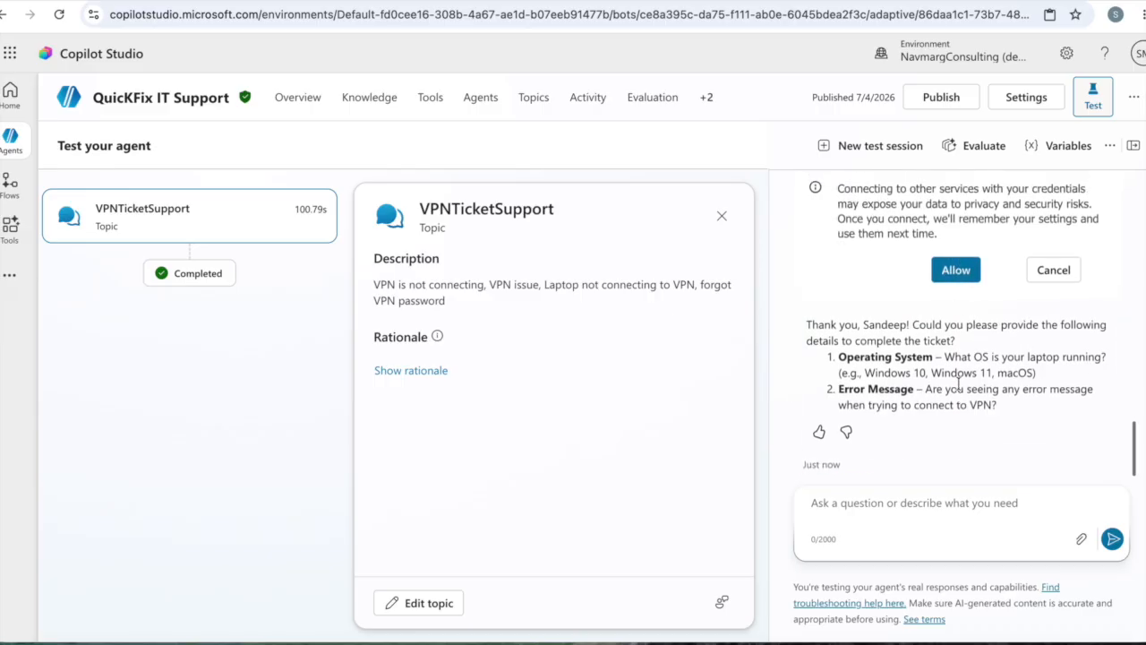
left_click(955, 274)
Reply to the agent with "1. Operating system - Windows" and "2. Error Message - "You are not Authorized to login Company Portal""
left_click(887, 524)
type("1. Operating syst")
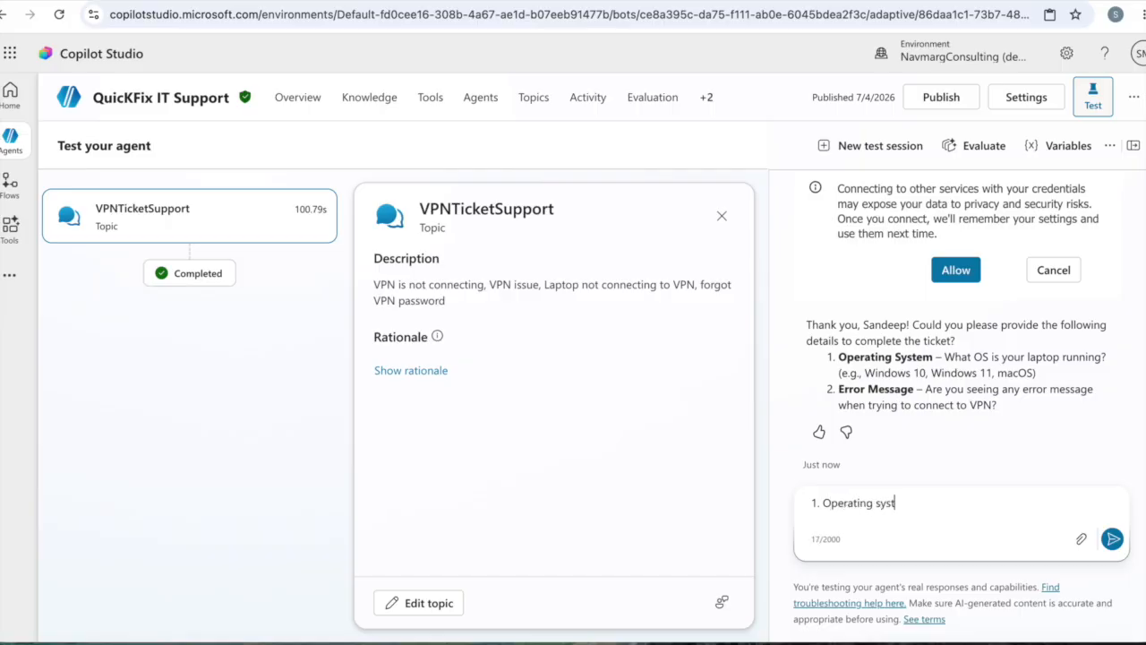
type("em - W")
key("BackSpace")
key("BackSpace")
key("BackSpace")
type("Windows")
key("shift+Return")
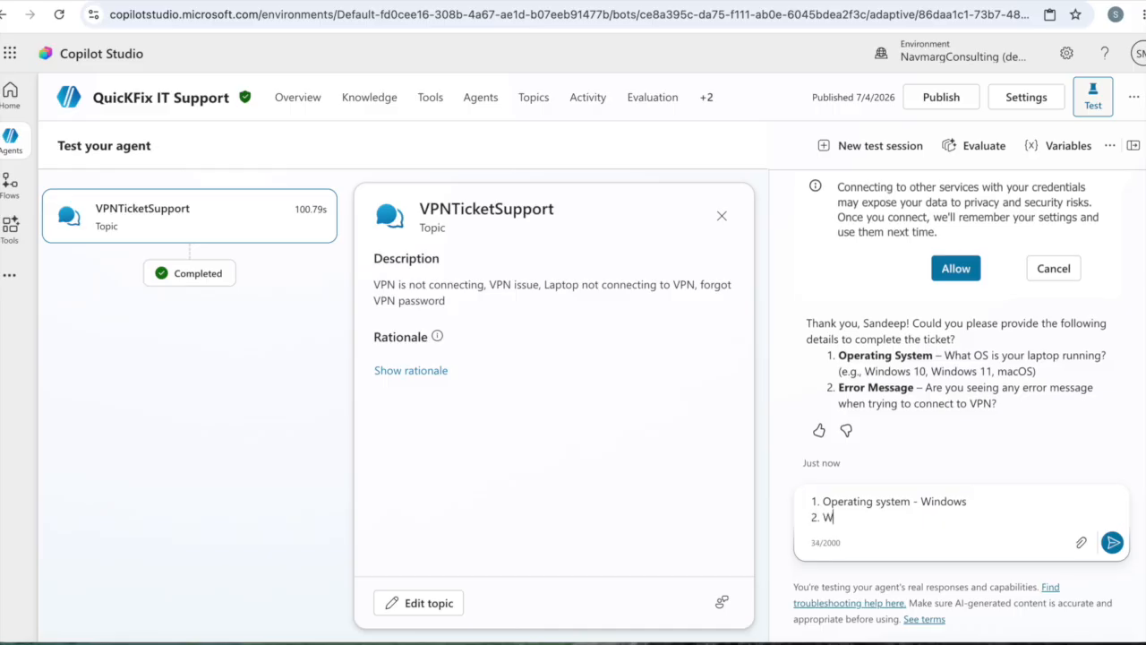
type("2. Error Message")
type("- \"You are not Authorized to log")
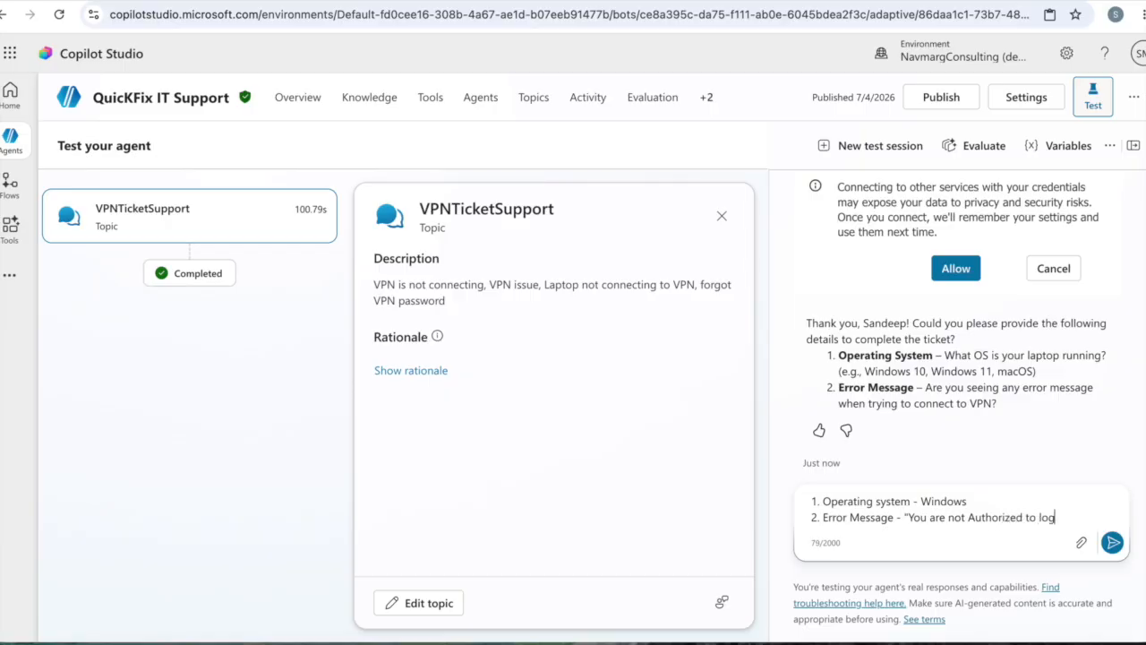
type("in Compapany Portal\"")
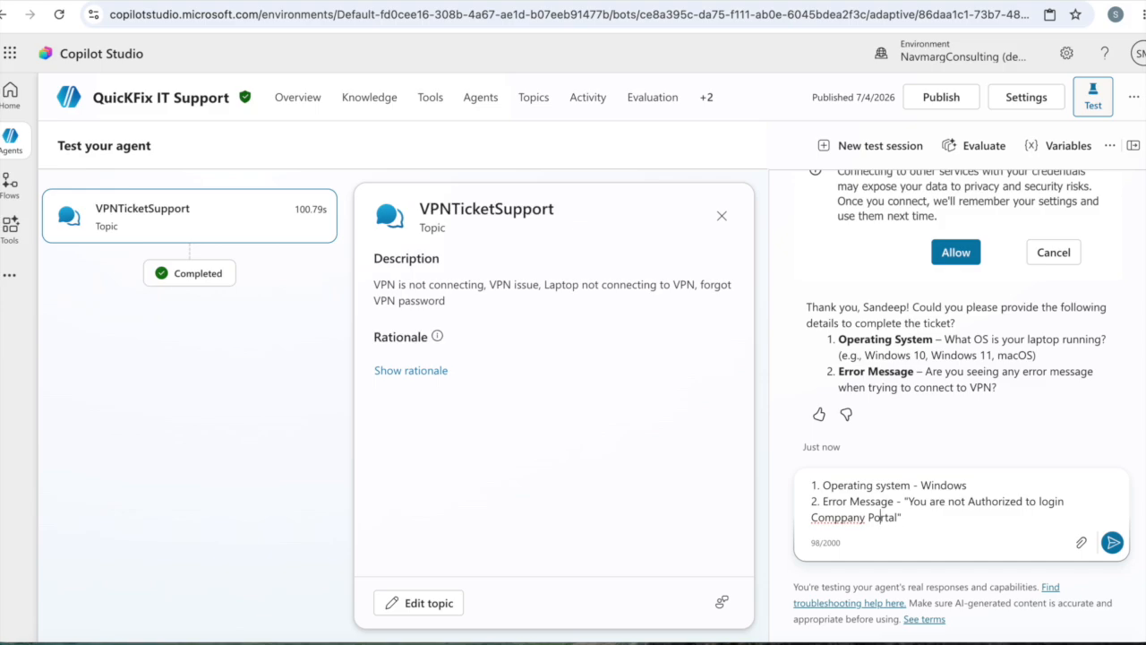
key("BackSpace")
left_click(1112, 542)
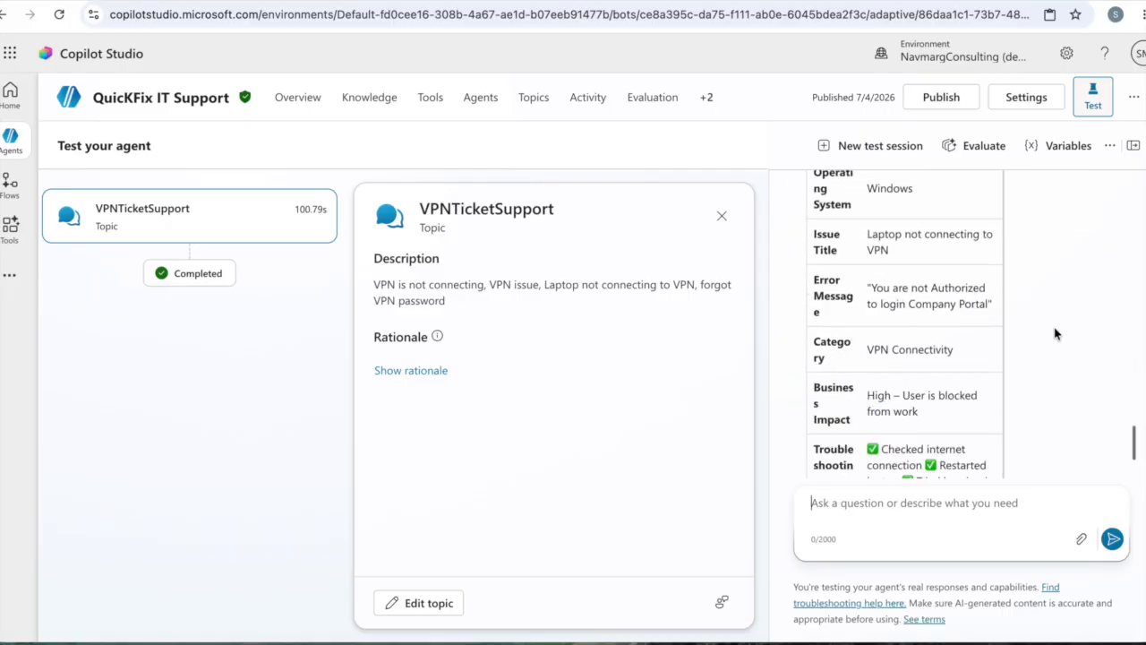
Review the agent's helpdesk ticket summary and answer Yes to have the ticket created
scroll(1056, 323, "up", 3)
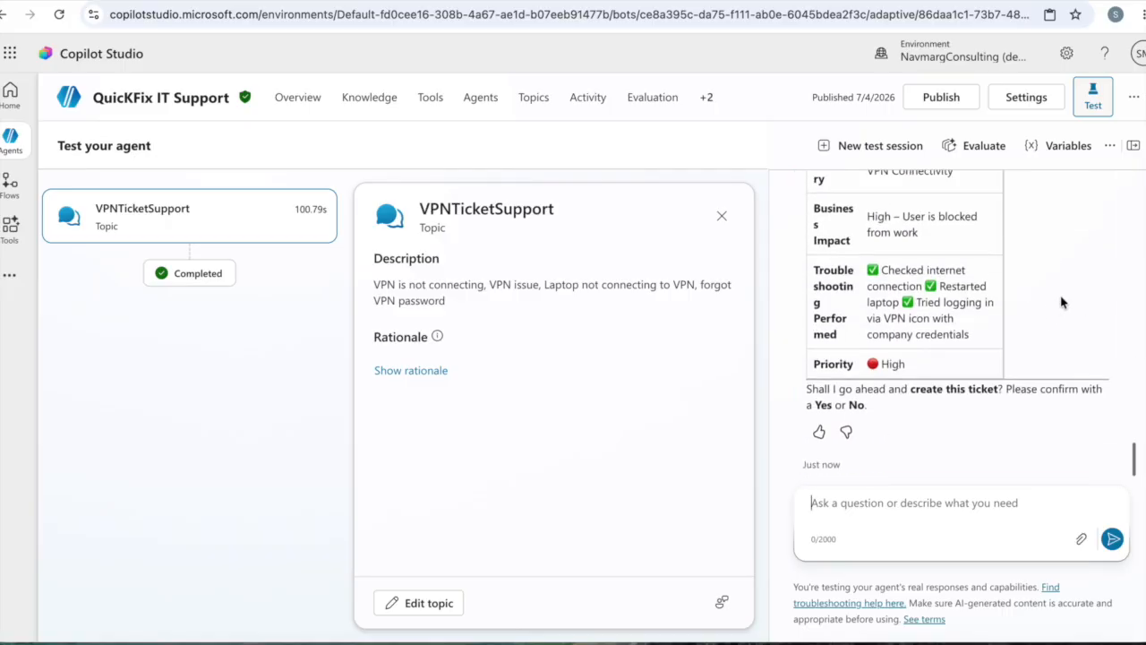
scroll(1062, 302, "up", 5)
scroll(1062, 302, "down", 4)
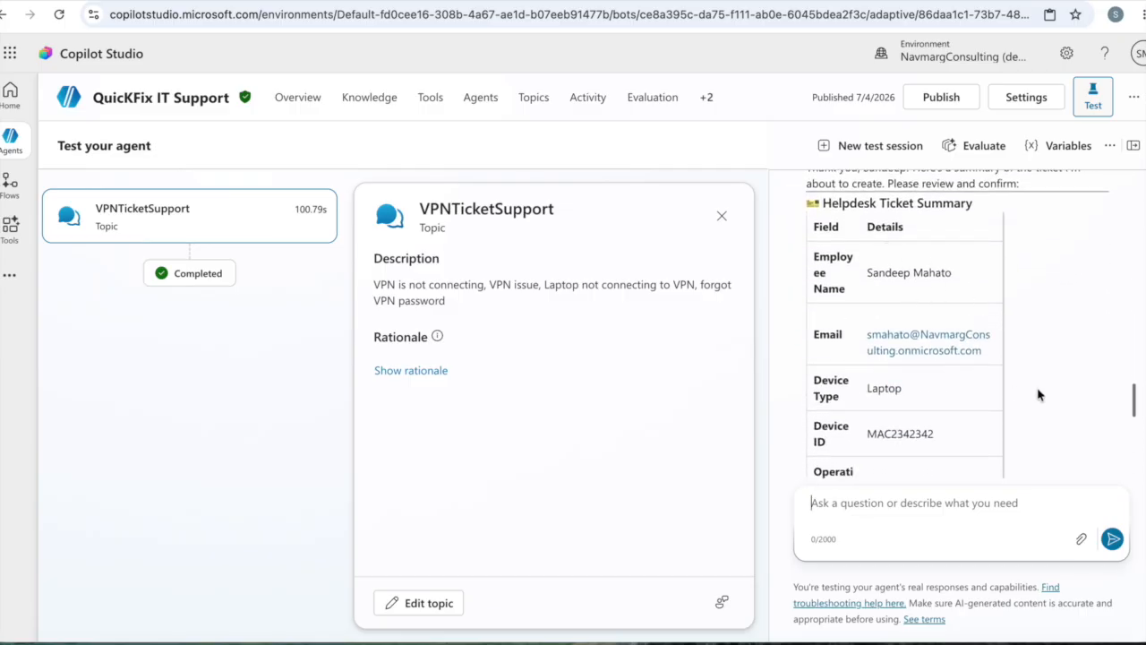
scroll(1053, 394, "down", 1)
scroll(1054, 394, "down", 1)
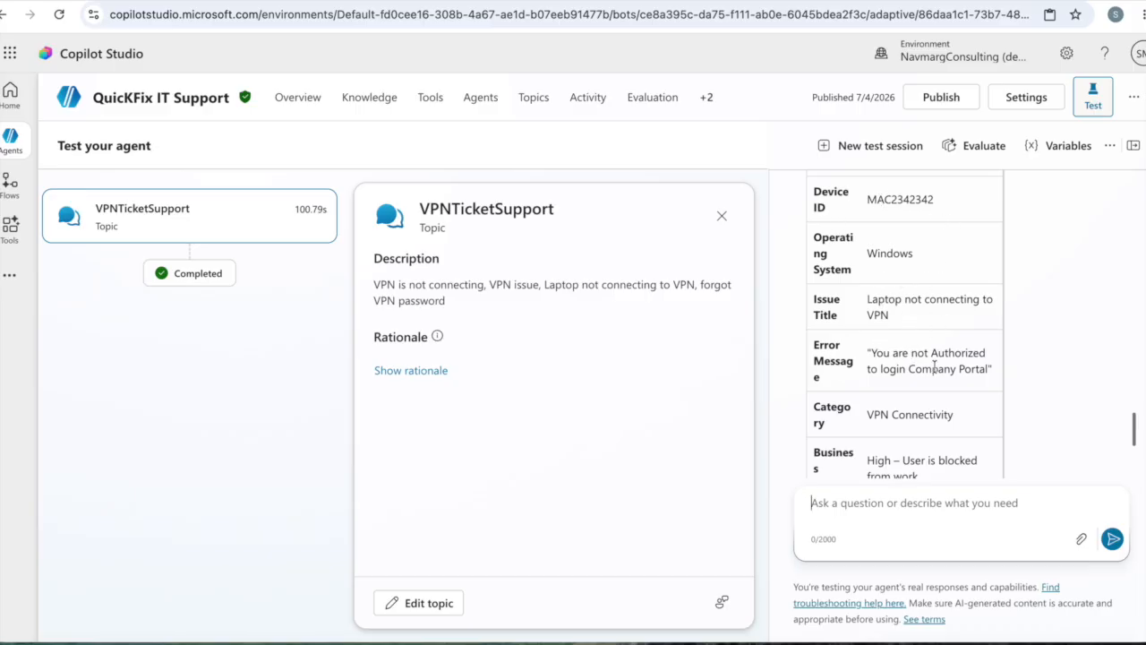
scroll(934, 366, "down", 1)
scroll(970, 430, "down", 1)
scroll(970, 431, "down", 3)
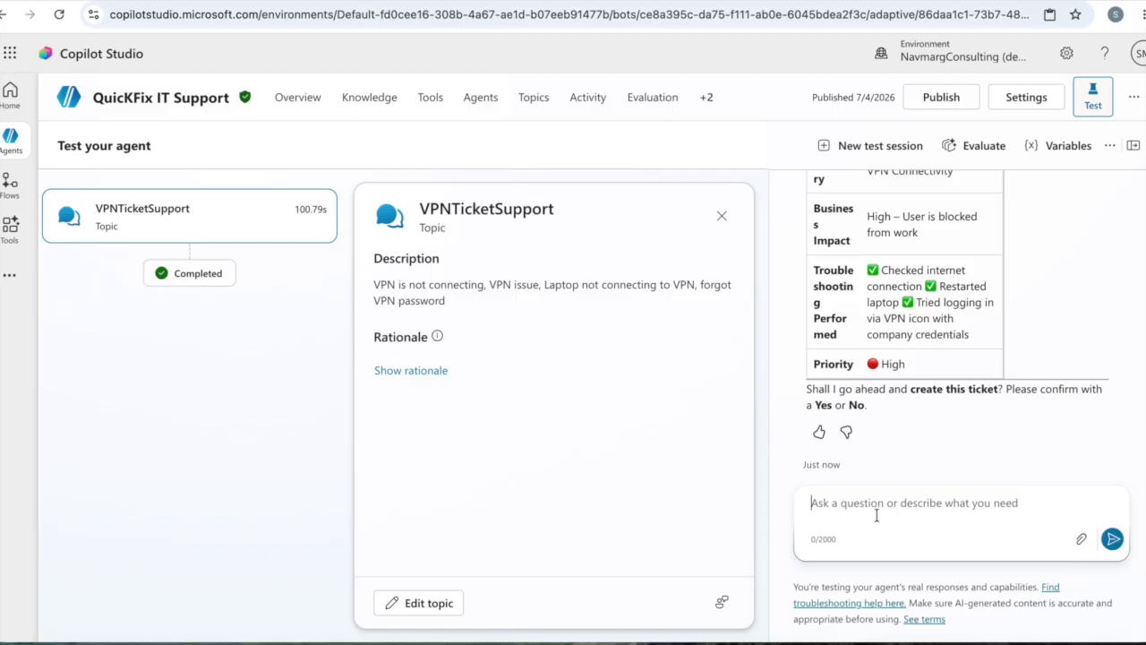
type("Y")
key("Return")
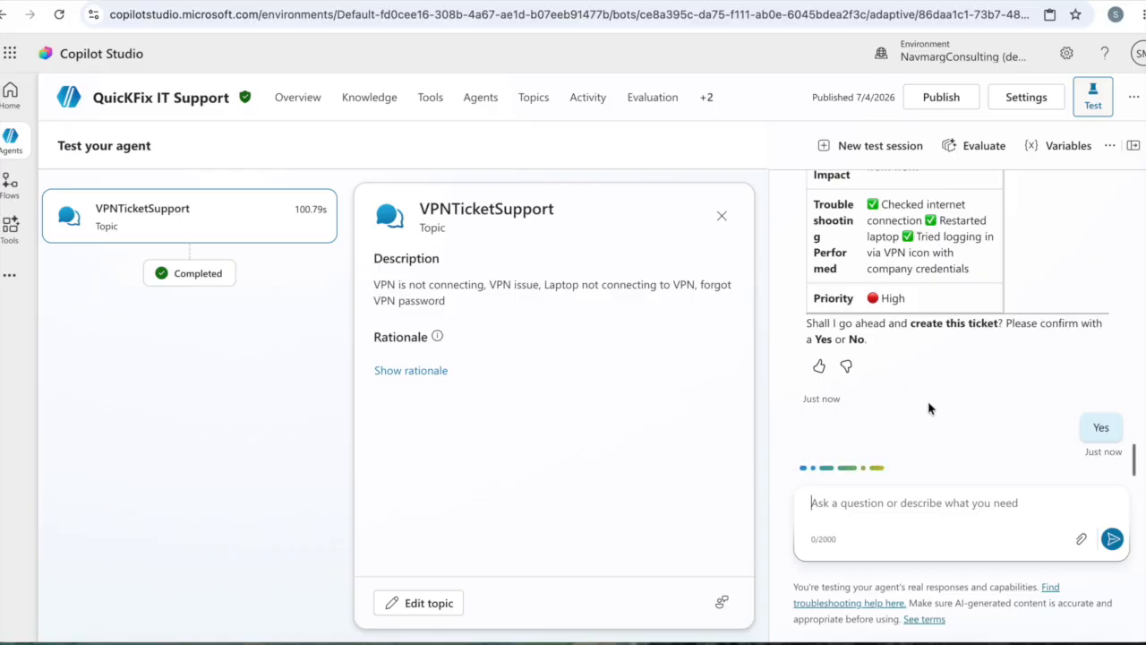
Examine the agent's ticket creation reply, including the ticket details, the What Happens Next notes and the earlier answers
scroll(930, 408, "up", 1)
scroll(930, 408, "up", 2)
scroll(930, 408, "down", 3)
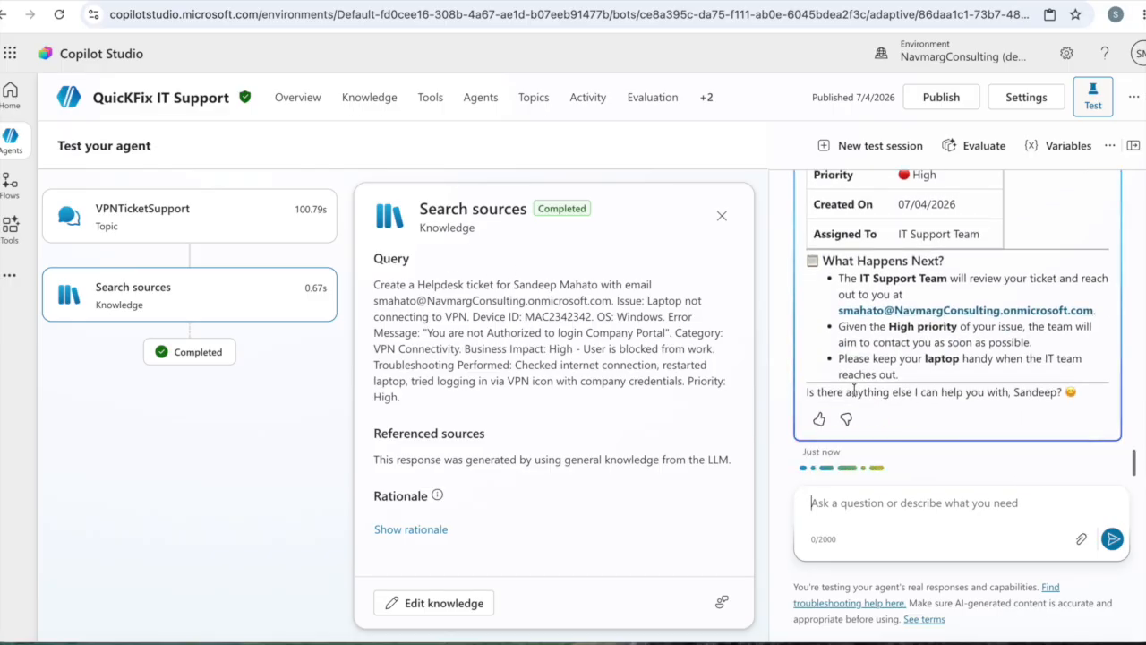
scroll(853, 392, "up", 5)
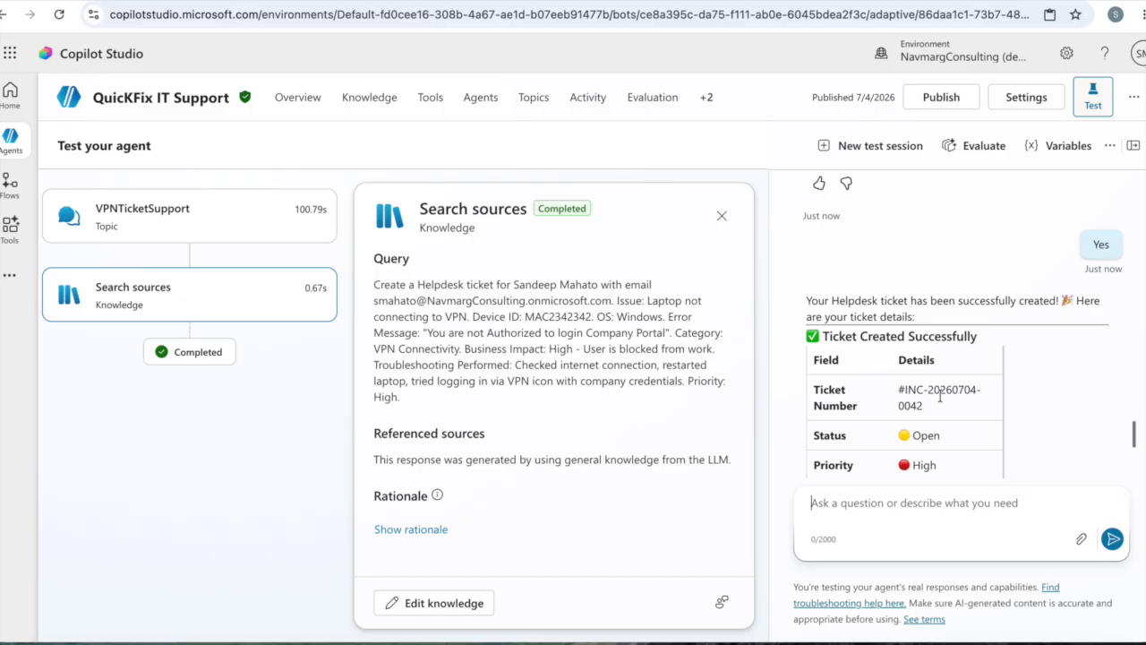
scroll(941, 394, "down", 2)
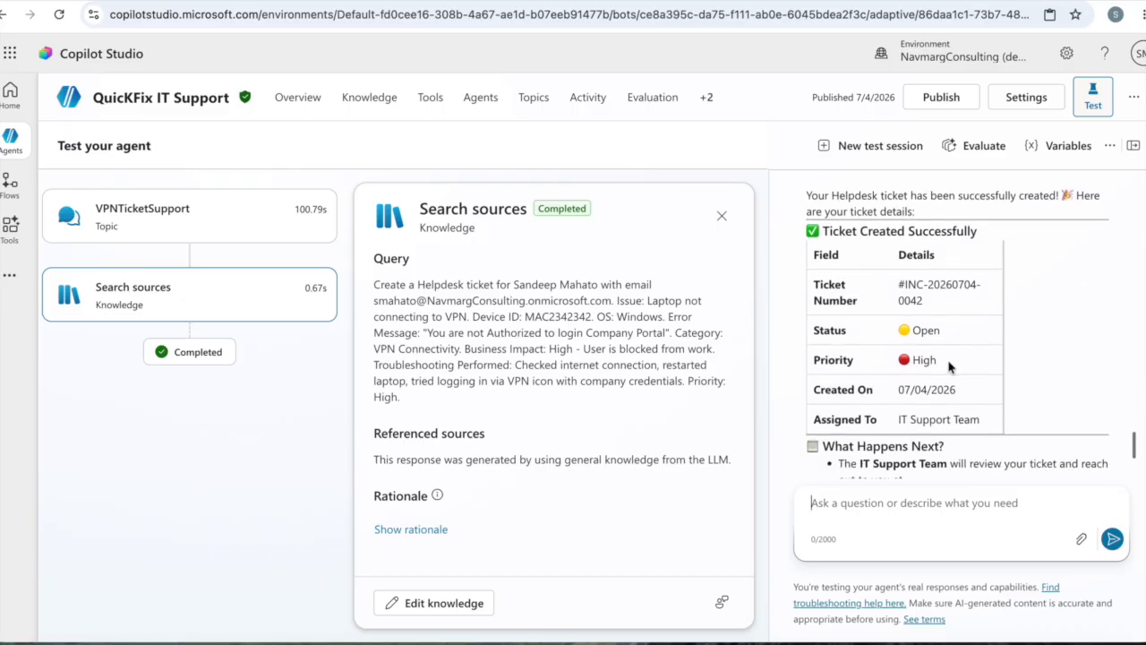
scroll(951, 368, "down", 3)
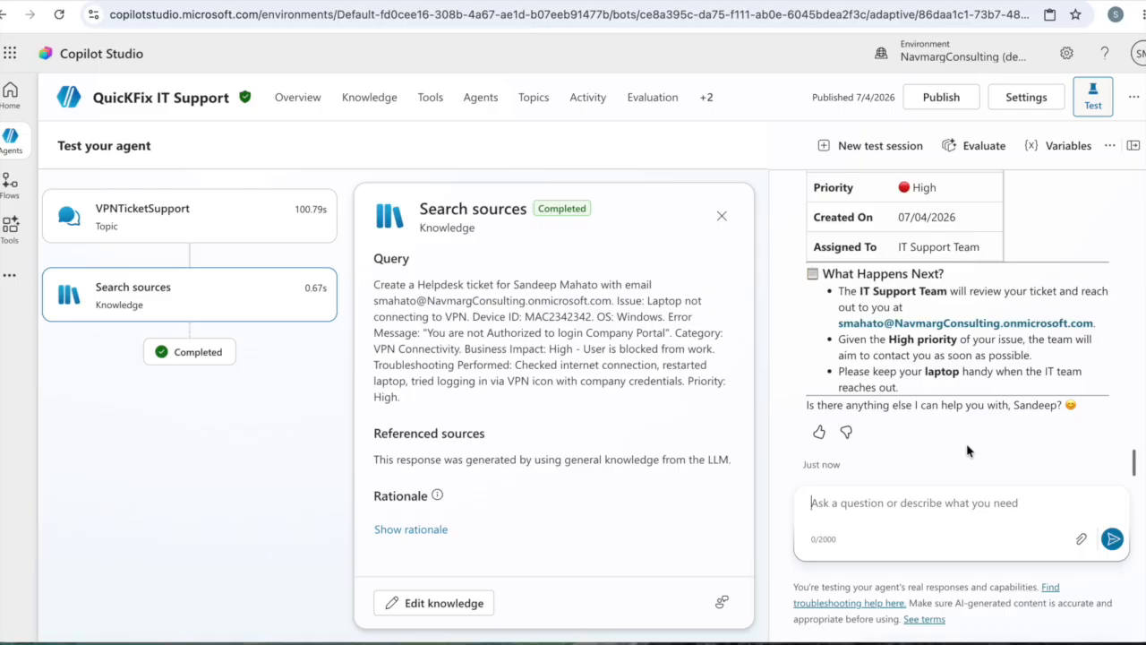
scroll(968, 450, "up", 1)
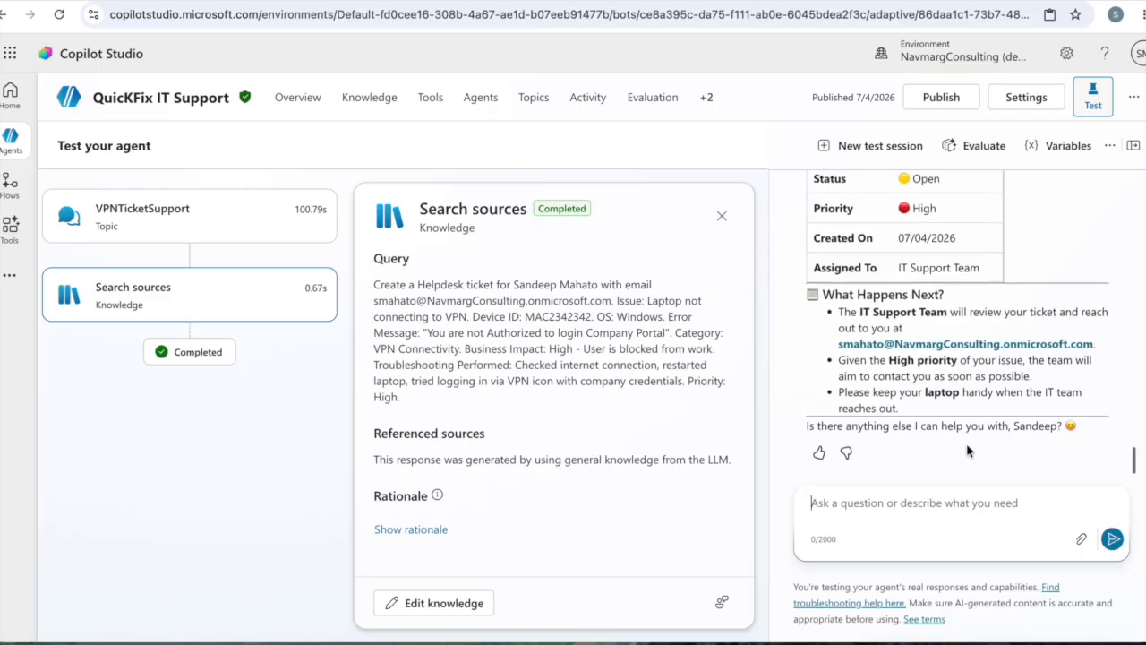
scroll(967, 450, "up", 3)
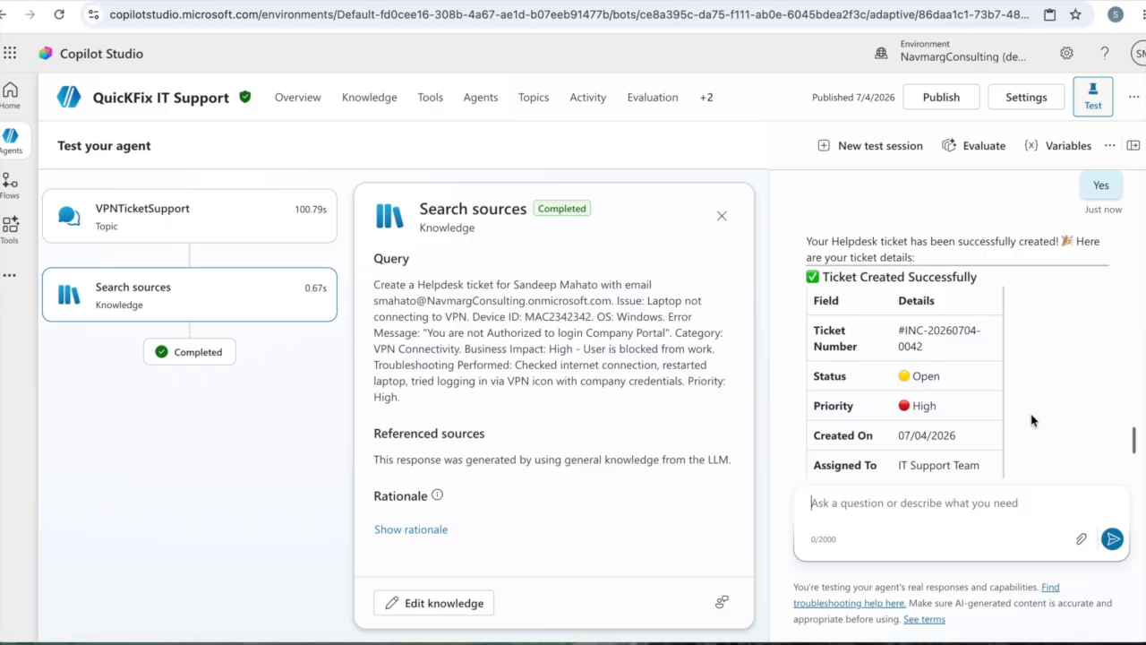
scroll(1032, 420, "down", 1)
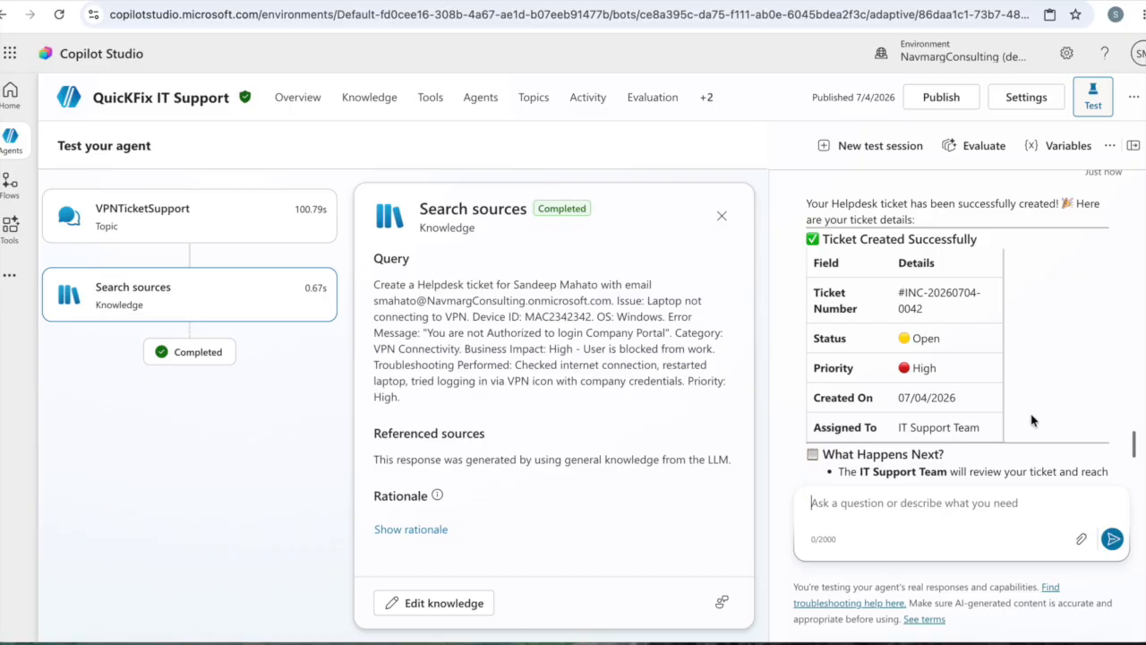
scroll(1032, 420, "down", 1)
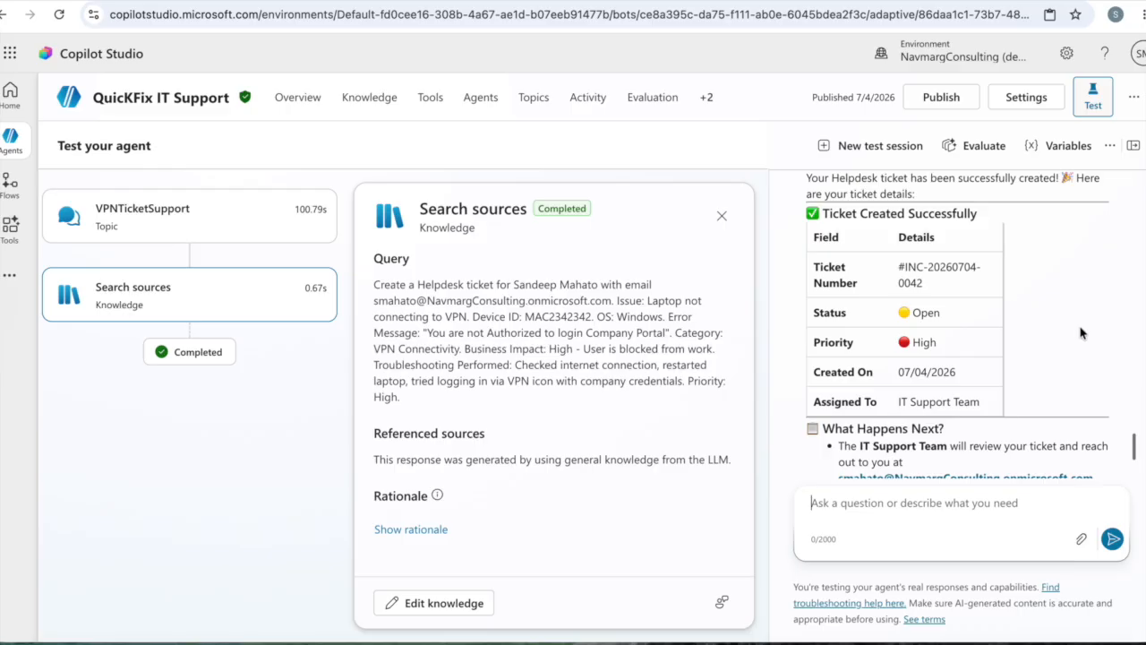
scroll(1082, 333, "down", 3)
scroll(1082, 334, "up", 1)
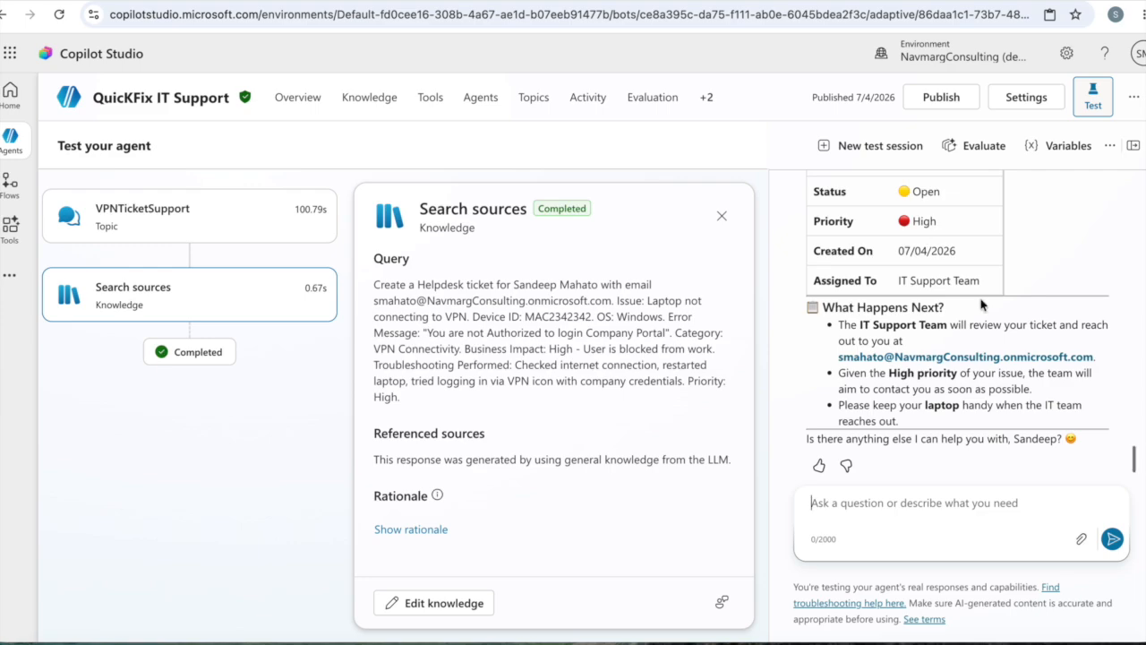
scroll(980, 302, "up", 10)
scroll(981, 303, "up", 3)
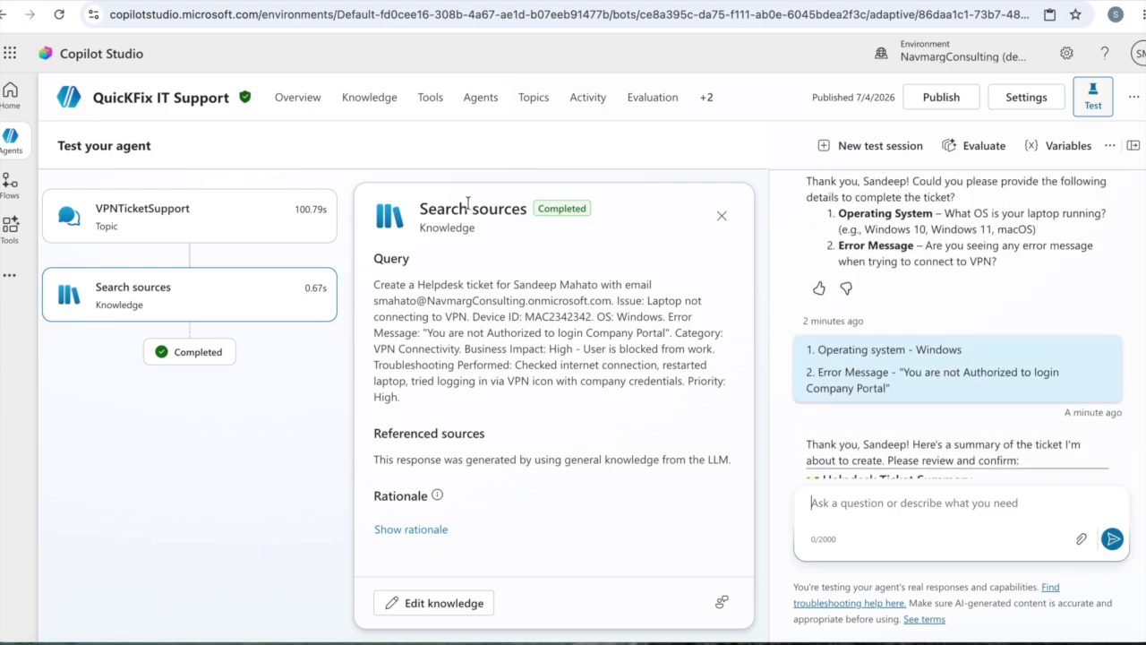
Publish the QuicKFix IT Support agent without forcing the newest version
left_click(955, 103)
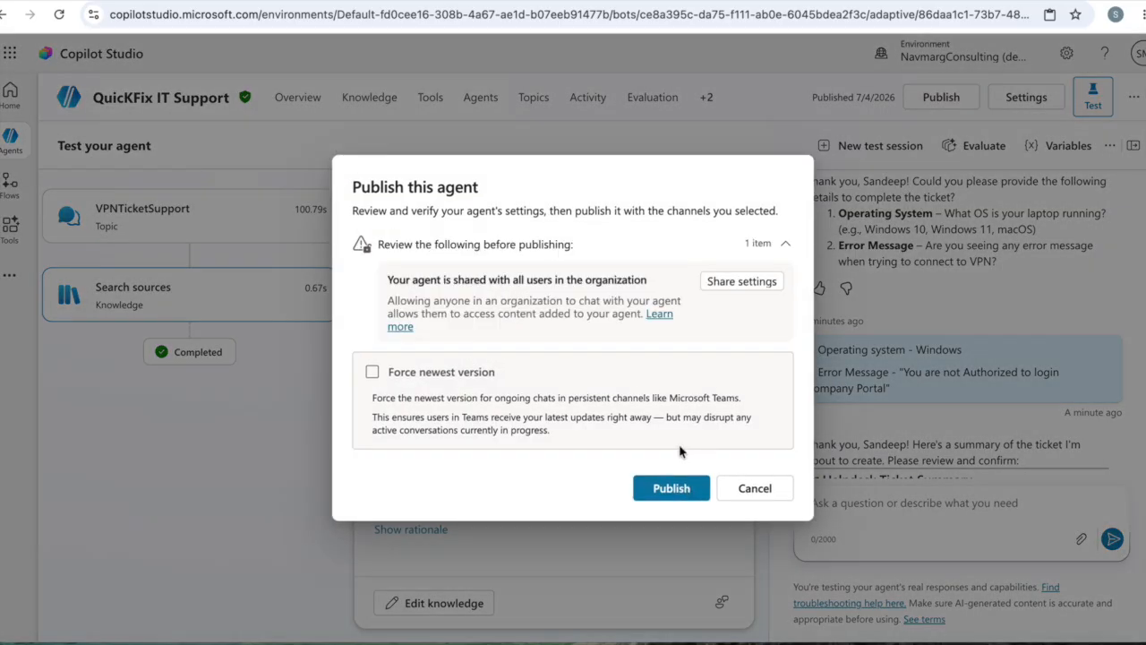
left_click(669, 491)
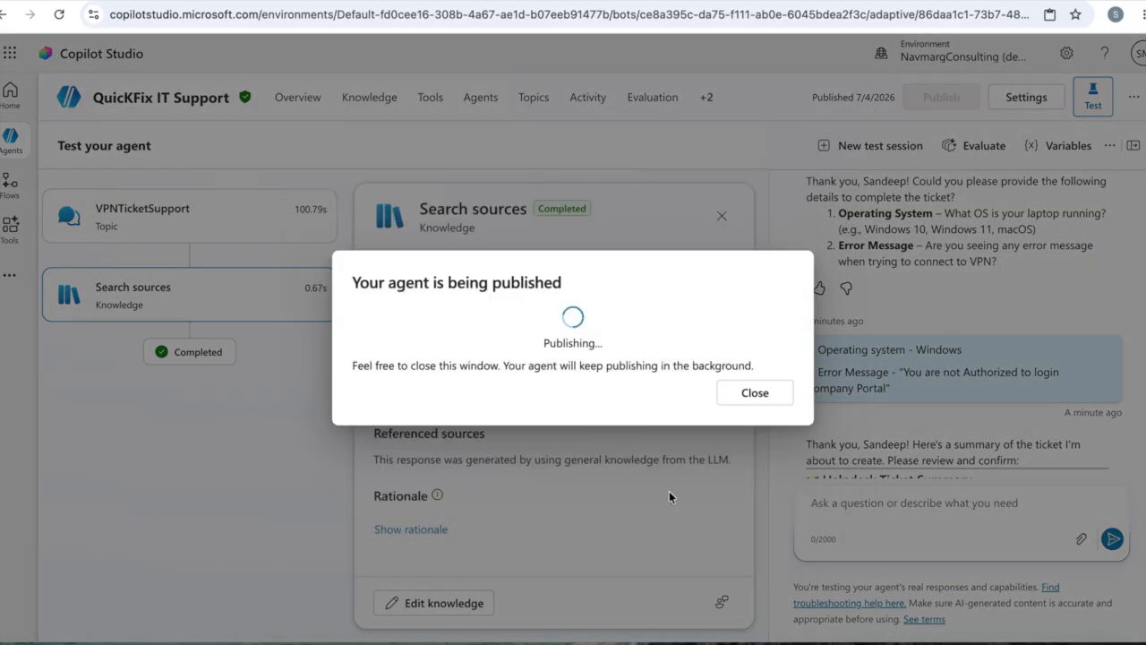
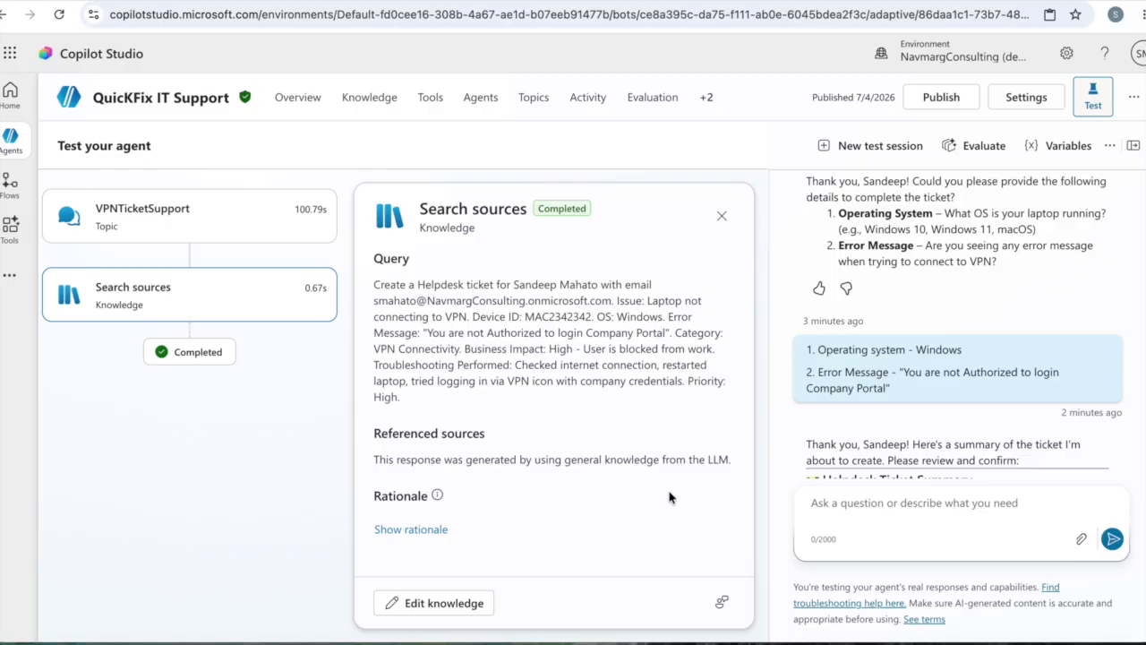
Check the run history of the SharepointTicket agent flow and open the flow in the Designer
left_click(10, 186)
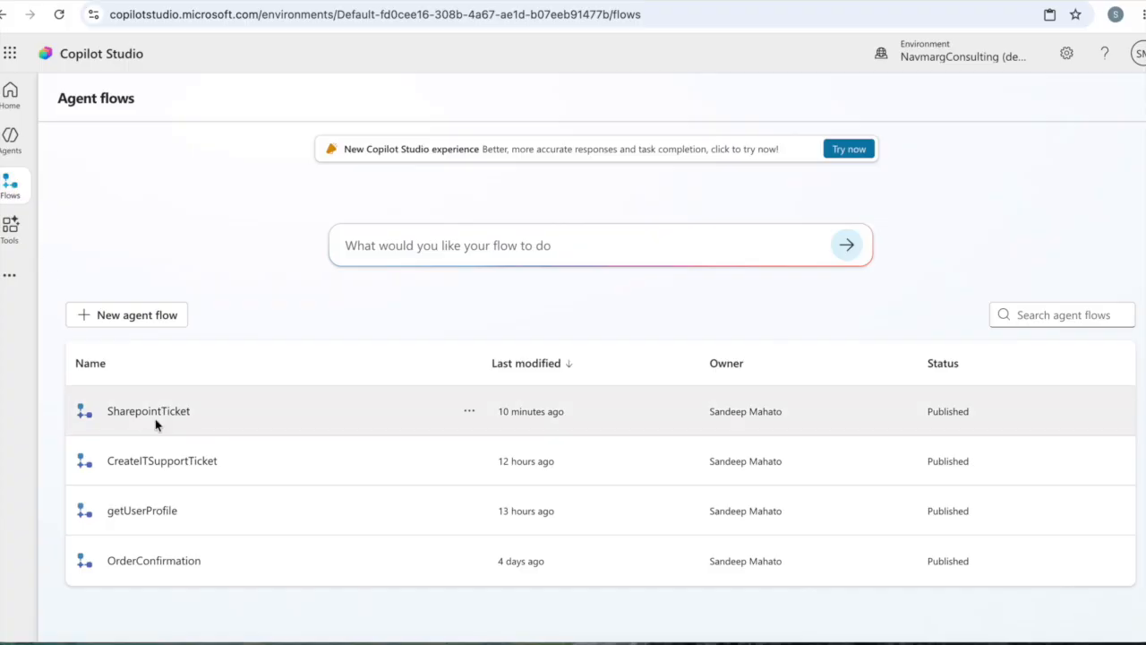
left_click(165, 416)
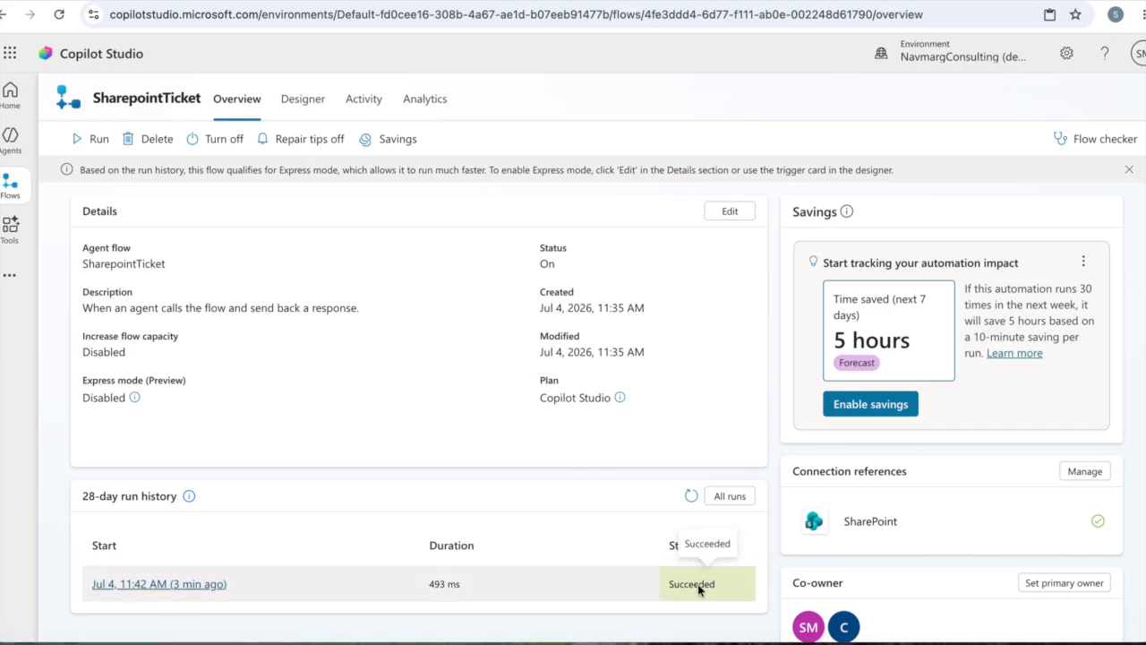
left_click(302, 103)
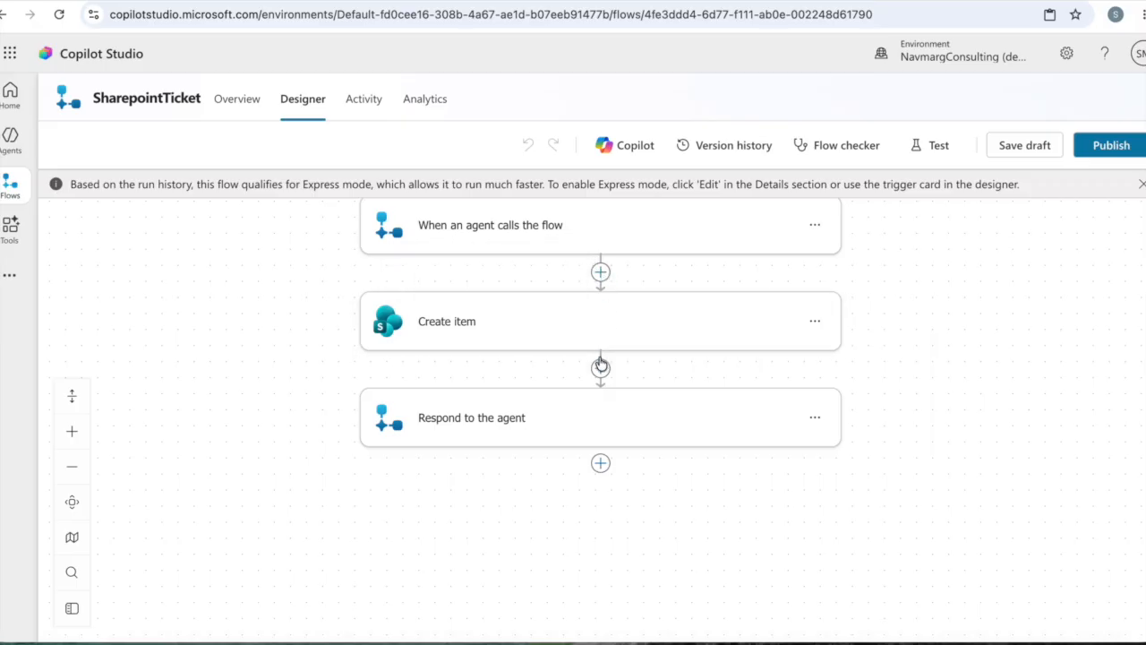
Add a Send an email notification (V3) action between Create item and Respond to the agent in the SharepointTicket flow
left_click(601, 371)
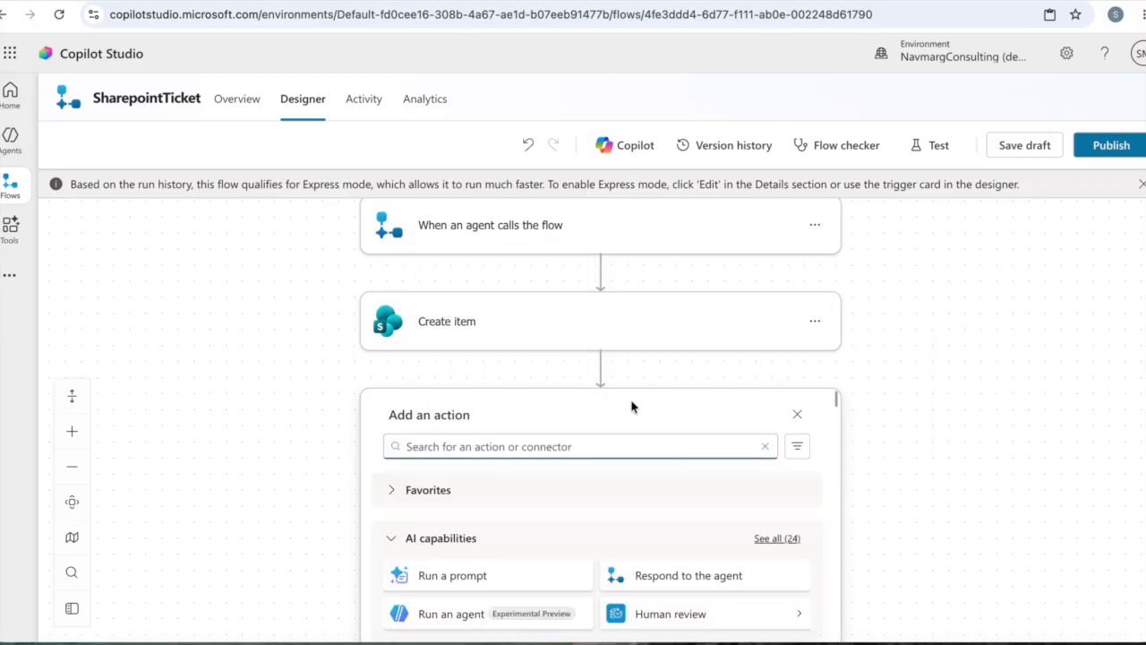
type("send ")
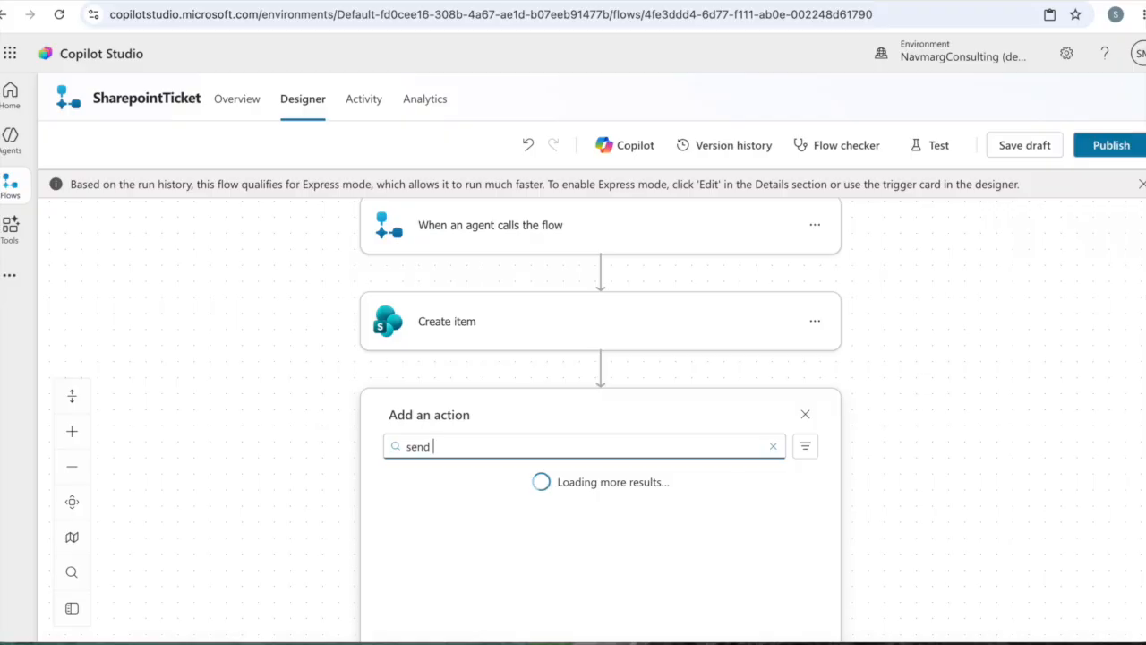
type("an email")
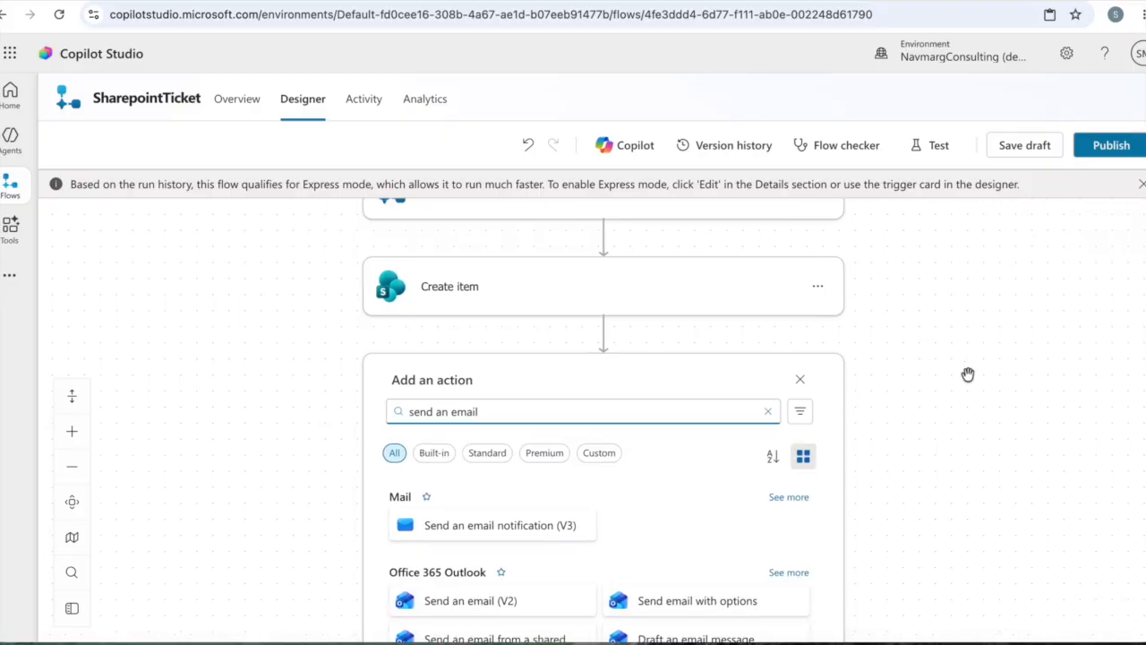
left_click(499, 535)
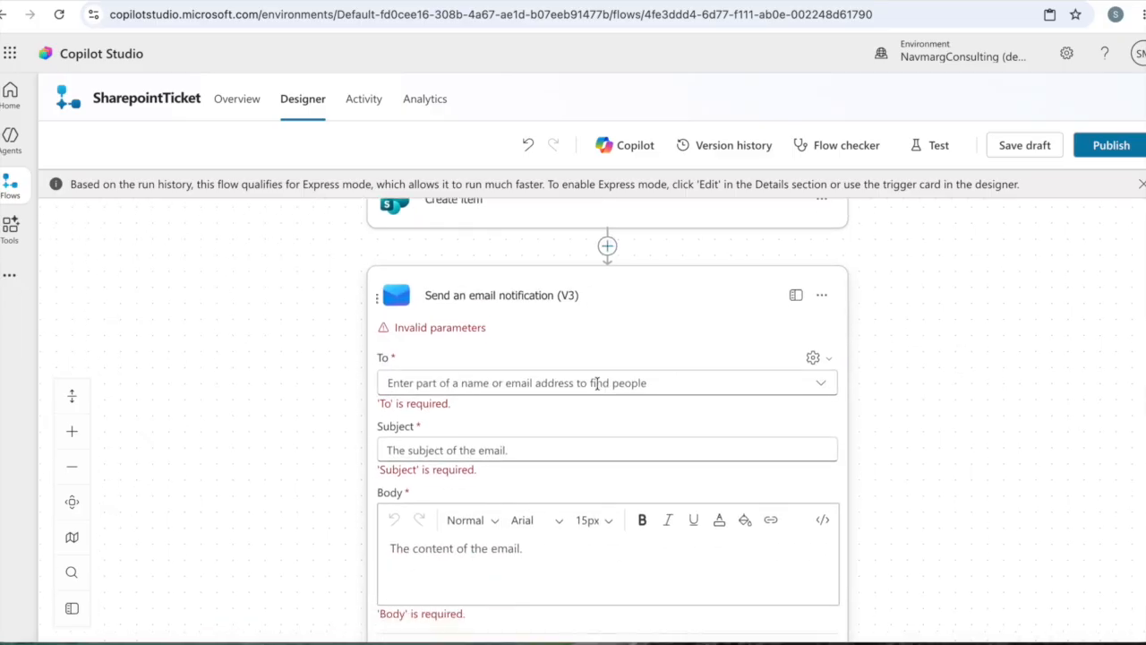
Set the support contact as the email notification's recipient and enter "Ticket Created" as its subject
left_click(597, 382)
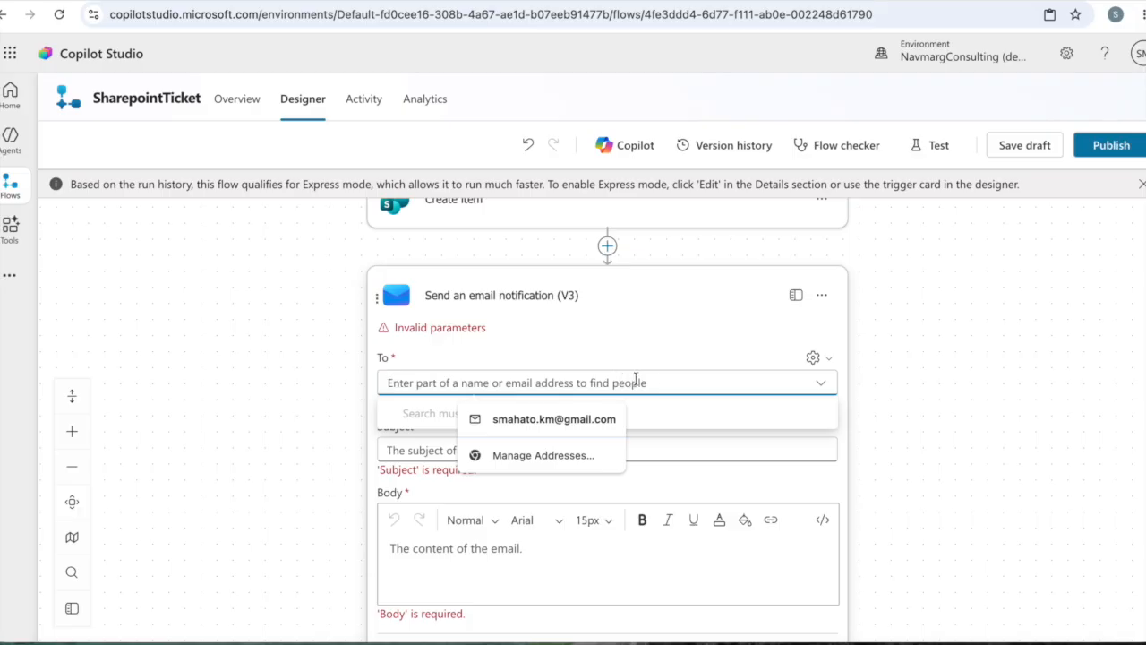
type("sa")
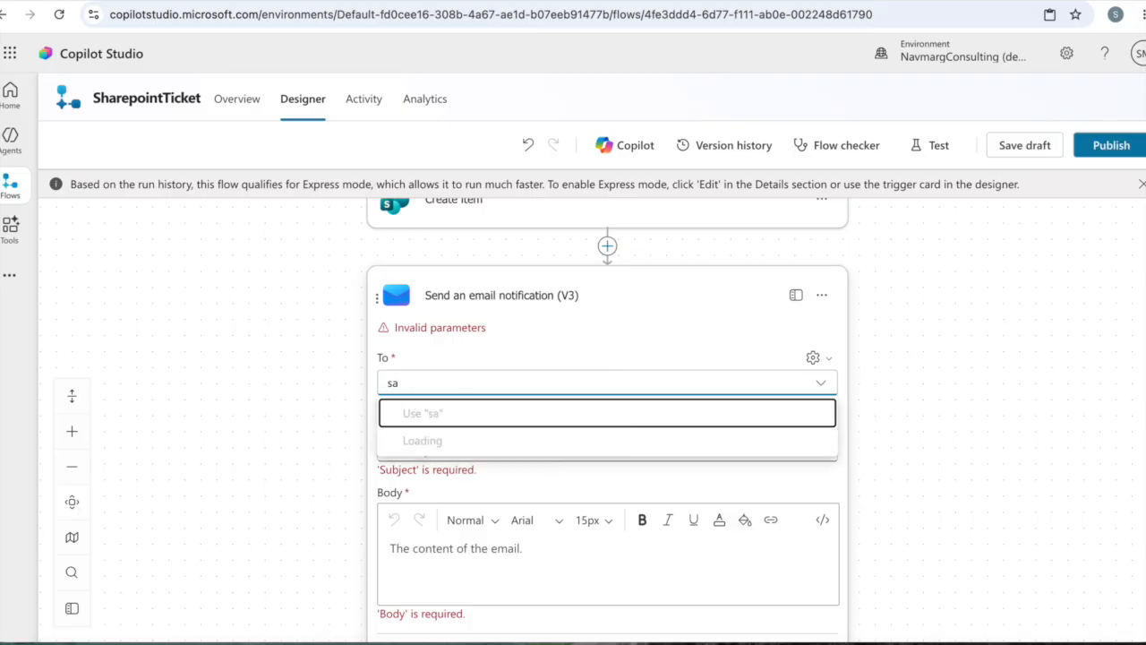
key("BackSpace")
type("mahat")
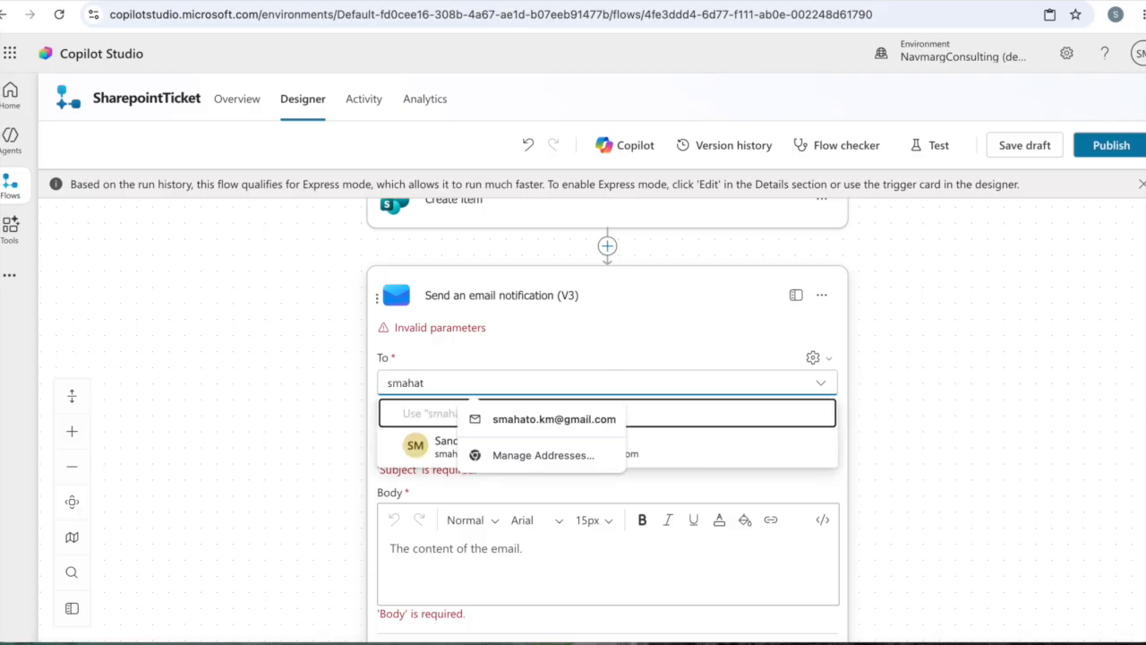
left_click(438, 447)
left_click(435, 465)
type("Ticket Created -")
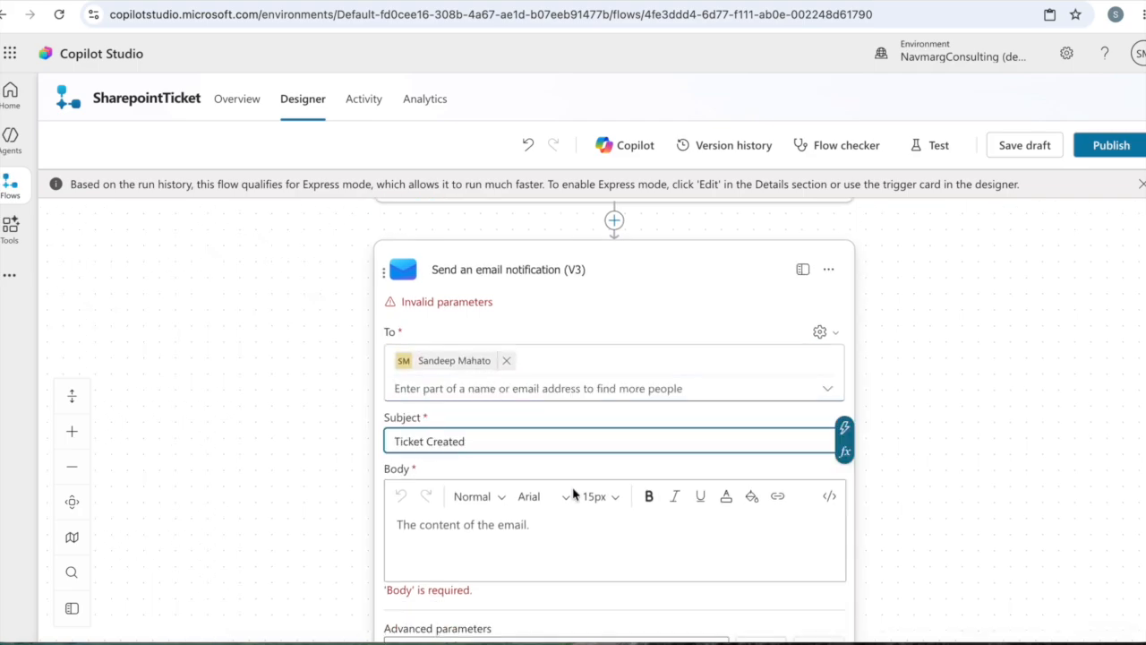
Write the email body "Hi, A new support ticket has been created please look into this on priority." with the sign-off "Thanks" and "CopilotAgent"
left_click(541, 531)
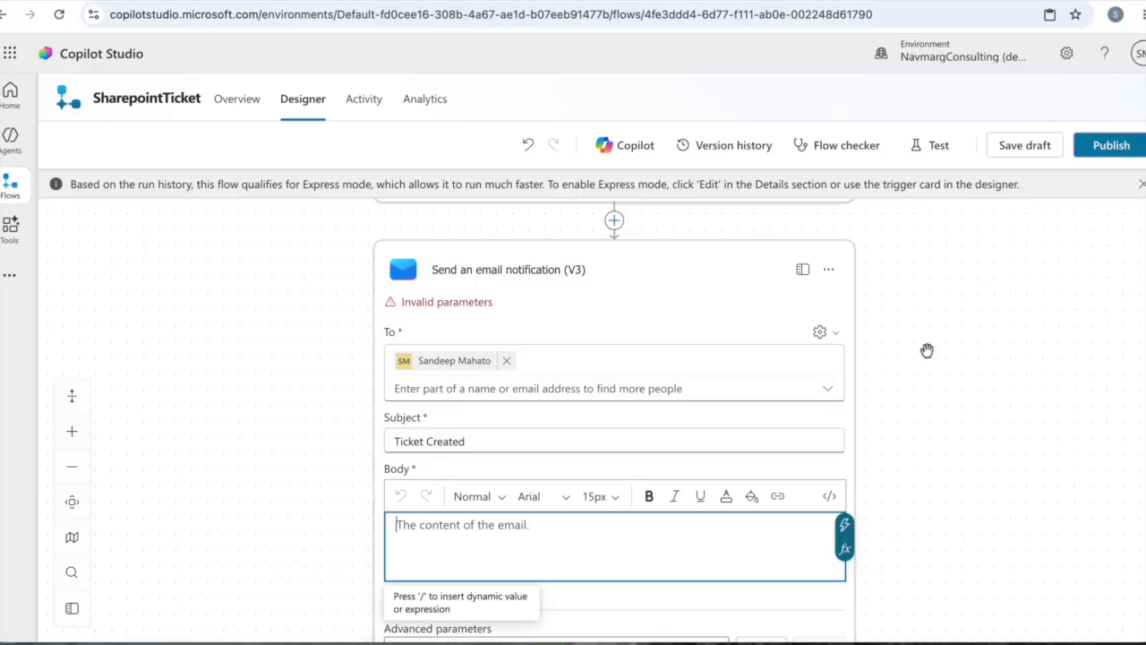
scroll(926, 349, "down", 1)
type("Hi")
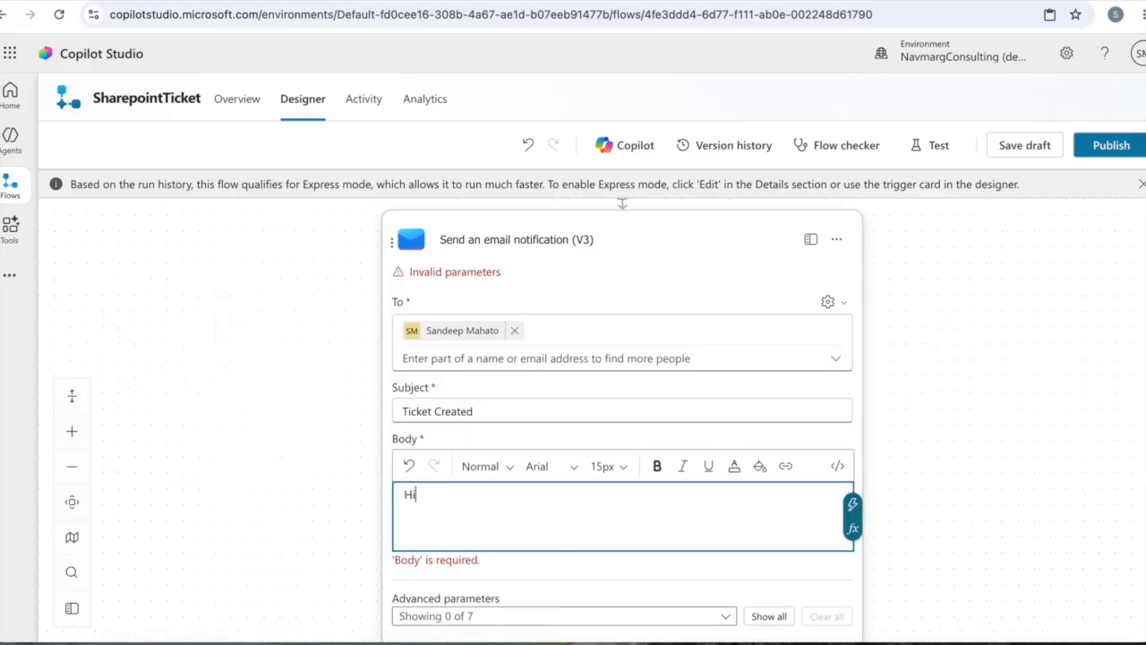
type(", A new support ticket has")
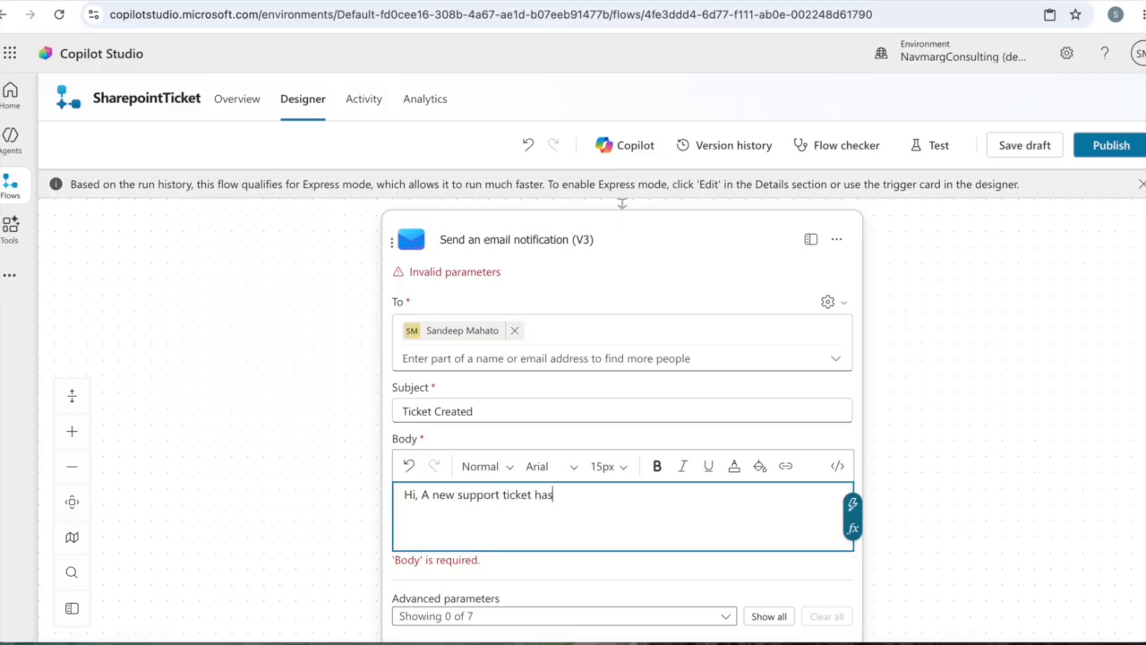
type(" been created please look into this")
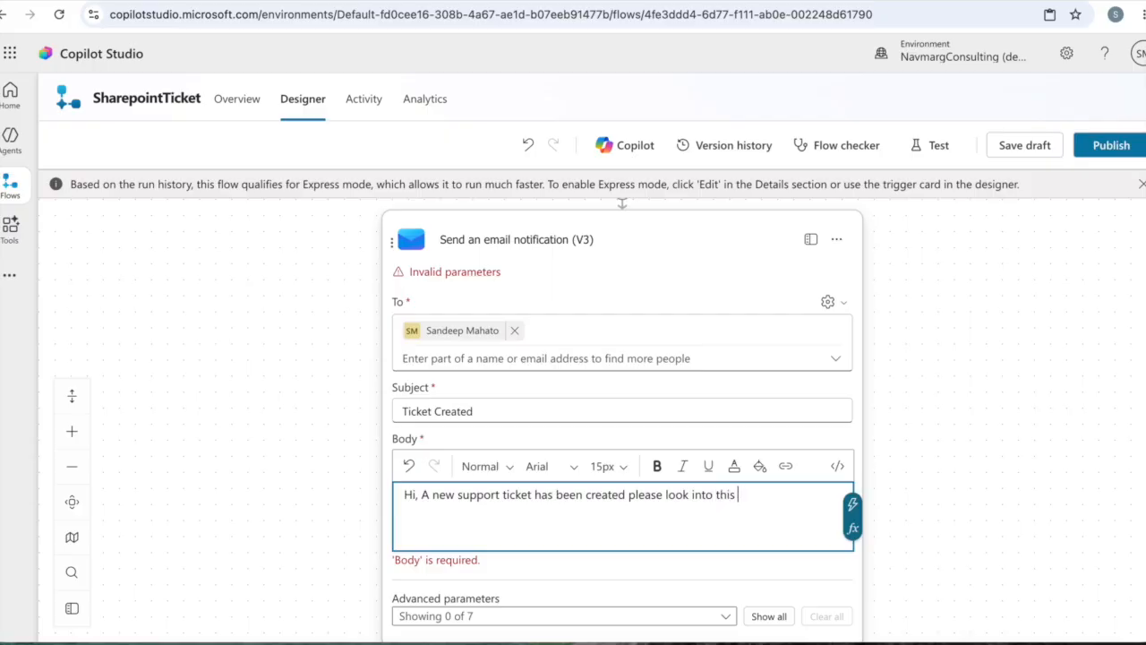
type(" on priority.")
key("Return")
type("Thank")
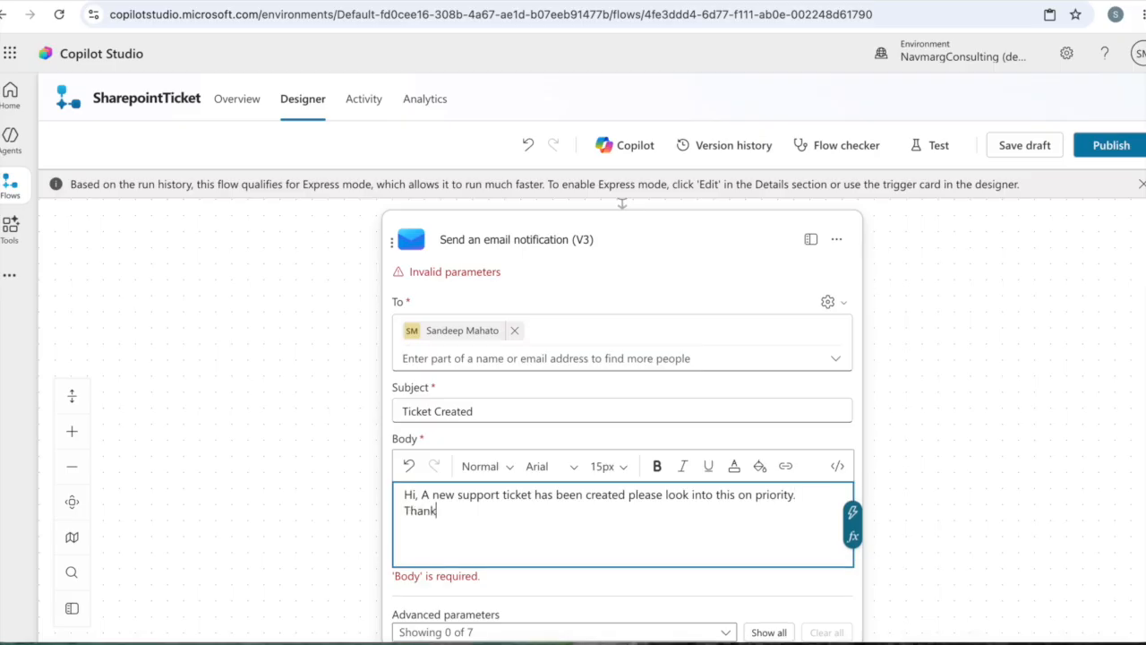
type("s")
key("Return")
type("CopilotAgent")
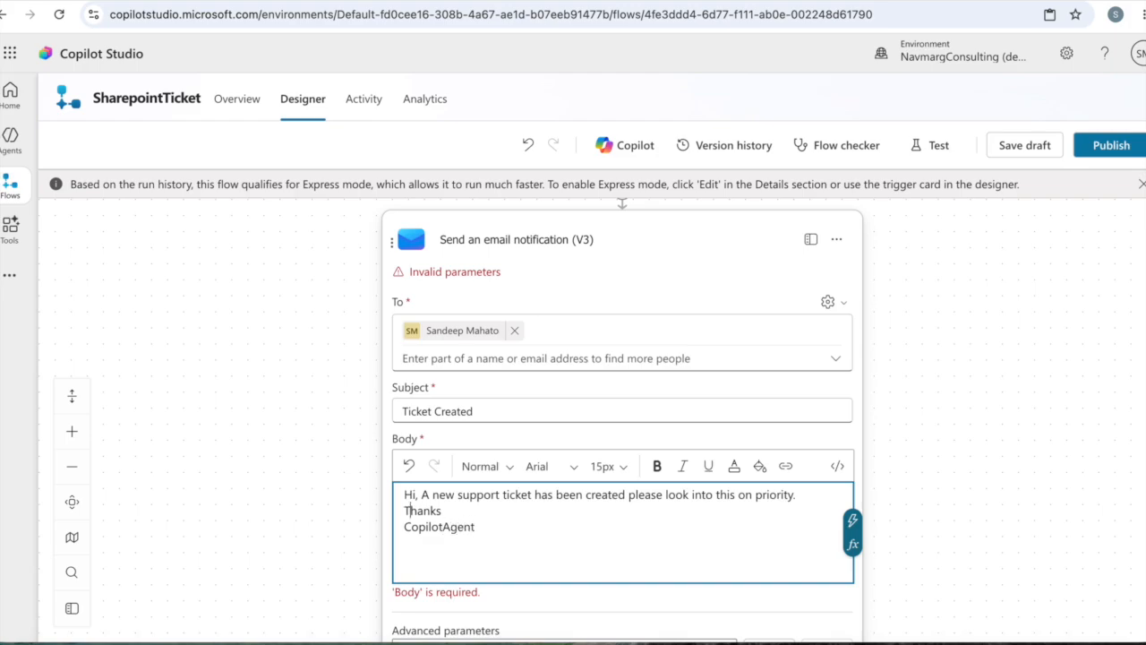
key("Return")
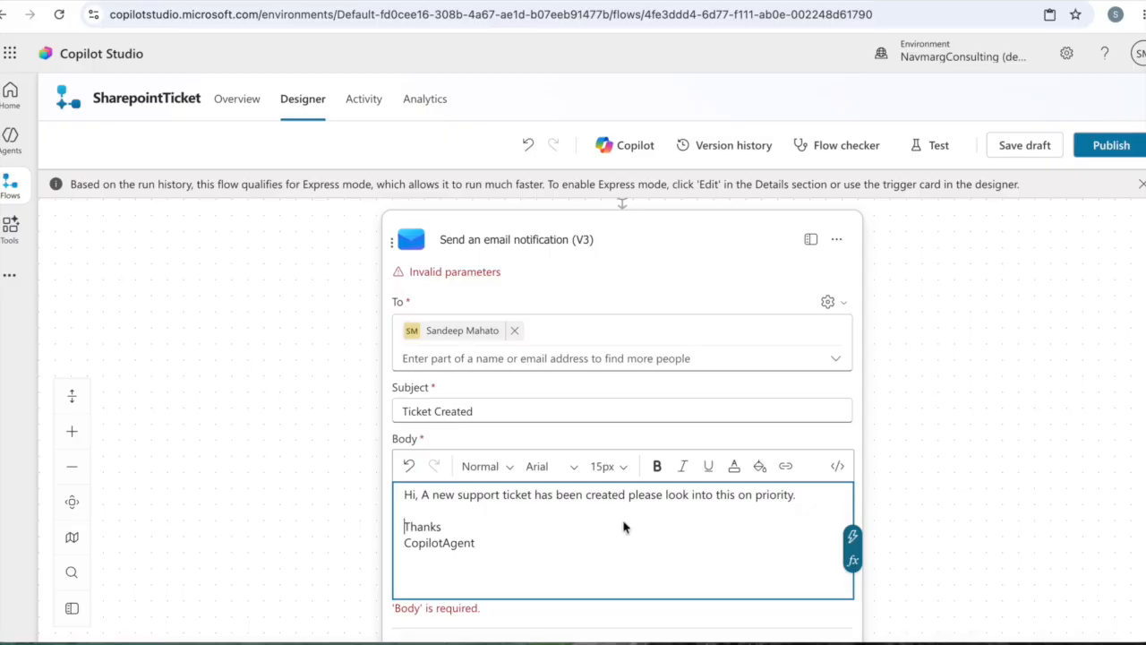
Publish the SharepointTicket flow with the new email action and dismiss the notices above the canvas
left_click(956, 511)
scroll(956, 511, "down", 3)
scroll(956, 510, "down", 2)
scroll(954, 511, "up", 5)
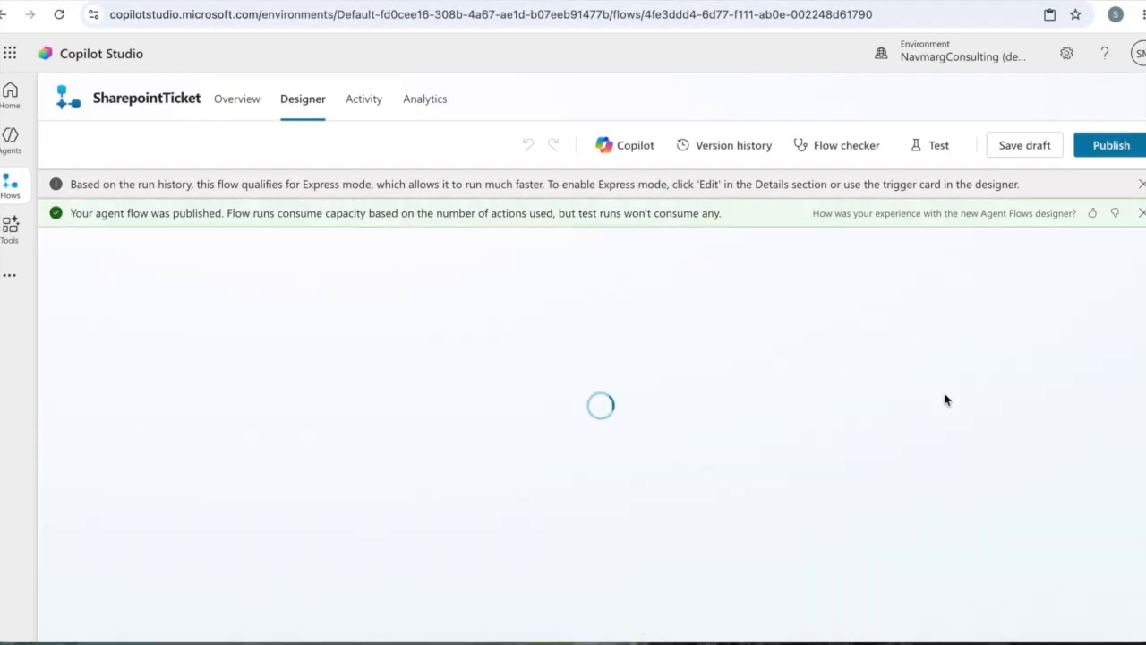
left_click(1142, 213)
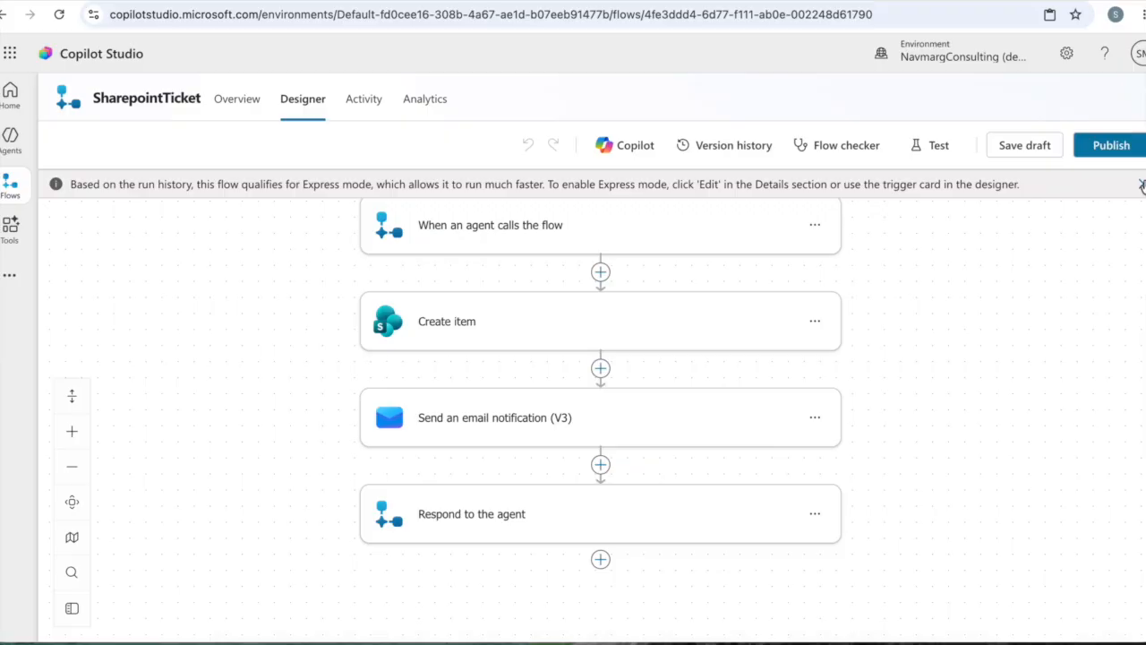
left_click(1142, 185)
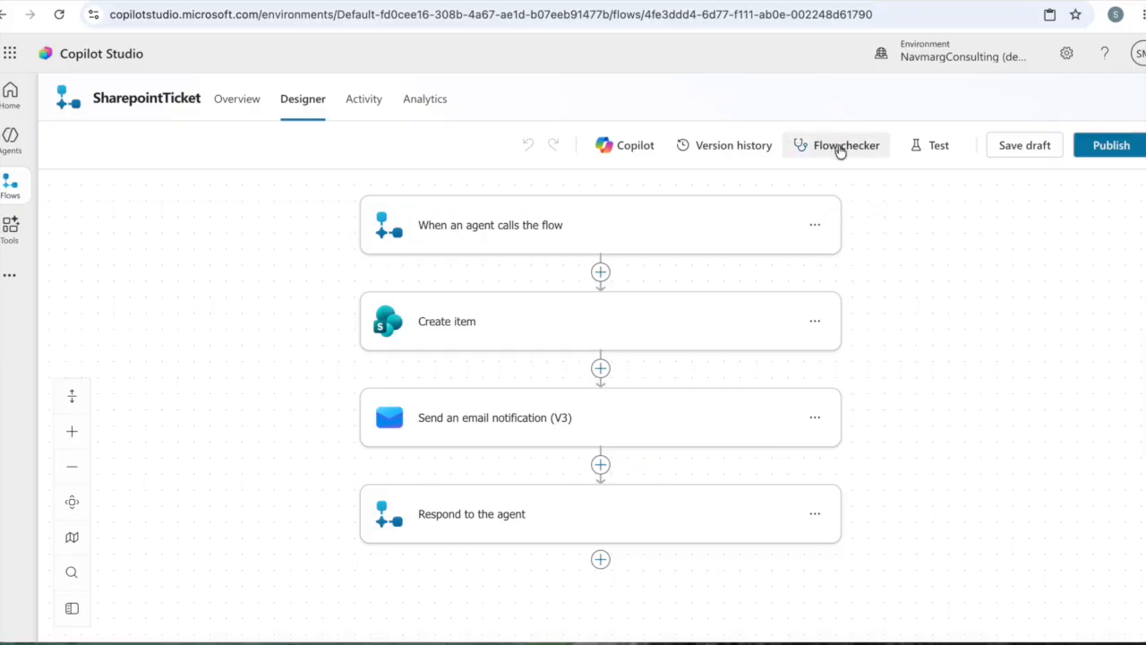
Run the Flow checker on the SharepointTicket flow and start a manual test of it
left_click(840, 148)
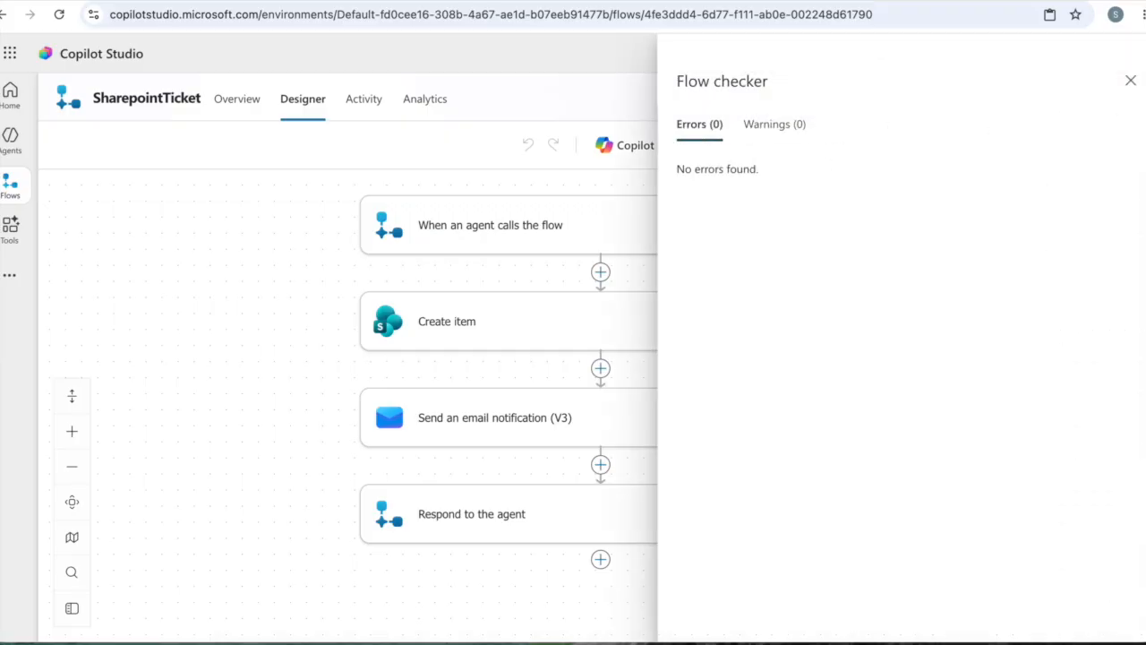
left_click(1130, 79)
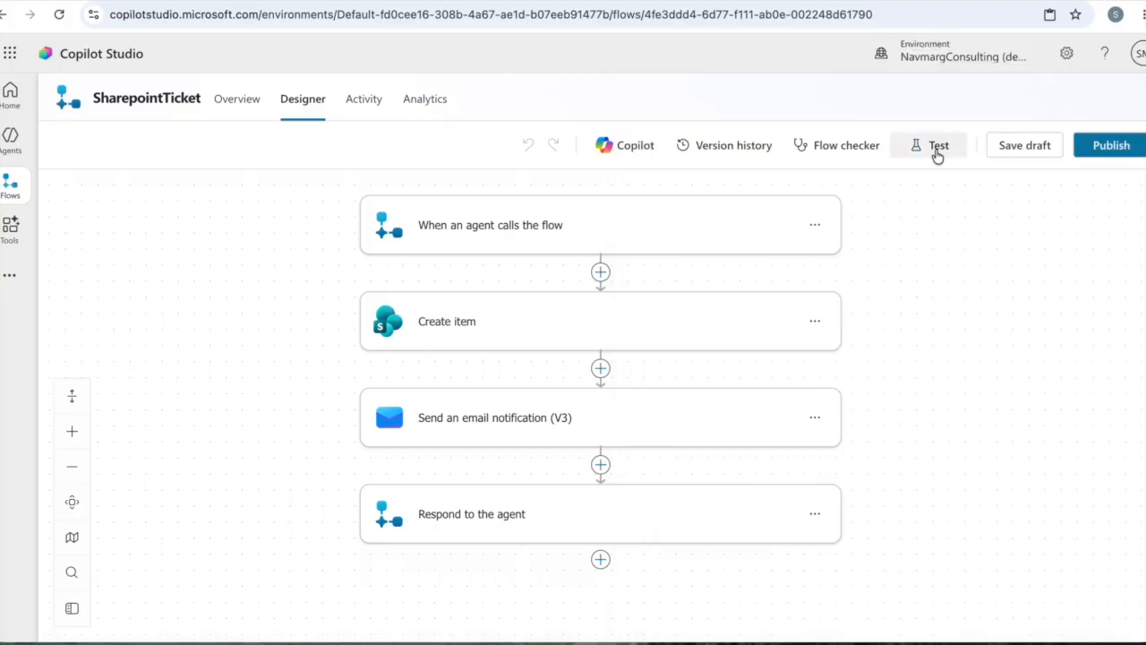
left_click(937, 150)
left_click(866, 136)
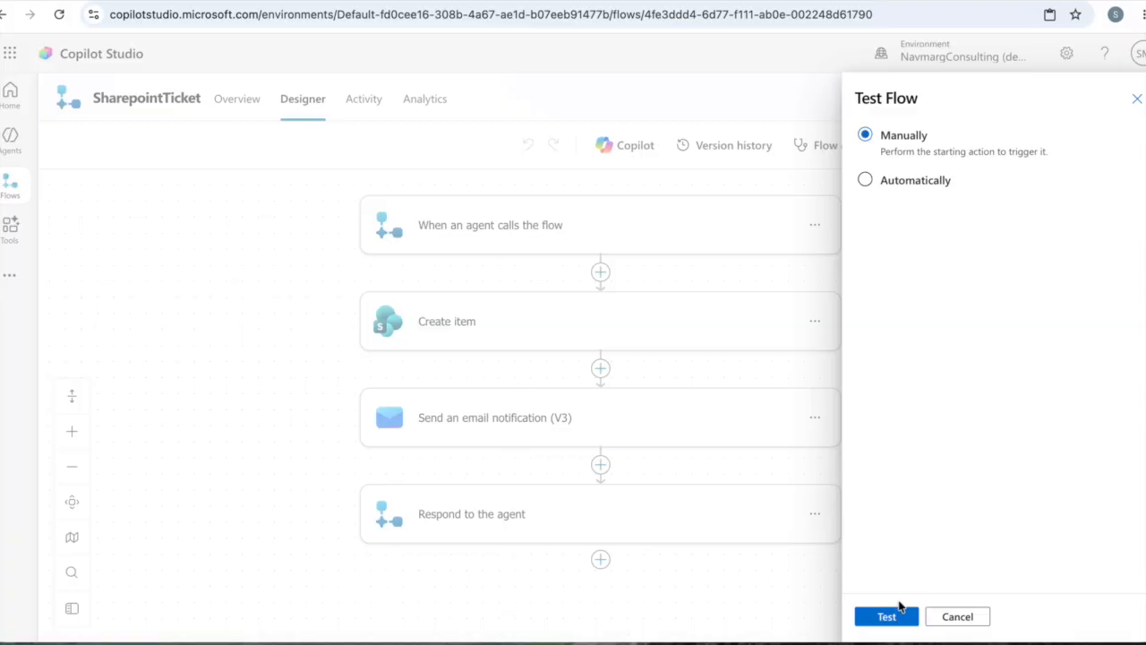
left_click(1138, 100)
left_click(928, 146)
left_click(886, 617)
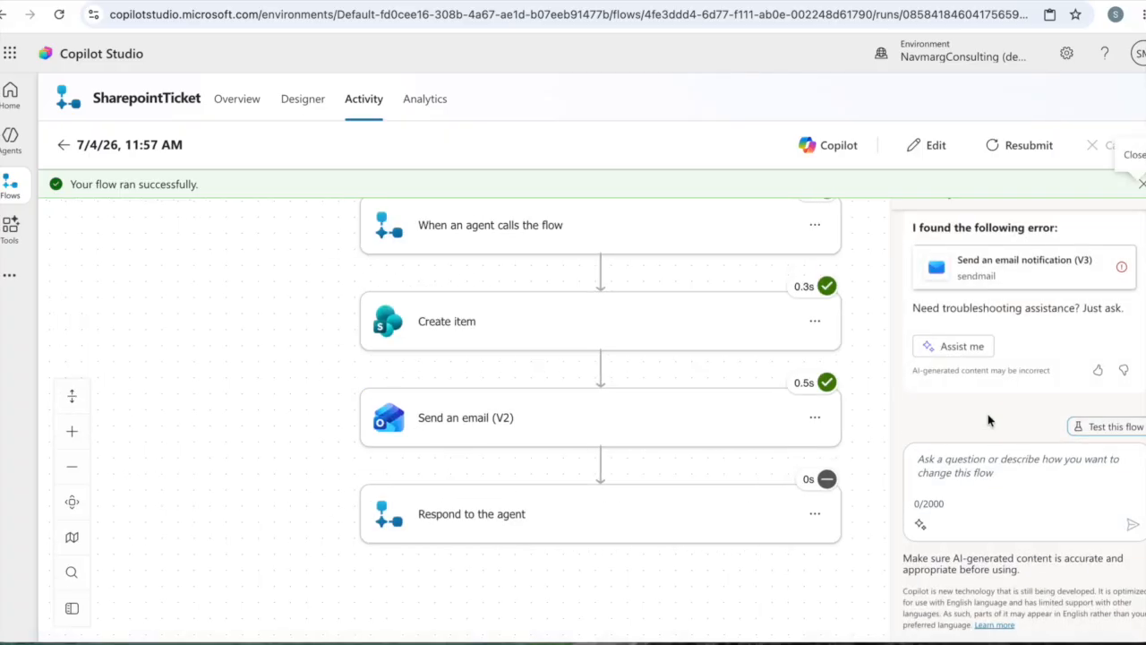
Leave the flow's run details for the Designer and open the QuicKFix IT Support agent
left_click(1141, 184)
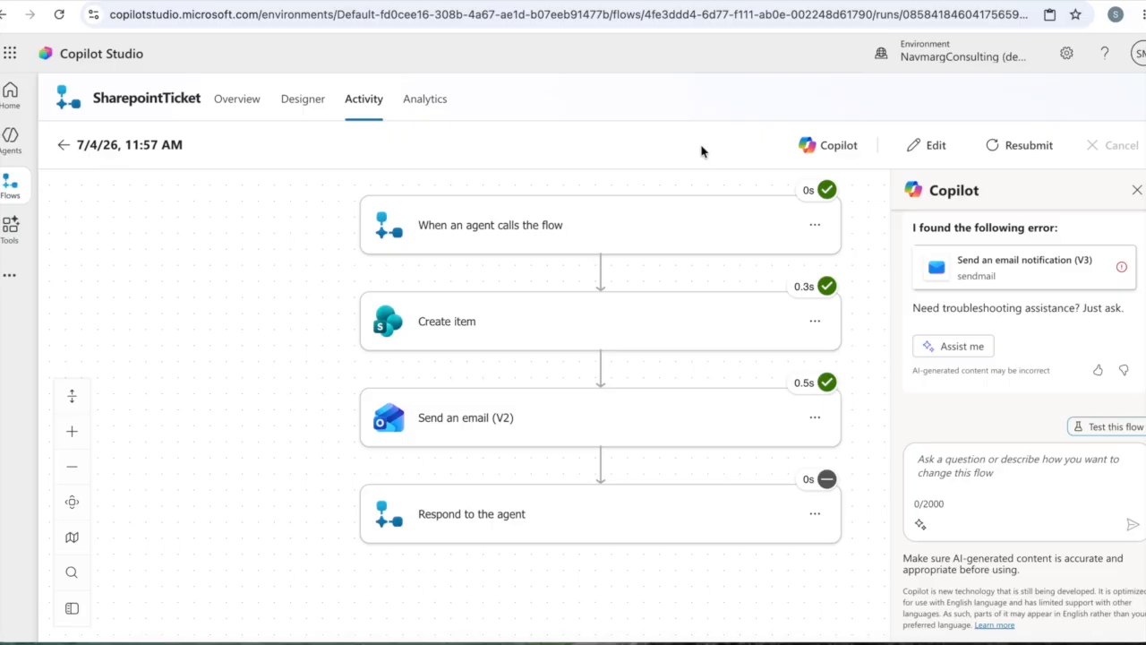
left_click(931, 145)
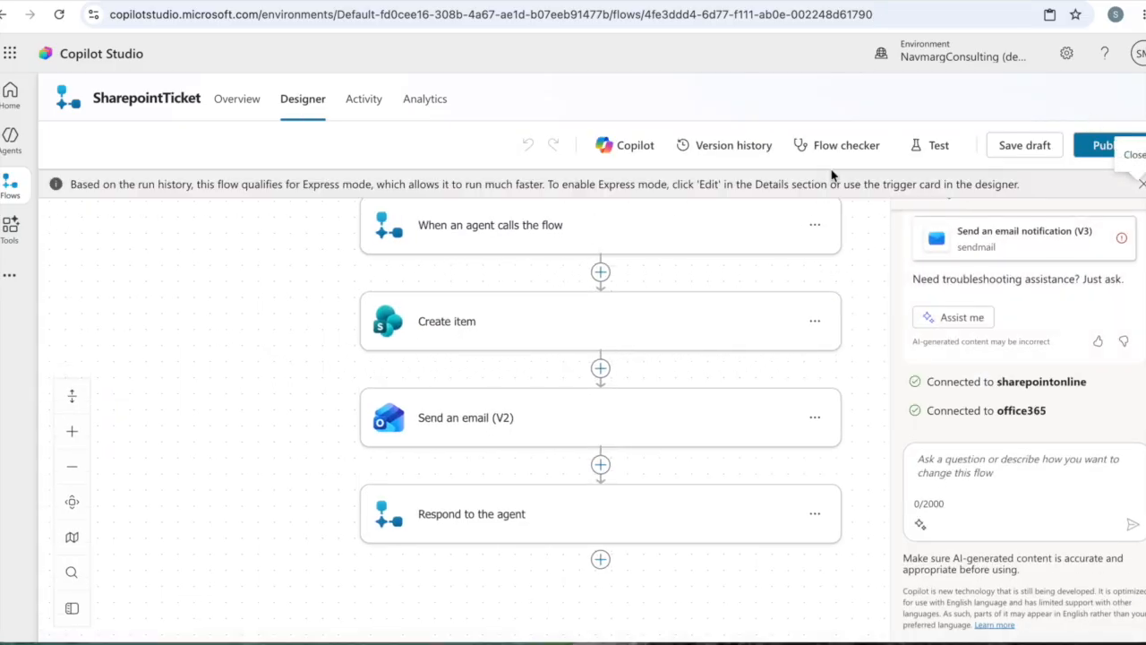
left_click(9, 143)
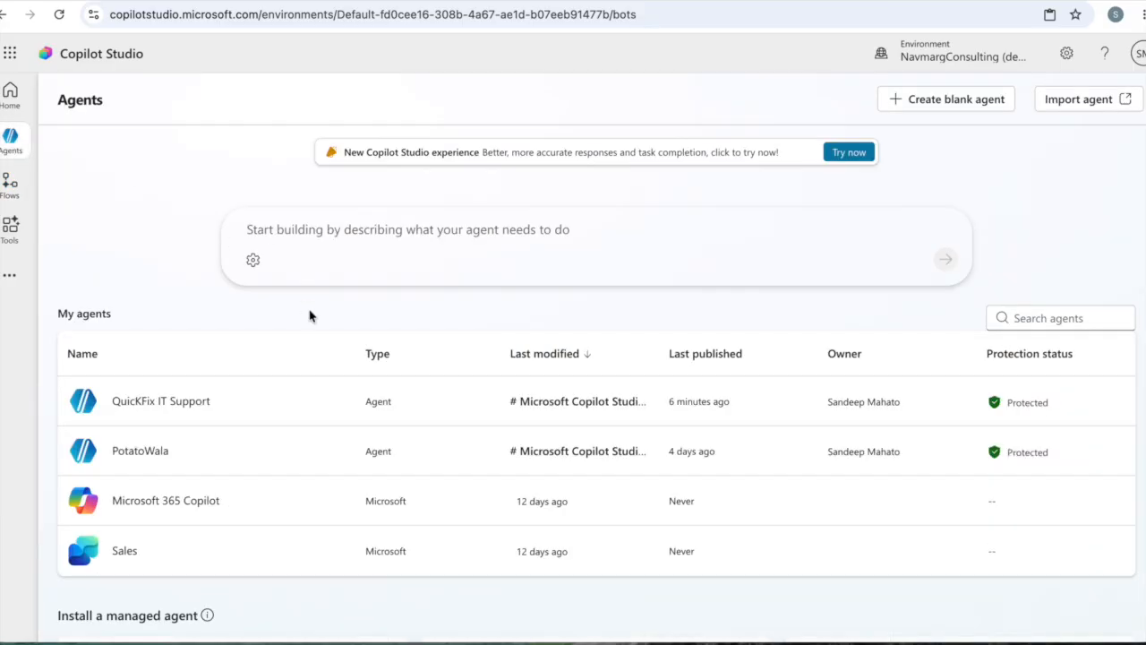
left_click(171, 409)
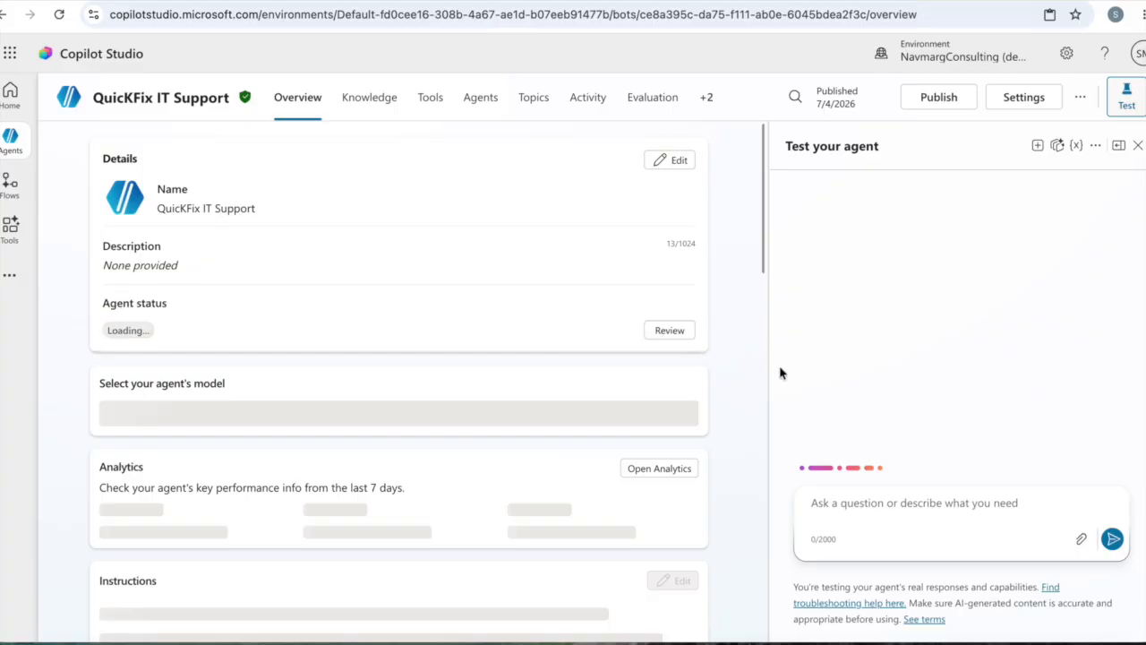
Start an agent test with "VPN issue" and describe the problem as "Laptop not connecting to VPN"
left_click(945, 509)
type("PN issue")
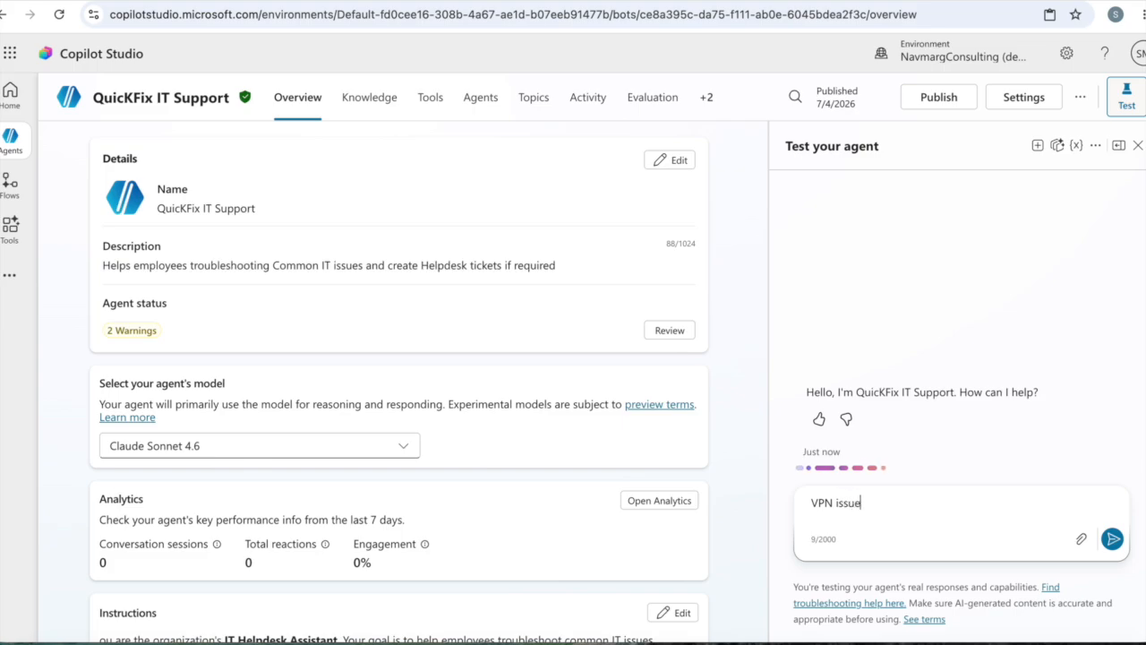
key("Return")
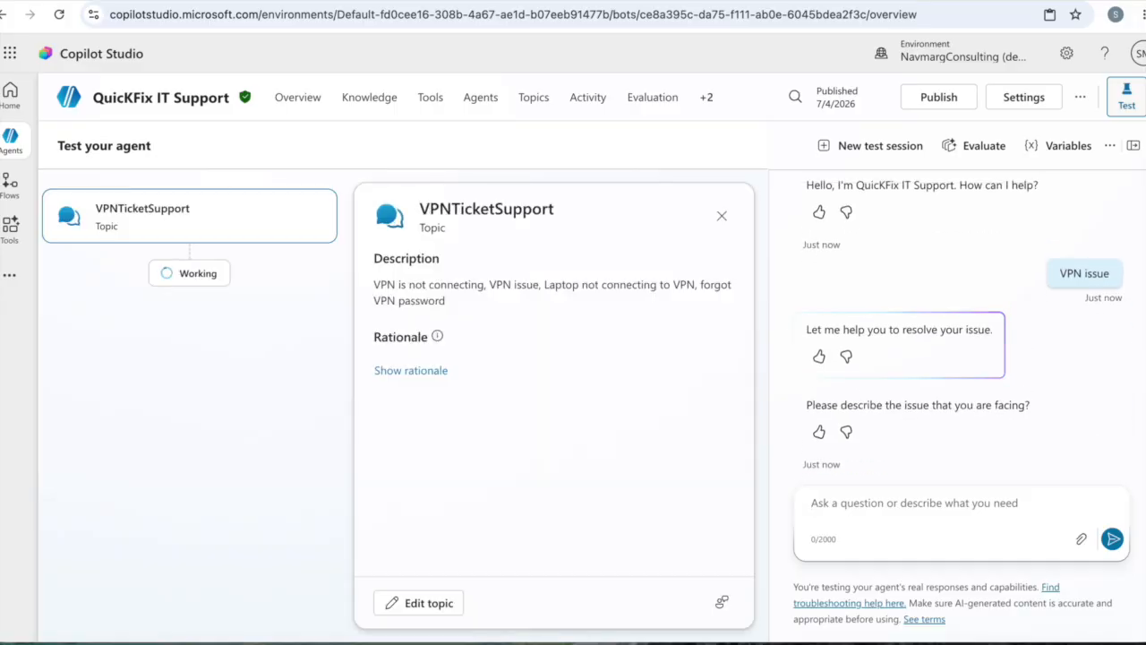
type("L")
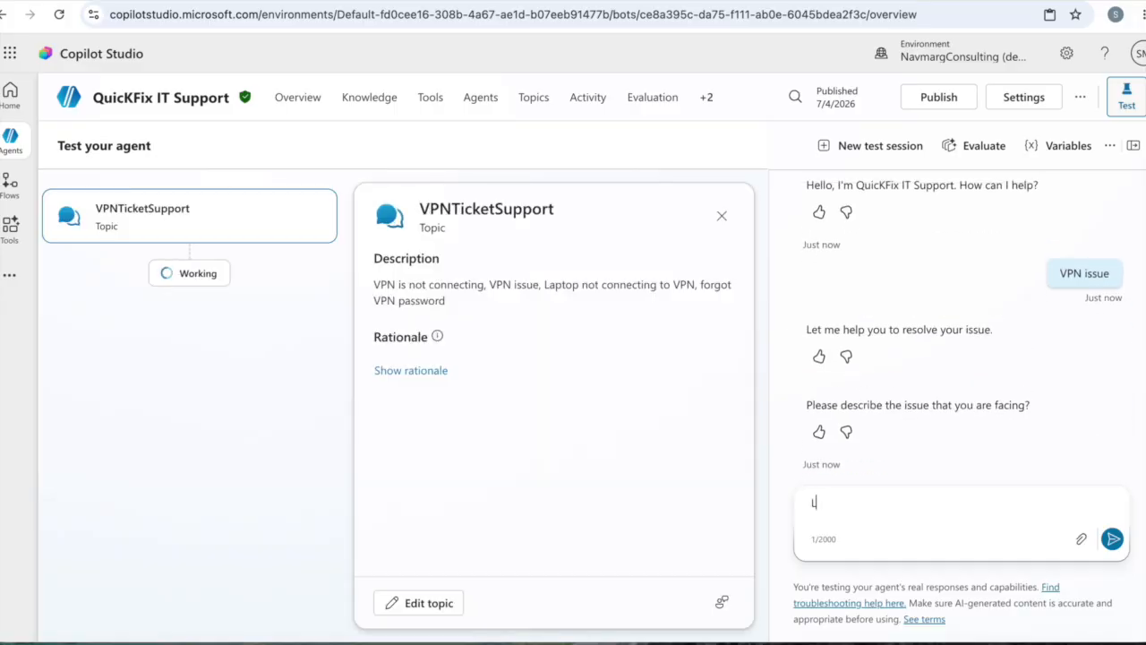
type("aptop not connecti")
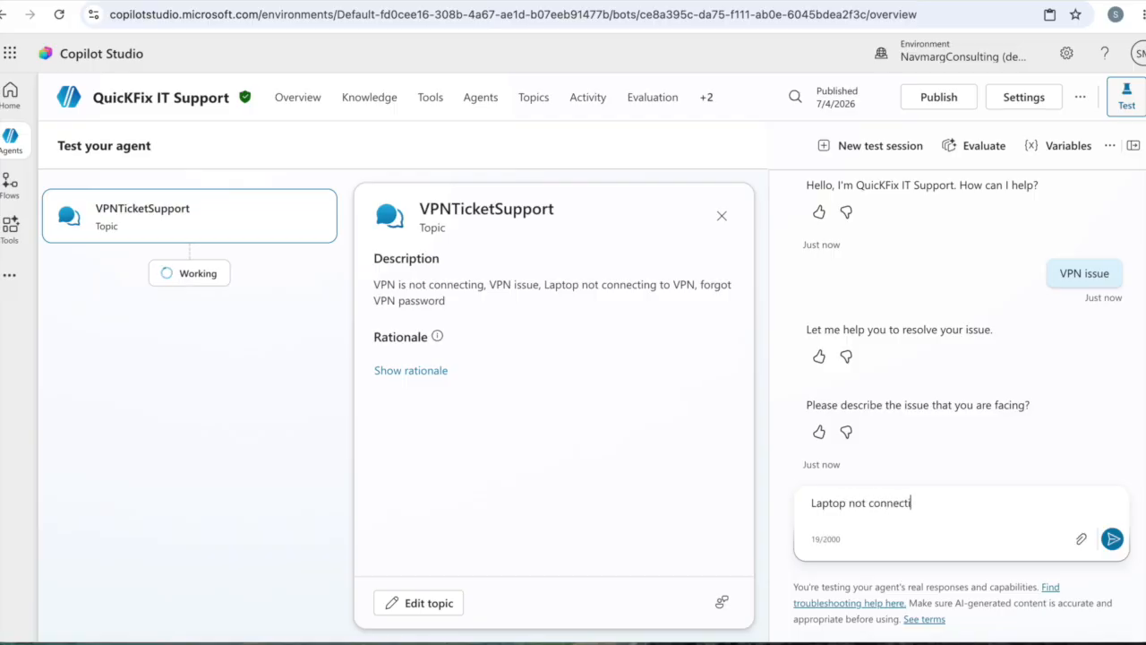
type("ng yoto VPN")
left_click(1113, 540)
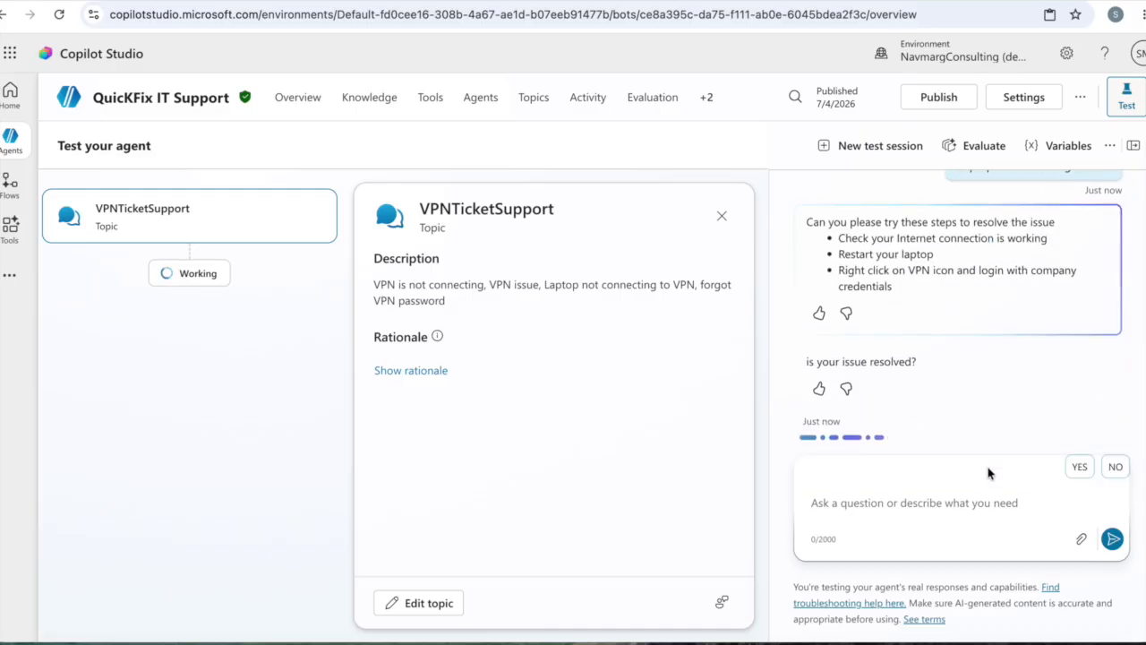
Answer NO to whether the issue is resolved and submit the employee's name for the ticket
left_click(1116, 468)
left_click(917, 514)
type("SandeepM")
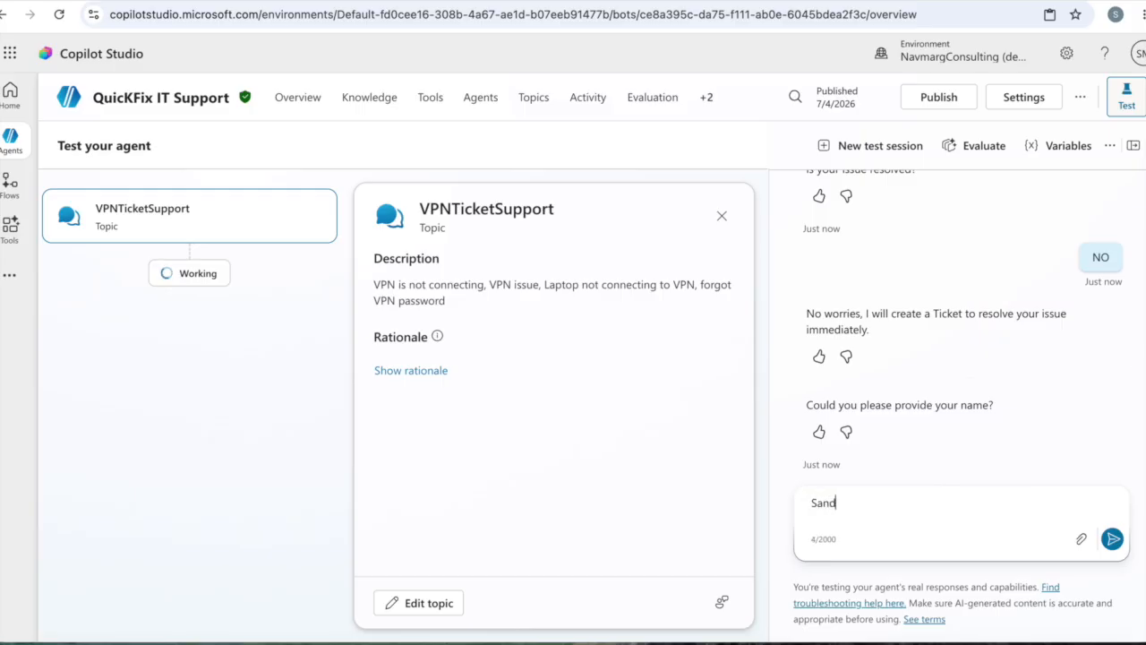
left_click(1112, 538)
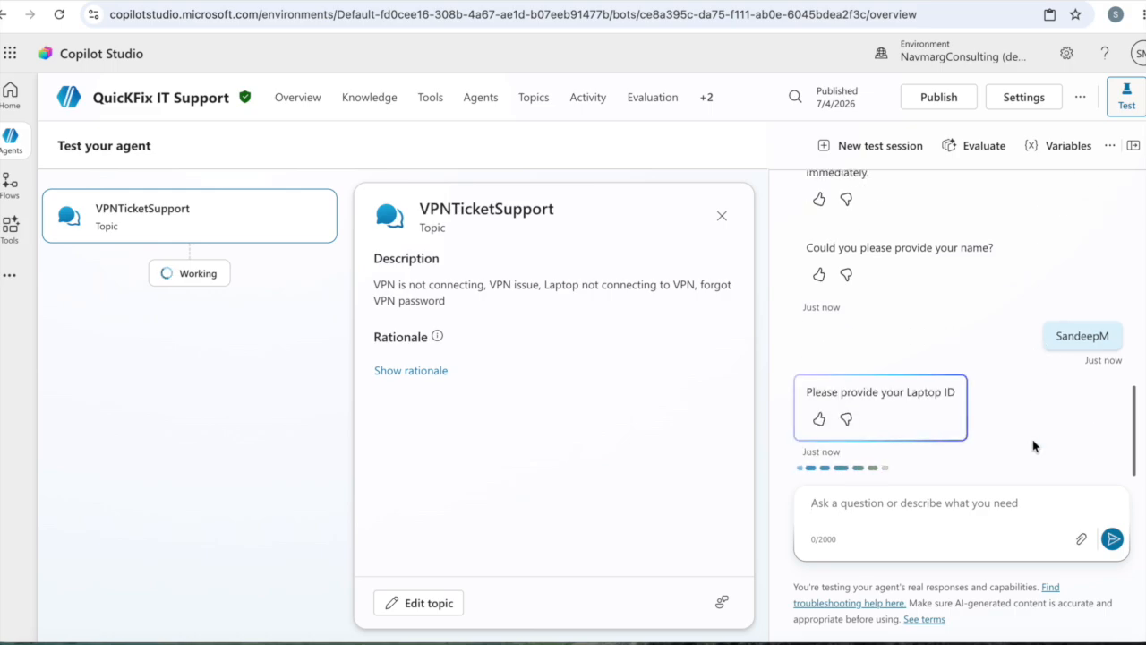
Enter the laptop ID in the test chat and send it to the agent
left_click(937, 499)
type("WIN")
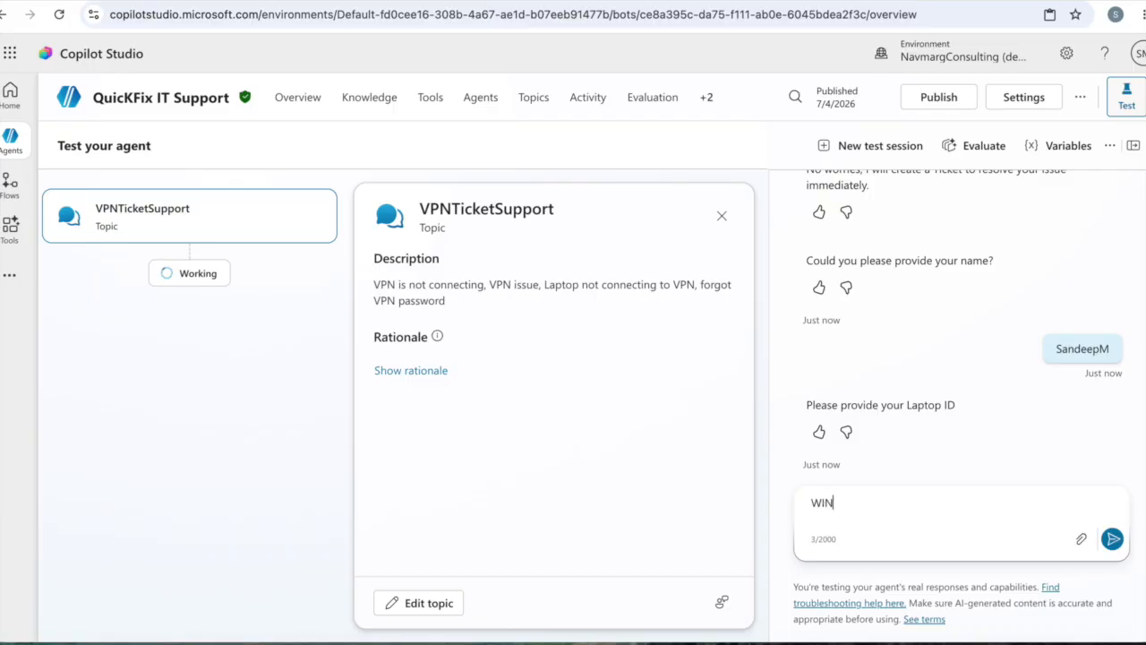
type("90123123")
left_click(1113, 539)
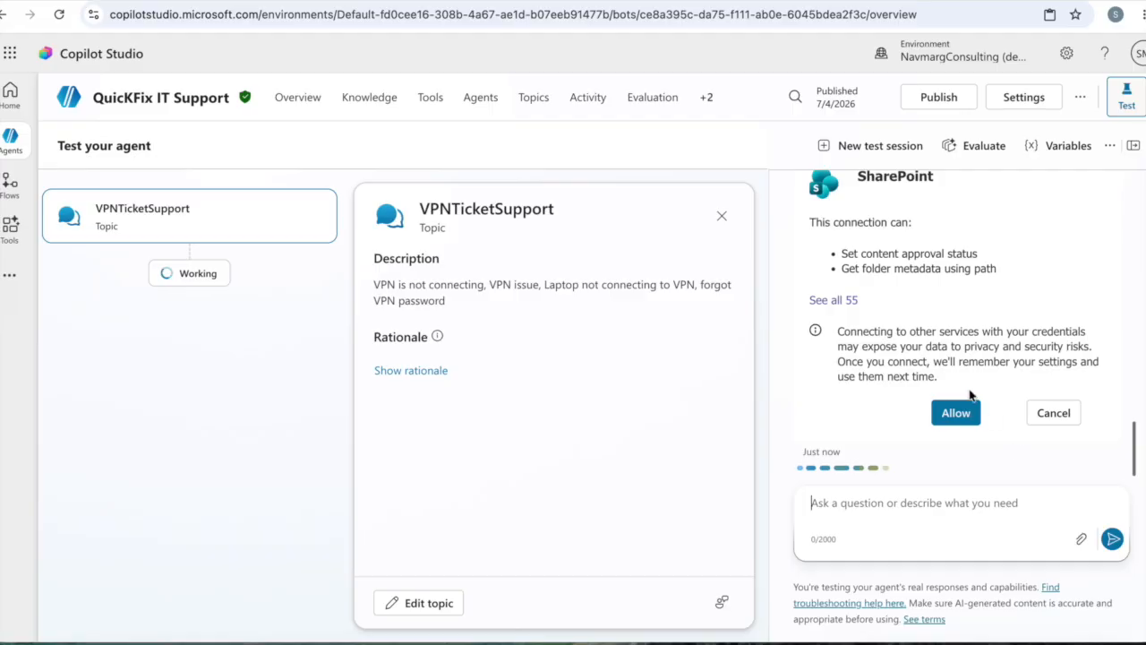
Allow the agent's SharePoint connection and read the two newest Ticket Created emails in Outlook in a new browser tab
left_click(965, 430)
key("ctrl+t")
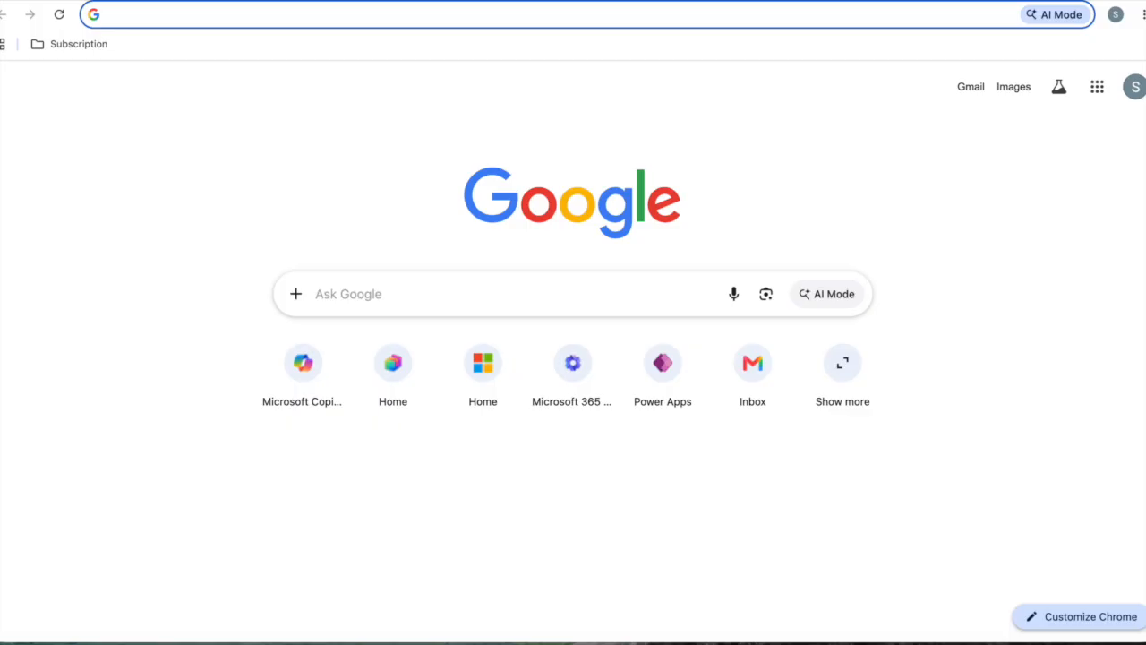
type("out")
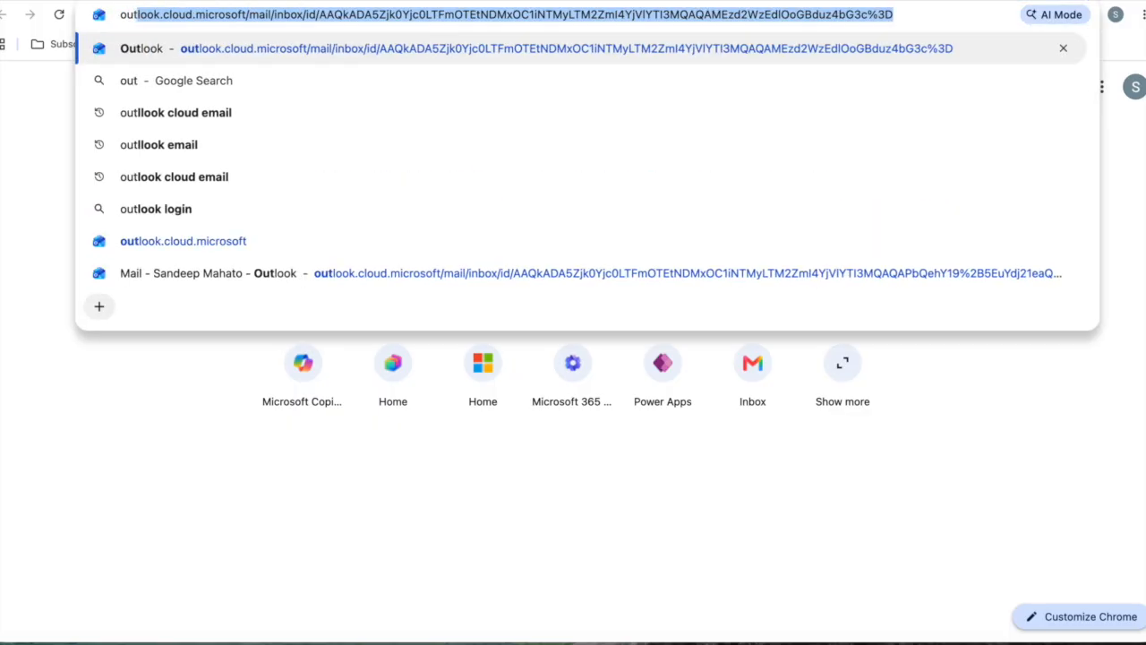
left_click(440, 248)
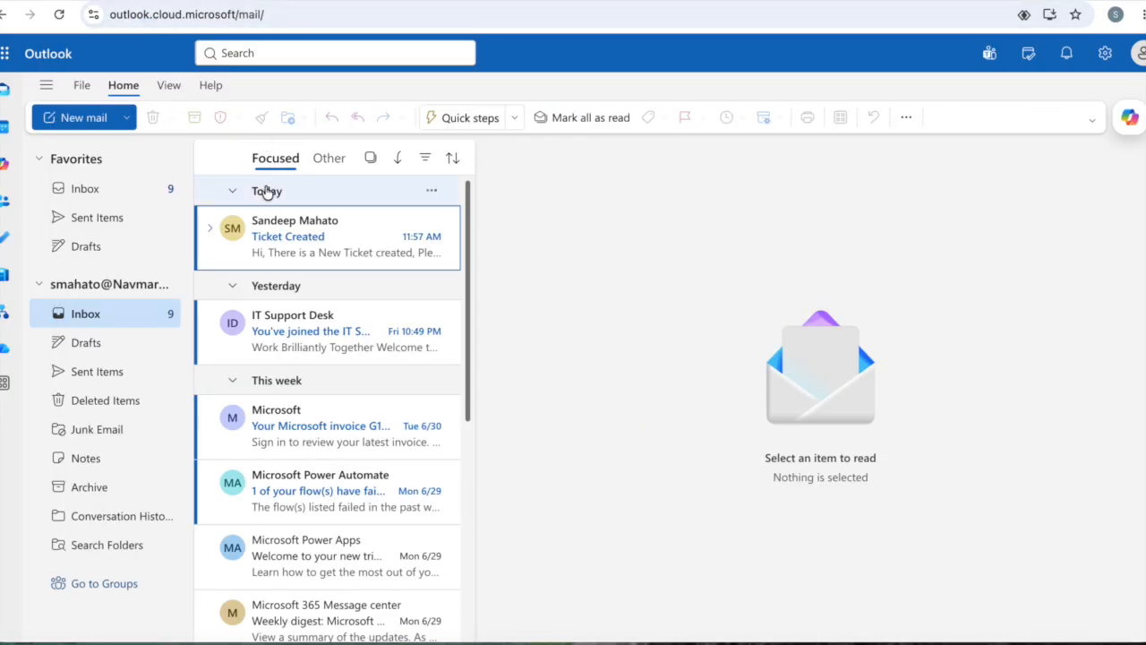
left_click(290, 253)
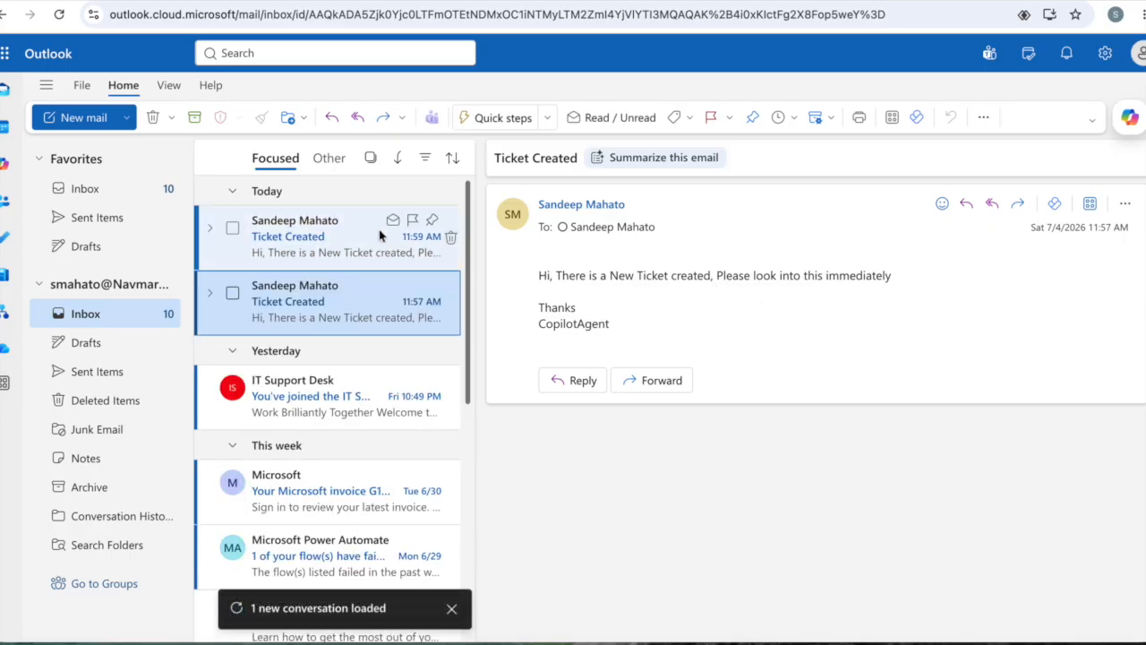
left_click(380, 235)
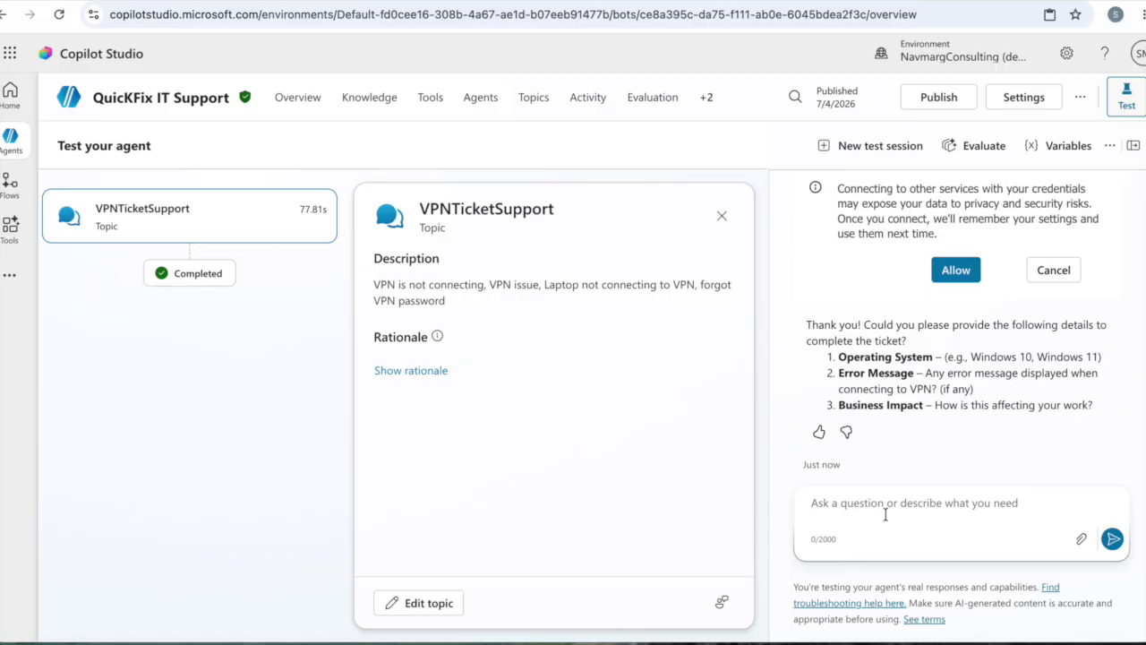
Answer the agent's ticket questions with Windows, VPN Error and High as a numbered list, and confirm the ticket creation with Yes
type("W")
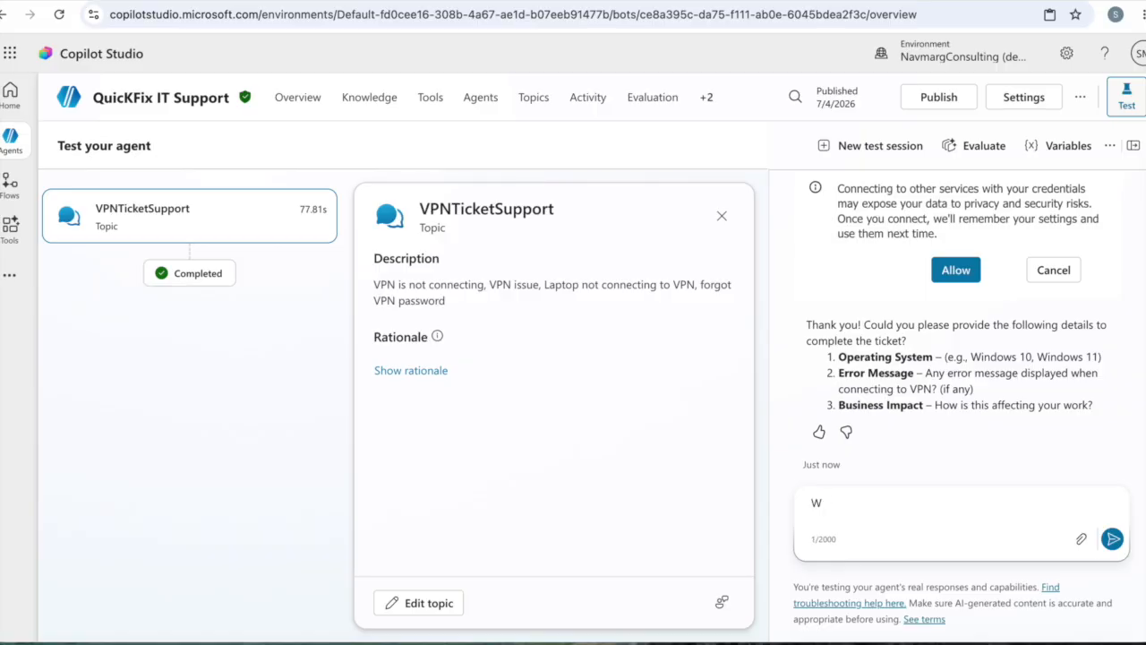
type("indows")
left_click(812, 502)
type("1.")
key("shift+Return")
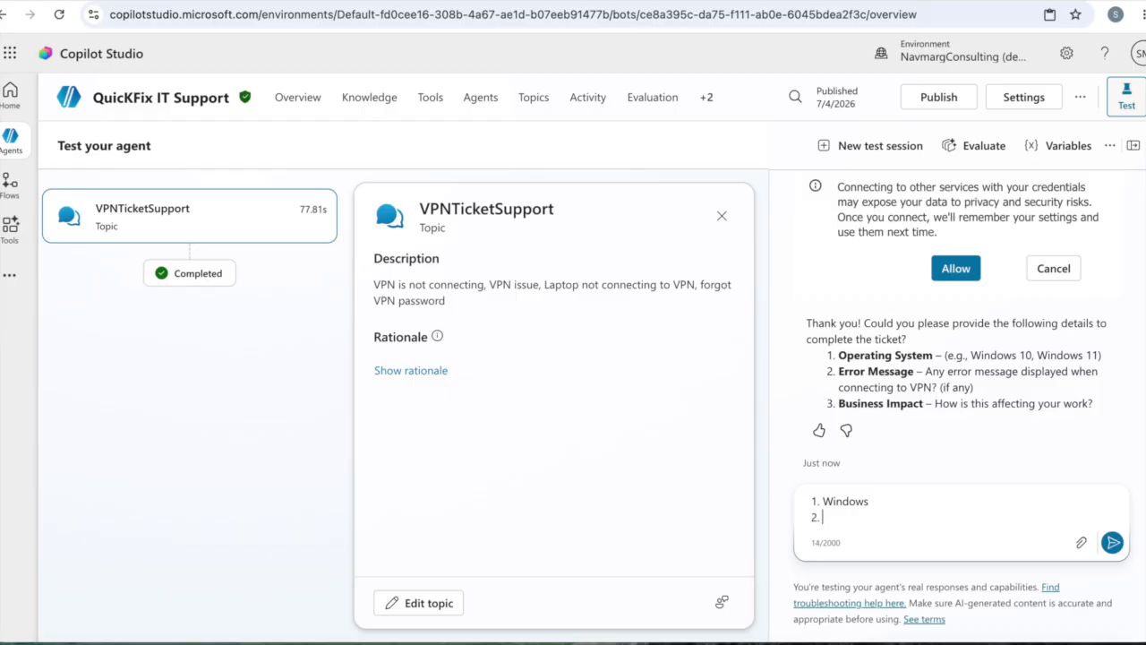
type("2. VPN Error")
key("shift+Return")
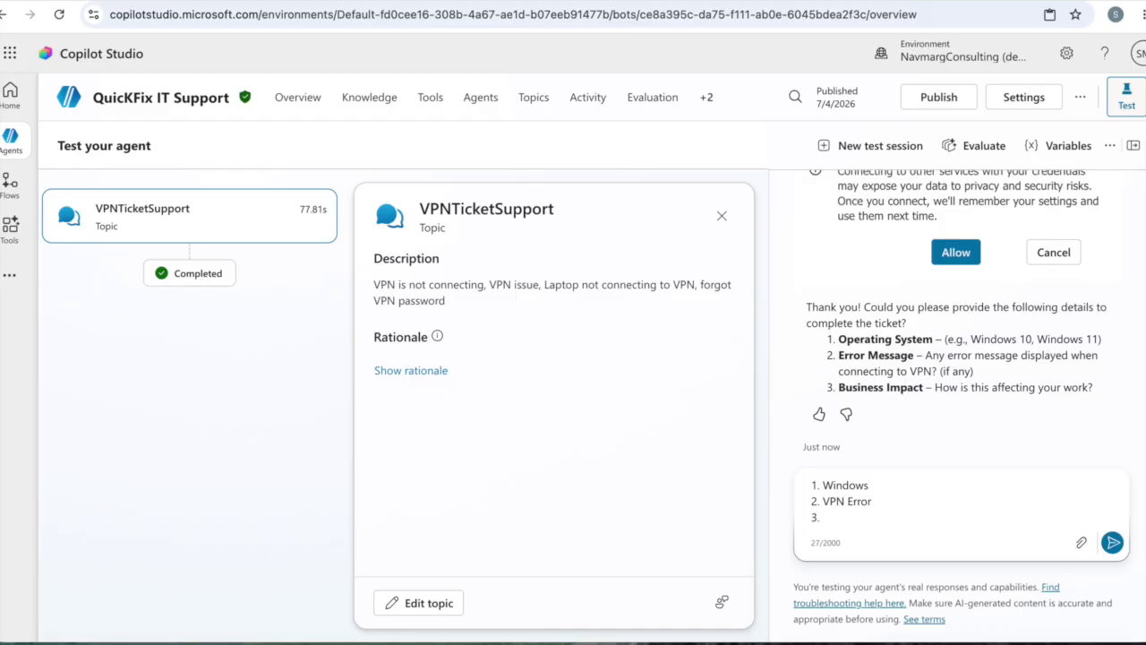
type("3. High")
left_click(1113, 543)
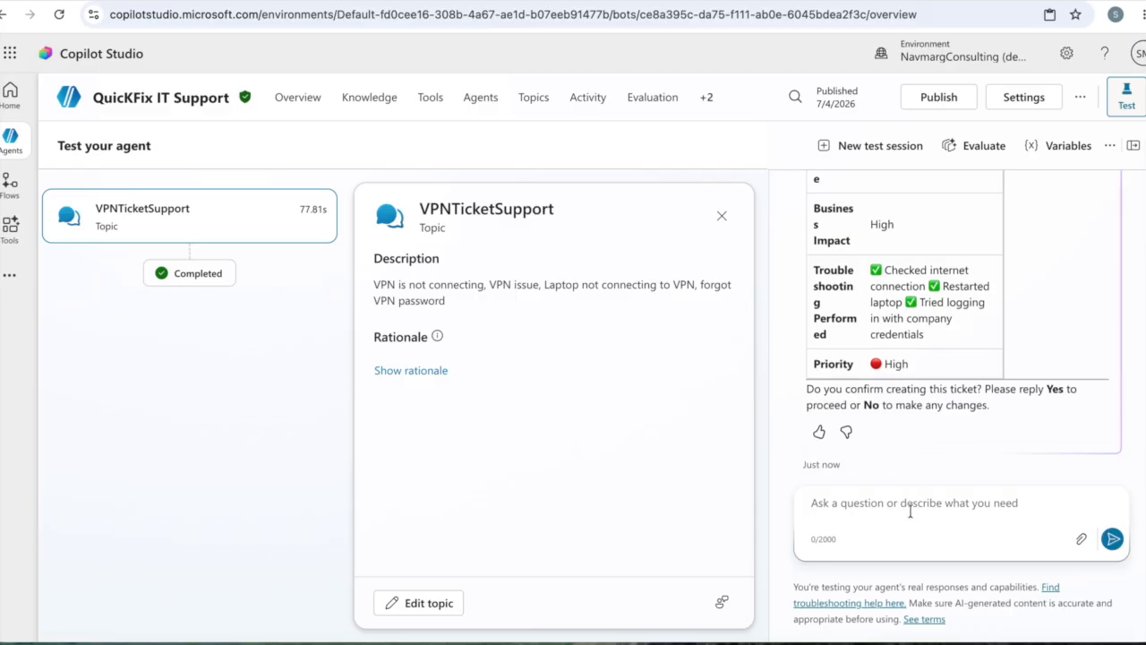
type("Yes")
key("Return")
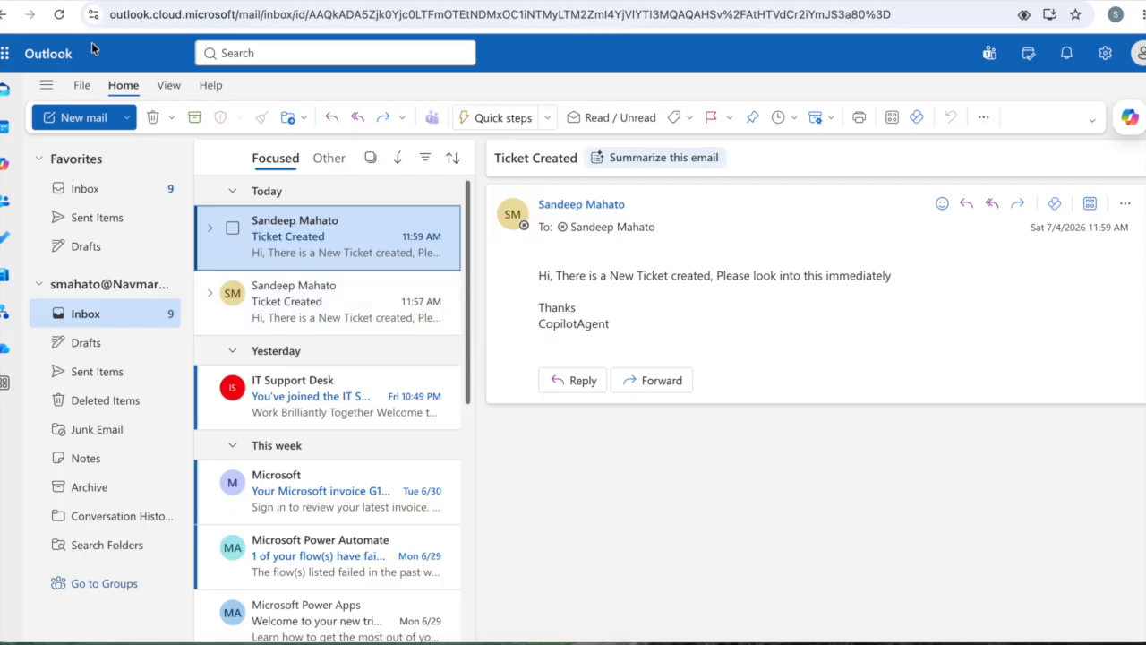
Refresh the Outlook inbox to check for another ticket email and review the created-ticket summary in the agent's test chat
left_click(60, 17)
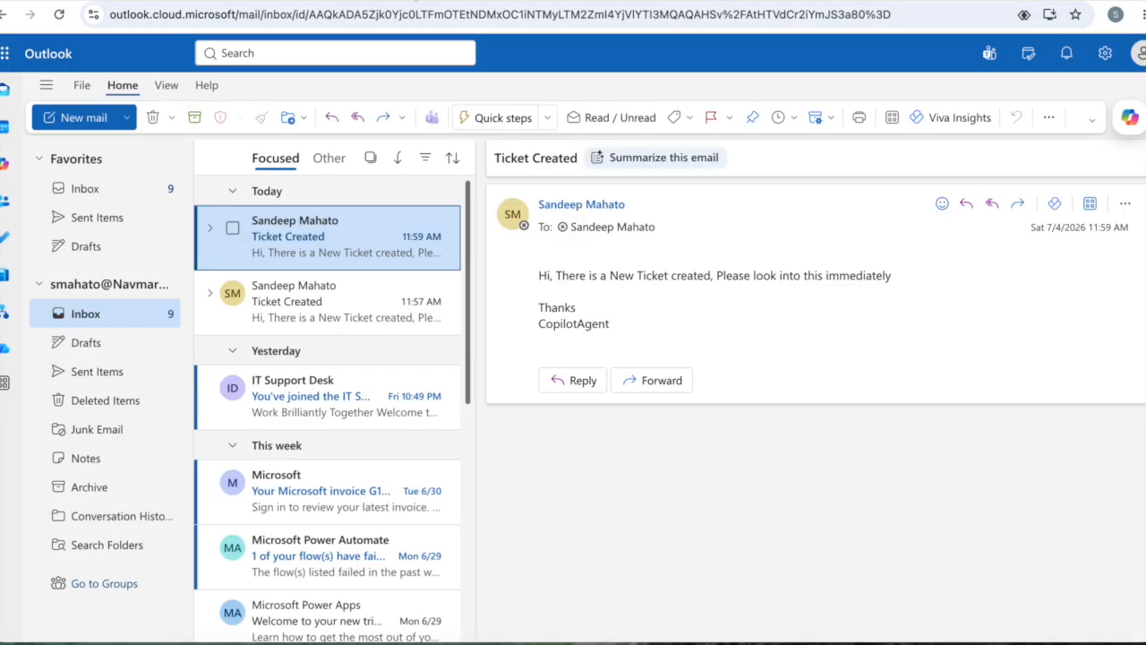
left_click(394, 2)
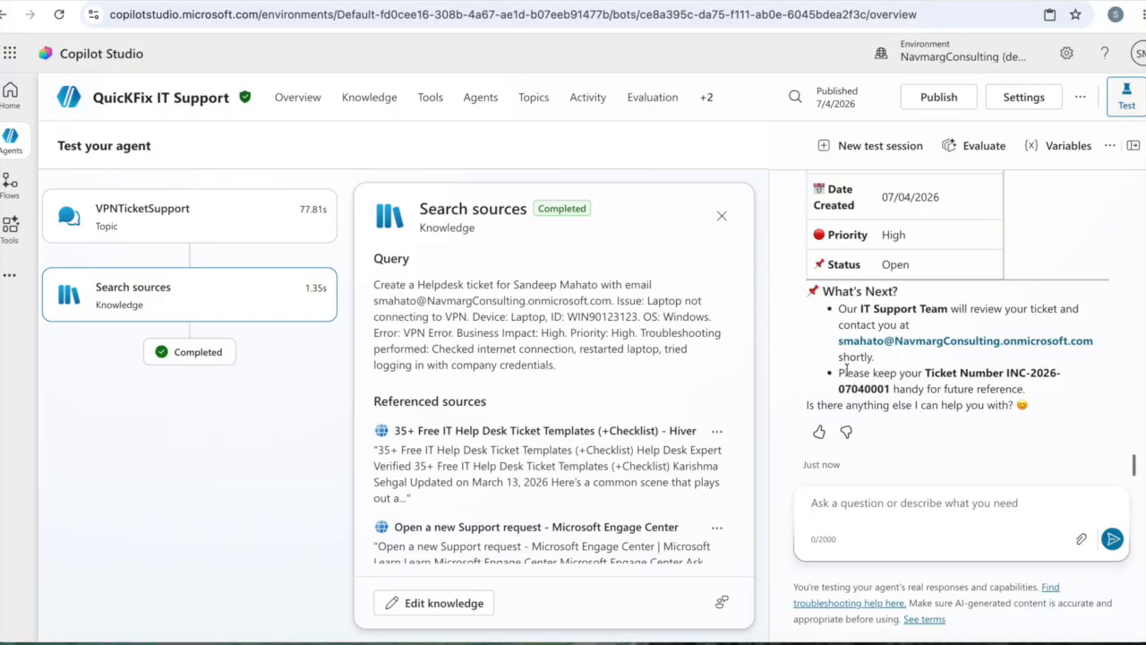
scroll(873, 435, "up", 5)
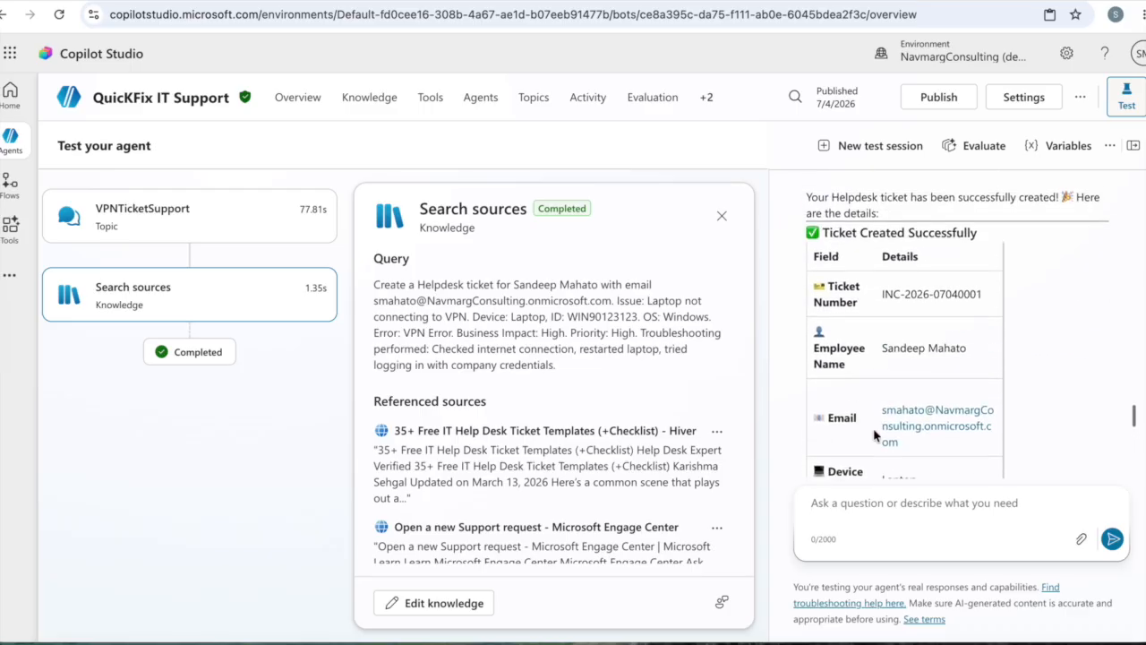
scroll(874, 436, "down", 5)
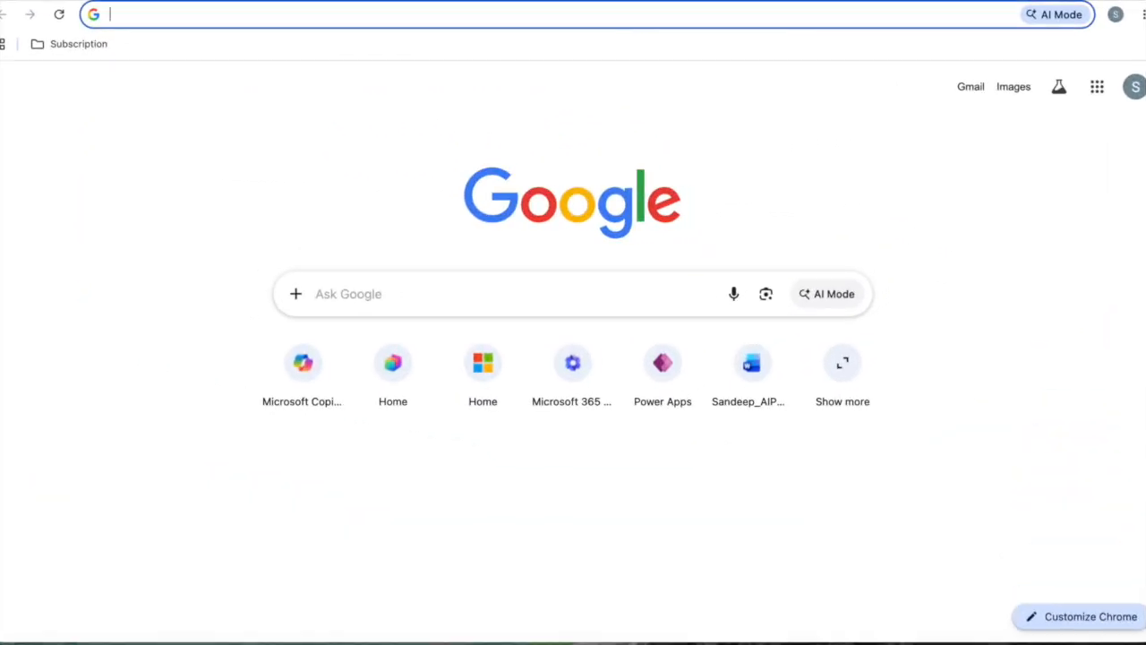
Open the IT Support Desk Tickets list in SharePoint and check the details and creation activity of the first two items
type("share")
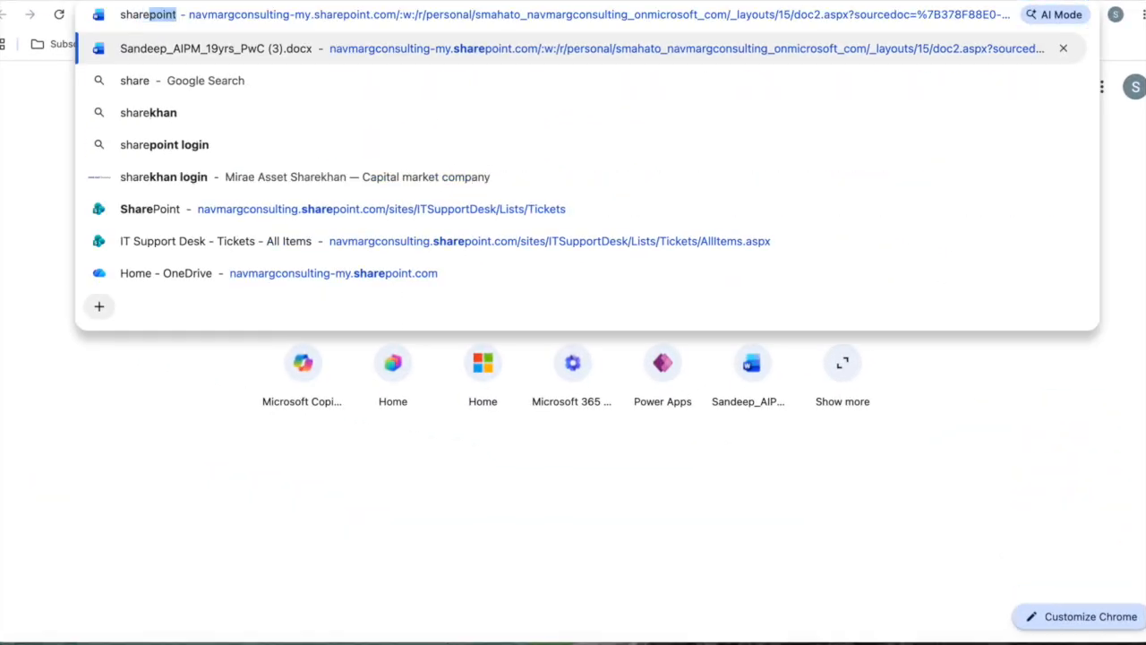
left_click(459, 208)
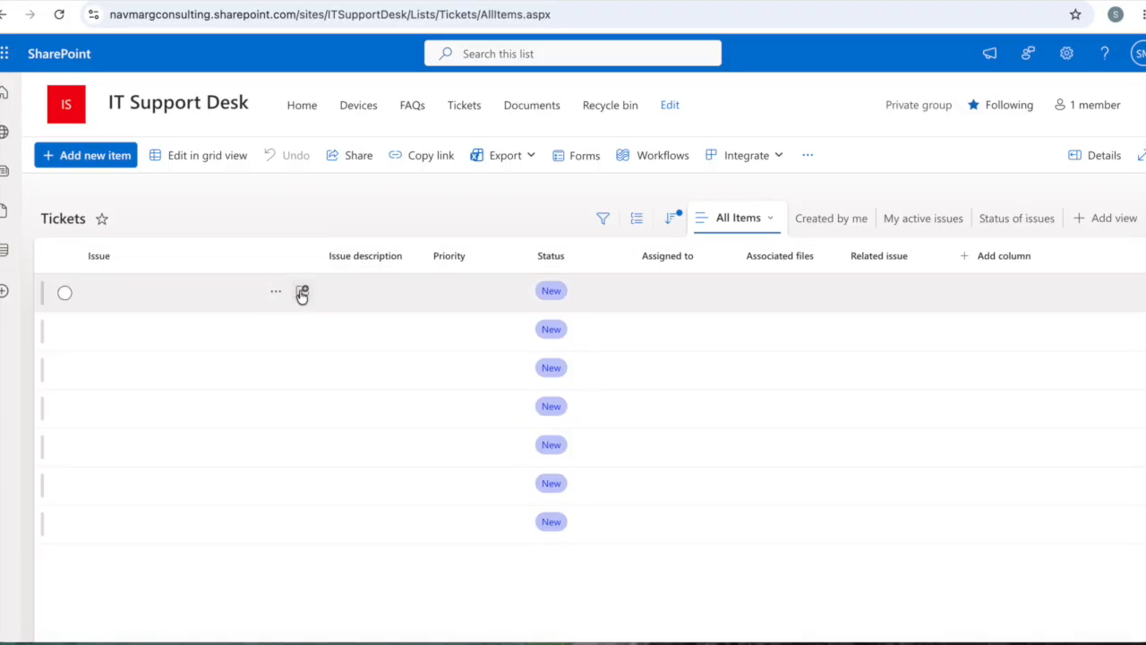
left_click(276, 292)
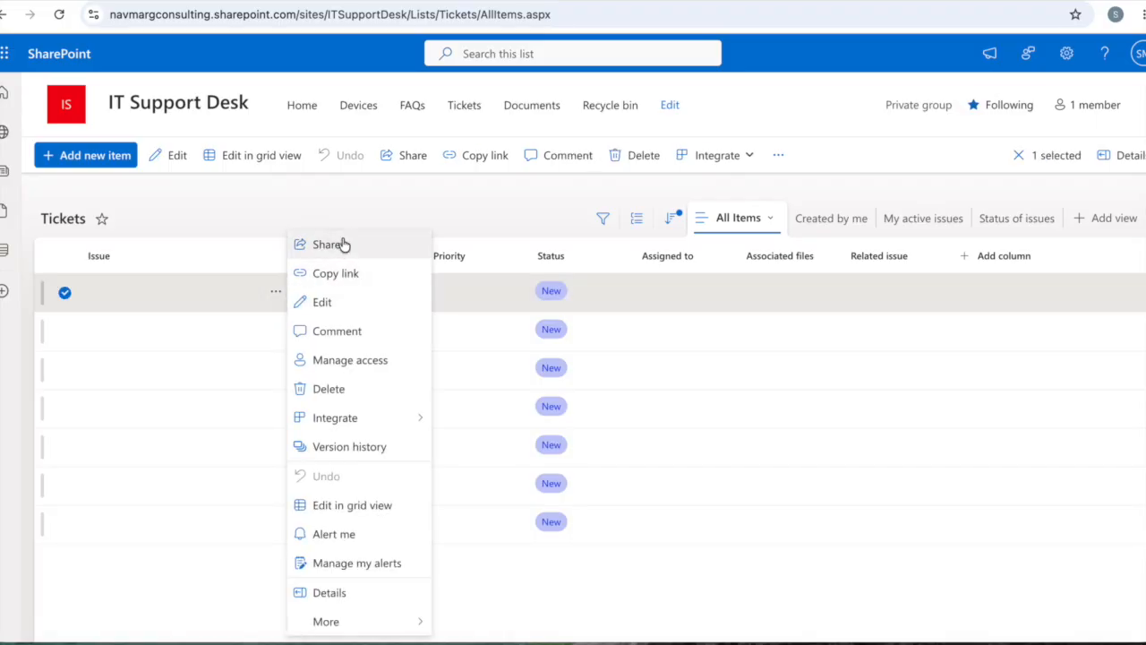
left_click(329, 592)
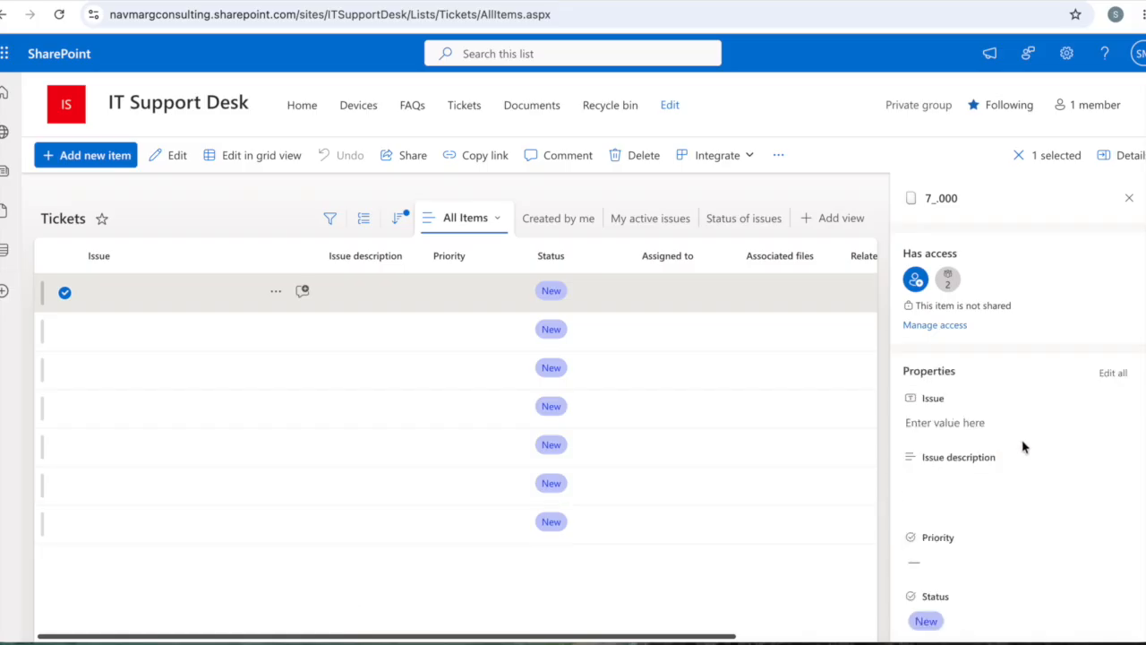
scroll(1023, 446, "down", 8)
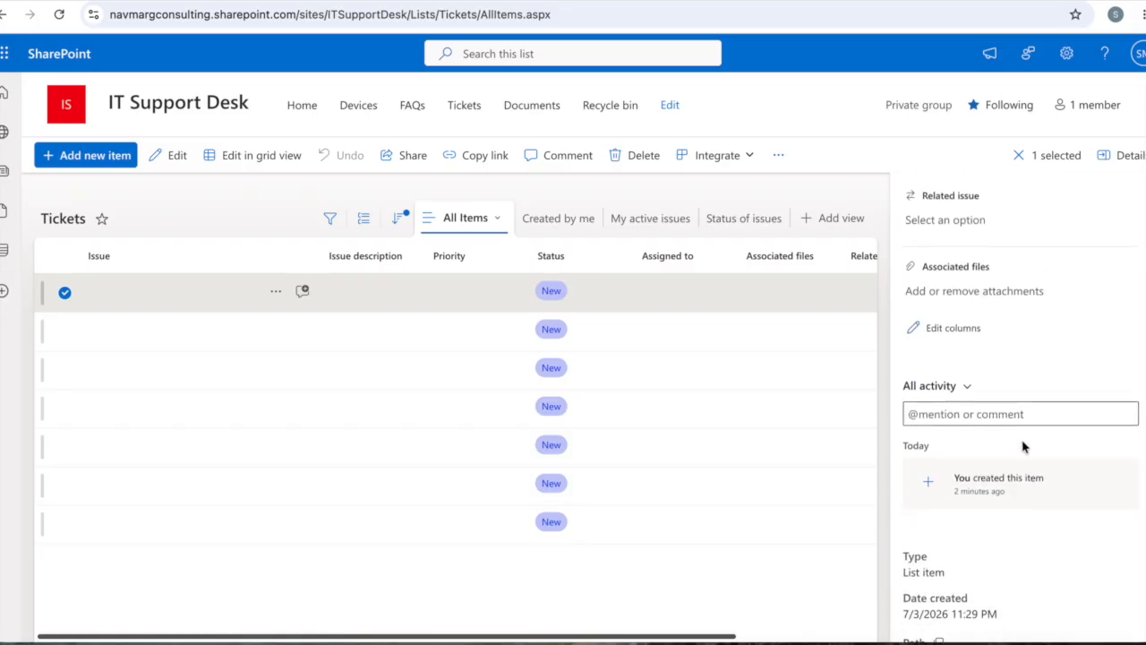
scroll(1024, 447, "down", 1)
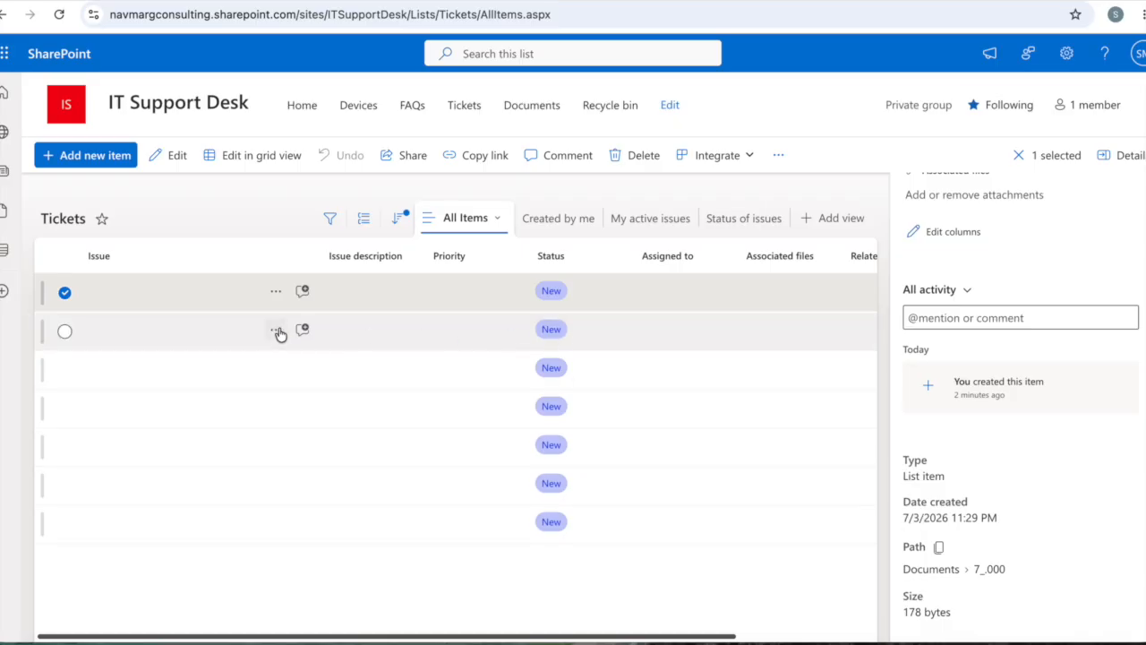
left_click(277, 333)
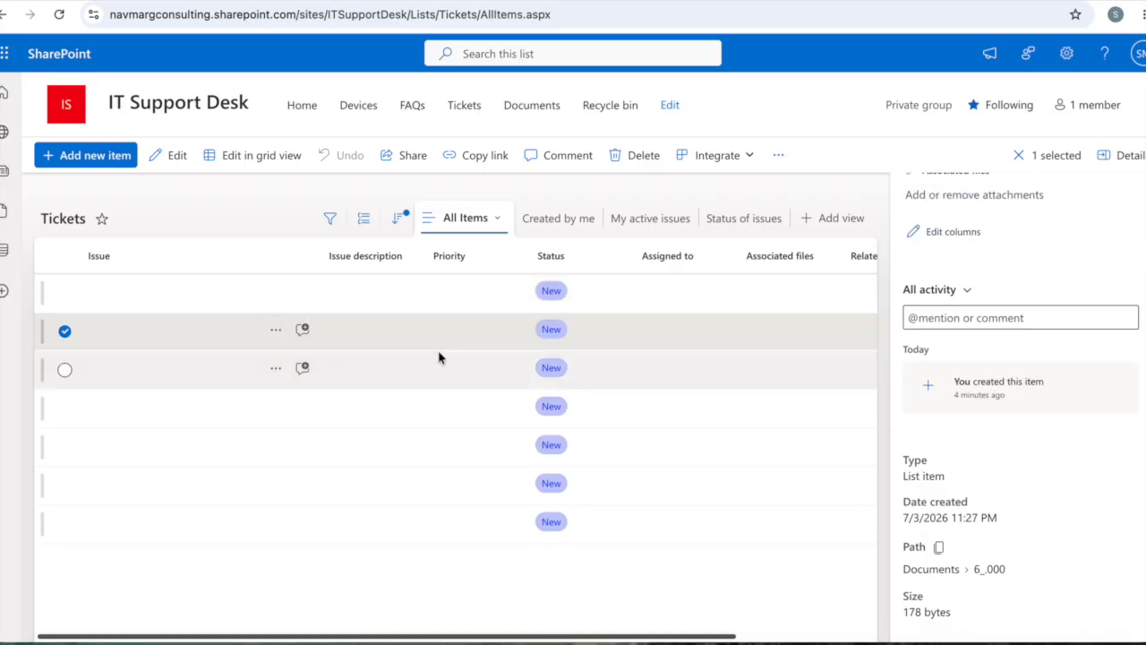
left_click(1128, 159)
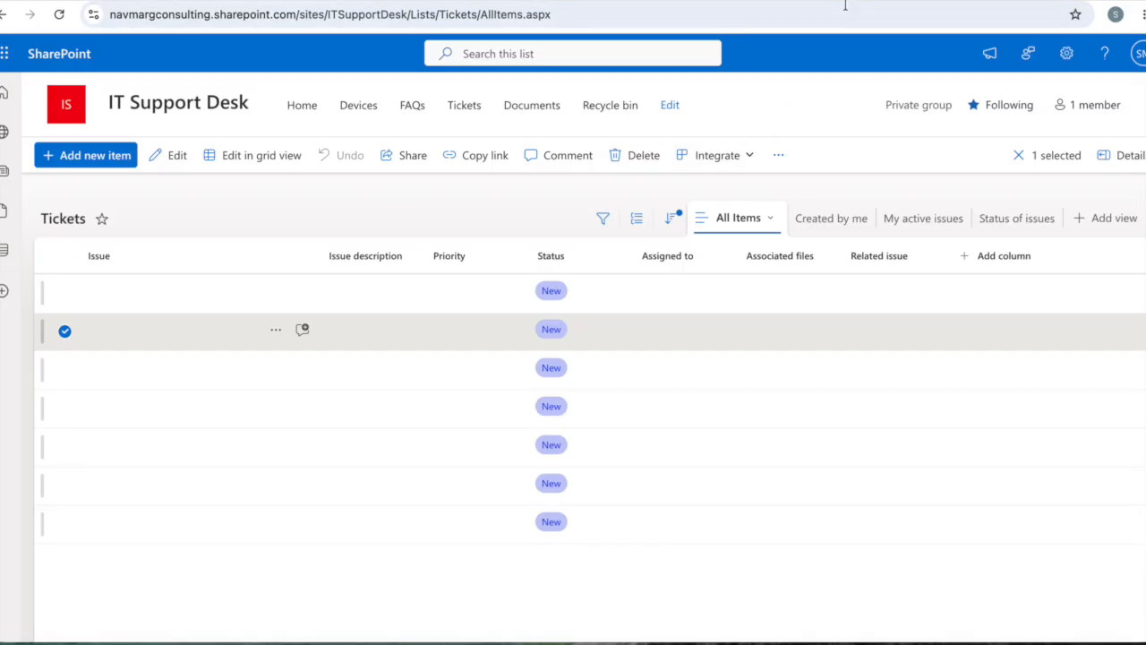
Recheck the latest Ticket Created email in Outlook and open the list of agent flows in Copilot Studio
left_click(740, 2)
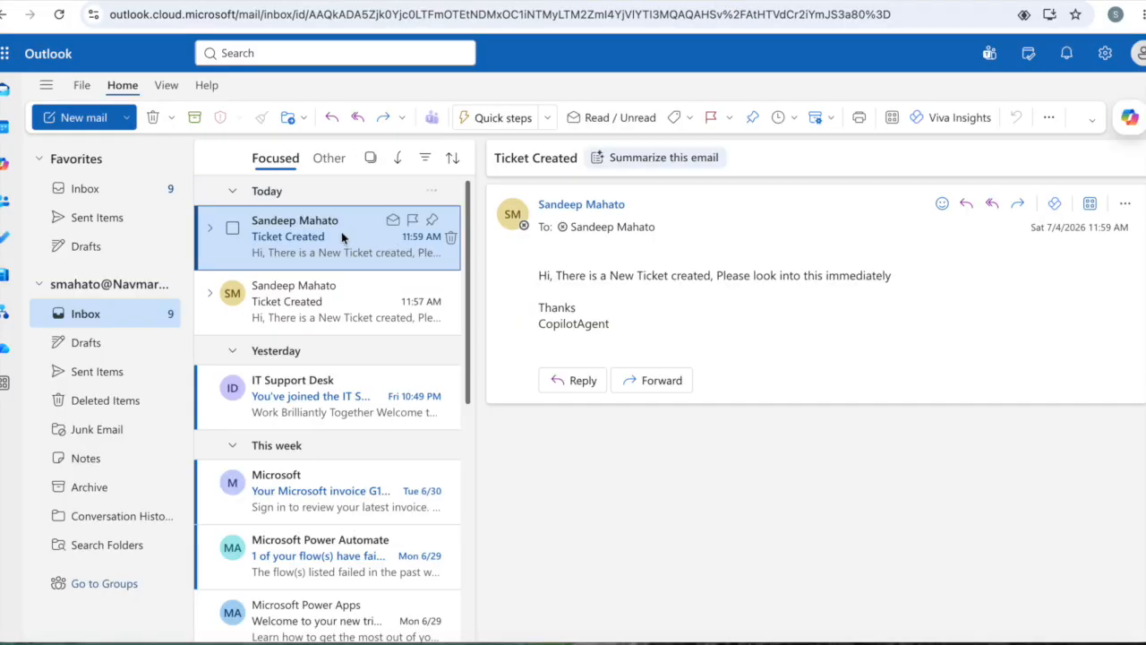
left_click(689, 289)
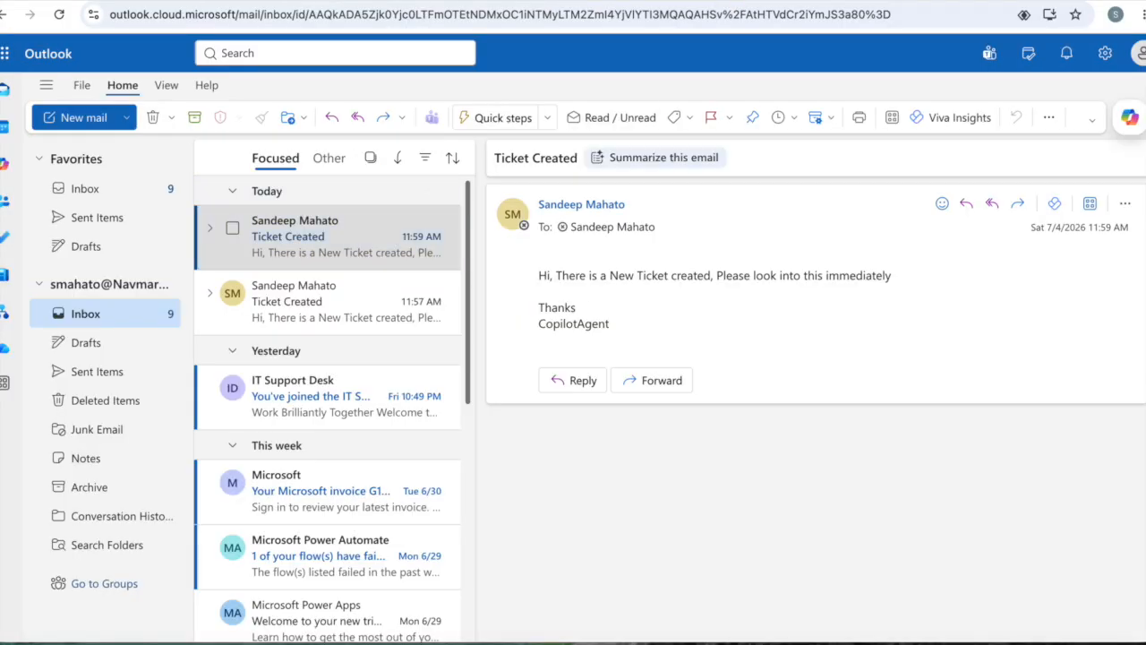
left_click(358, 2)
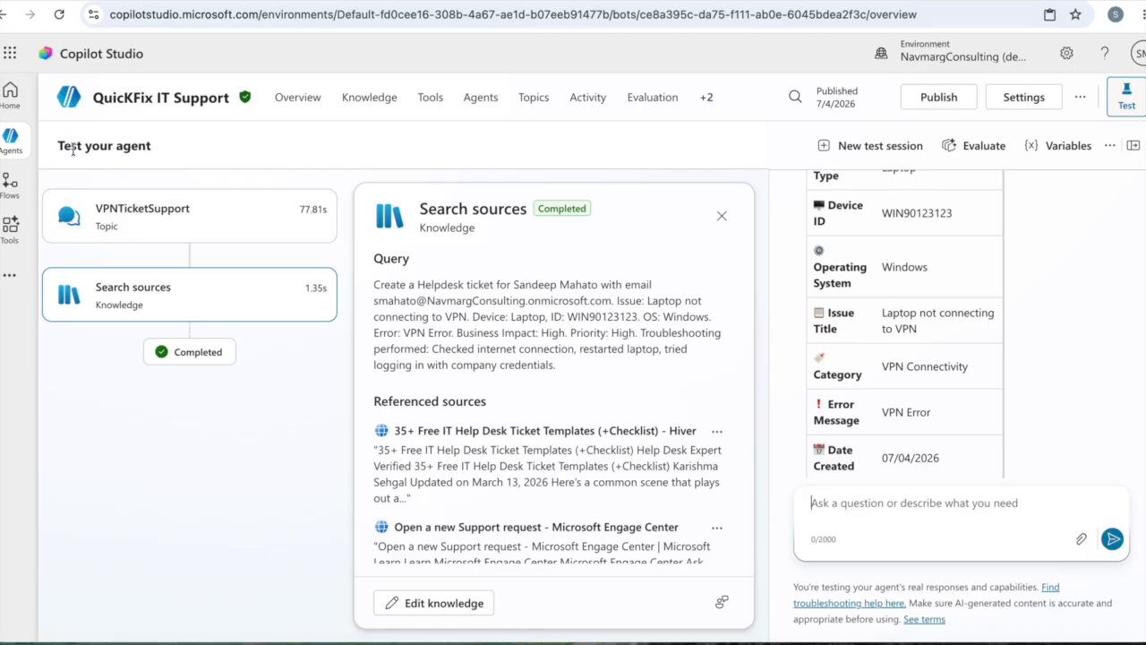
left_click(13, 187)
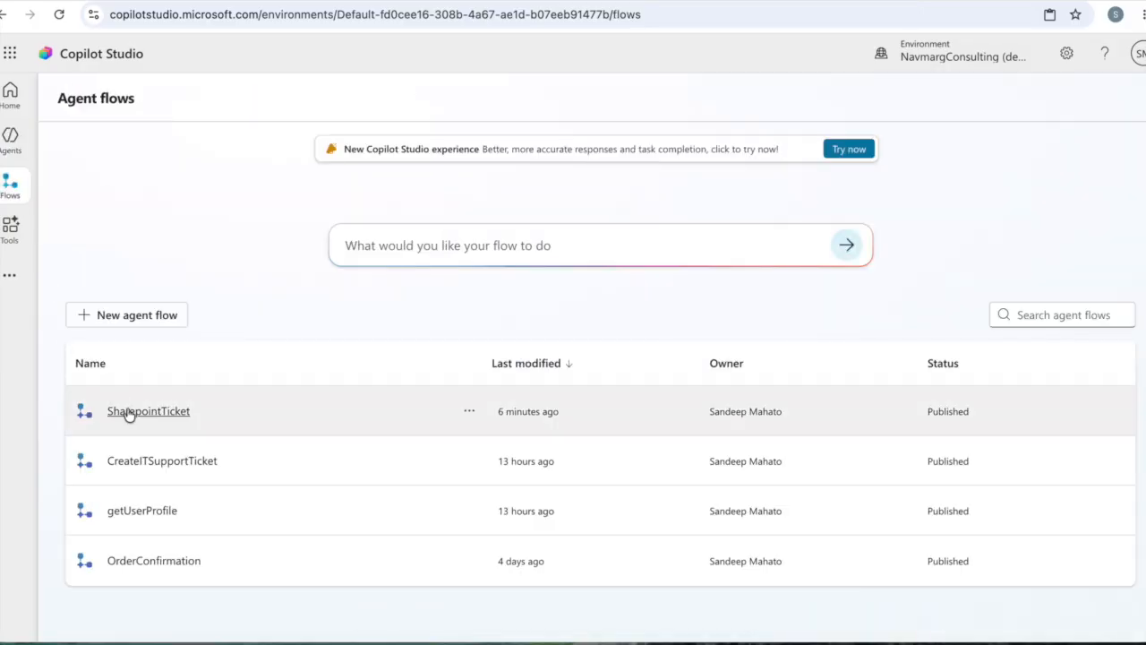